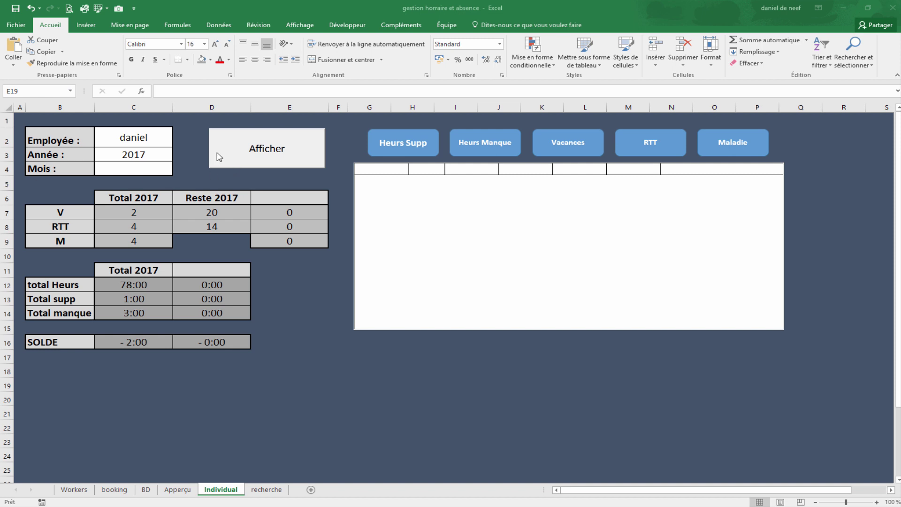
# Display the selected employee's 2017 records, and narrow the list to month 11
pyautogui.click(232, 148)
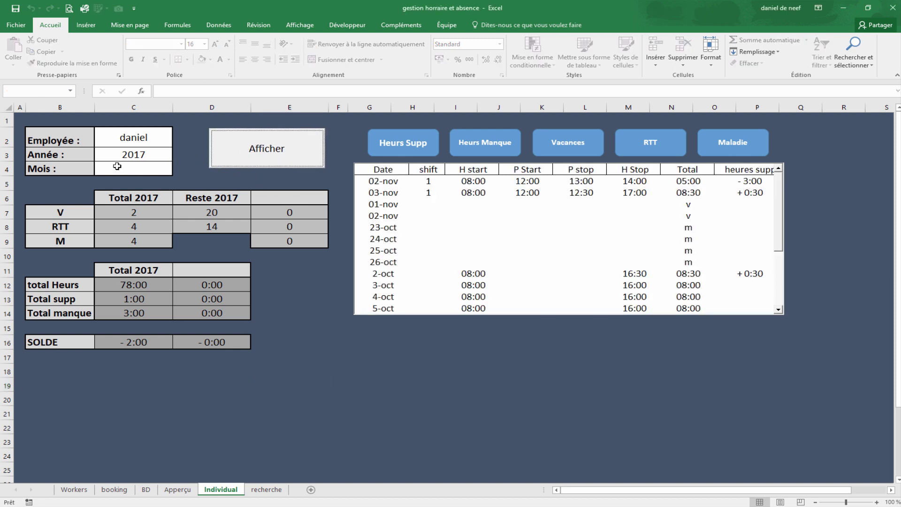
pyautogui.click(152, 168)
pyautogui.write('11')
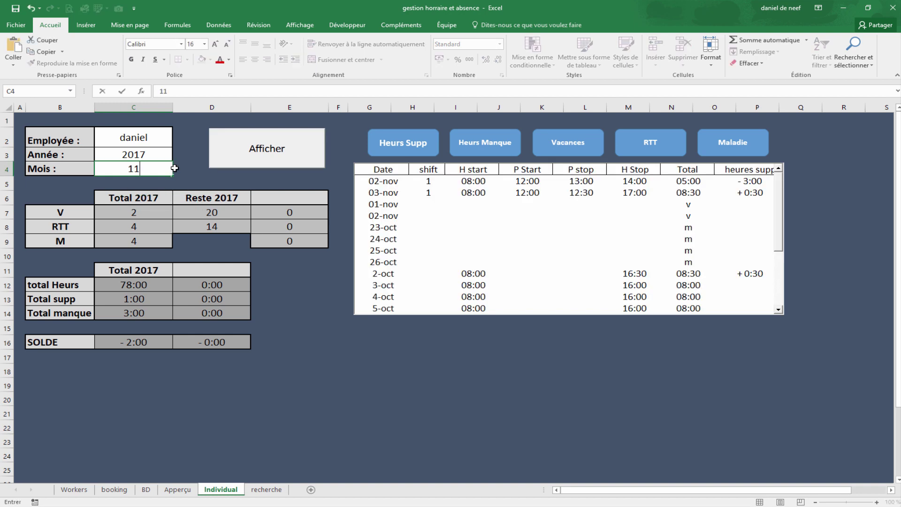
pyautogui.click(265, 157)
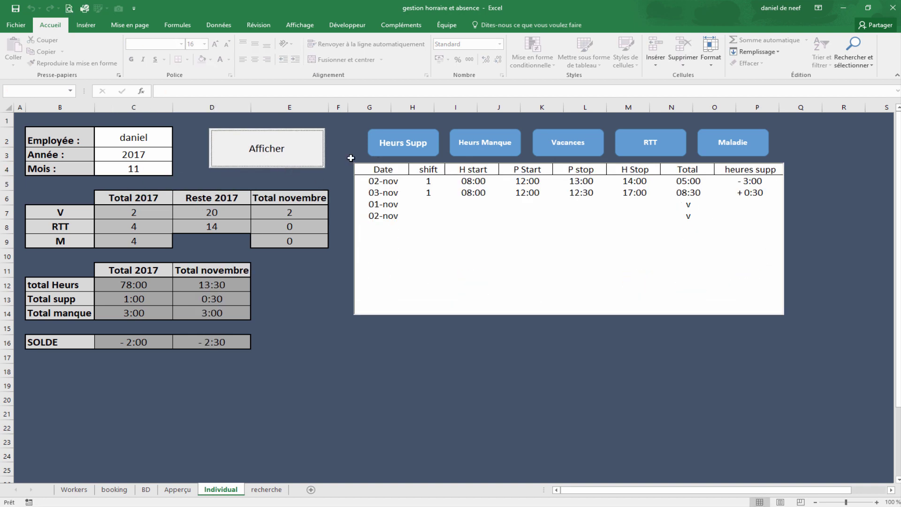
# Clear the month criterion and display the employee's records for the whole year 2017
pyautogui.click(134, 173)
pyautogui.press('BackSpace')
pyautogui.press('Return')
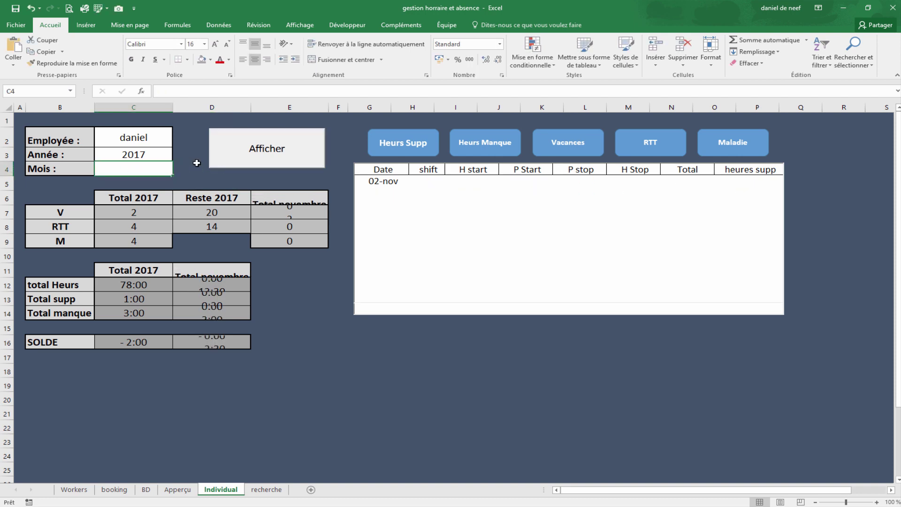
pyautogui.click(303, 148)
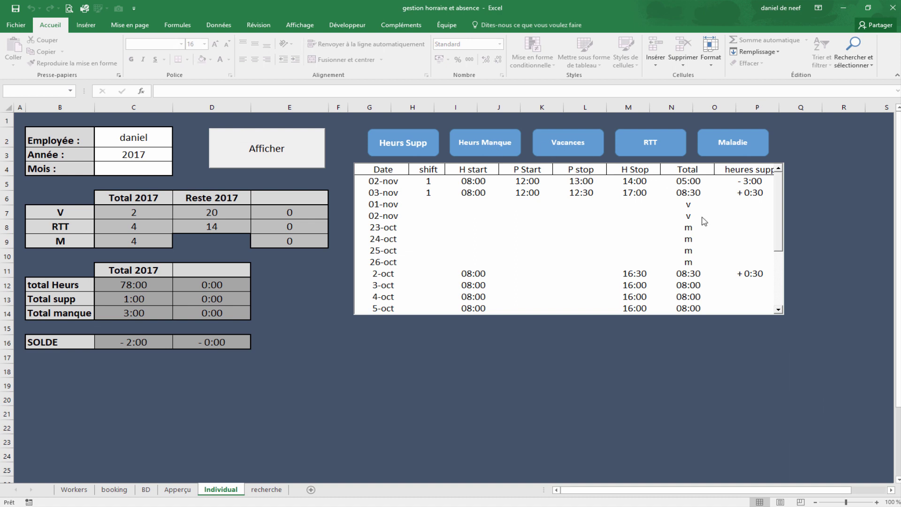
# View the employee's records by category: overtime, vacation, RTT, sickness and missing hours
pyautogui.click(417, 151)
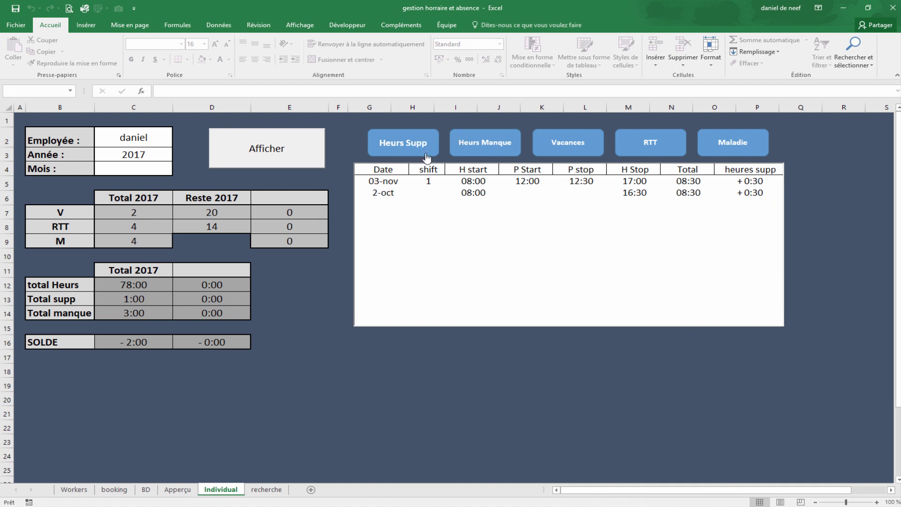
pyautogui.click(385, 197)
pyautogui.click(388, 185)
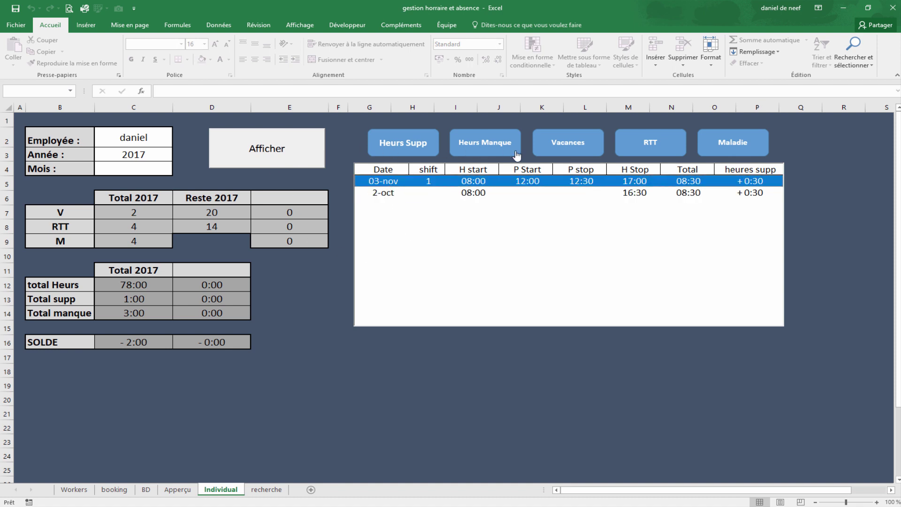
pyautogui.click(553, 157)
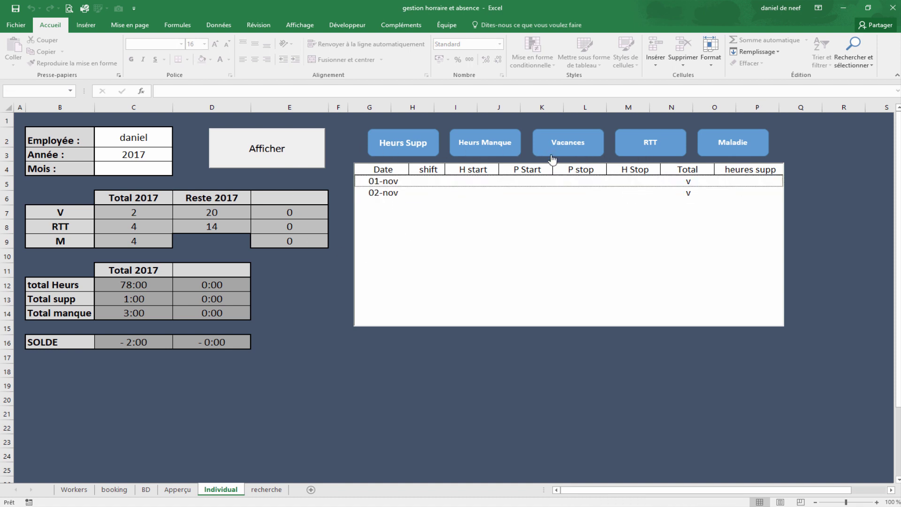
pyautogui.click(657, 141)
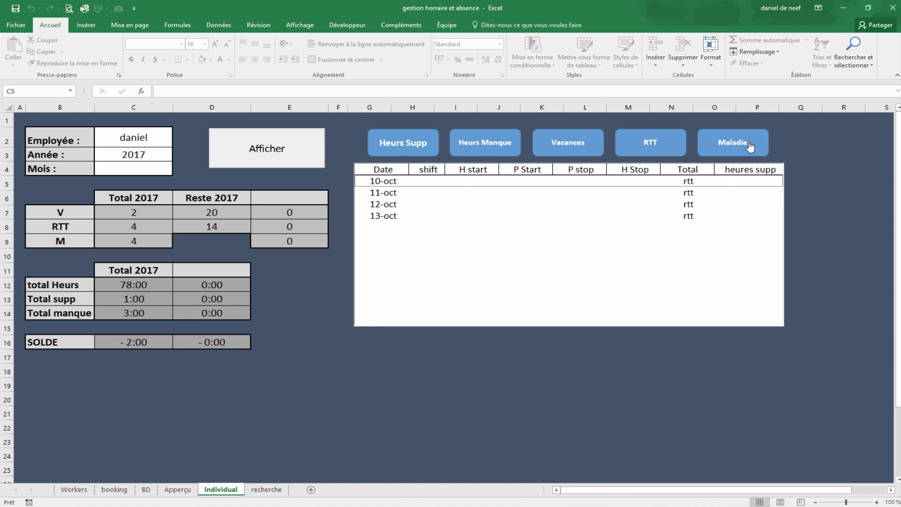
pyautogui.click(751, 143)
pyautogui.click(489, 146)
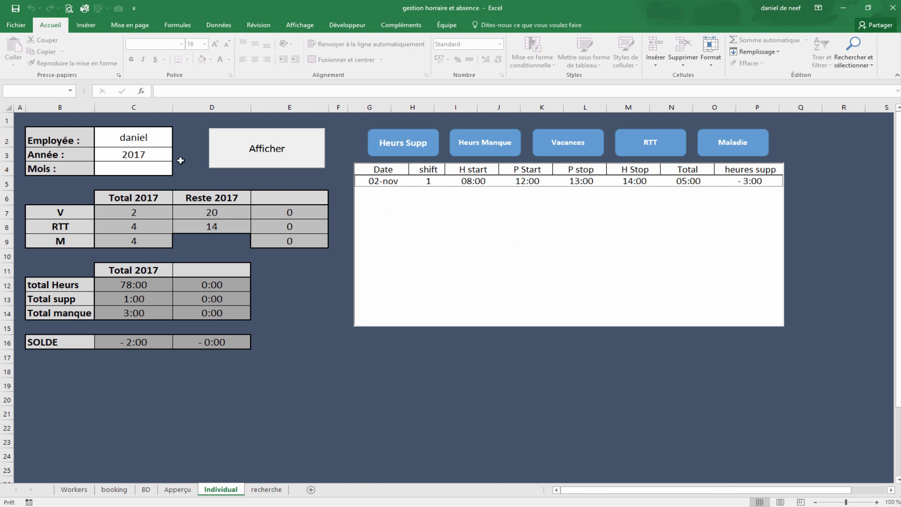
# Display all the employee's 2017 records, then set the month to 10 and look through the resulting list
pyautogui.click(281, 164)
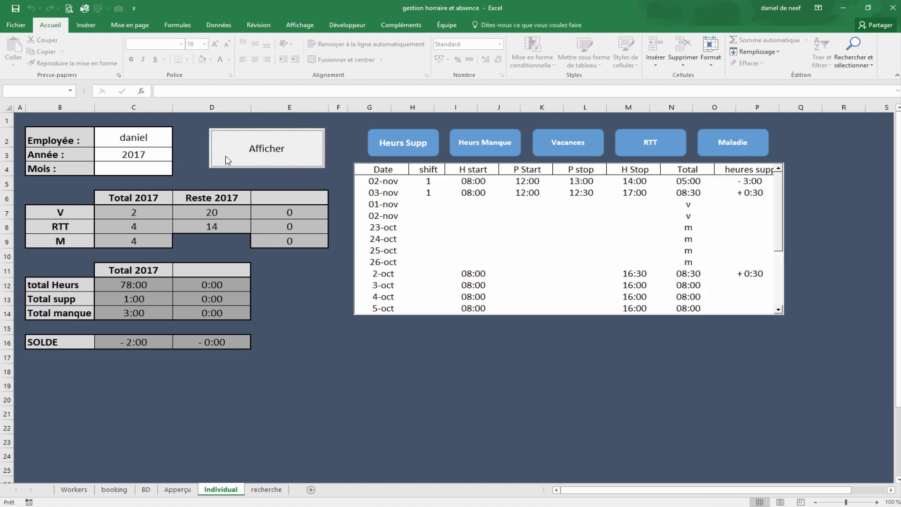
pyautogui.click(138, 166)
pyautogui.write('10')
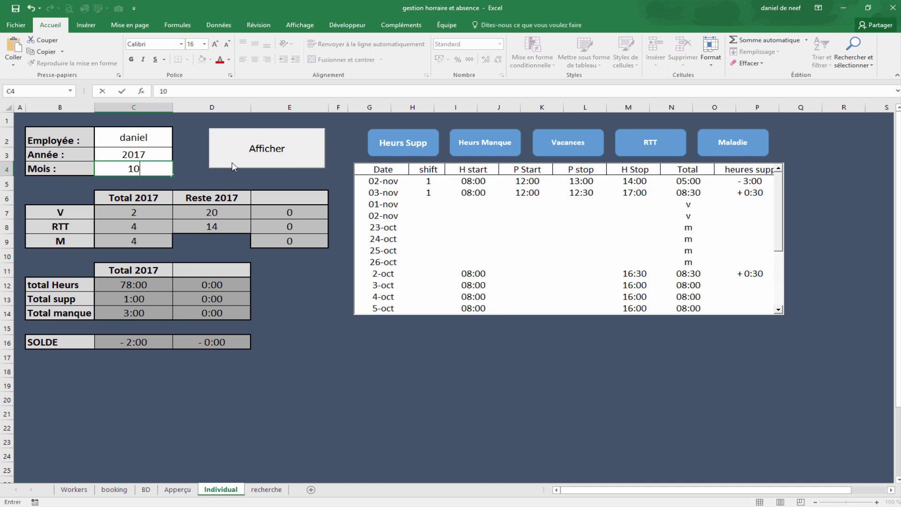
pyautogui.click(232, 162)
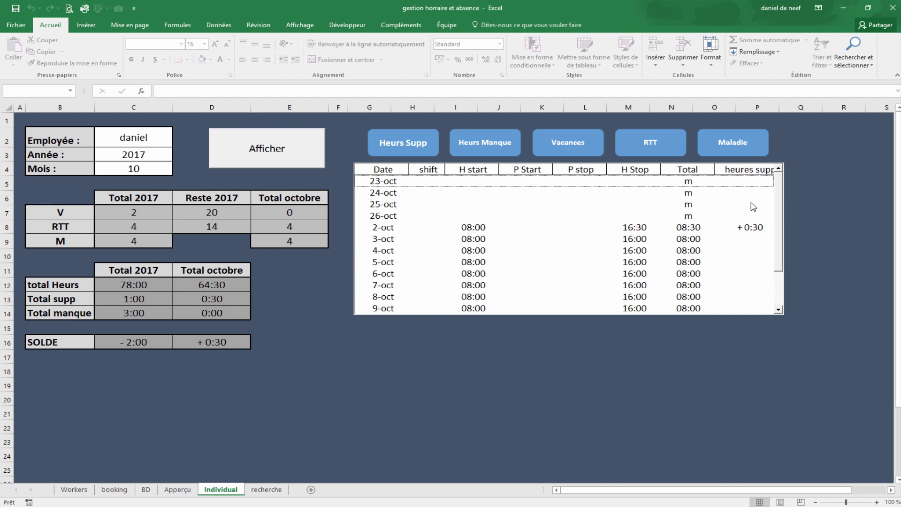
pyautogui.moveTo(781, 194); pyautogui.dragTo(793, 262)
pyautogui.moveTo(779, 215); pyautogui.dragTo(749, 193)
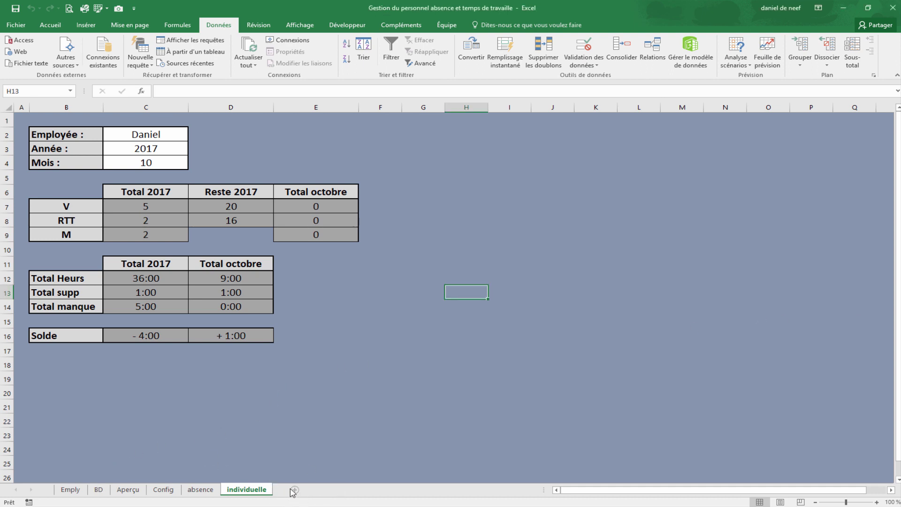
# Add a new worksheet after the individuelle sheet and name it recherche
pyautogui.click(294, 490)
pyautogui.rightClick(289, 491)
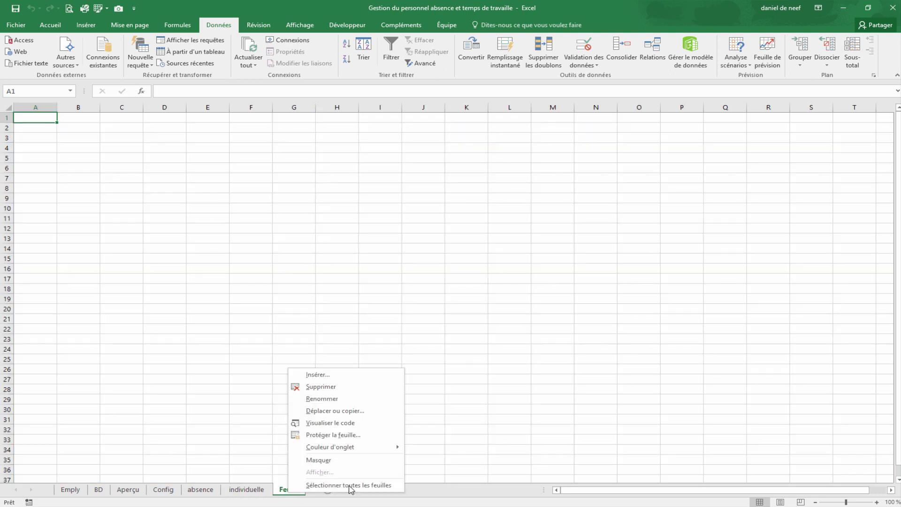
pyautogui.click(364, 399)
pyautogui.write('recherche')
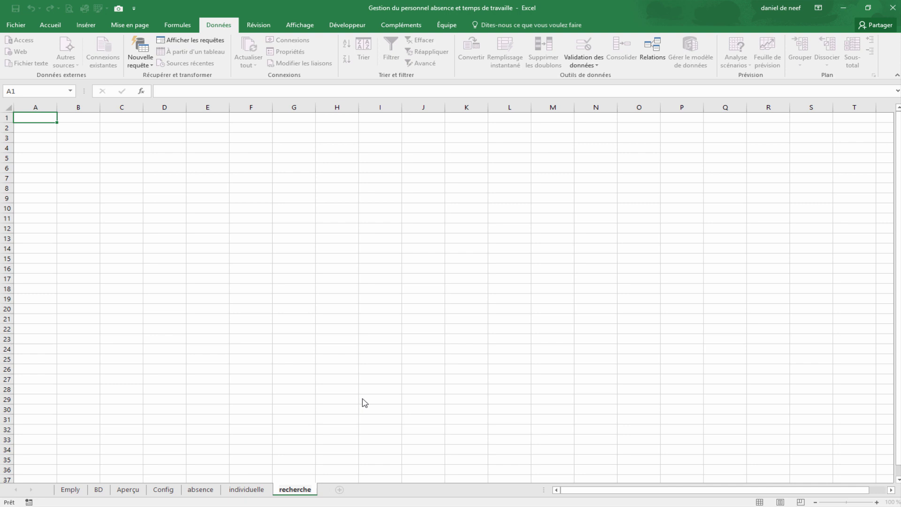
pyautogui.click(362, 399)
pyautogui.click(221, 227)
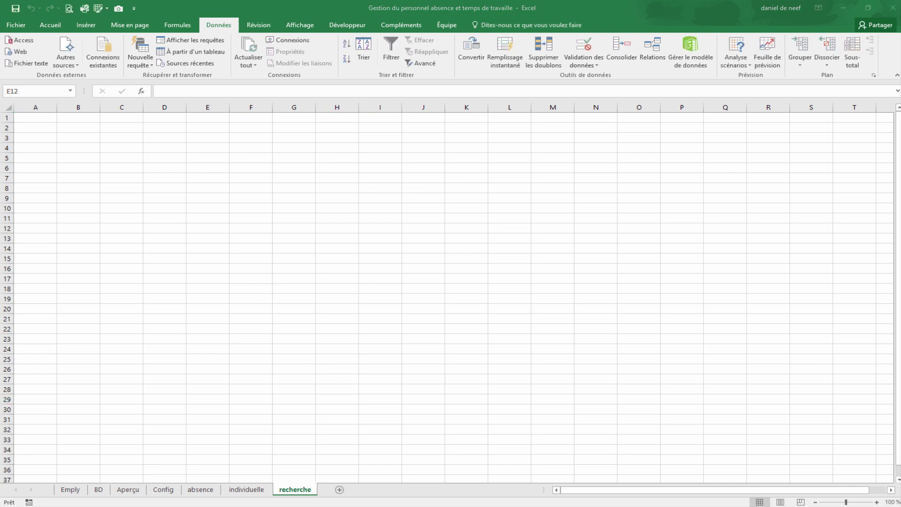
pyautogui.click(50, 145)
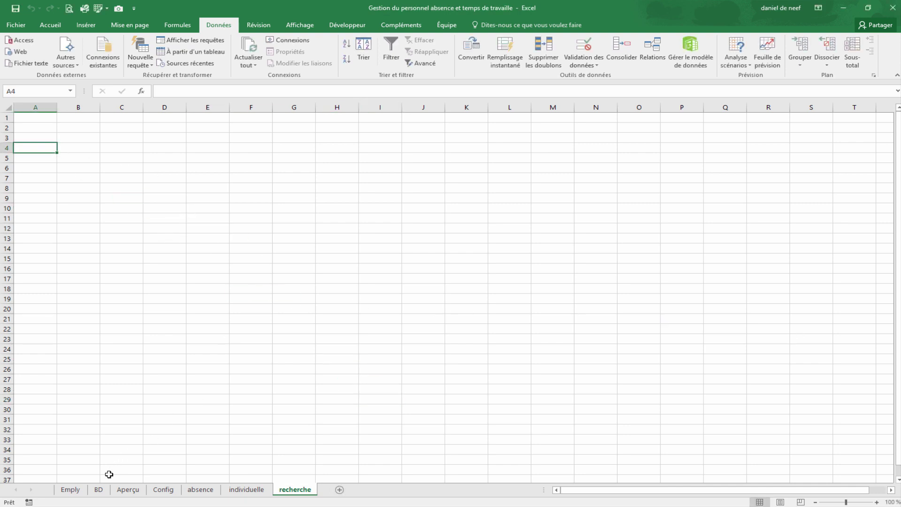
# Copy the Nom, résultat, solde and négatif headers from the BD sheet into the recherche sheet starting at cell B2
pyautogui.click(103, 492)
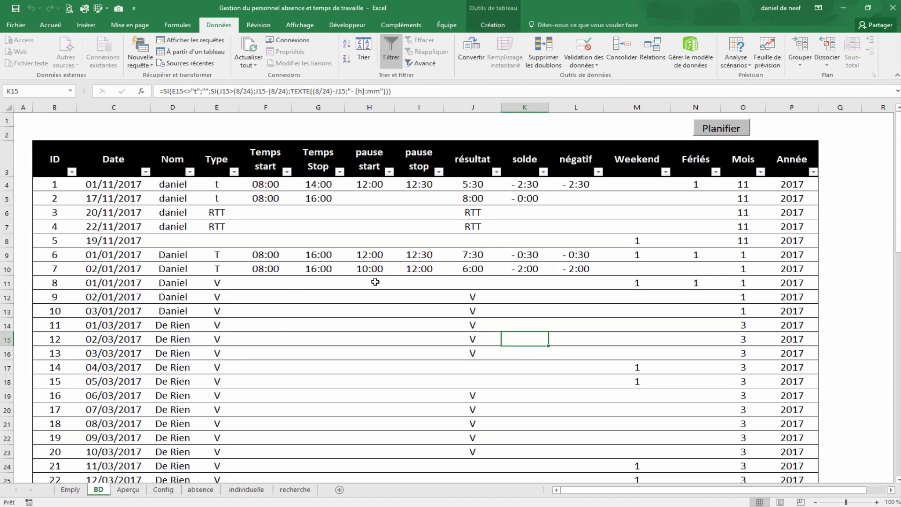
pyautogui.click(380, 298)
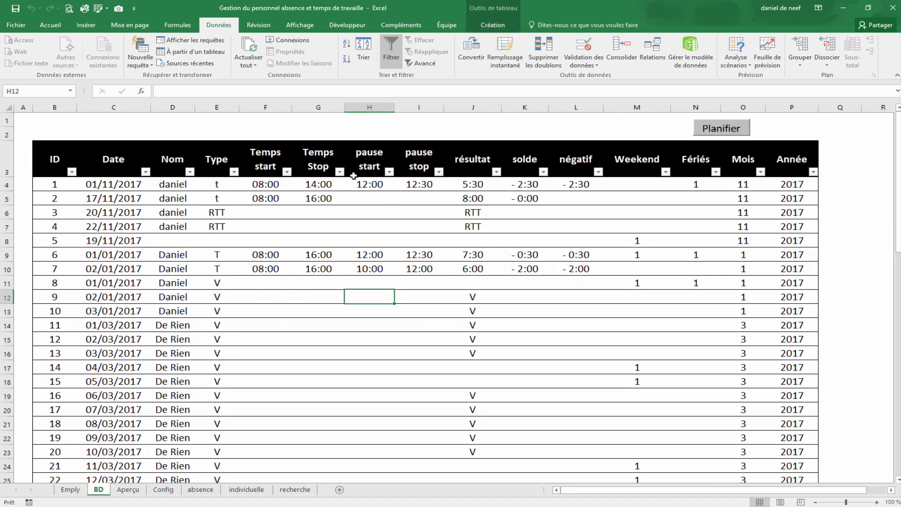
pyautogui.click(183, 157)
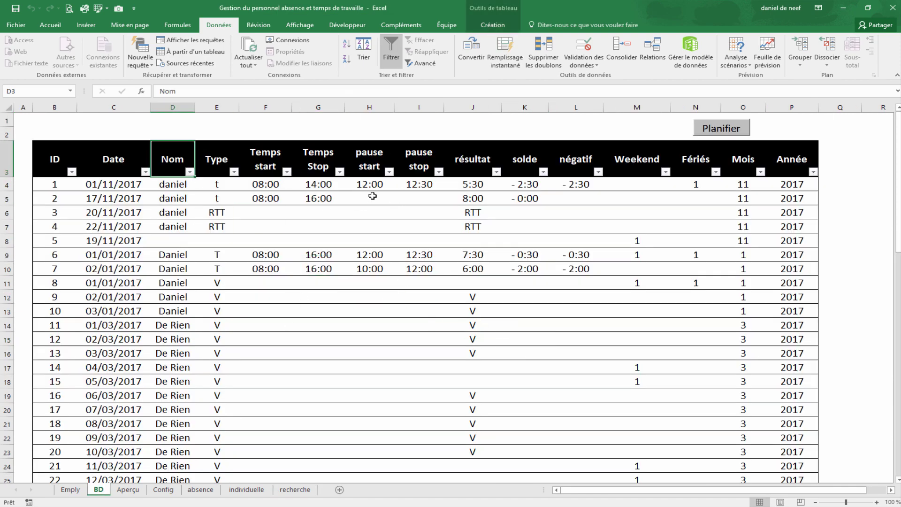
pyautogui.keyDown('ctrl'); pyautogui.click(486, 170); pyautogui.keyUp('ctrl')
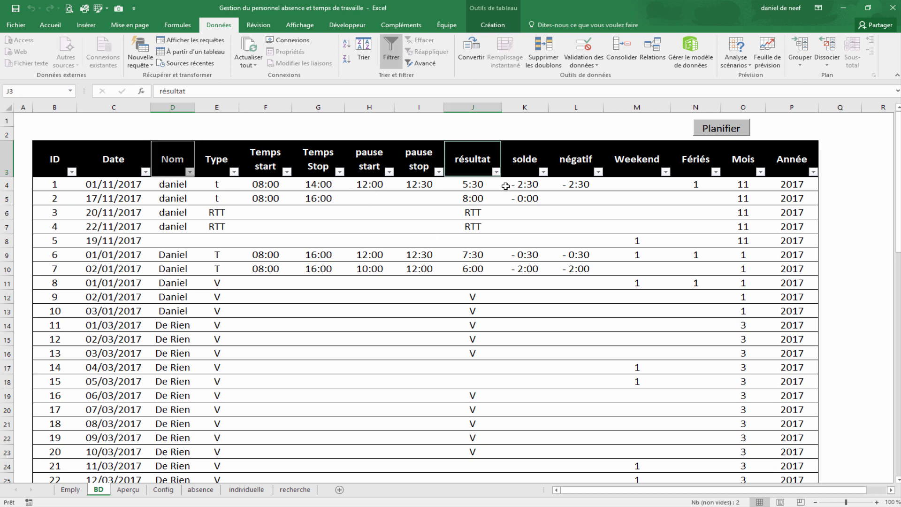
pyautogui.keyDown('ctrl'); pyautogui.click(529, 162); pyautogui.keyUp('ctrl')
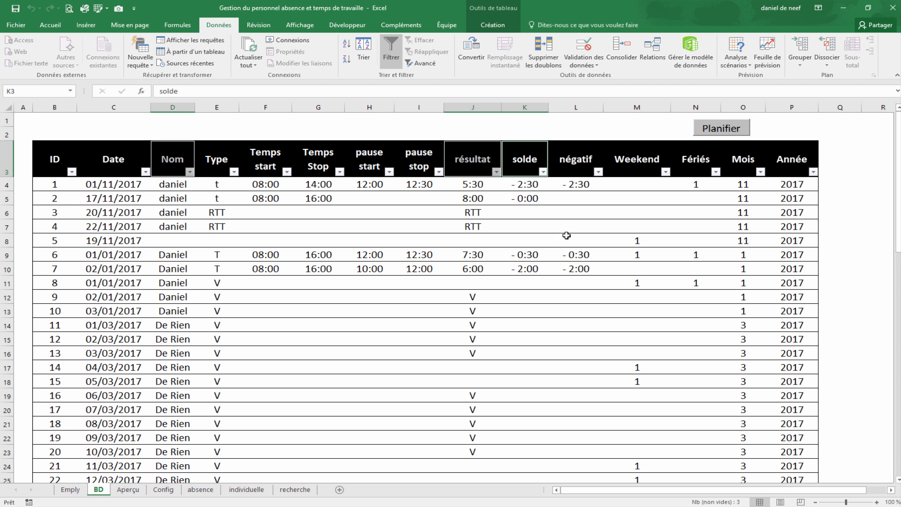
pyautogui.keyDown('ctrl'); pyautogui.click(581, 161); pyautogui.keyUp('ctrl')
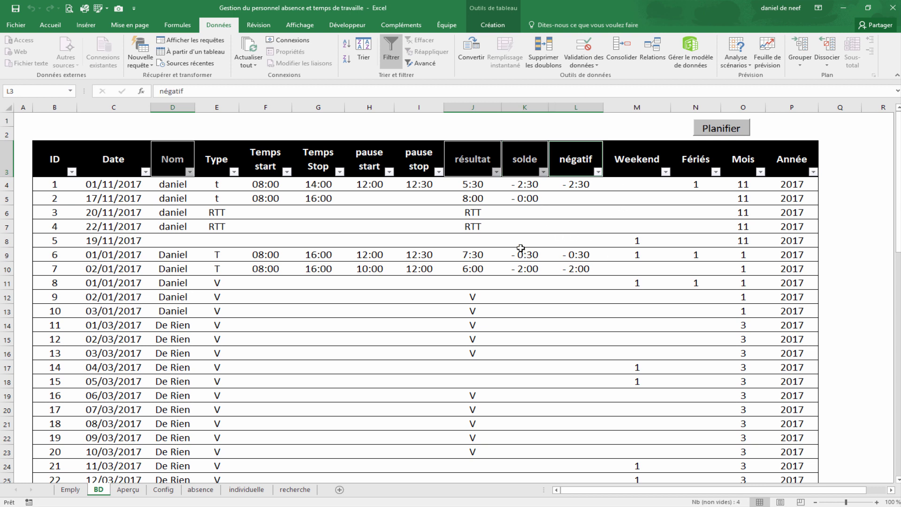
pyautogui.hotkey('ctrl', 'c')
pyautogui.click(295, 489)
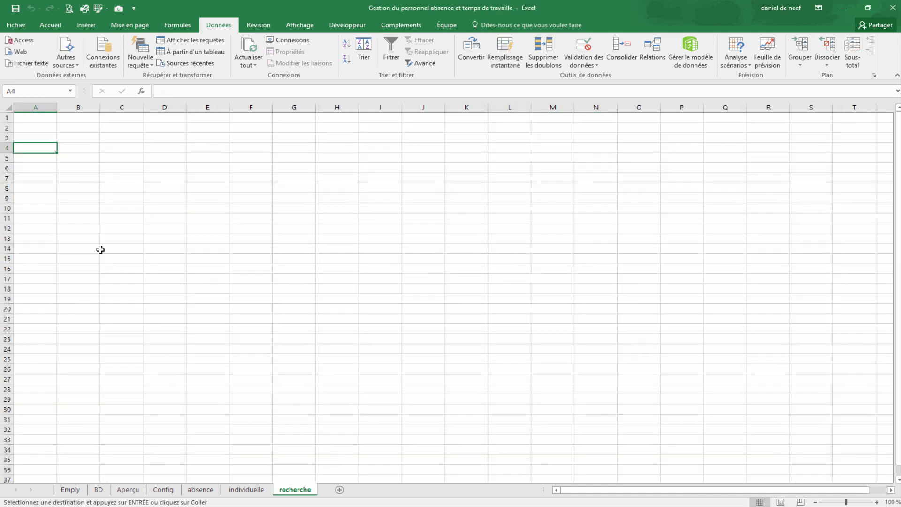
pyautogui.click(91, 129)
pyautogui.hotkey('ctrl', 'v')
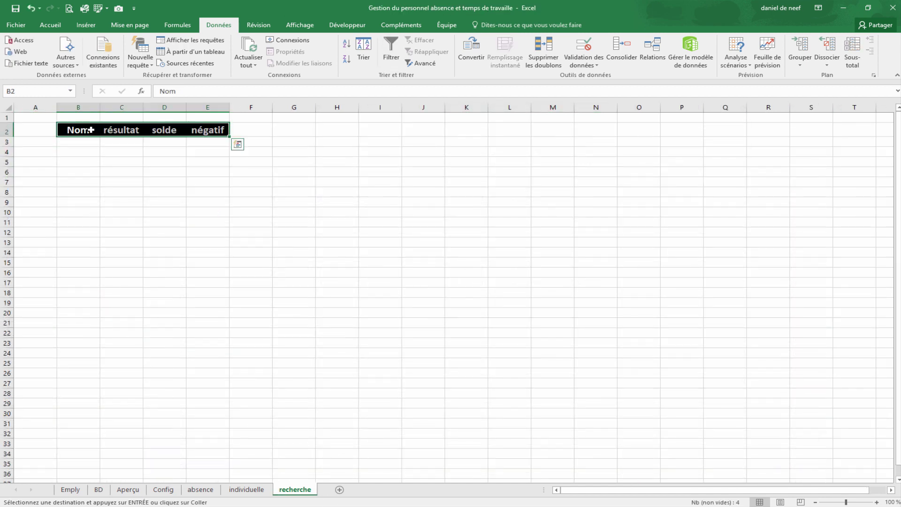
pyautogui.click(149, 181)
pyautogui.click(75, 129)
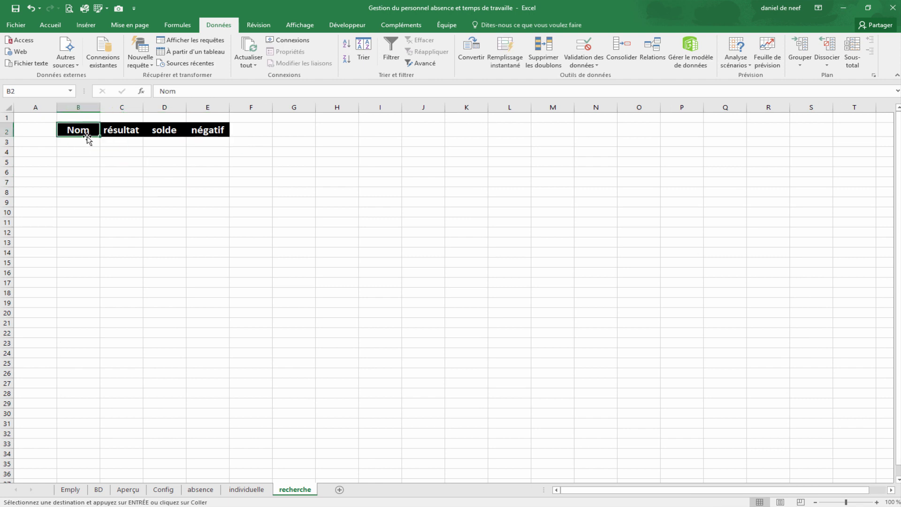
pyautogui.click(216, 160)
pyautogui.click(155, 151)
pyautogui.click(96, 134)
pyautogui.click(134, 135)
pyautogui.click(173, 136)
pyautogui.click(218, 133)
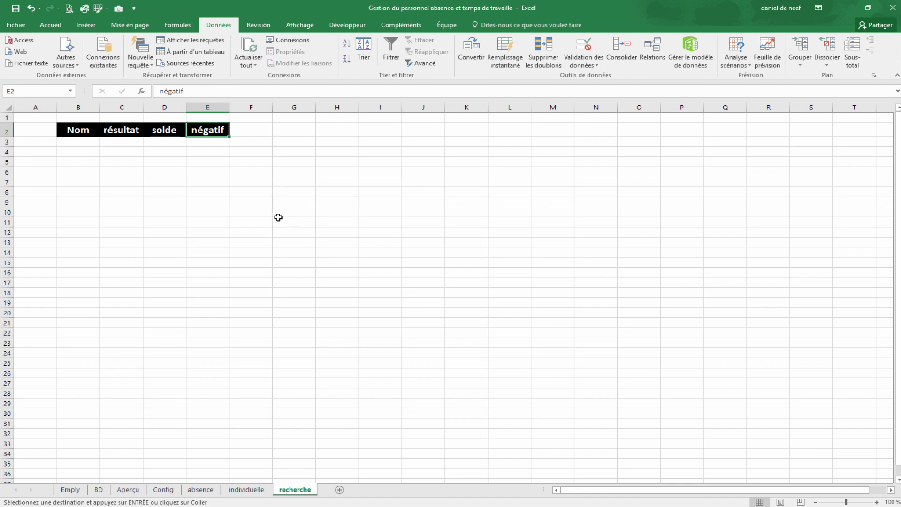
pyautogui.click(246, 213)
pyautogui.click(125, 190)
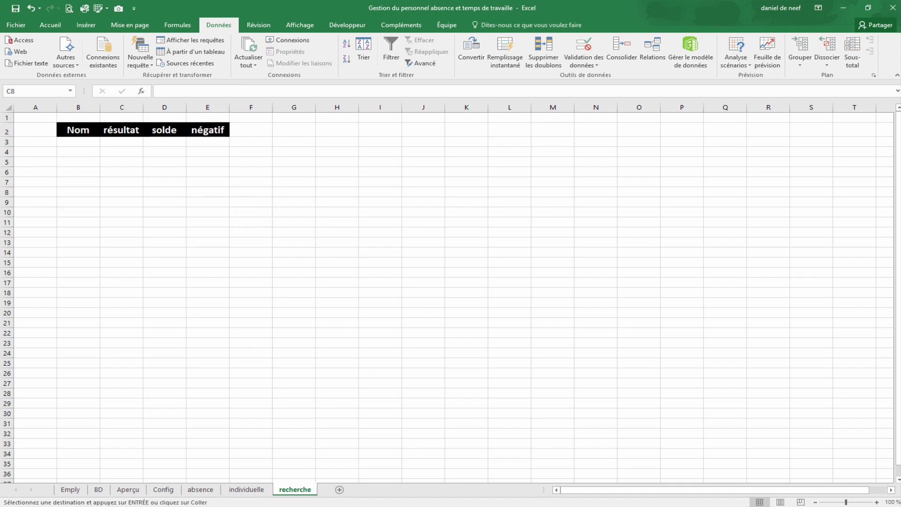
# Copy the Mois and Année headers from the BD sheet into the recherche sheet starting at cell F2
pyautogui.click(100, 490)
pyautogui.moveTo(747, 159); pyautogui.dragTo(777, 156)
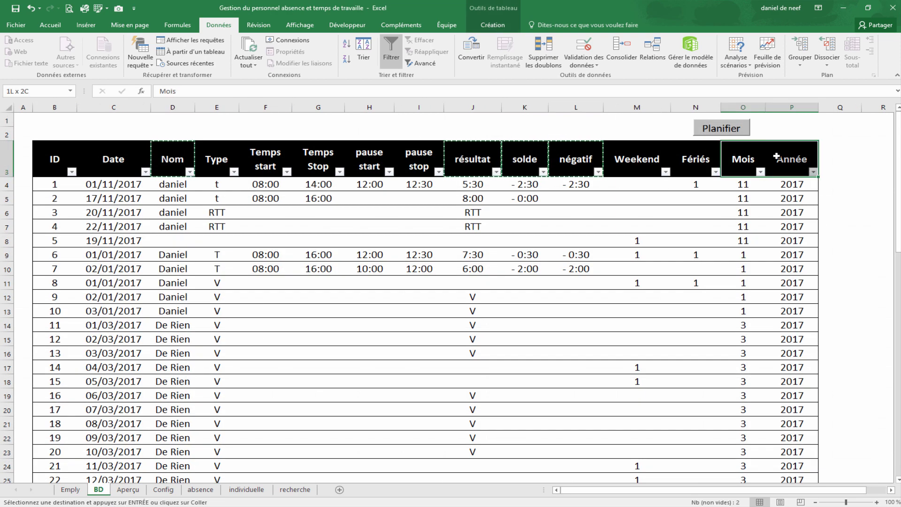
pyautogui.hotkey('ctrl', 'c')
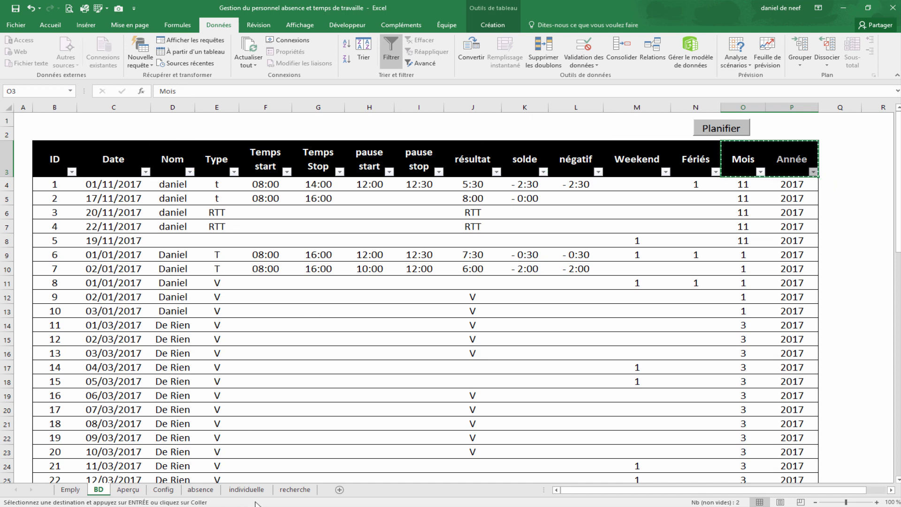
pyautogui.click(295, 490)
pyautogui.click(251, 133)
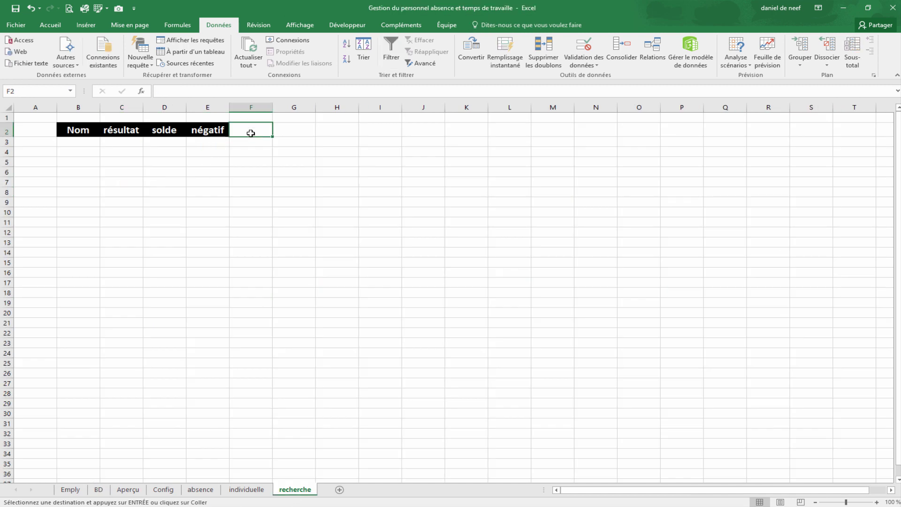
pyautogui.hotkey('ctrl', 'v')
pyautogui.click(302, 191)
pyautogui.click(81, 136)
pyautogui.click(294, 152)
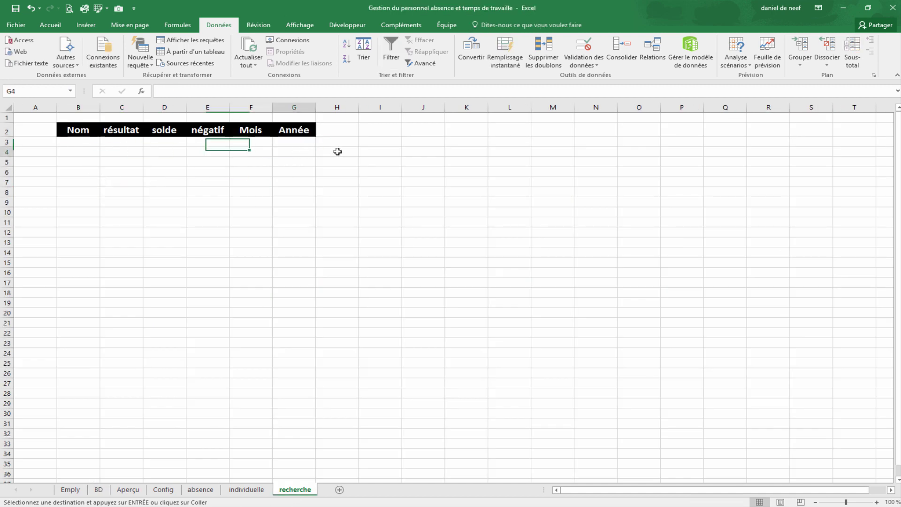
pyautogui.click(87, 141)
pyautogui.click(120, 141)
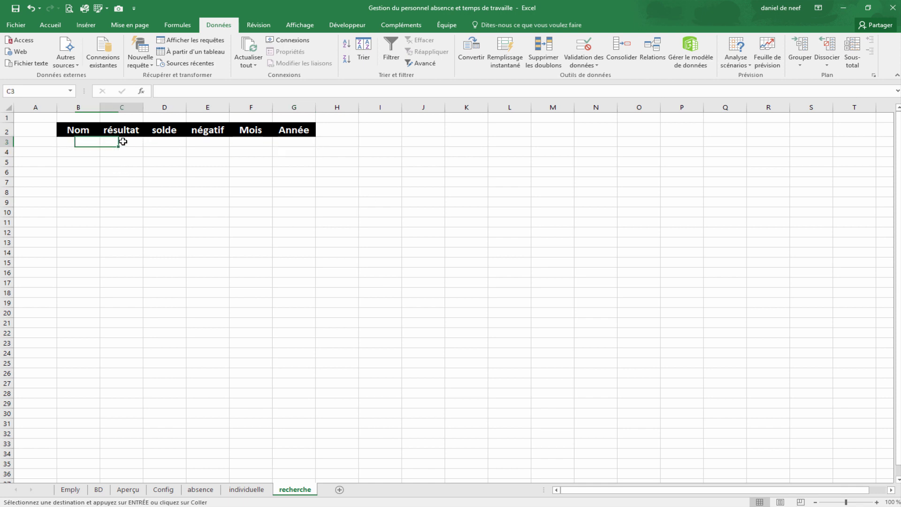
pyautogui.click(161, 144)
pyautogui.click(215, 143)
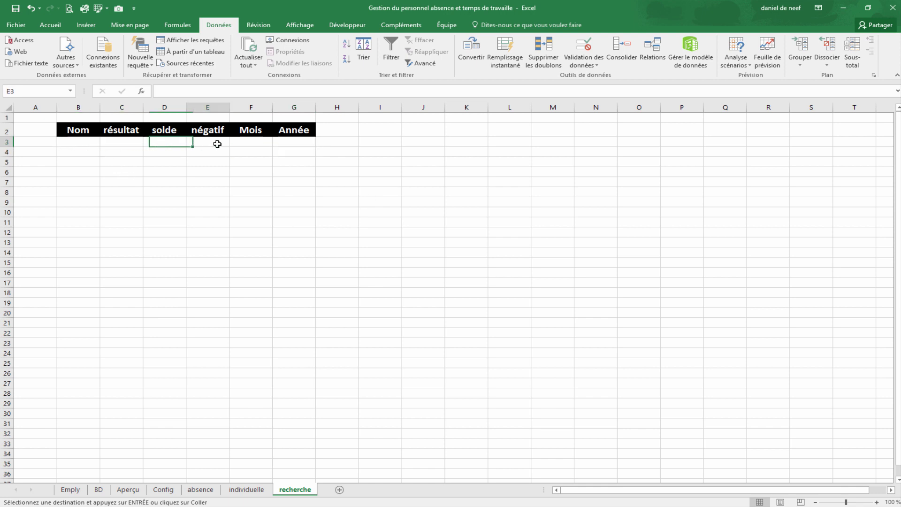
pyautogui.click(250, 146)
pyautogui.click(278, 147)
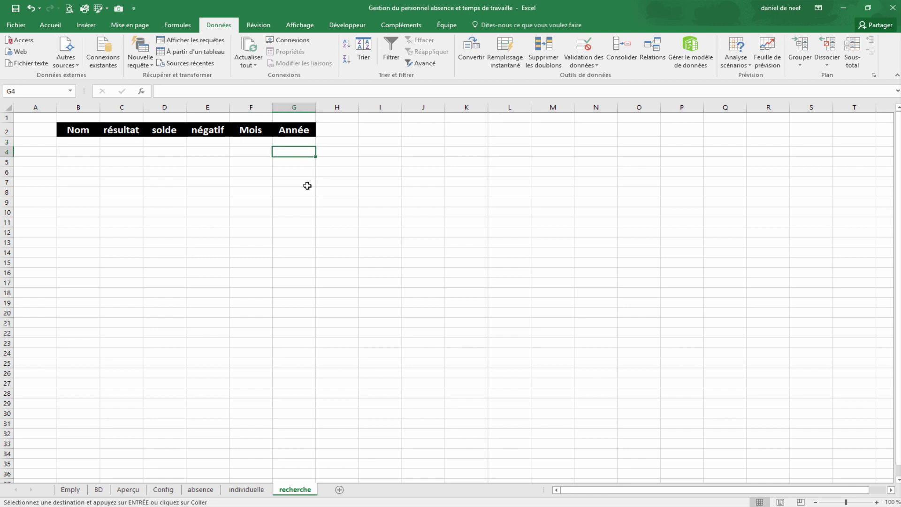
pyautogui.click(282, 245)
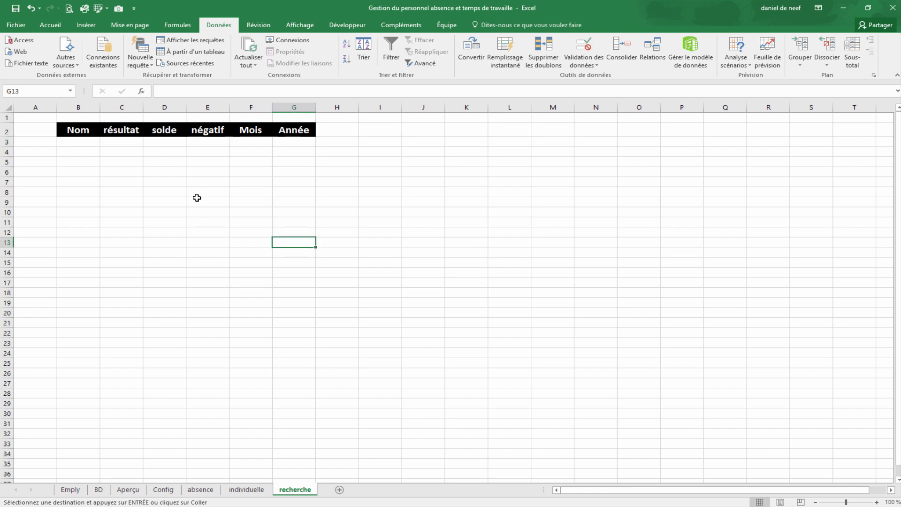
# Copy the full header row, from ID to Année, from the BD sheet into the recherche sheet starting at cell K2
pyautogui.click(98, 489)
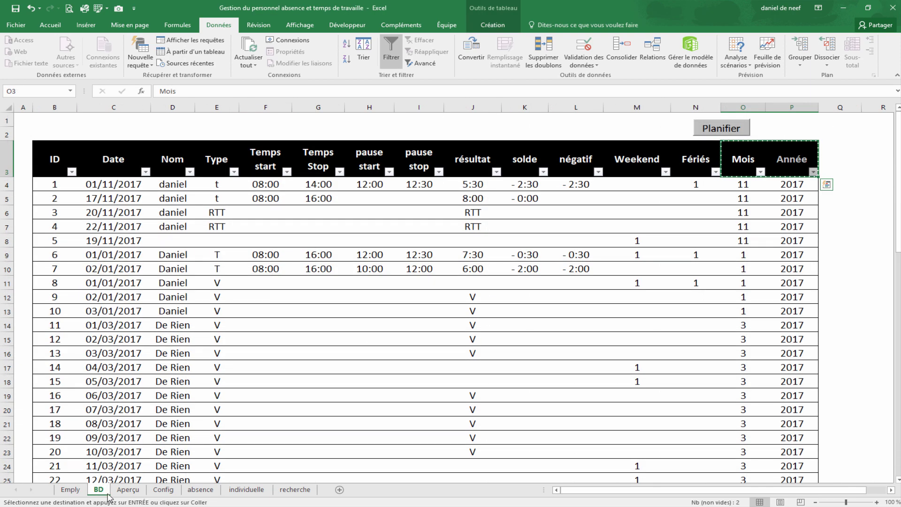
pyautogui.moveTo(56, 154); pyautogui.dragTo(801, 150)
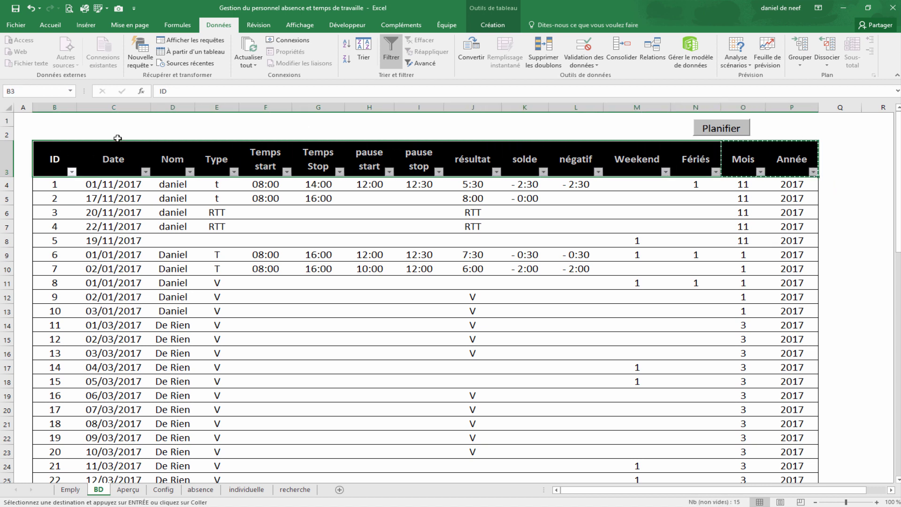
pyautogui.click(129, 489)
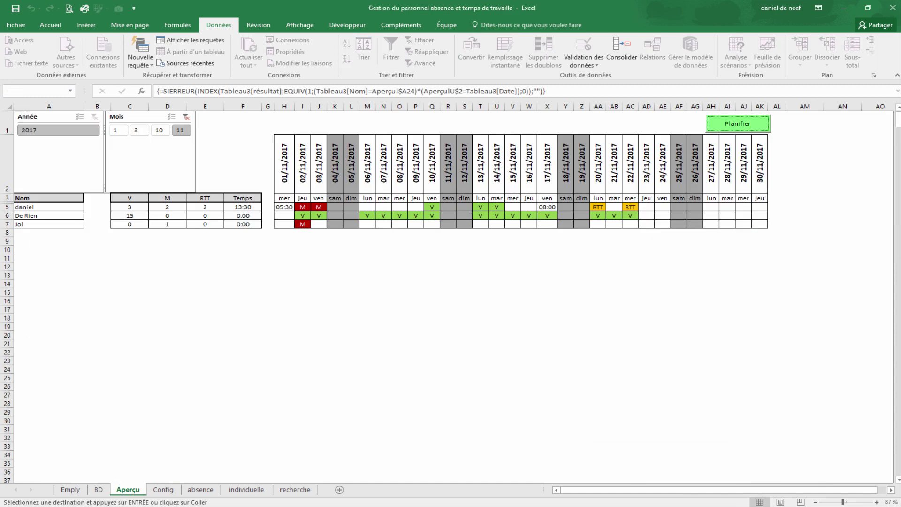
pyautogui.click(294, 489)
pyautogui.click(466, 128)
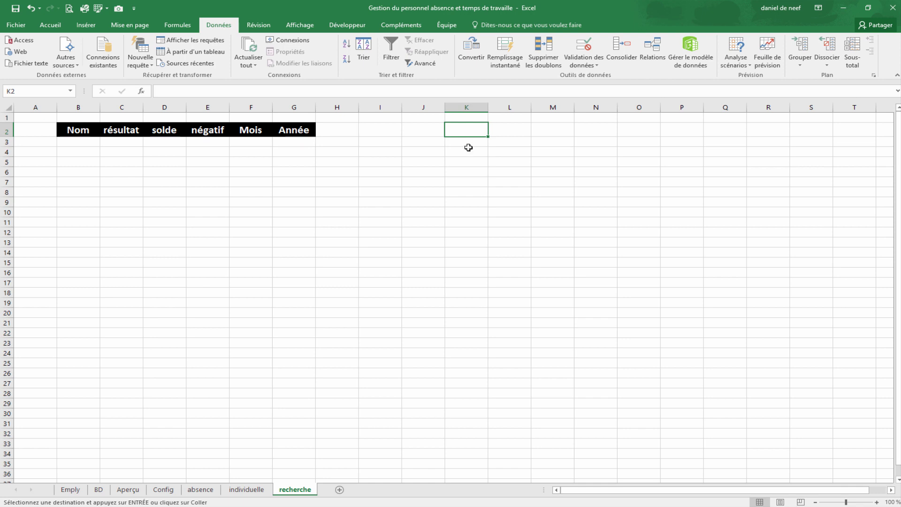
pyautogui.hotkey('ctrl', 'v')
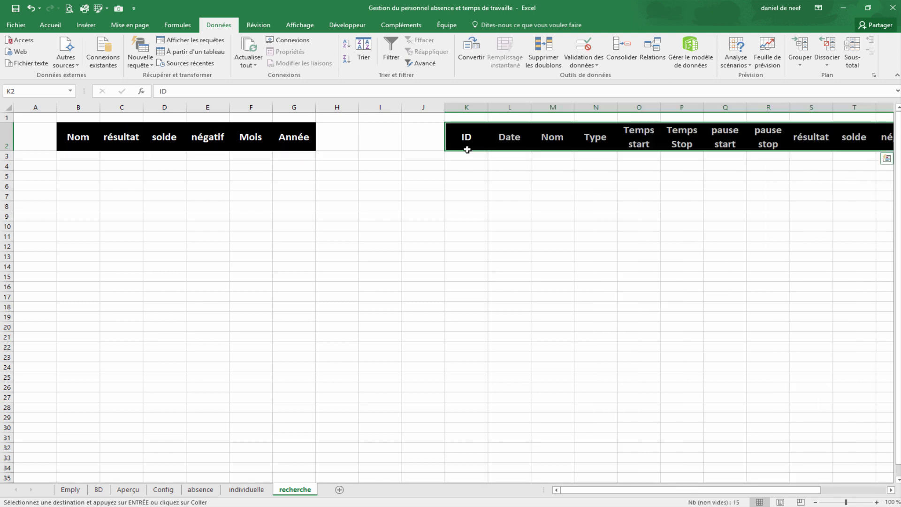
pyautogui.click(511, 256)
pyautogui.moveTo(645, 490)
pyautogui.mouseDown()
pyautogui.moveTo(730, 493)
pyautogui.moveTo(629, 490)
pyautogui.mouseUp()
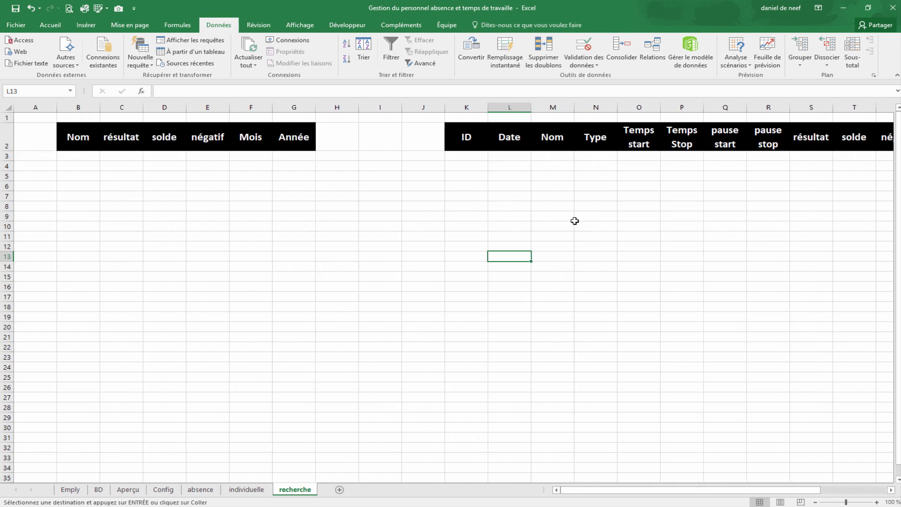
pyautogui.press('Left')
pyautogui.press('Up')
pyautogui.press('Up')
pyautogui.press('Up')
pyautogui.press('Up')
pyautogui.press('Up')
pyautogui.press('Up')
pyautogui.press('Up')
pyautogui.press('Up')
pyautogui.press('Up')
pyautogui.press('Up')
pyautogui.press('Down')
pyautogui.press('Down')
pyautogui.press('Down')
pyautogui.press('Down')
pyautogui.press('Down')
pyautogui.press('Down')
pyautogui.press('Down')
pyautogui.press('Down')
pyautogui.press('Down')
pyautogui.press('Down')
pyautogui.press('Down')
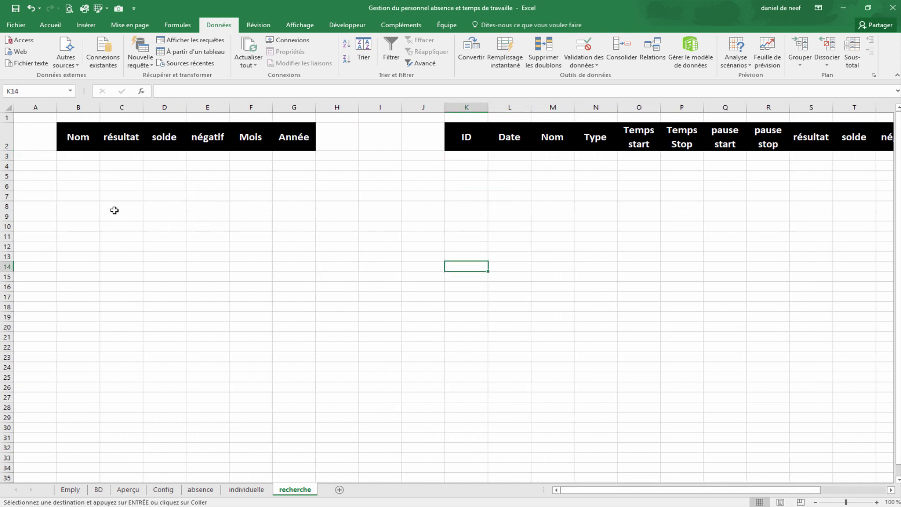
pyautogui.click(73, 159)
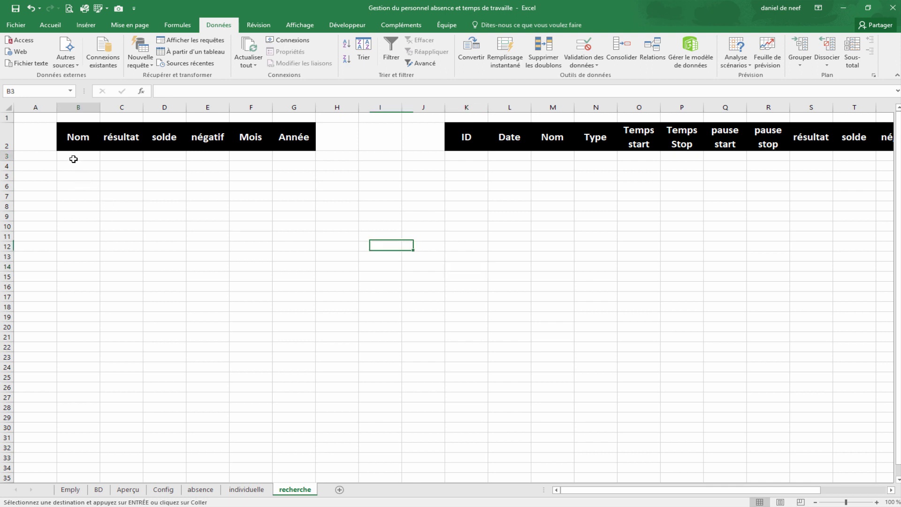
pyautogui.click(120, 159)
pyautogui.press('Right')
pyautogui.press('Right')
pyautogui.press('Right')
pyautogui.press('Right')
pyautogui.press('Up')
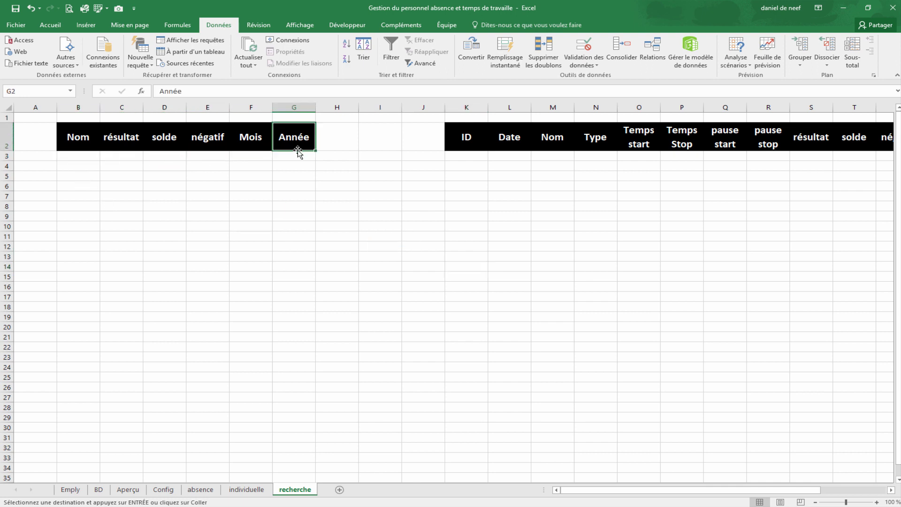
pyautogui.press('Down')
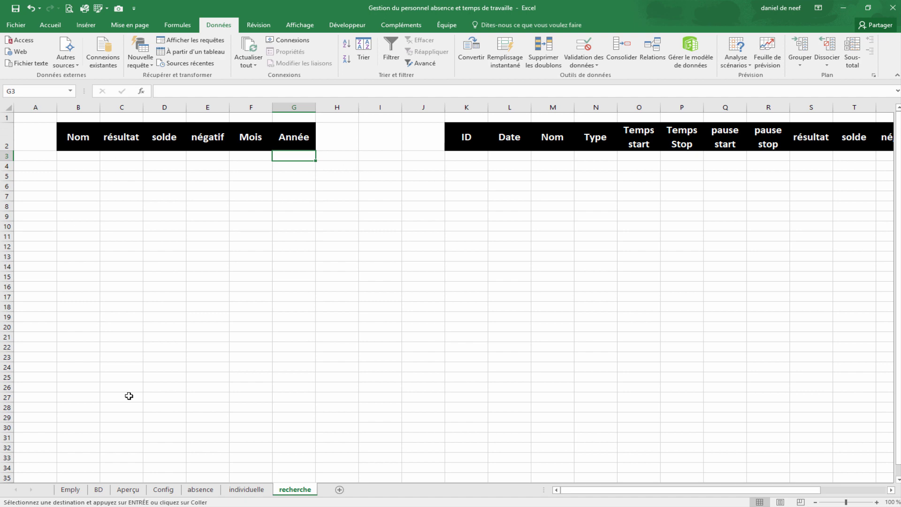
# Compare the BD table with the recherche sheet and look over its full header row and the empty area beneath it
pyautogui.click(99, 490)
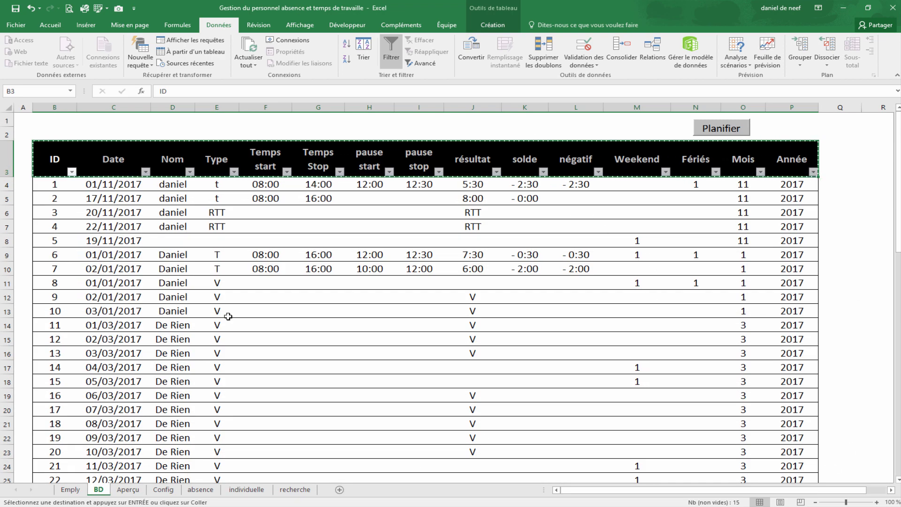
pyautogui.click(141, 491)
pyautogui.click(622, 197)
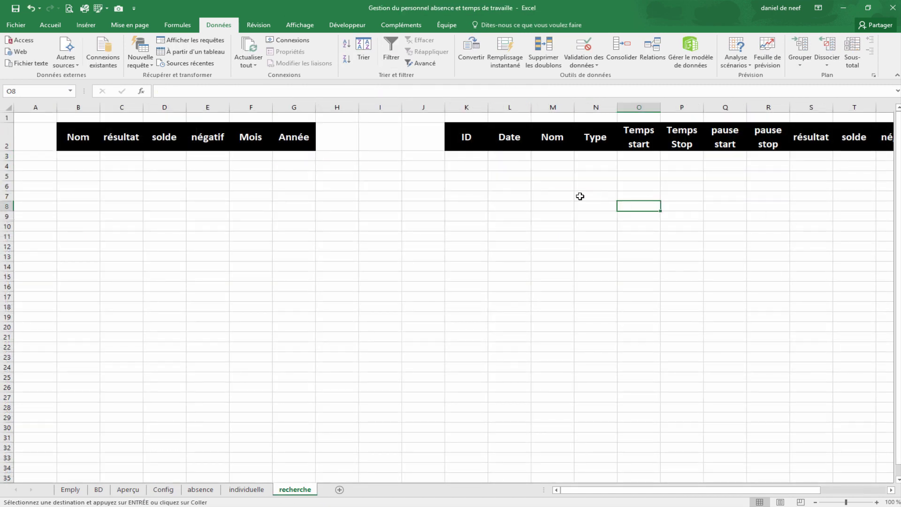
pyautogui.moveTo(477, 159); pyautogui.dragTo(645, 359)
pyautogui.click(646, 359)
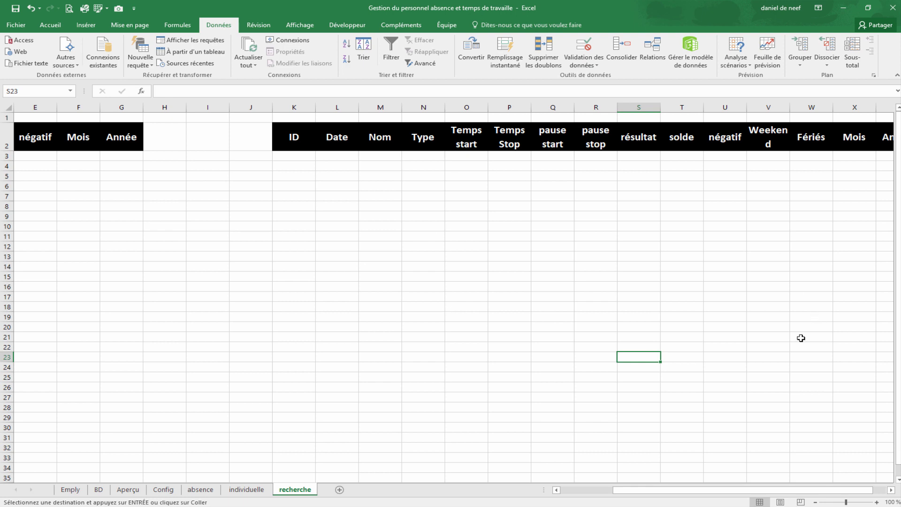
pyautogui.click(777, 360)
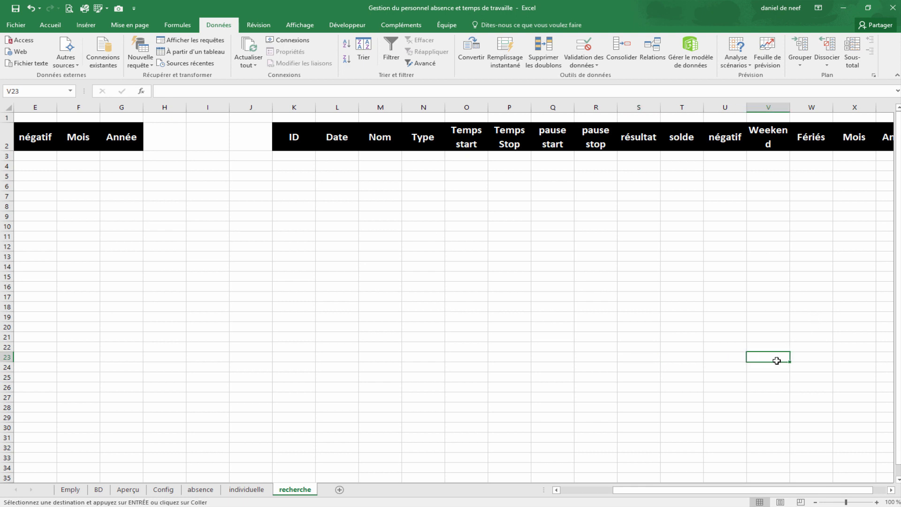
pyautogui.click(682, 327)
pyautogui.moveTo(725, 493); pyautogui.dragTo(672, 491)
pyautogui.click(320, 257)
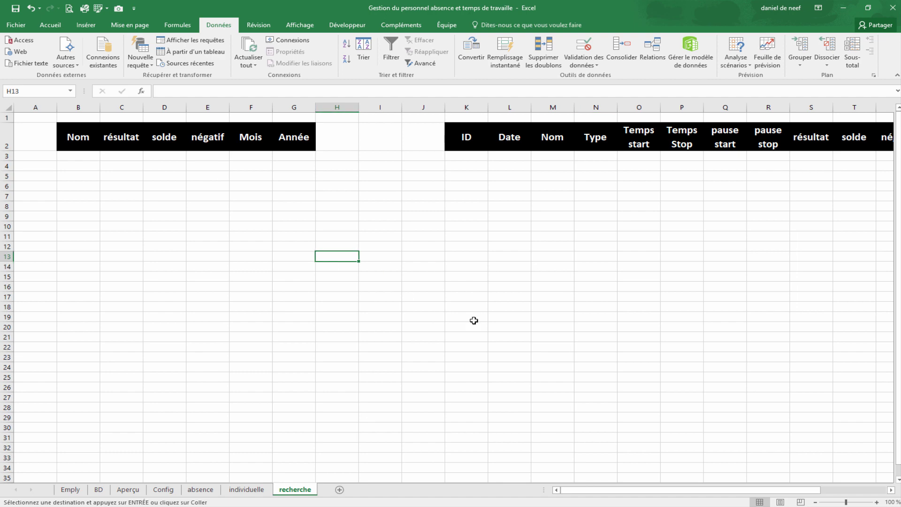
# Open the Visual Basic editor and insert a new standard module in the workbook's project
pyautogui.click(347, 25)
pyautogui.click(13, 53)
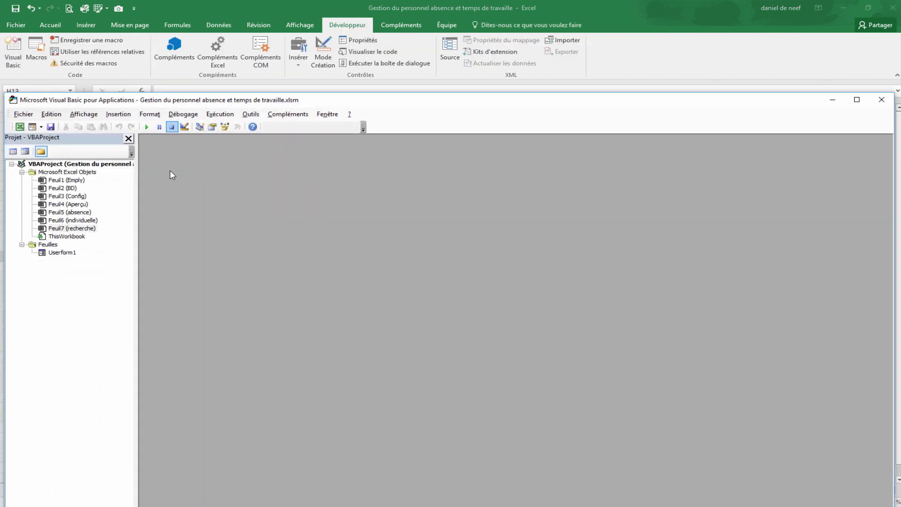
pyautogui.click(36, 127)
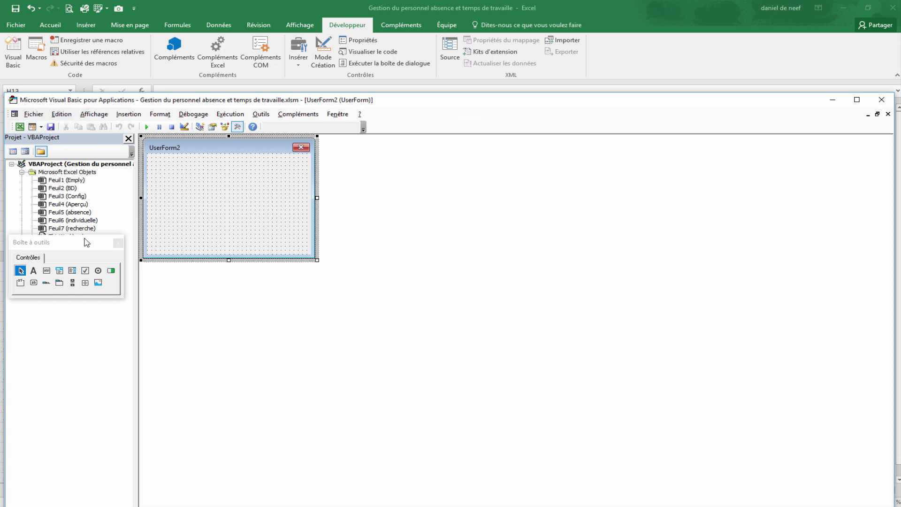
pyautogui.click(41, 127)
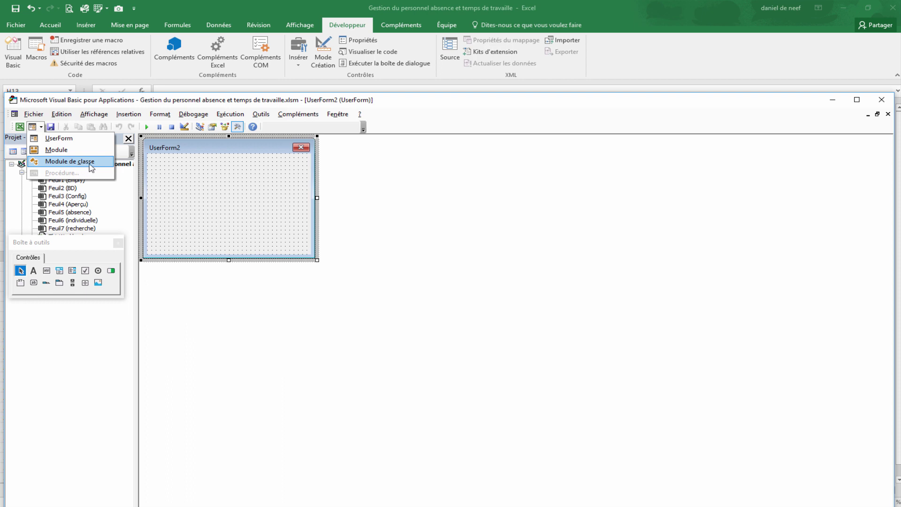
pyautogui.click(74, 151)
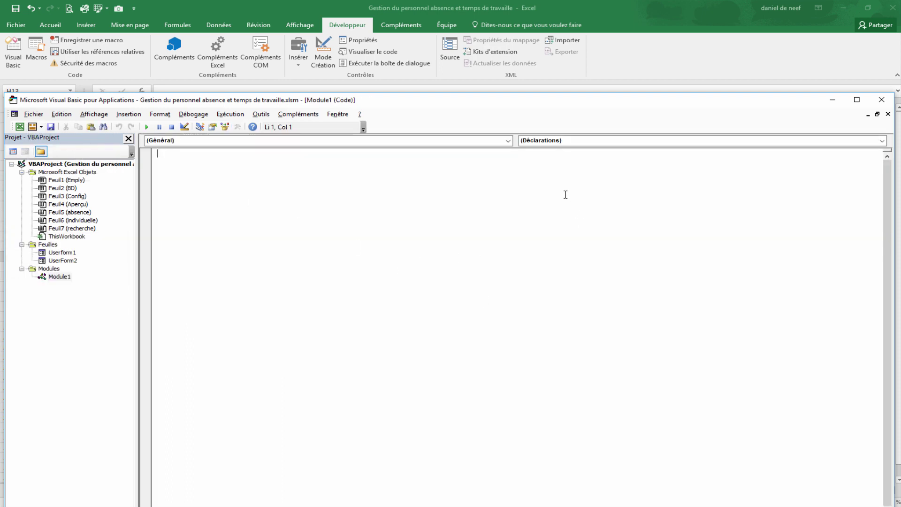
# Declare a public procedure named marecherche in the new module
pyautogui.write('Publ')
pyautogui.write('ic masso')
pyautogui.press('BackSpace')
pyautogui.press('BackSpace')
pyautogui.press('BackSpace')
pyautogui.press('BackSpace')
pyautogui.press('BackSpace')
pyautogui.write('sub marecherc')
pyautogui.press('Return')
pyautogui.press('Return')
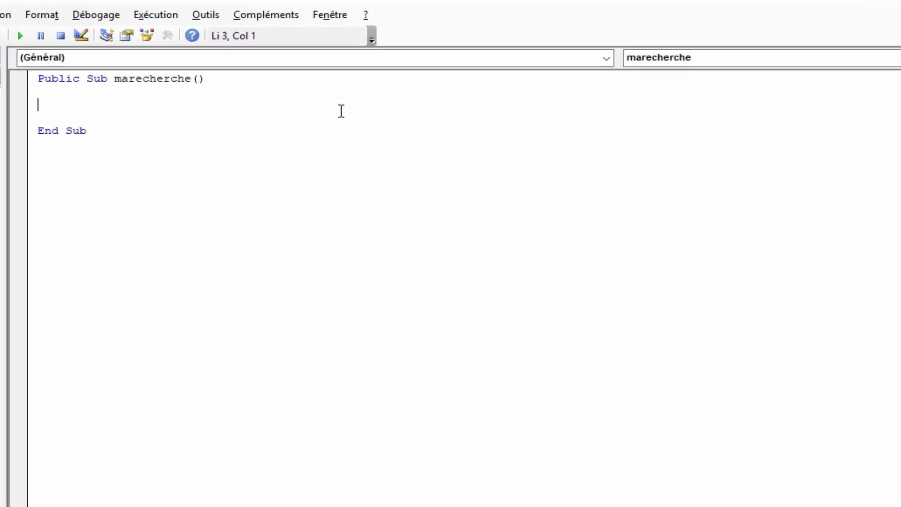
# Begin the procedure's first statement with the reference sheets("Bd").range("Tableau2")
pyautogui.write('sheets("B')
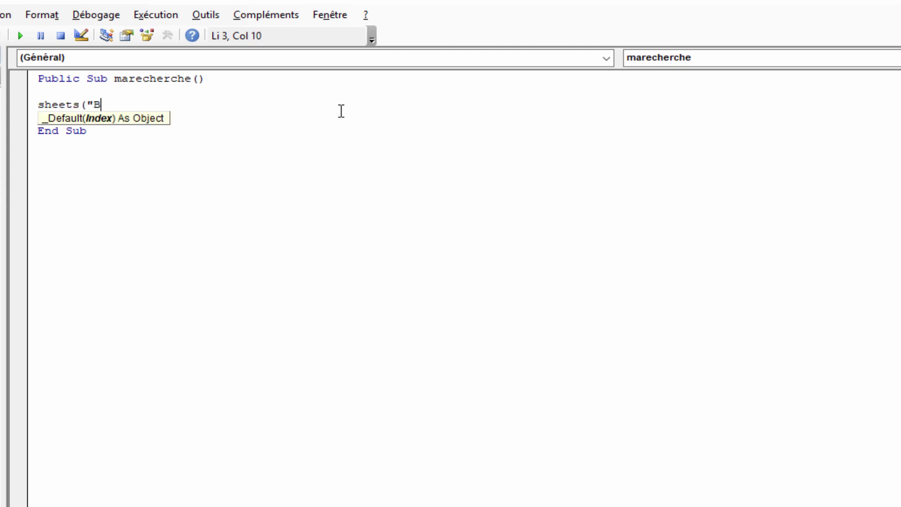
pyautogui.write('d")')
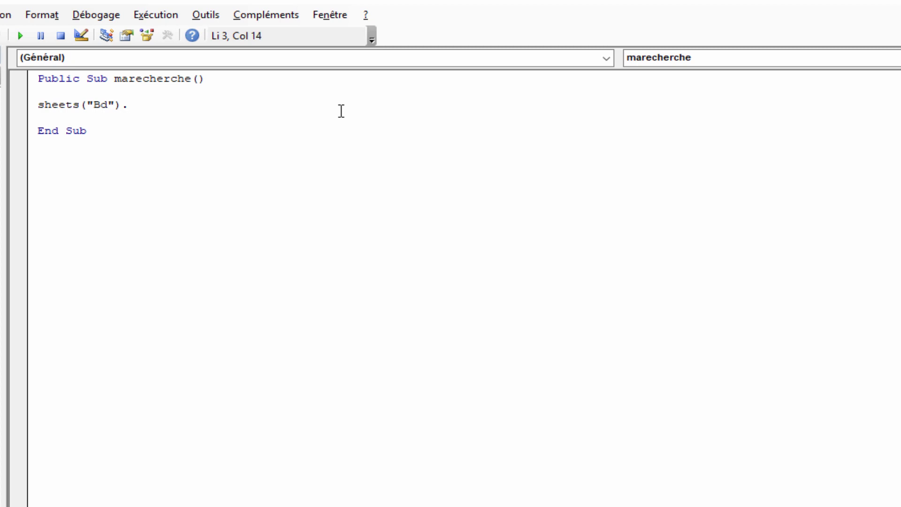
pyautogui.write('.ragne')
pyautogui.press('BackSpace')
pyautogui.press('BackSpace')
pyautogui.press('BackSpace')
pyautogui.write('nge("Tableau2')
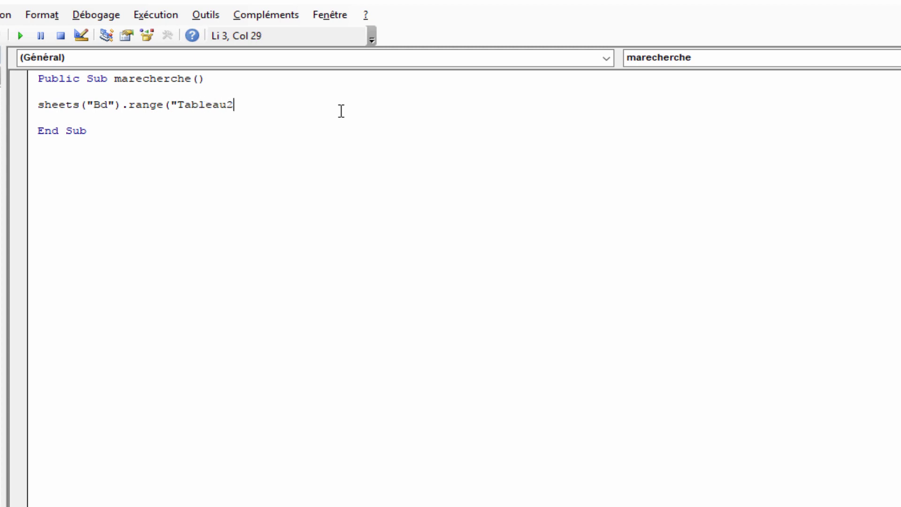
pyautogui.write('")')
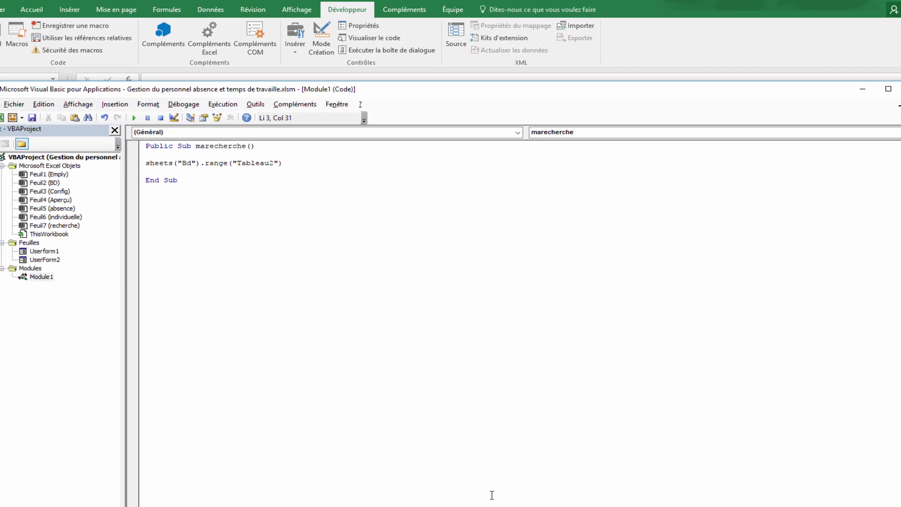
# Check which named table holds the BD sheet's records by going to Tableau2 and Tableau3 in the workbook, and return to the code
pyautogui.click(444, 490)
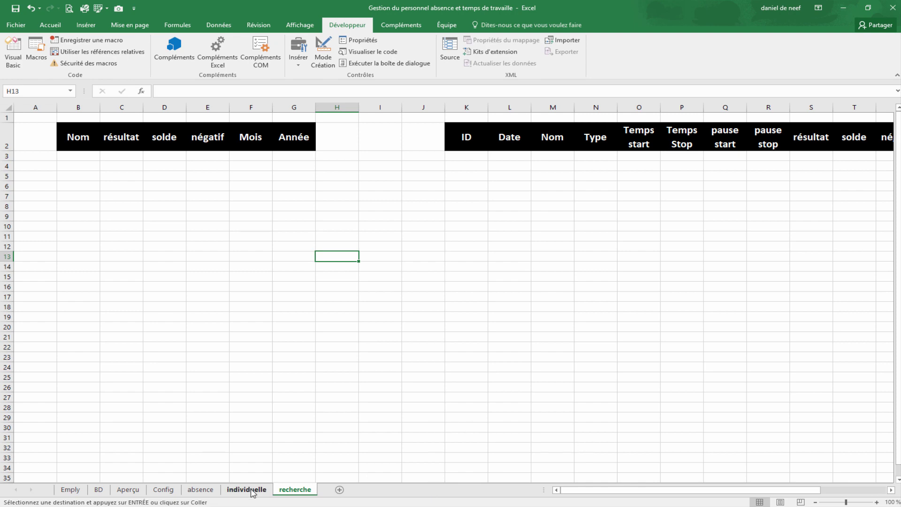
pyautogui.click(107, 490)
pyautogui.click(70, 90)
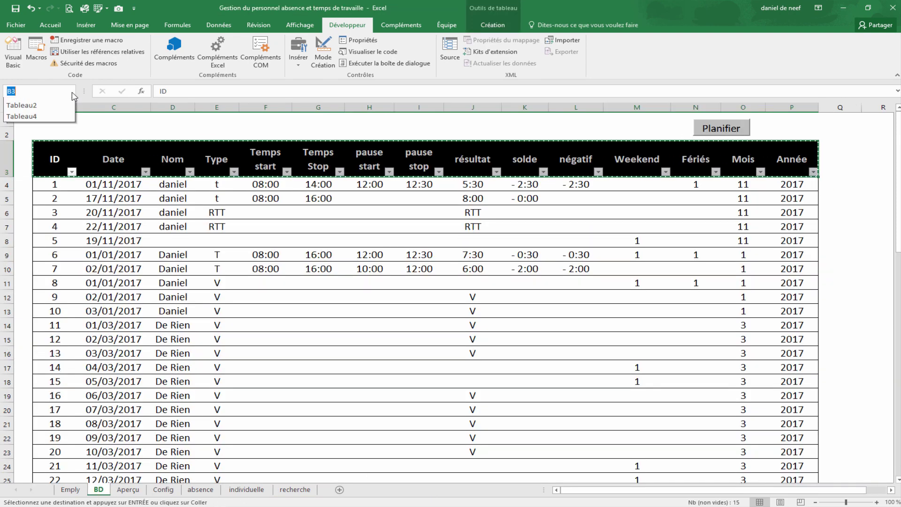
pyautogui.click(38, 147)
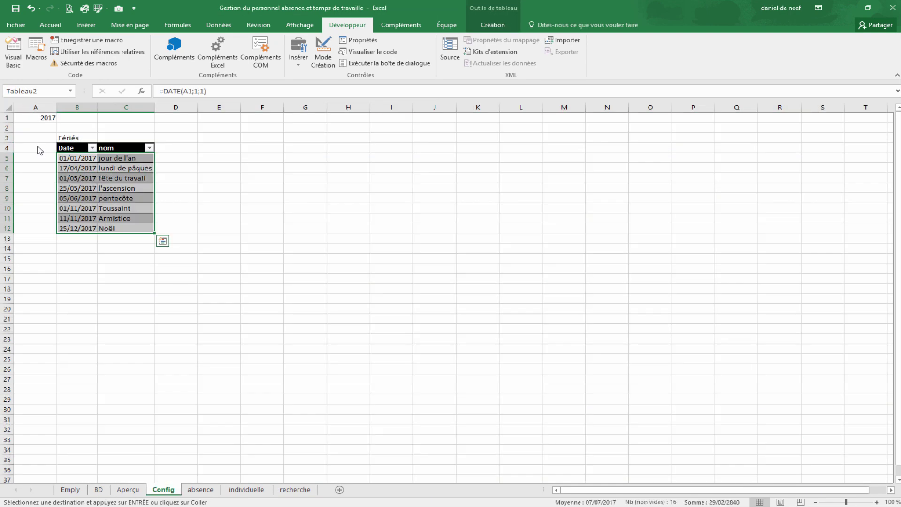
pyautogui.click(70, 91)
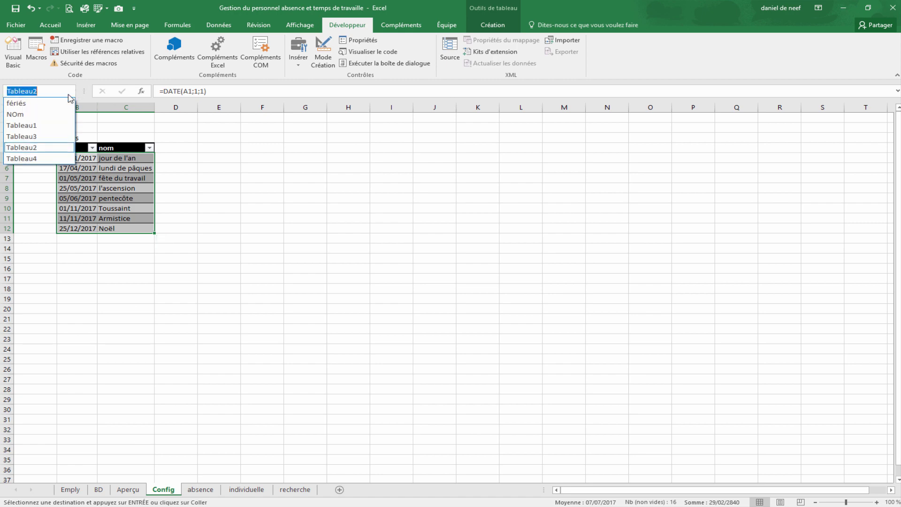
pyautogui.click(28, 136)
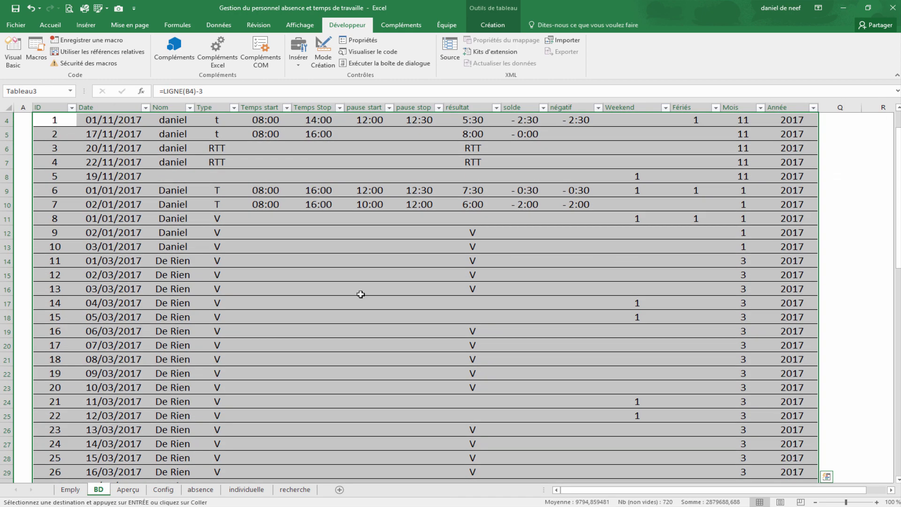
pyautogui.scroll(1, 408, 270)
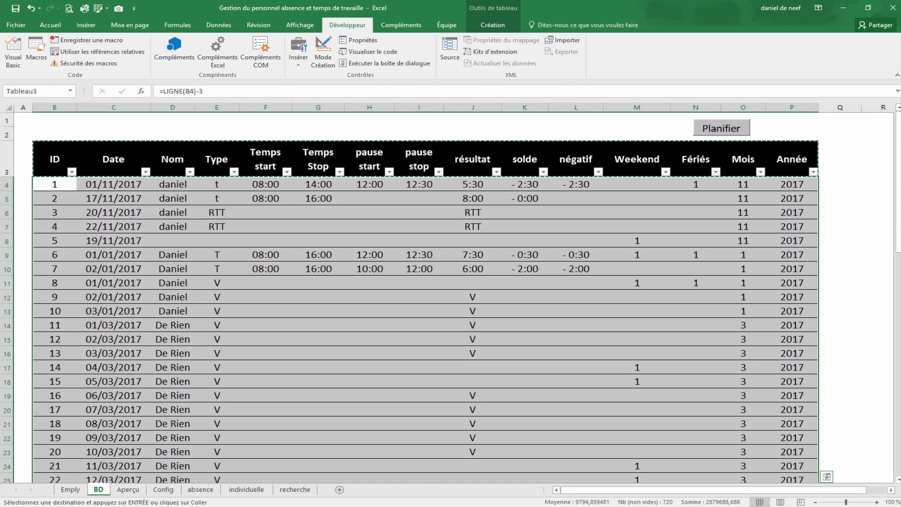
pyautogui.click(463, 506)
pyautogui.click(546, 492)
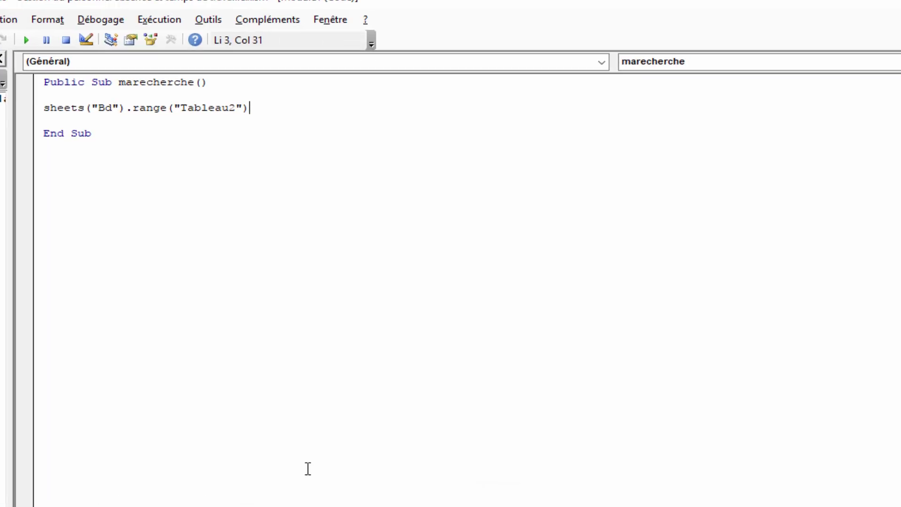
# Change the table name in the statement's range reference to Tableau3
pyautogui.click(227, 104)
pyautogui.hotkey('shift', 'Right')
pyautogui.write('3')
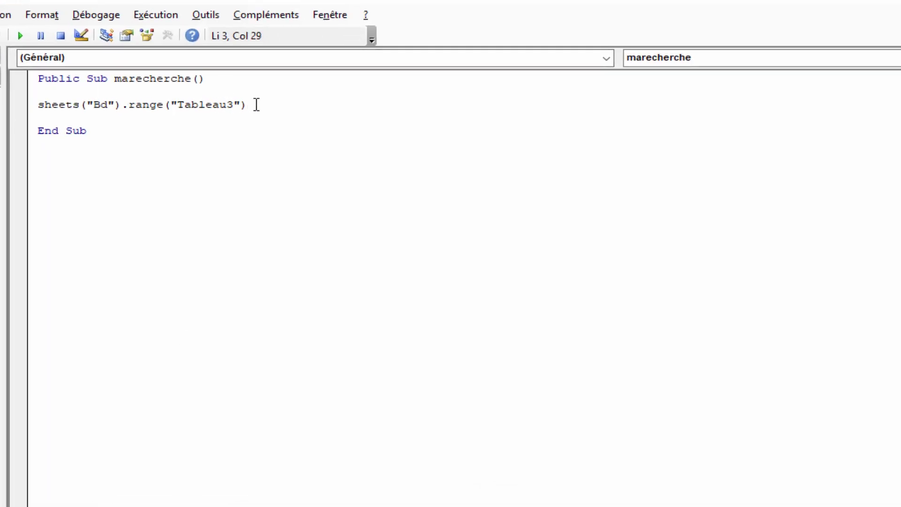
# Extend the statement with .currentregion.advancedfilter and the argument action:=xlfiltercopy
pyautogui.click(256, 105)
pyautogui.write('.range("Tableau3").currentregion.a')
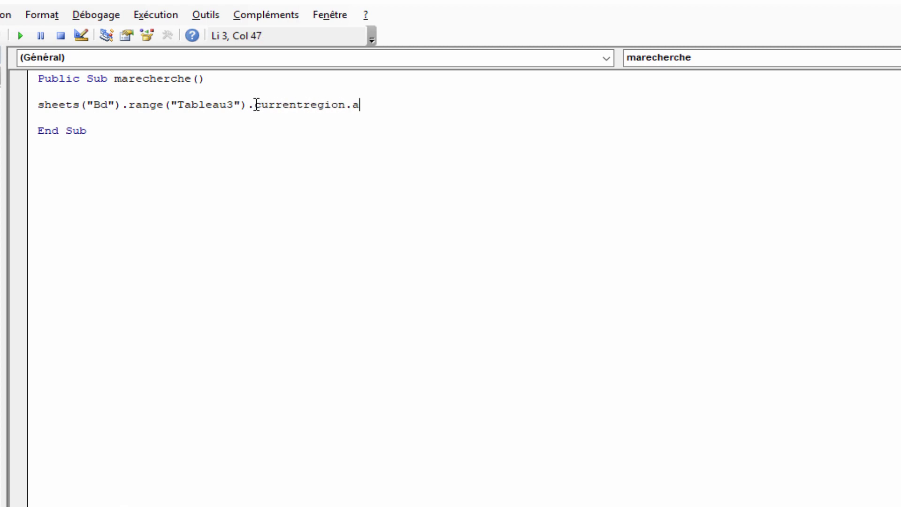
pyautogui.write('dvancedfi')
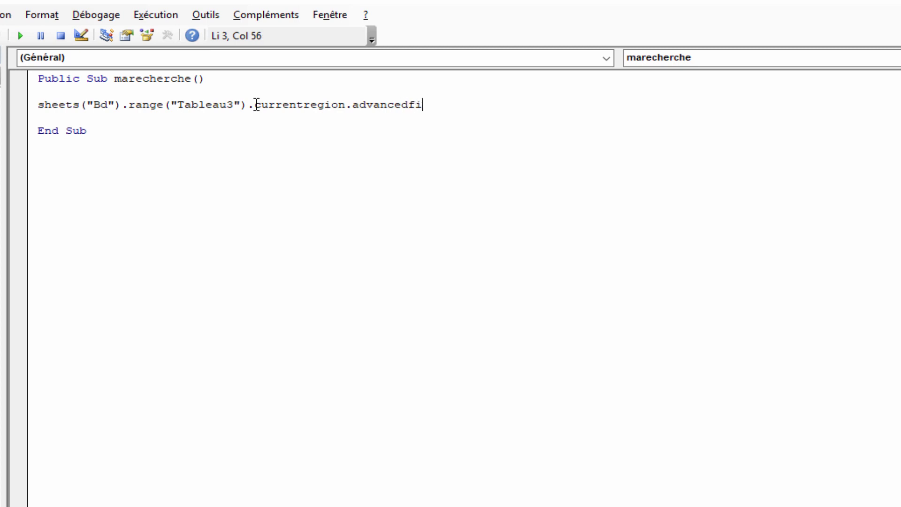
pyautogui.write('lter action')
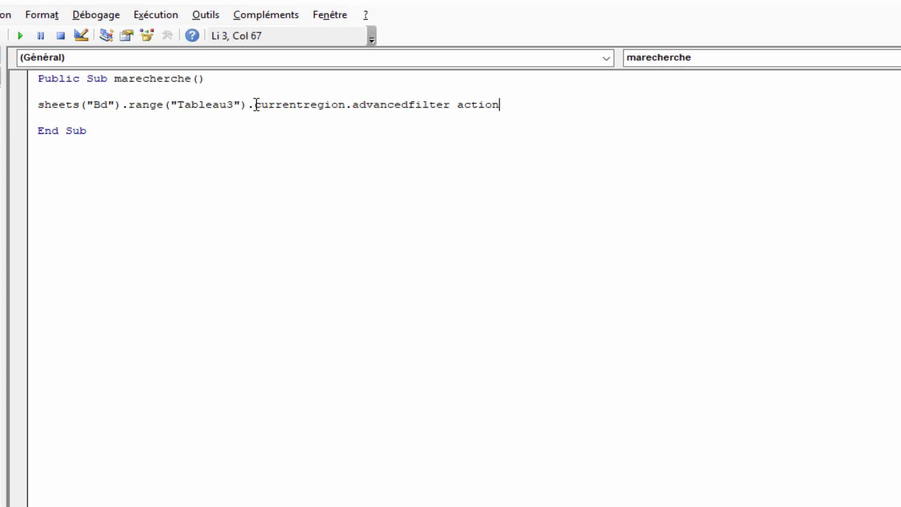
pyautogui.write(':=xlfiltercopy,C')
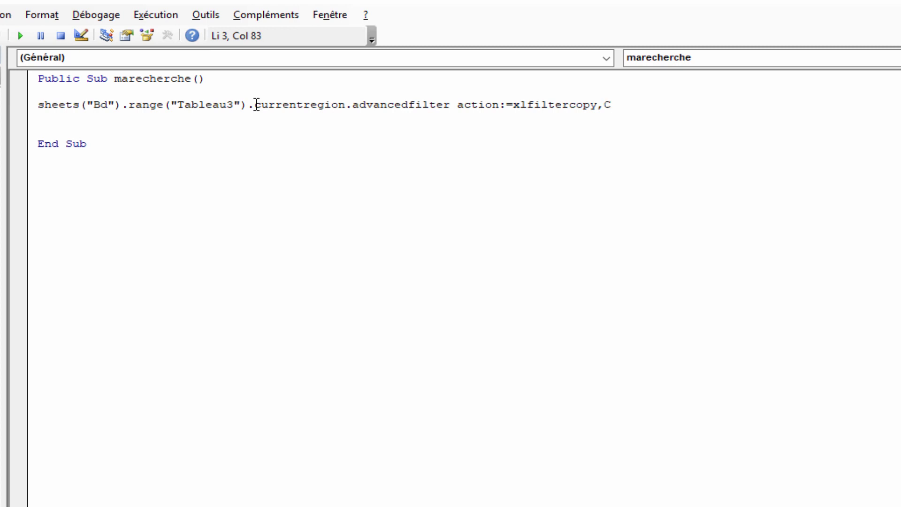
# Add the argument Criteriarange:=sheets("recherche").range("b2:g3"), checking the criteria block's cells on the recherche sheet
pyautogui.write('riteriarange')
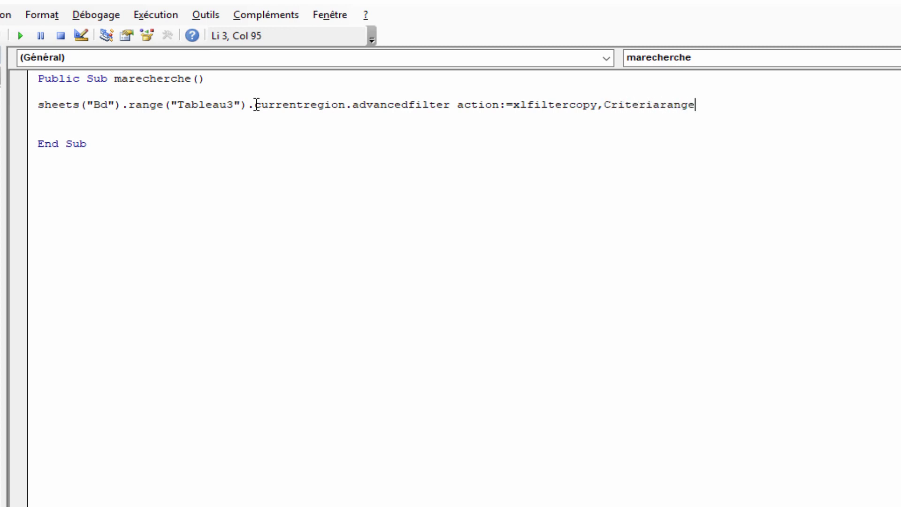
pyautogui.write(':=sheets("')
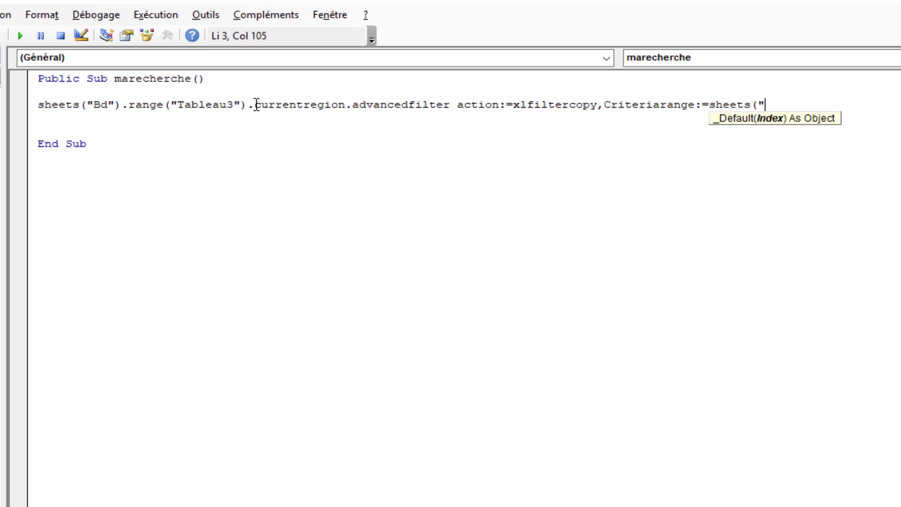
pyautogui.write('recherche")')
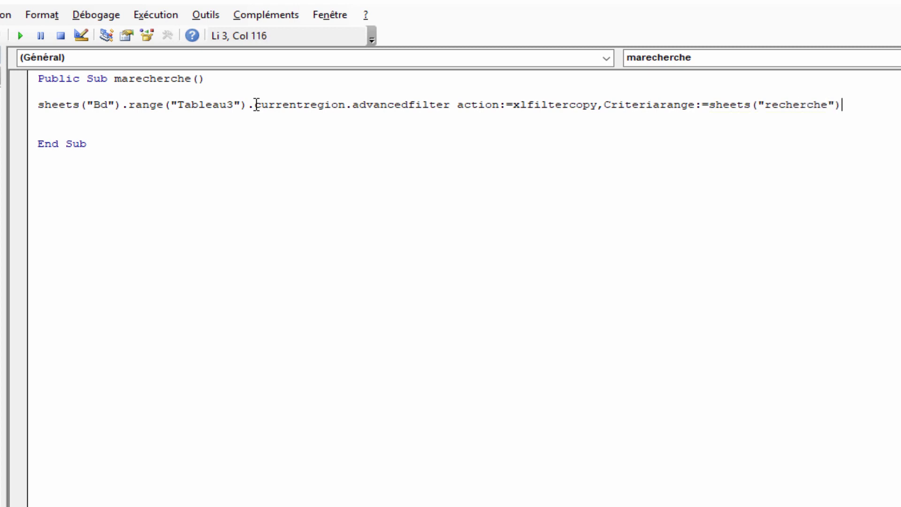
pyautogui.write('.range("')
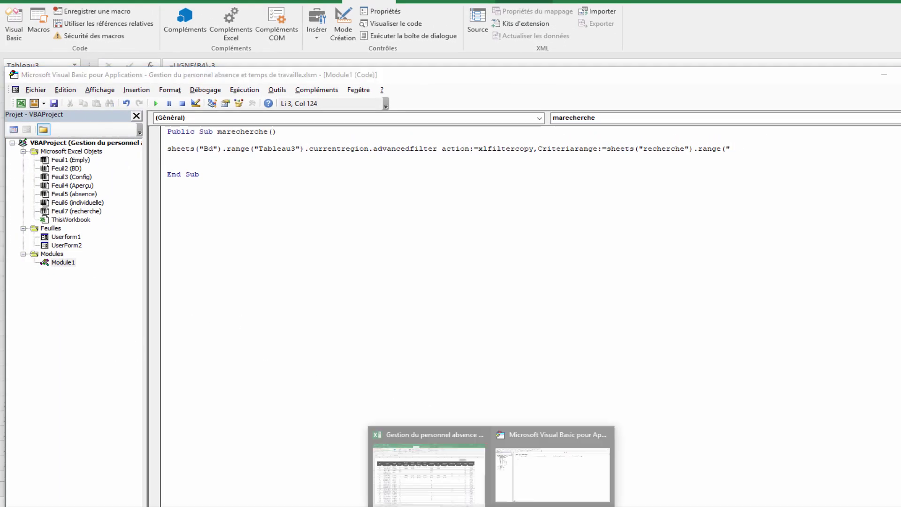
pyautogui.click(441, 486)
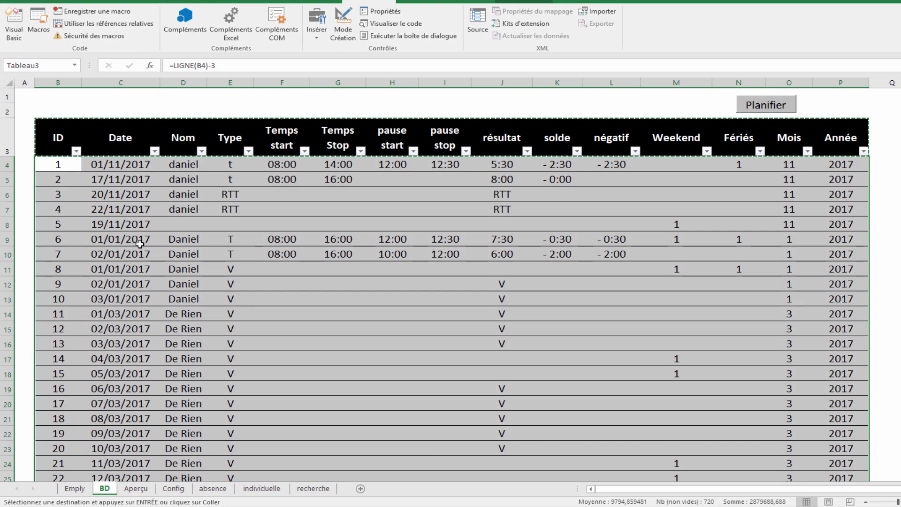
pyautogui.click(312, 488)
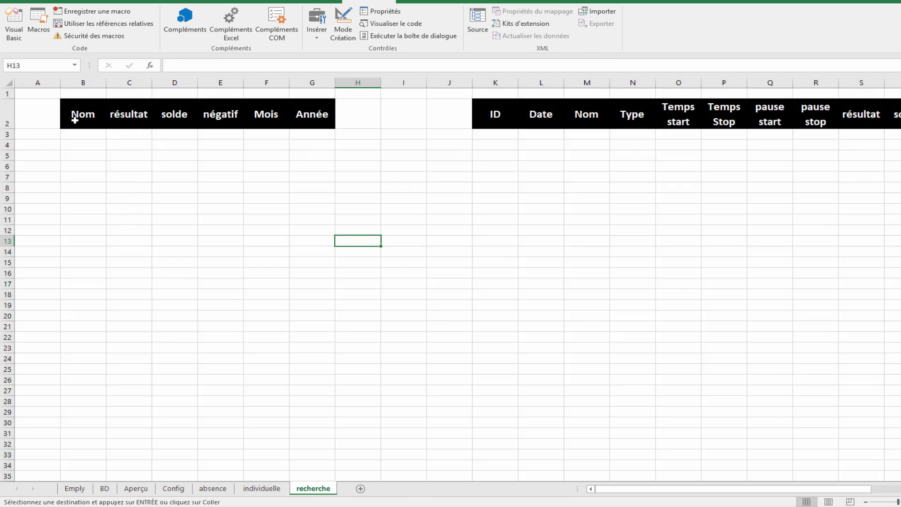
pyautogui.moveTo(74, 119); pyautogui.dragTo(310, 132)
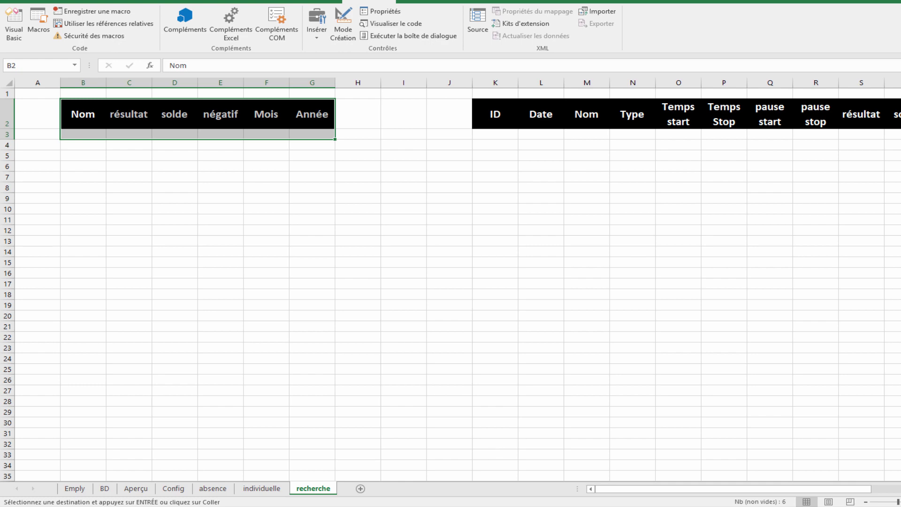
pyautogui.click(554, 464)
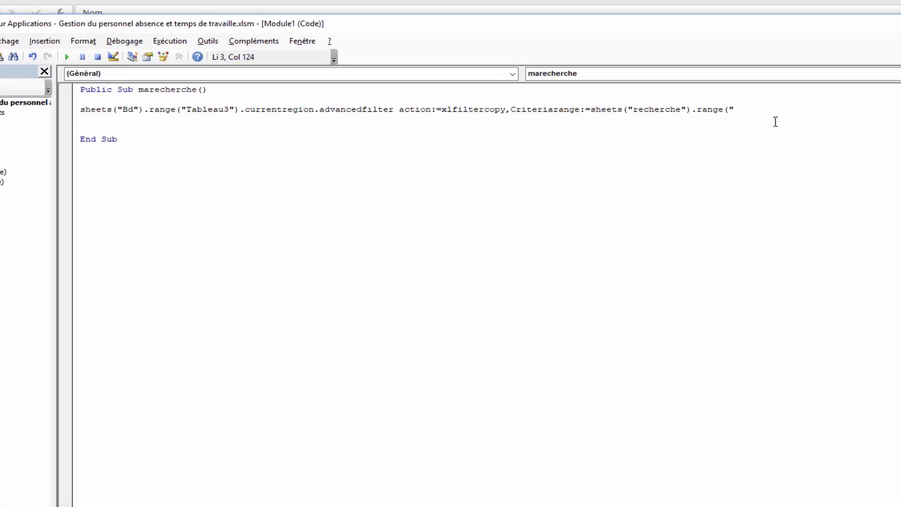
pyautogui.write(':')
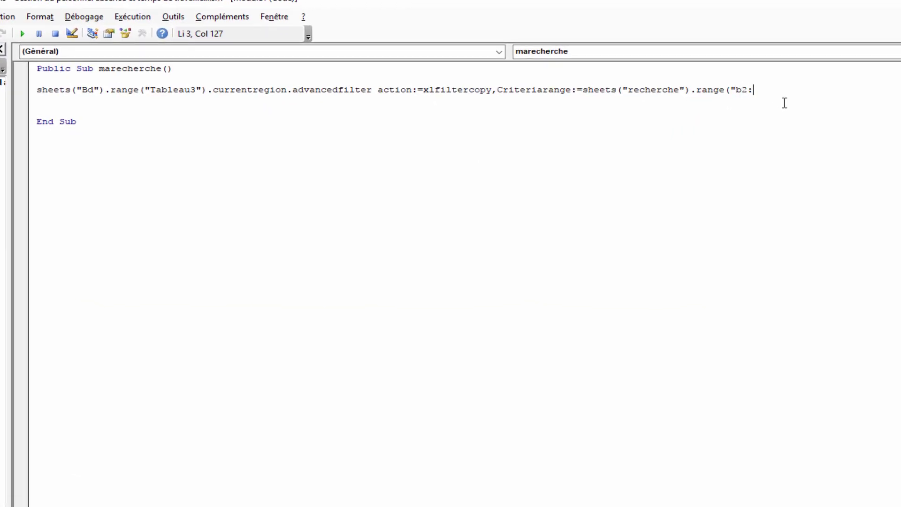
pyautogui.write('g3"),co')
# Add the argument copytorange:=sheets("recherche").range("k2:y2"), checking the extent of the result headers on the recherche sheet
pyautogui.write('pytorange')
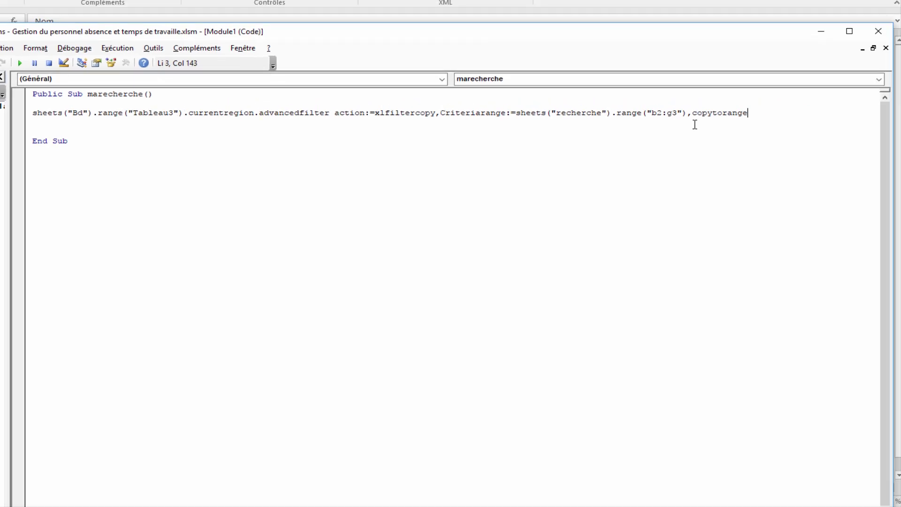
pyautogui.write(':=sheets("reche')
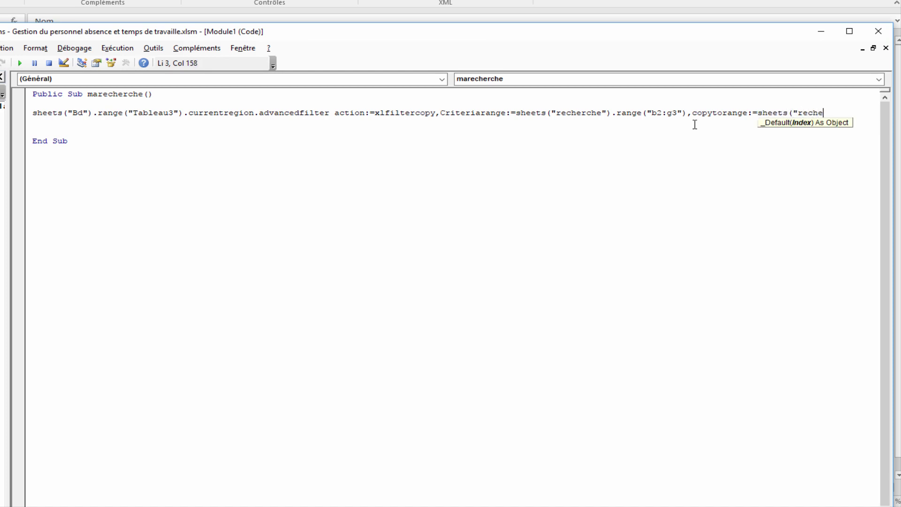
pyautogui.write('rche")')
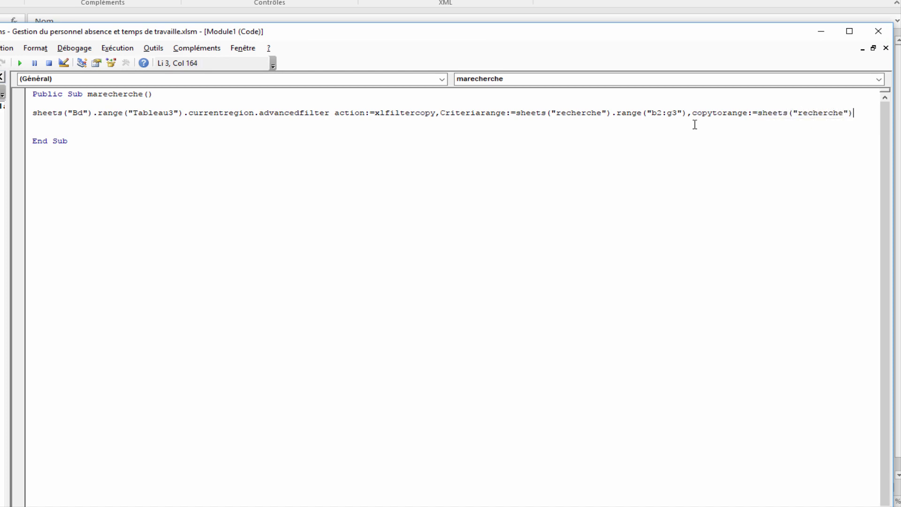
pyautogui.write('.range(')
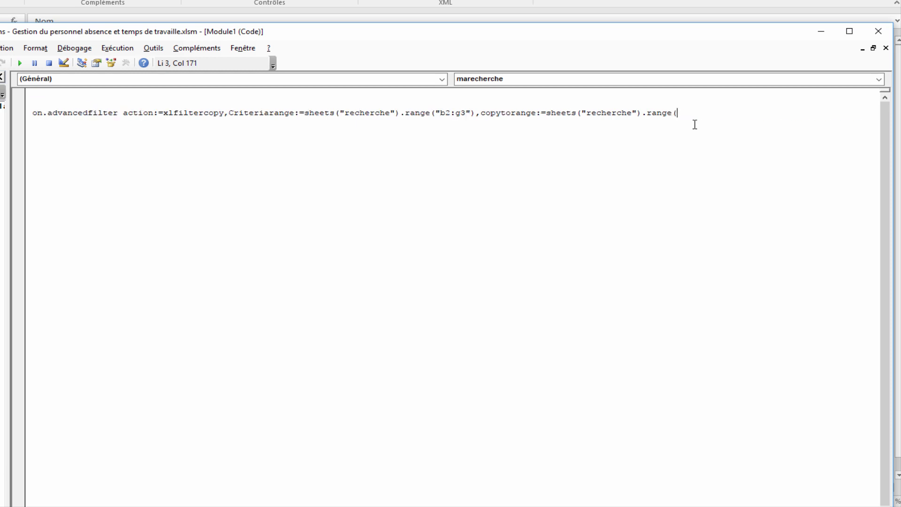
pyautogui.write('"')
pyautogui.click(346, 477)
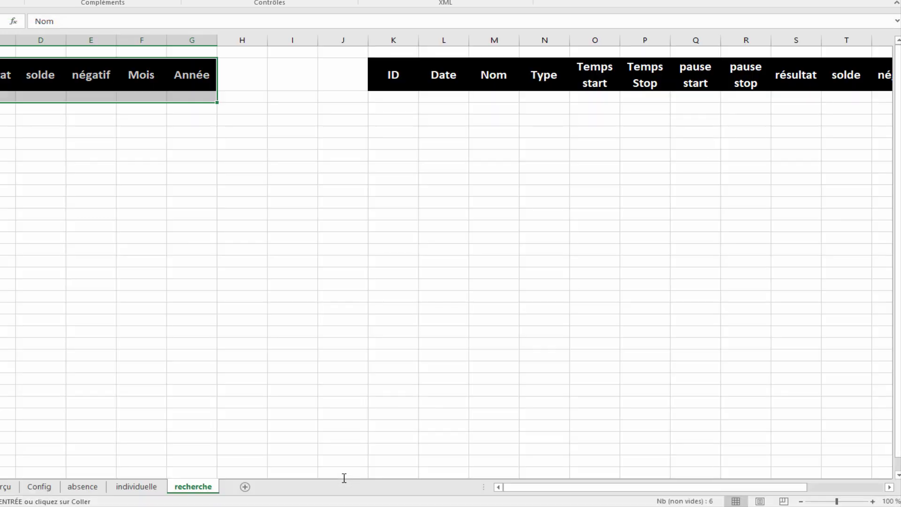
pyautogui.click(399, 67)
pyautogui.moveTo(399, 68); pyautogui.dragTo(811, 79)
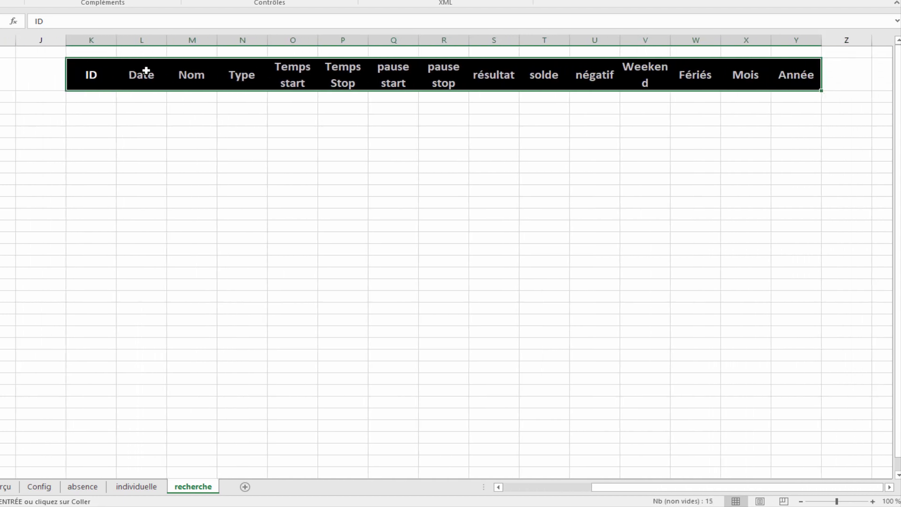
pyautogui.click(427, 489)
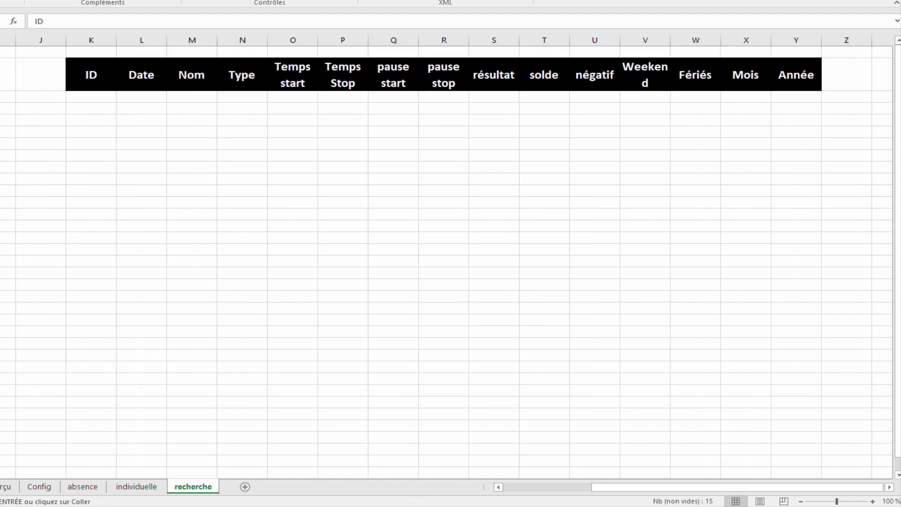
pyautogui.click(427, 474)
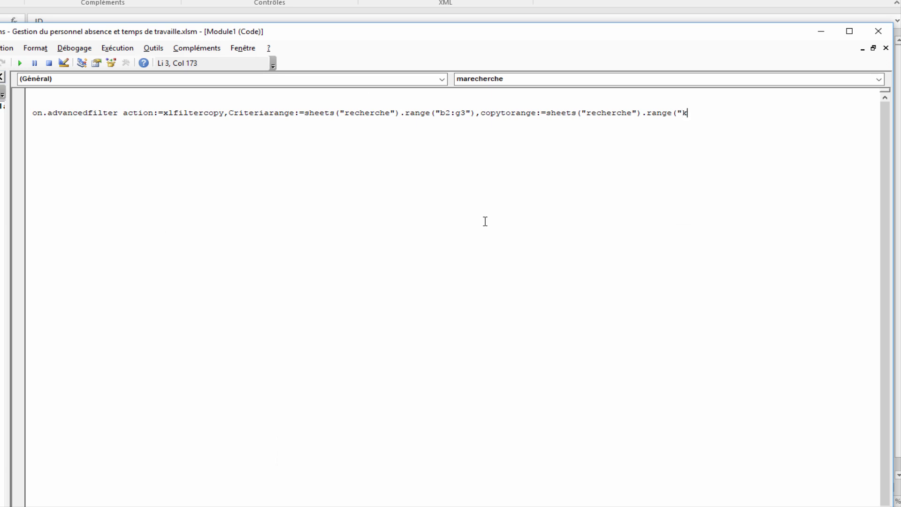
pyautogui.write('2:y2')
# Complete the advanced filter statement with the argument unique:=false, using correct named-argument syntax
pyautogui.write(', unique=false')
pyautogui.press('Return')
pyautogui.press('Return')
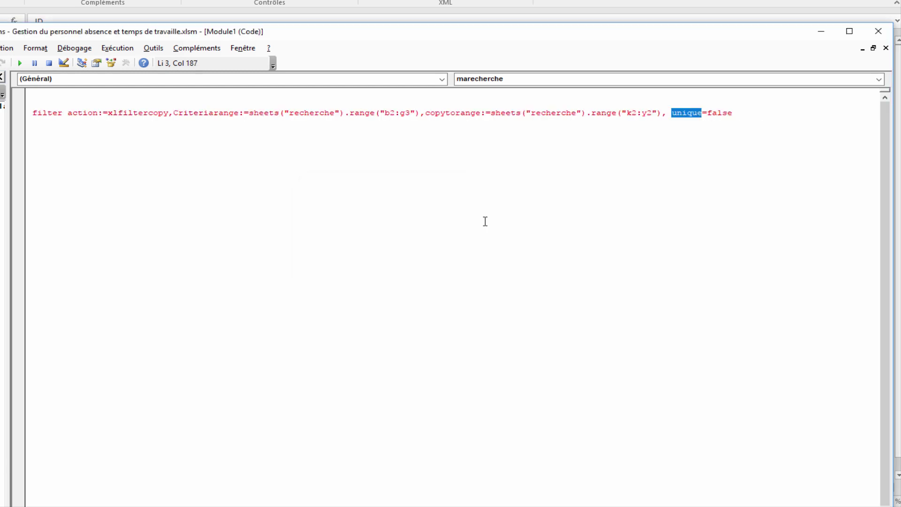
pyautogui.click(704, 112)
pyautogui.write(':')
pyautogui.press('Down')
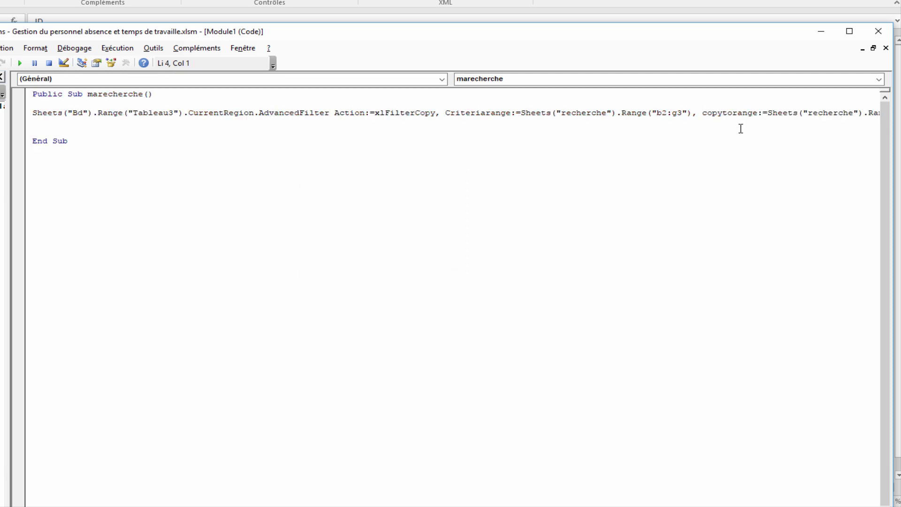
pyautogui.click(237, 152)
# Return to the recherche sheet and enter an employee's first name as the Nom criterion in B3
pyautogui.moveTo(333, 23); pyautogui.dragTo(380, 301)
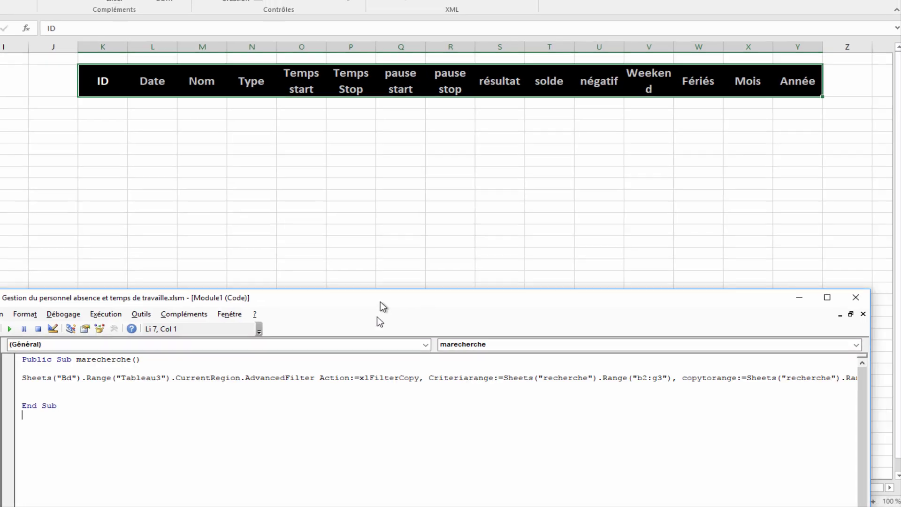
pyautogui.click(248, 120)
pyautogui.moveTo(605, 487); pyautogui.dragTo(562, 491)
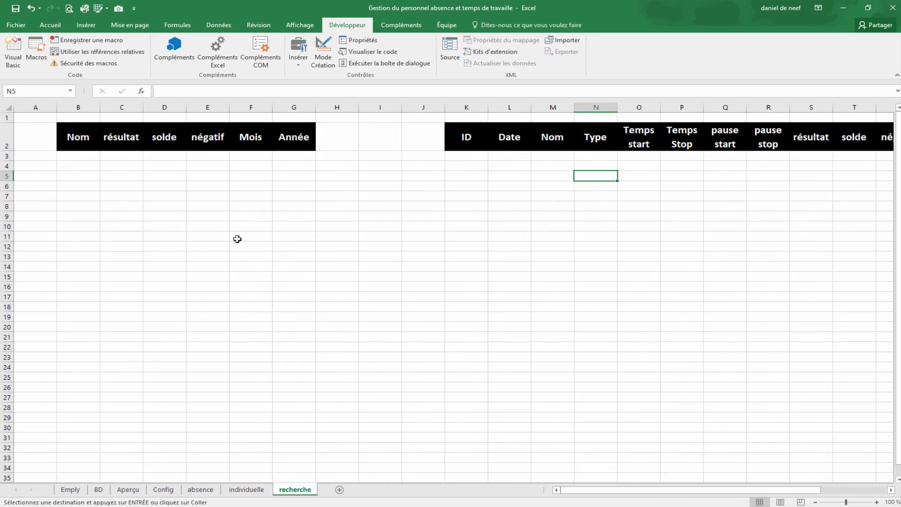
pyautogui.click(83, 158)
pyautogui.write('dani')
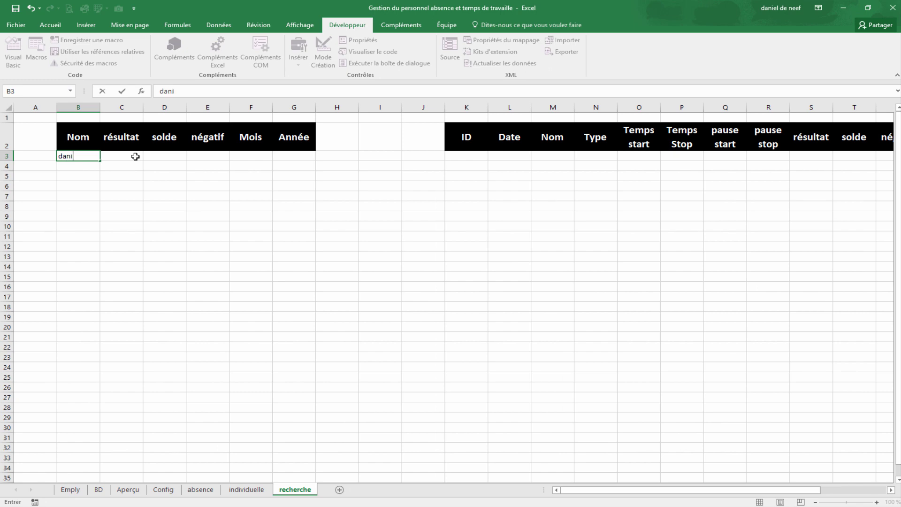
pyautogui.write('el')
pyautogui.press('Return')
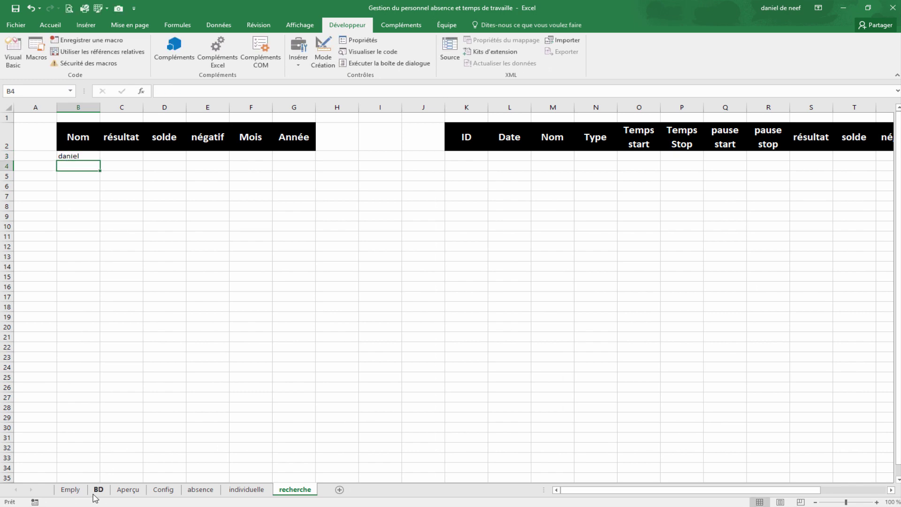
# Look over the employee names in the BD sheet's Nom column, and run the marecherche macro with the recherche sheet showing
pyautogui.click(98, 490)
pyautogui.click(307, 371)
pyautogui.moveTo(175, 197); pyautogui.dragTo(172, 395)
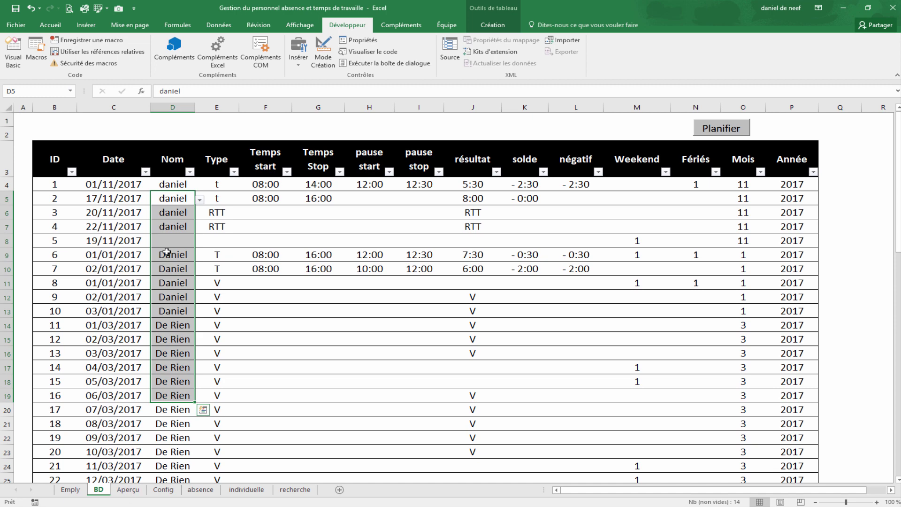
pyautogui.click(295, 489)
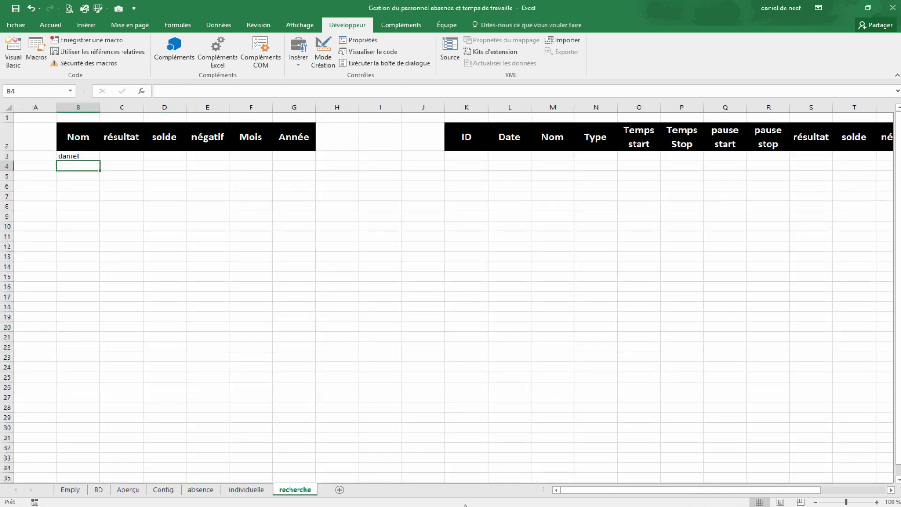
pyautogui.moveTo(465, 506)
pyautogui.click(507, 483)
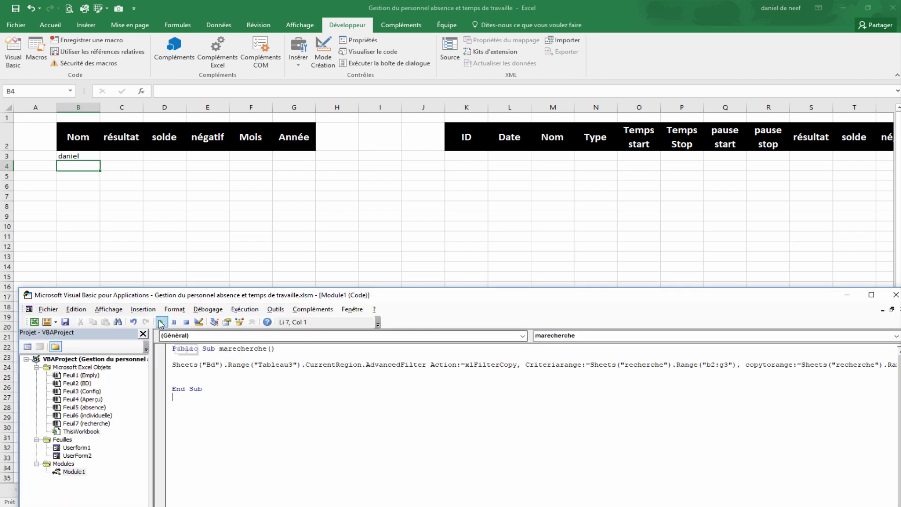
pyautogui.click(161, 324)
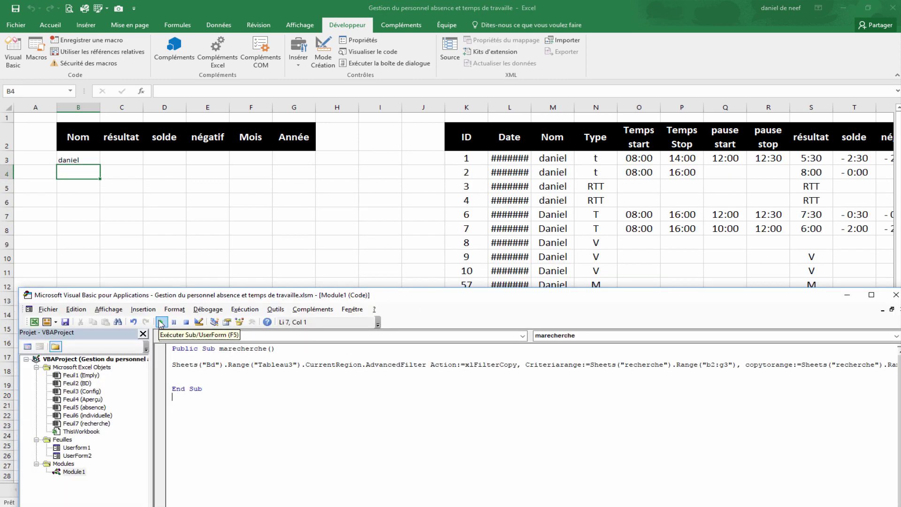
# Compare the Nom criterion with the extracted names on the recherche sheet, and return to the BD sheet's records
pyautogui.click(150, 254)
pyautogui.click(82, 159)
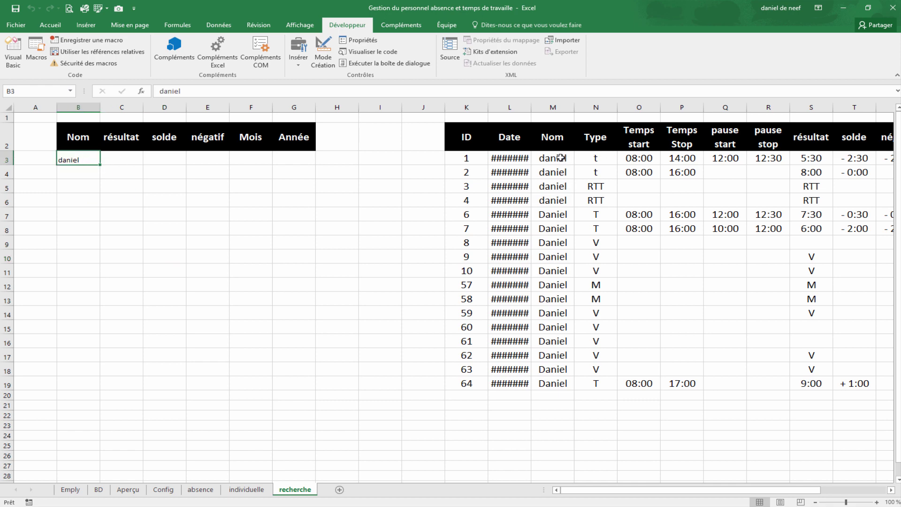
pyautogui.moveTo(561, 157); pyautogui.dragTo(556, 371)
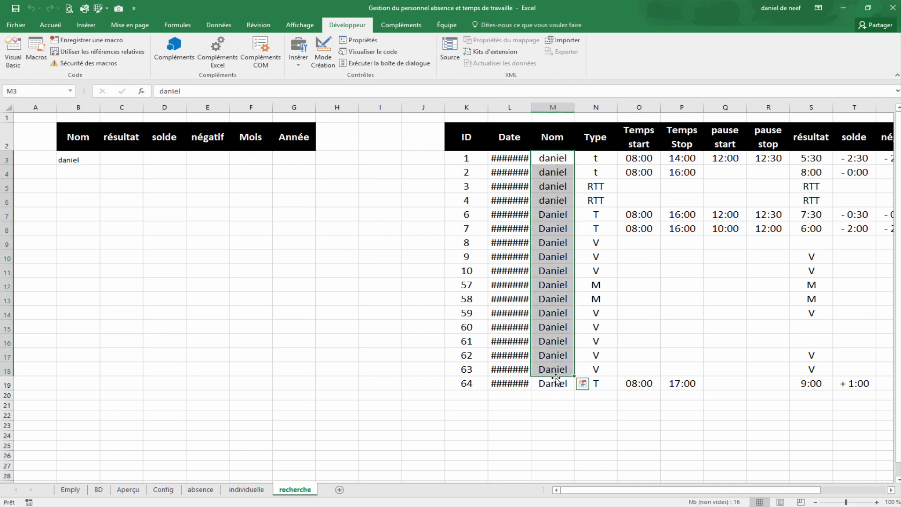
pyautogui.click(626, 491)
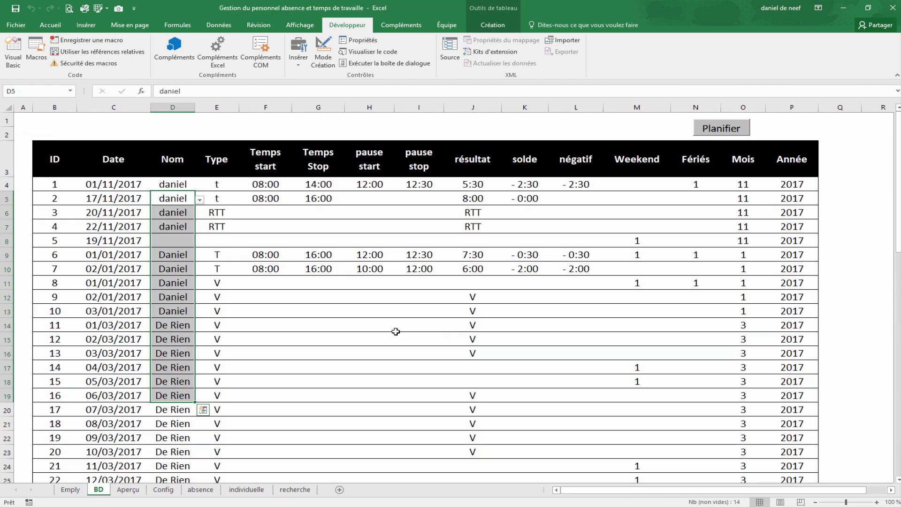
# Look through the BD records down to the last row, and highlight all extracted names in the recherche sheet's Nom column
pyautogui.scroll(-15, 214, 258)
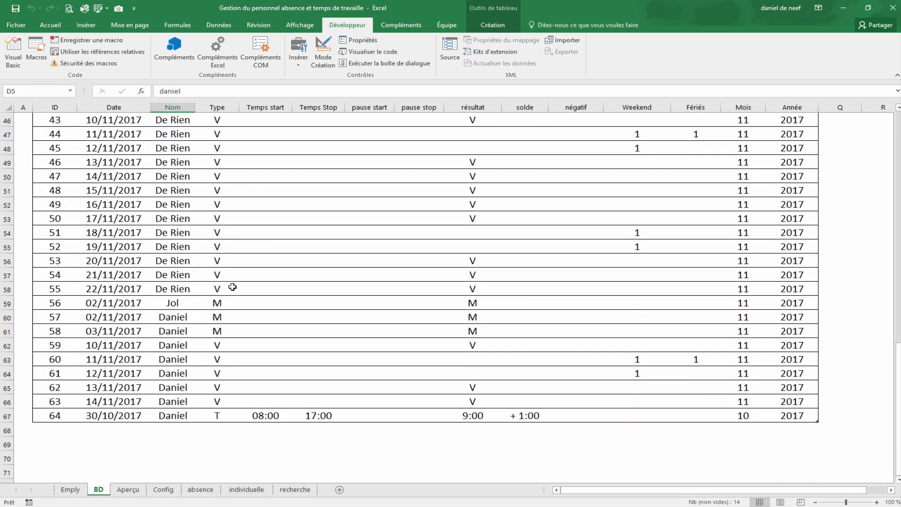
pyautogui.scroll(5, 232, 287)
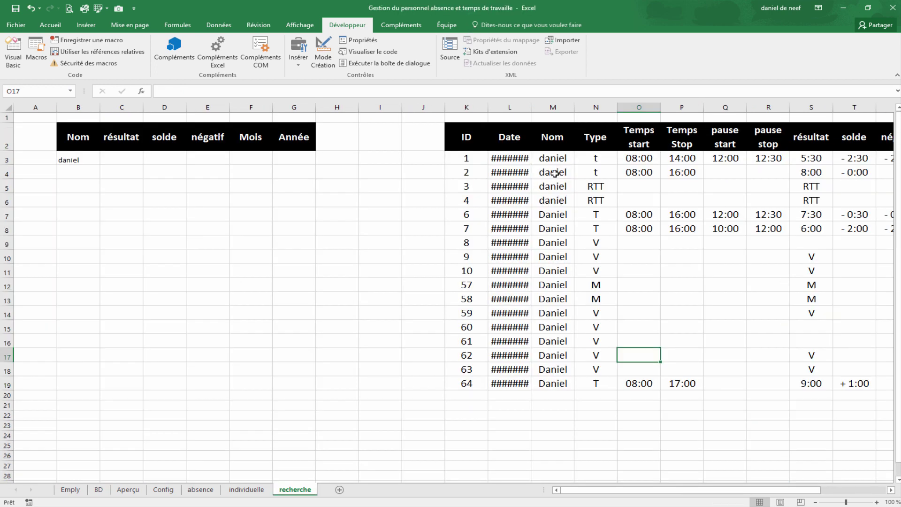
pyautogui.moveTo(553, 159); pyautogui.dragTo(555, 384)
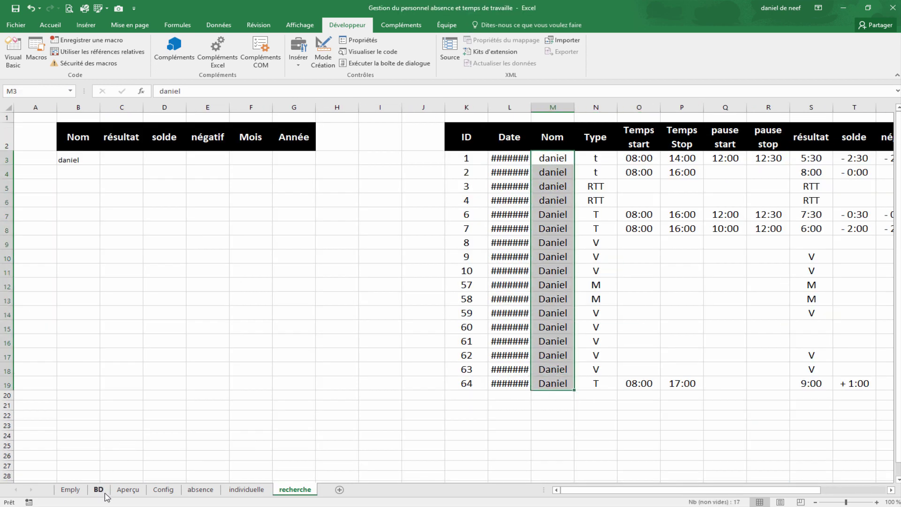
# Turn on filtering for the BD sheet's table header row, from ID to Année
pyautogui.click(105, 493)
pyautogui.scroll(5, 305, 255)
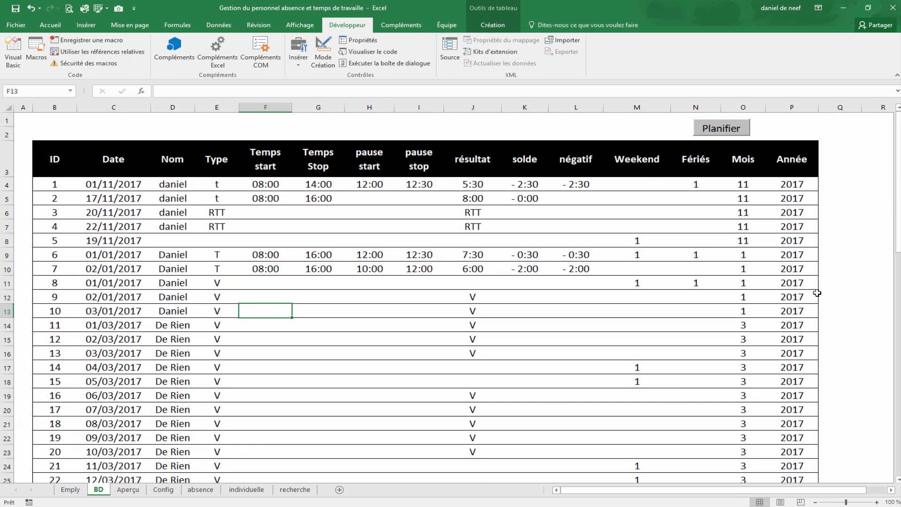
pyautogui.moveTo(54, 160); pyautogui.dragTo(573, 162)
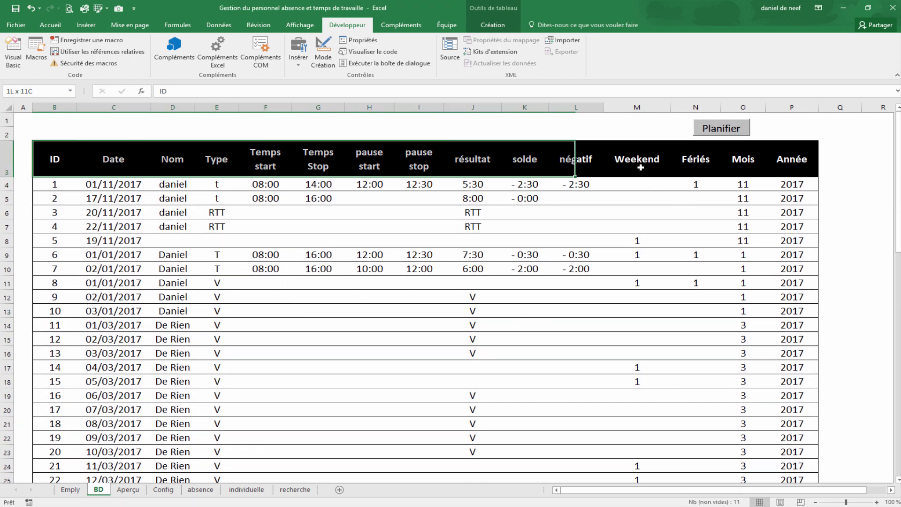
pyautogui.moveTo(641, 167); pyautogui.dragTo(793, 165)
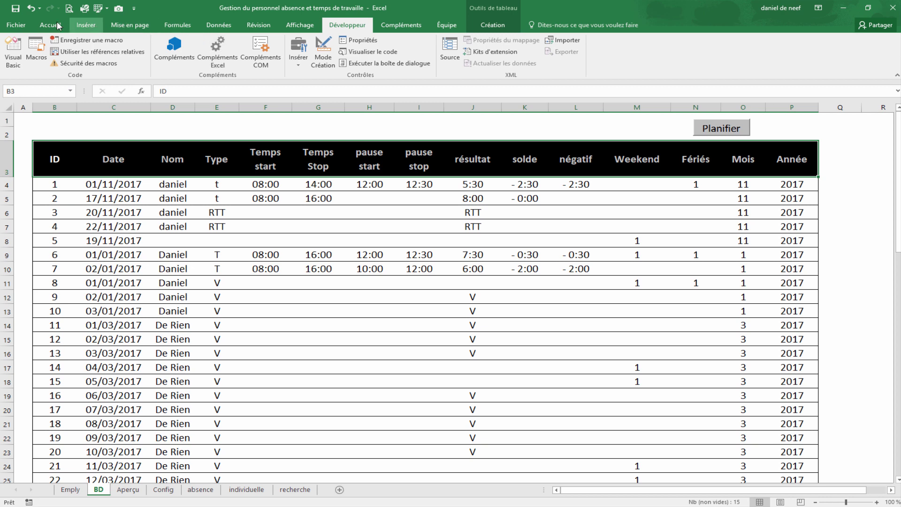
pyautogui.click(191, 26)
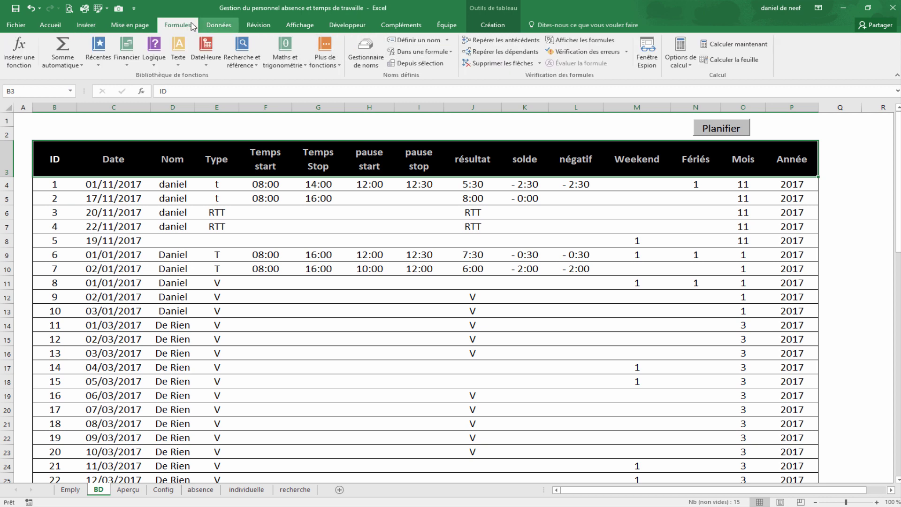
pyautogui.click(123, 25)
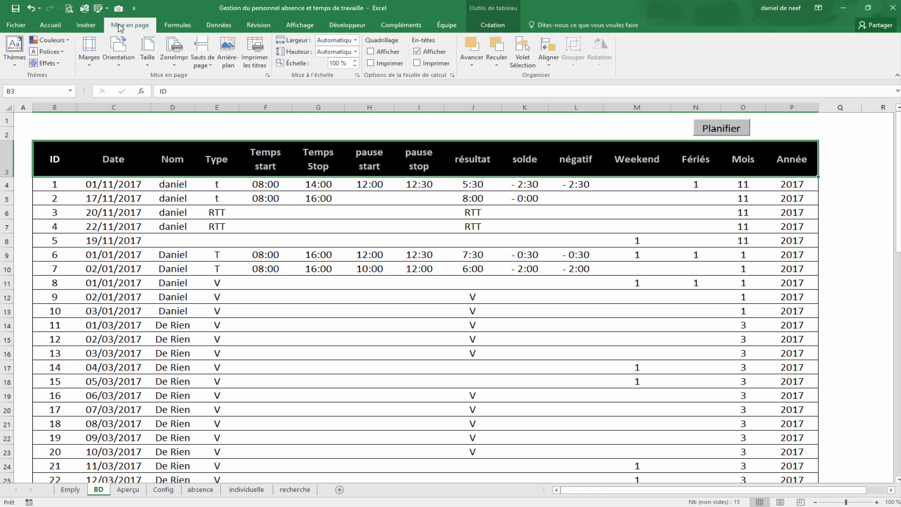
pyautogui.click(219, 26)
pyautogui.click(391, 52)
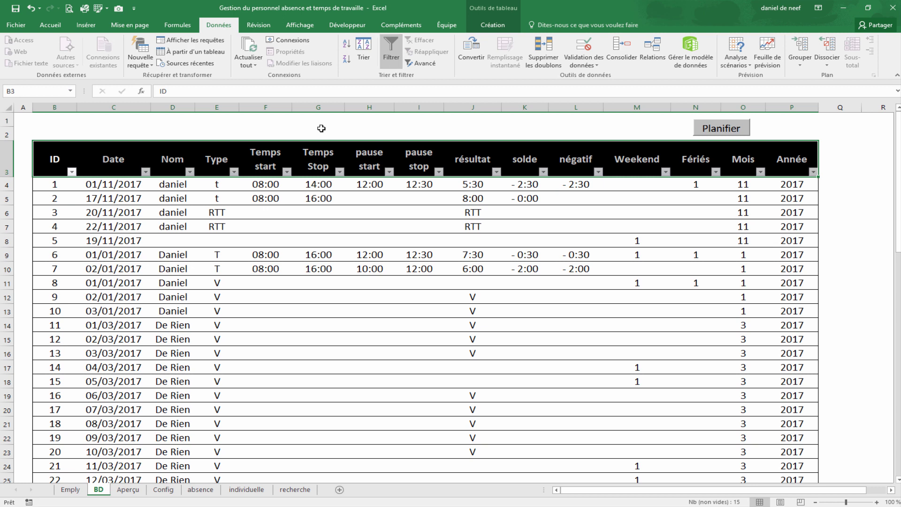
# Filter the BD table's Nom column to the searched employee only, and select all the filtered names
pyautogui.click(190, 172)
pyautogui.click(83, 270)
pyautogui.click(83, 277)
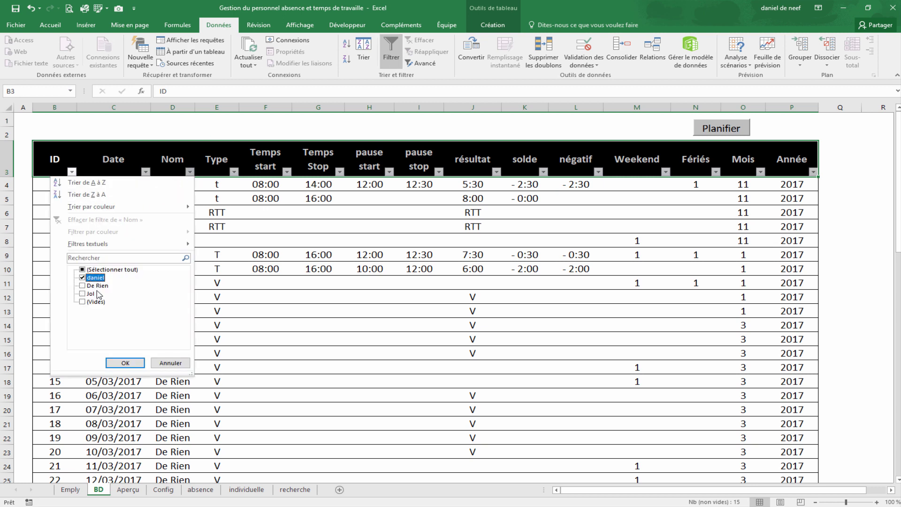
pyautogui.click(125, 363)
pyautogui.moveTo(176, 408); pyautogui.dragTo(173, 184)
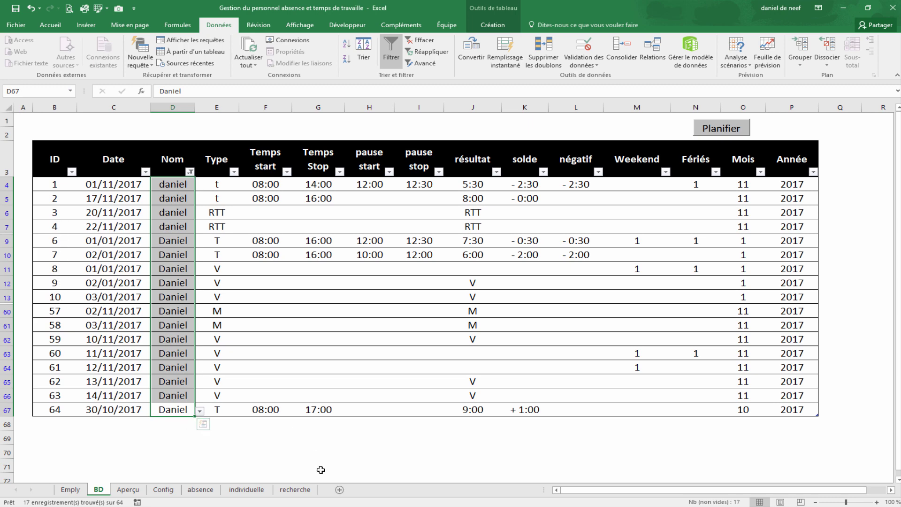
# Check the extracted IDs on the recherche sheet, and auto-fit the Date column L to its contents
pyautogui.click(295, 490)
pyautogui.click(474, 157)
pyautogui.moveTo(474, 158); pyautogui.dragTo(467, 229)
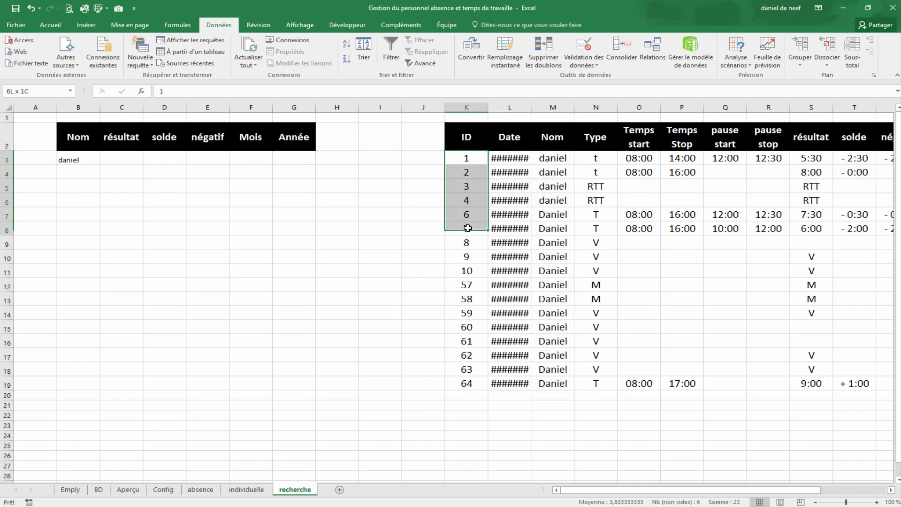
pyautogui.doubleClick(531, 107)
pyautogui.click(380, 383)
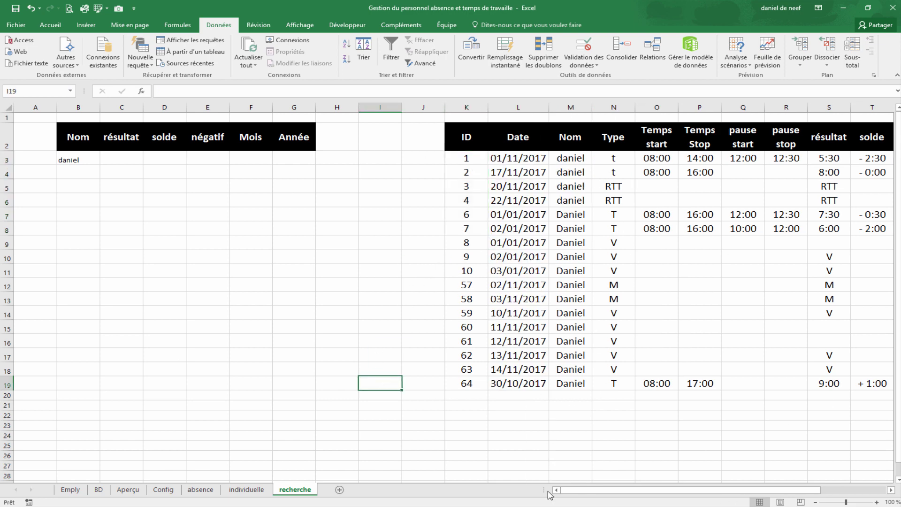
pyautogui.moveTo(606, 494); pyautogui.dragTo(467, 496)
pyautogui.click(135, 267)
pyautogui.click(112, 162)
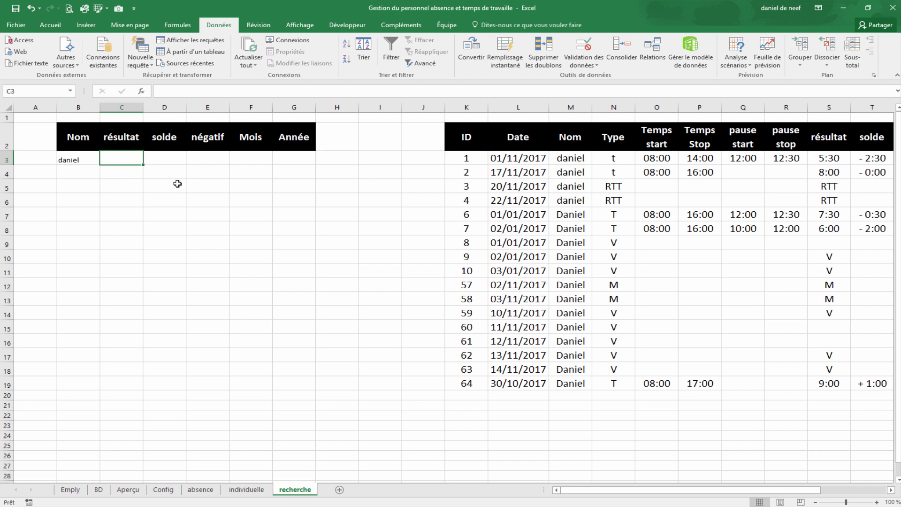
pyautogui.click(211, 261)
pyautogui.click(248, 310)
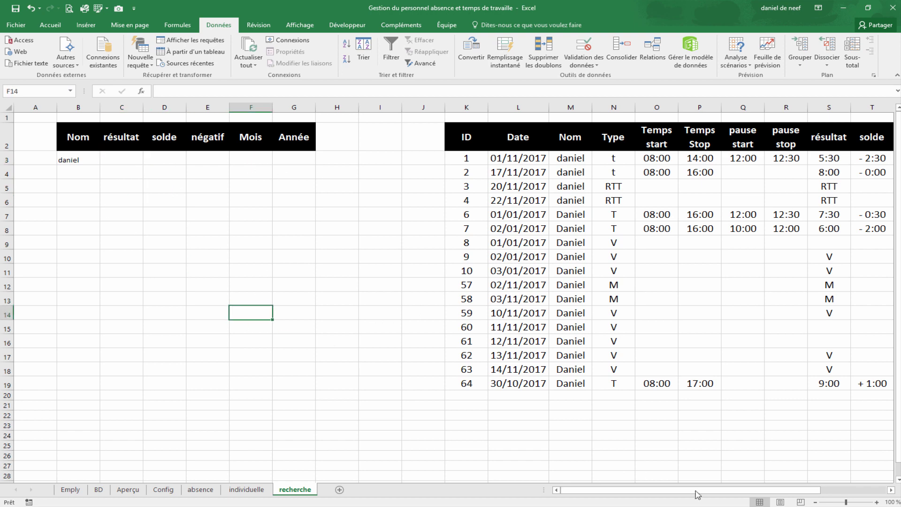
# Review the extracted Mois values, set the Mois criterion in F3 to 10, and run the marecherche macro
pyautogui.moveTo(699, 490); pyautogui.dragTo(854, 488)
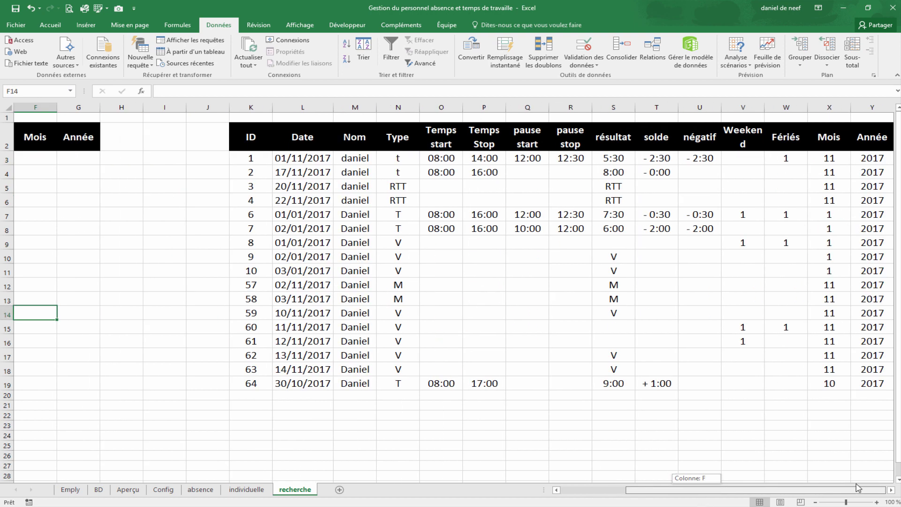
pyautogui.moveTo(763, 488); pyautogui.dragTo(697, 489)
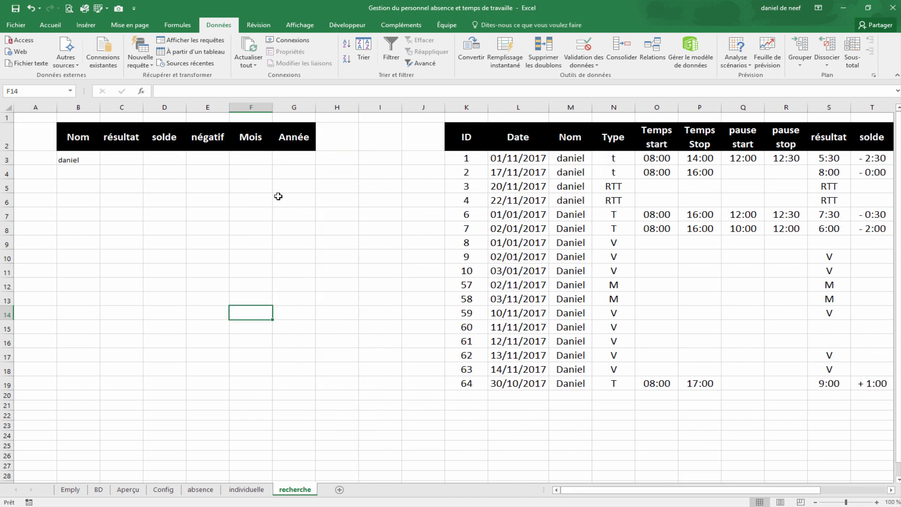
pyautogui.click(240, 160)
pyautogui.write('10')
pyautogui.press('Return')
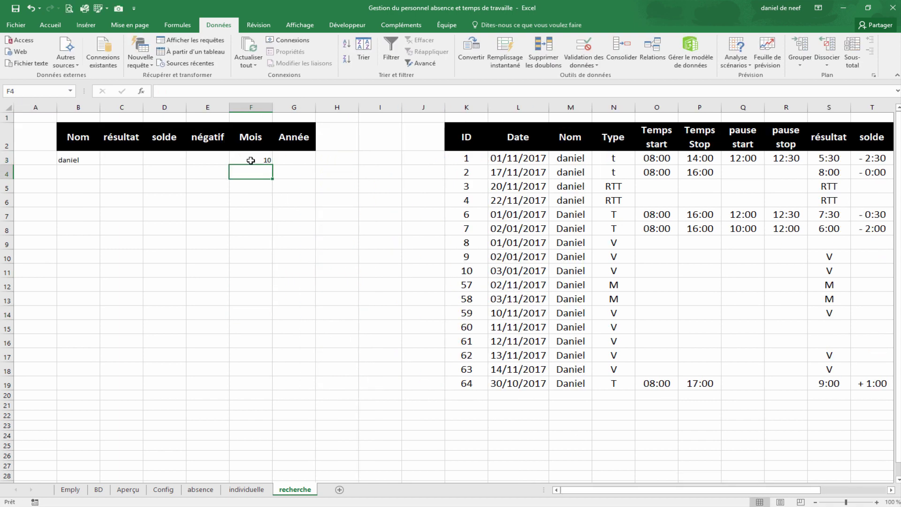
pyautogui.click(338, 312)
pyautogui.click(521, 464)
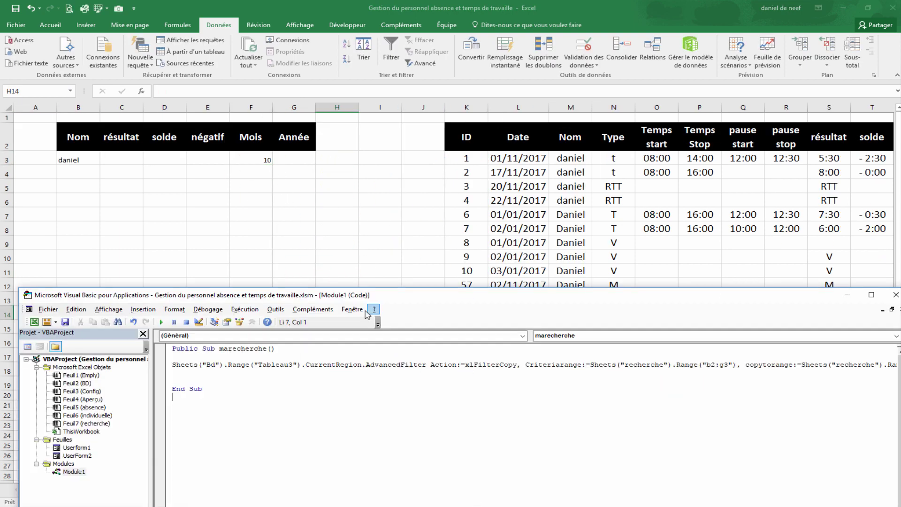
pyautogui.click(161, 323)
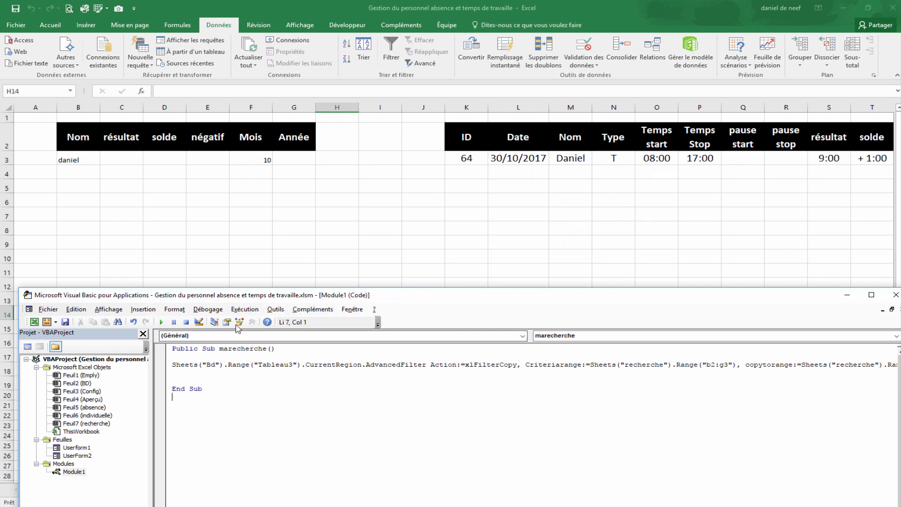
# Set the Mois criterion in F3 to 11 and run the marecherche macro again
pyautogui.click(263, 160)
pyautogui.write('11')
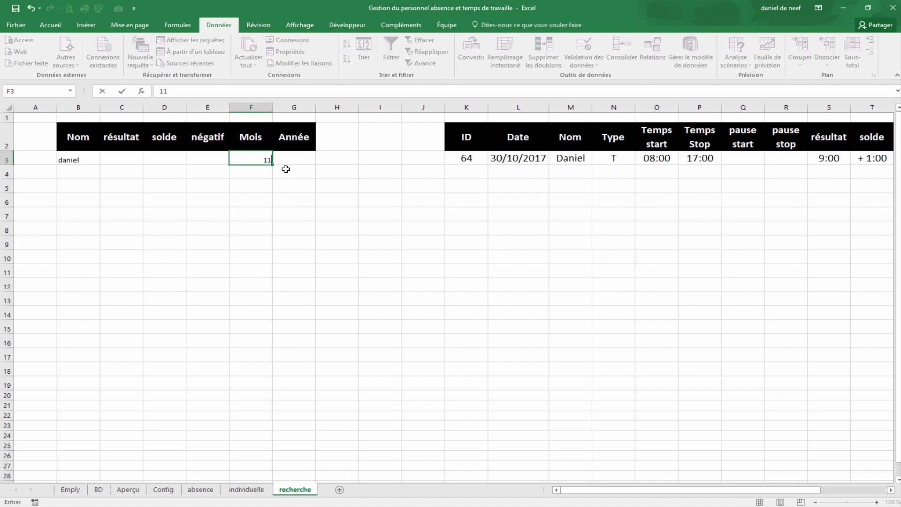
pyautogui.click(284, 213)
pyautogui.click(493, 500)
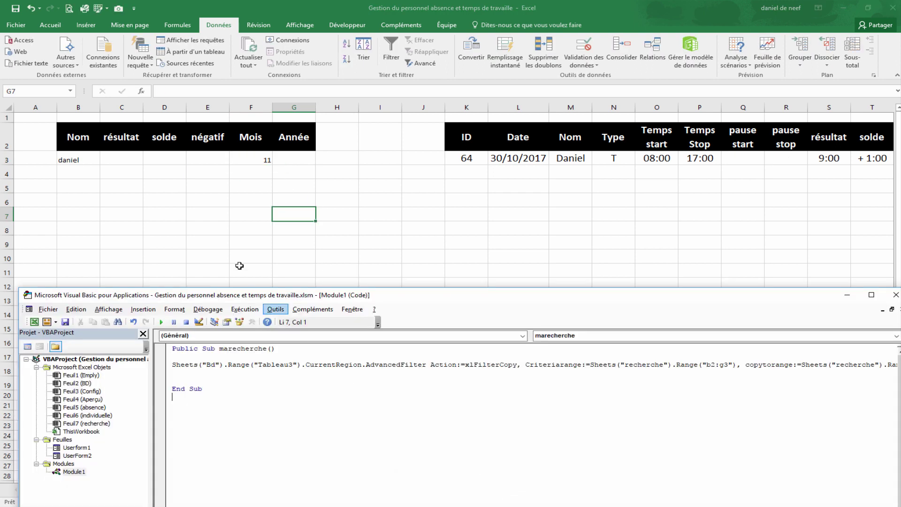
pyautogui.click(161, 323)
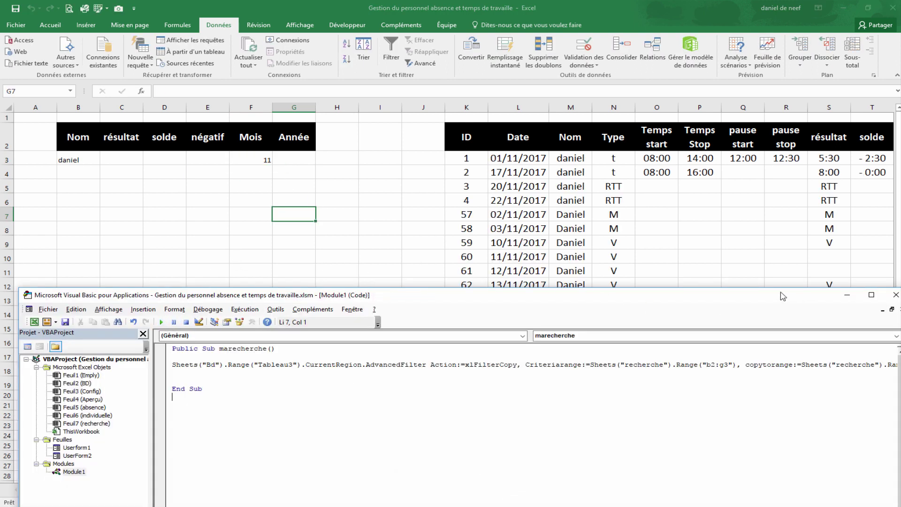
# Check the Mois column X of the extracted records against the month criterion
pyautogui.click(296, 202)
pyautogui.moveTo(760, 490); pyautogui.dragTo(840, 407)
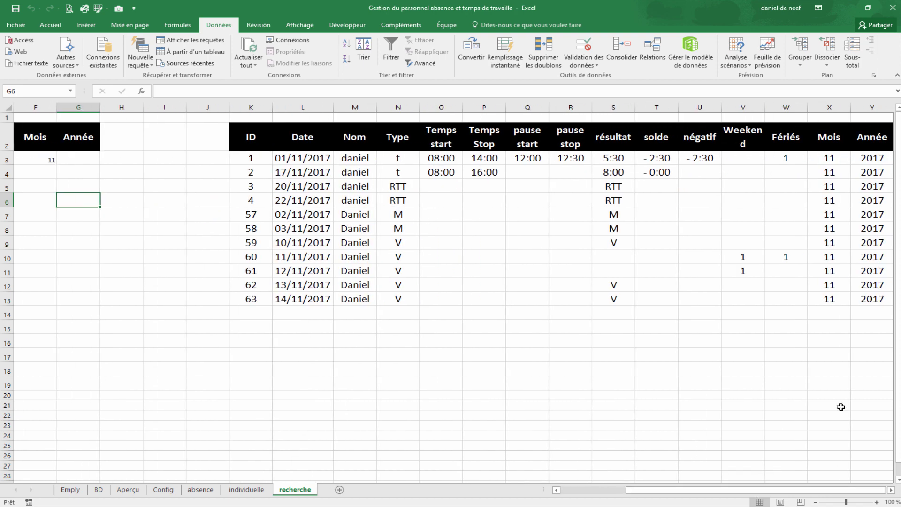
pyautogui.moveTo(825, 158); pyautogui.dragTo(840, 297)
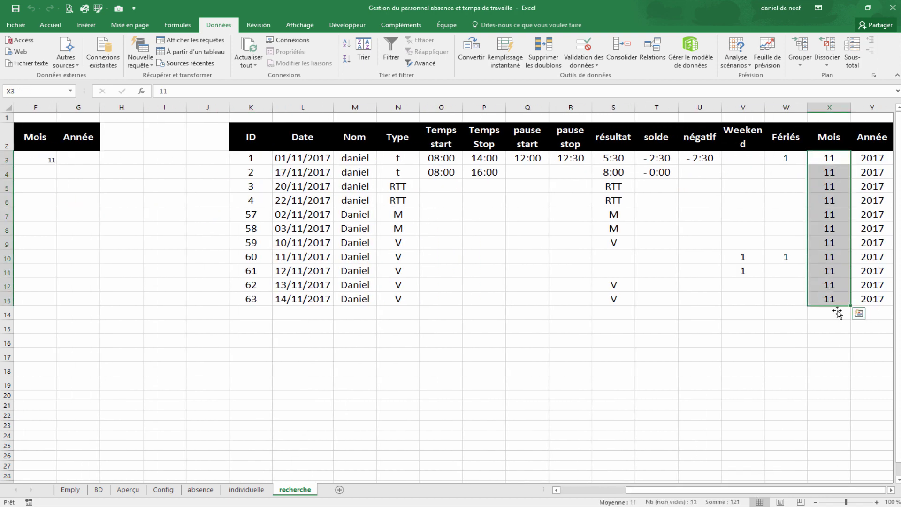
# Clear the criteria in B3:F3 and run the marecherche macro with no criteria
pyautogui.moveTo(714, 489); pyautogui.dragTo(647, 490)
pyautogui.click(86, 160)
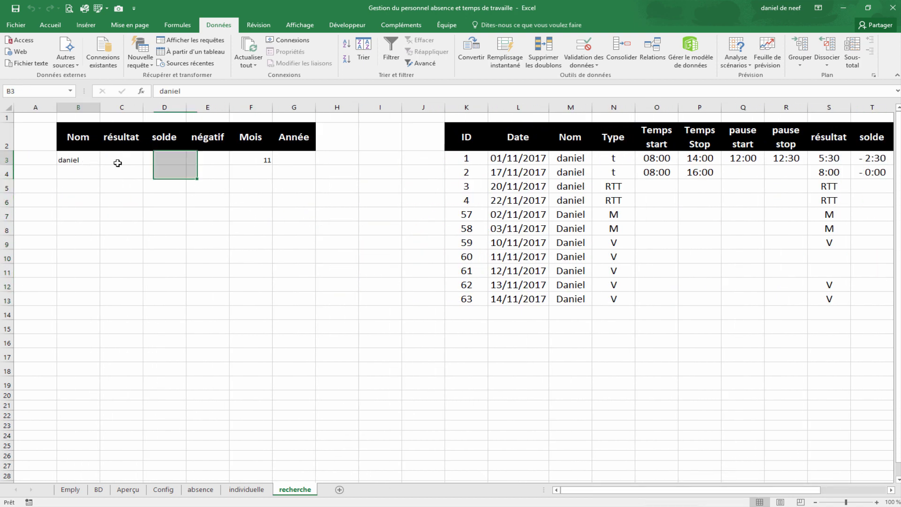
pyautogui.moveTo(117, 163); pyautogui.dragTo(249, 164)
pyautogui.press('Delete')
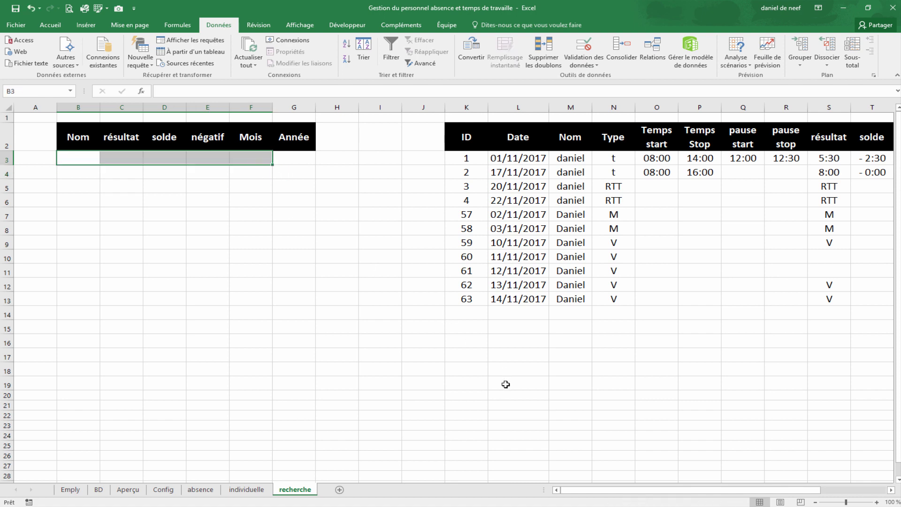
pyautogui.moveTo(475, 505)
pyautogui.click(472, 454)
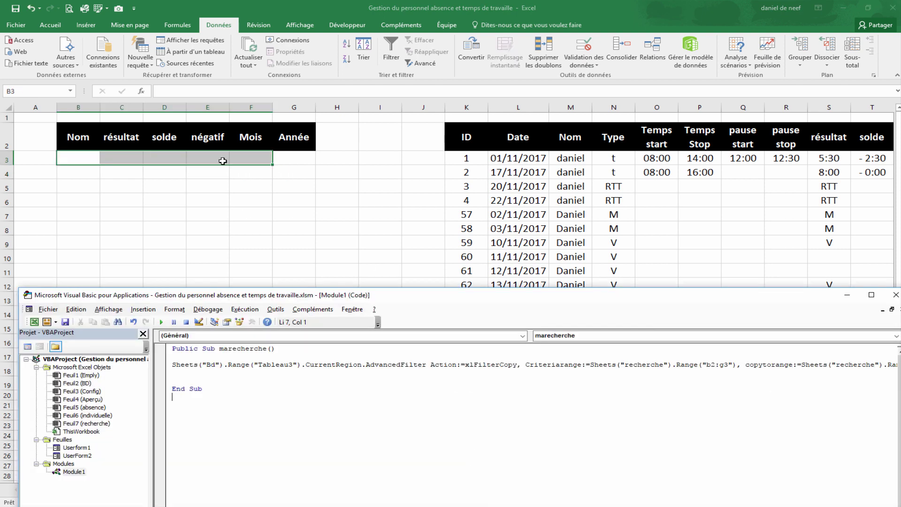
pyautogui.click(162, 322)
pyautogui.click(267, 257)
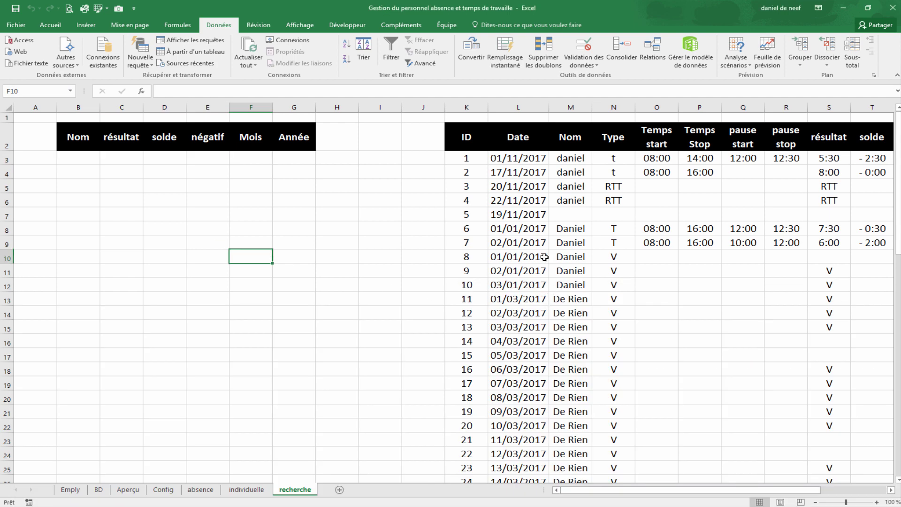
# Look through the whole list of records extracted to the recherche sheet
pyautogui.scroll(-5, 560, 245)
pyautogui.scroll(-16, 560, 245)
pyautogui.scroll(20, 559, 245)
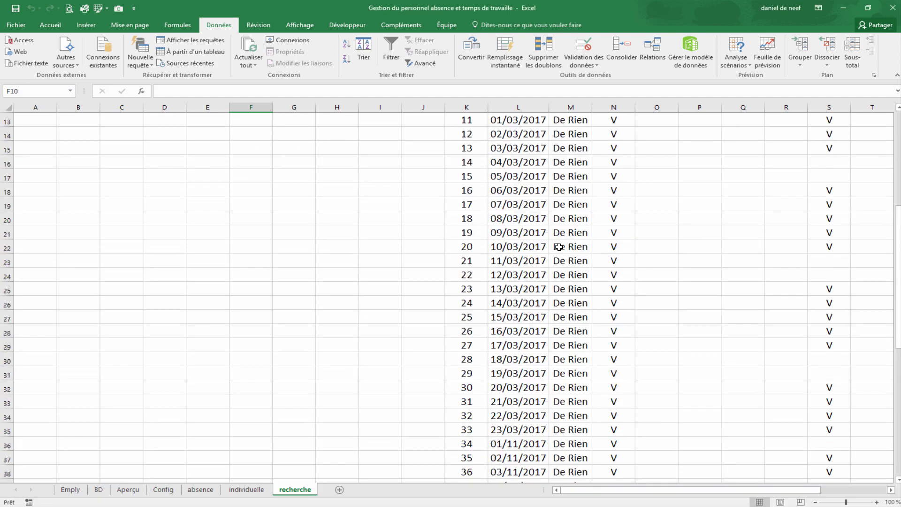
pyautogui.click(193, 302)
pyautogui.click(182, 310)
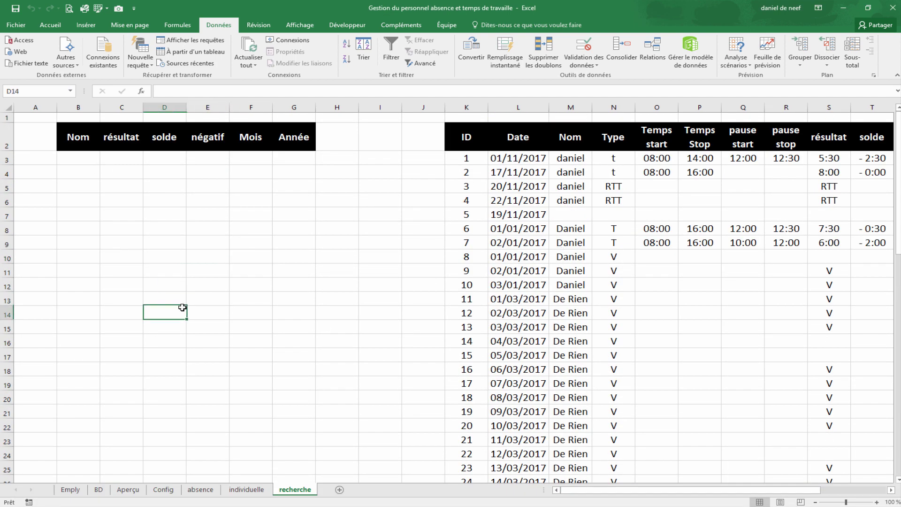
# View the individuelle and absence sheets, and go back to the recherche sheet
pyautogui.click(246, 492)
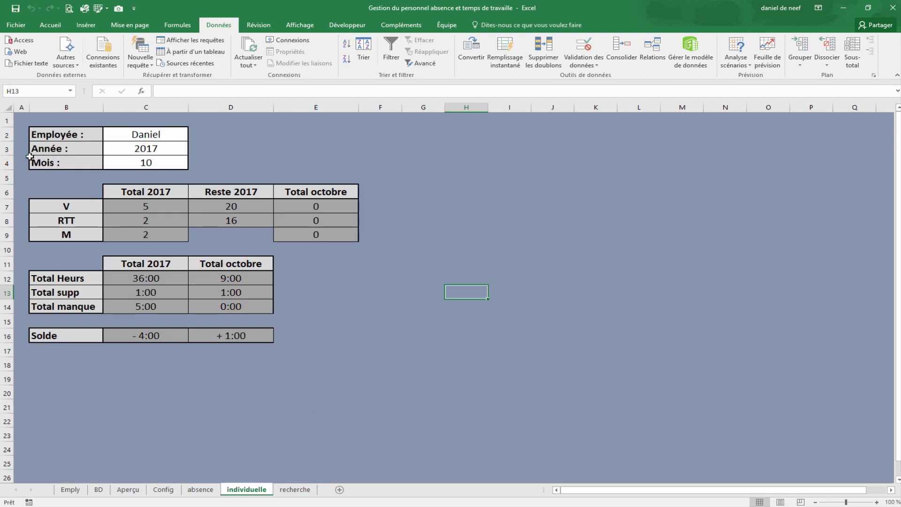
pyautogui.click(201, 490)
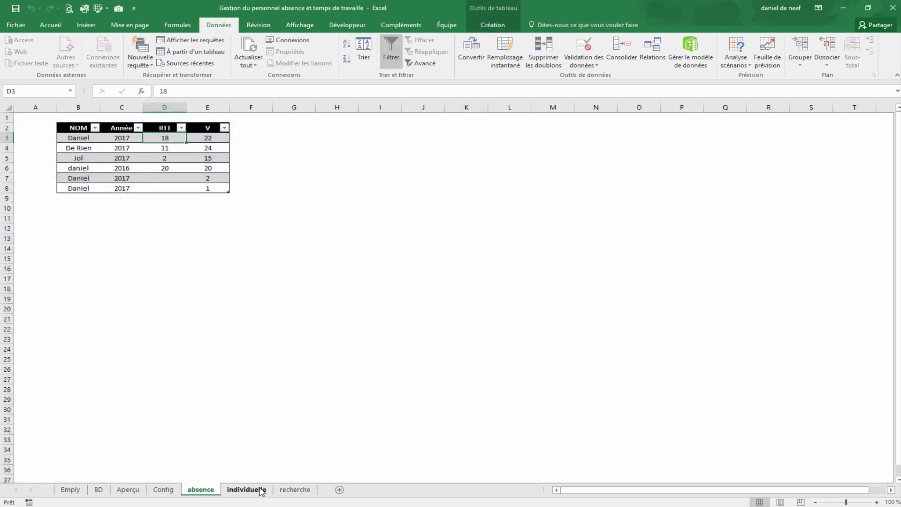
pyautogui.click(287, 493)
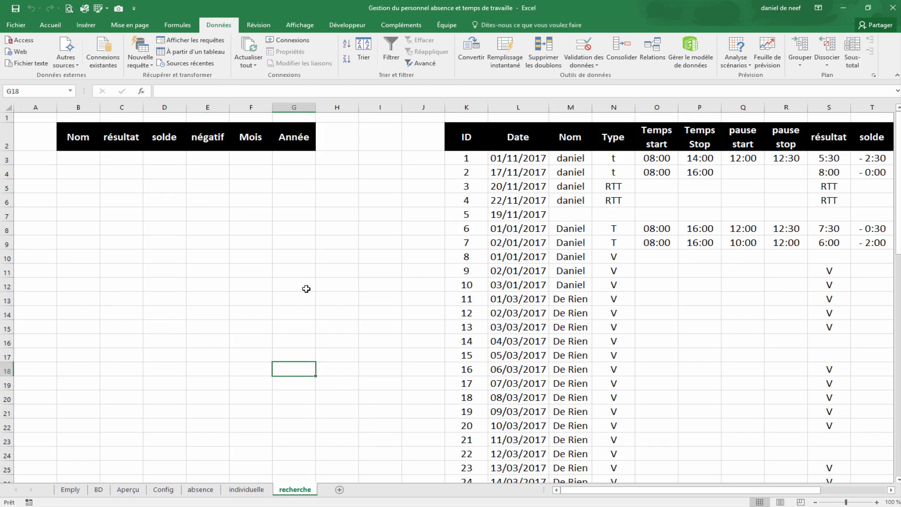
pyautogui.click(289, 271)
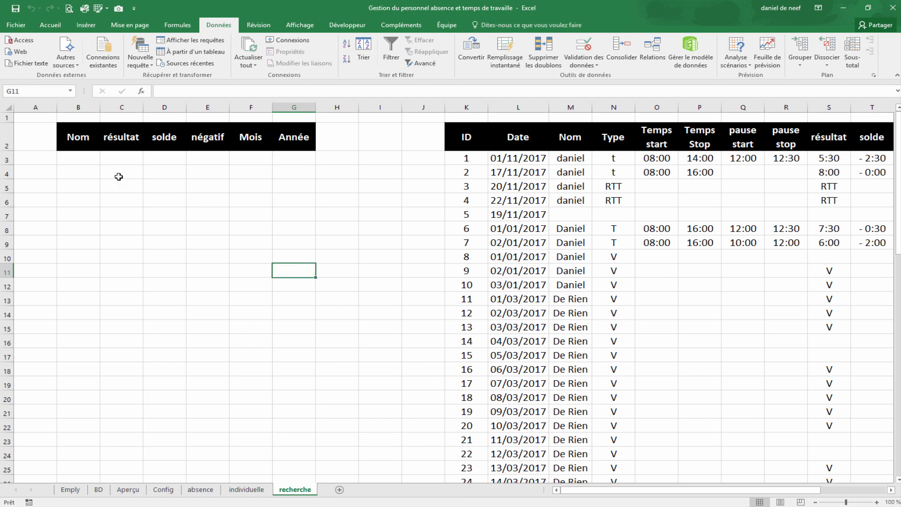
# Link the Nom criterion in B3 of the recherche sheet to the Employée cell C2 of the individuelle sheet
pyautogui.click(68, 156)
pyautogui.write('=')
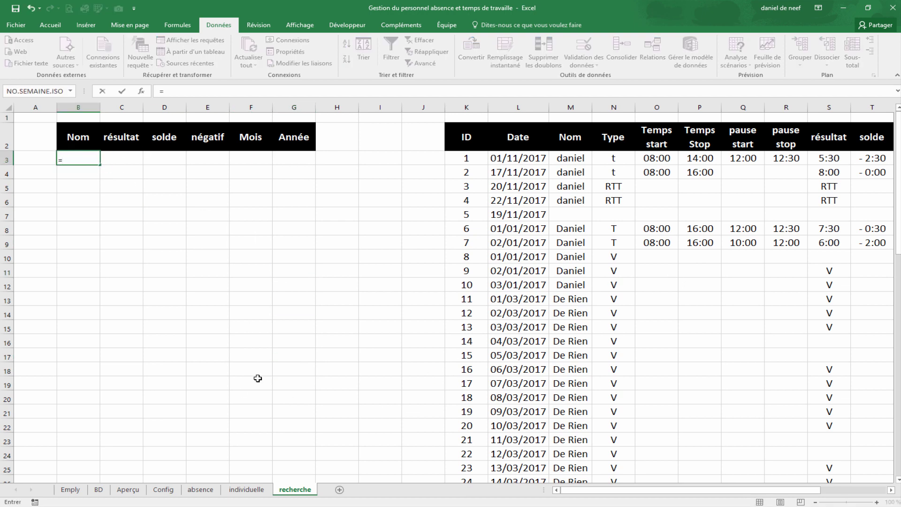
pyautogui.click(258, 494)
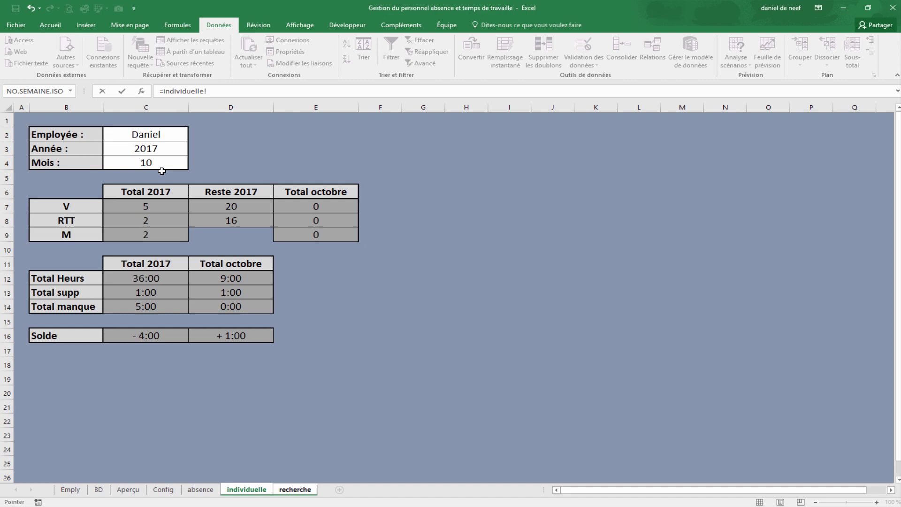
pyautogui.click(152, 137)
pyautogui.press('Return')
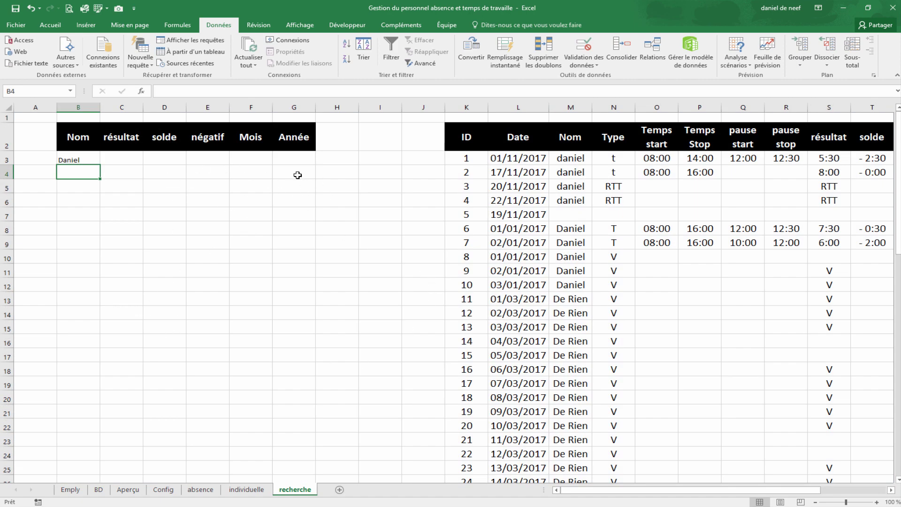
# Link the Année criterion in G3 to the year cell with the formula =individuelle!C3
pyautogui.click(282, 161)
pyautogui.write('=')
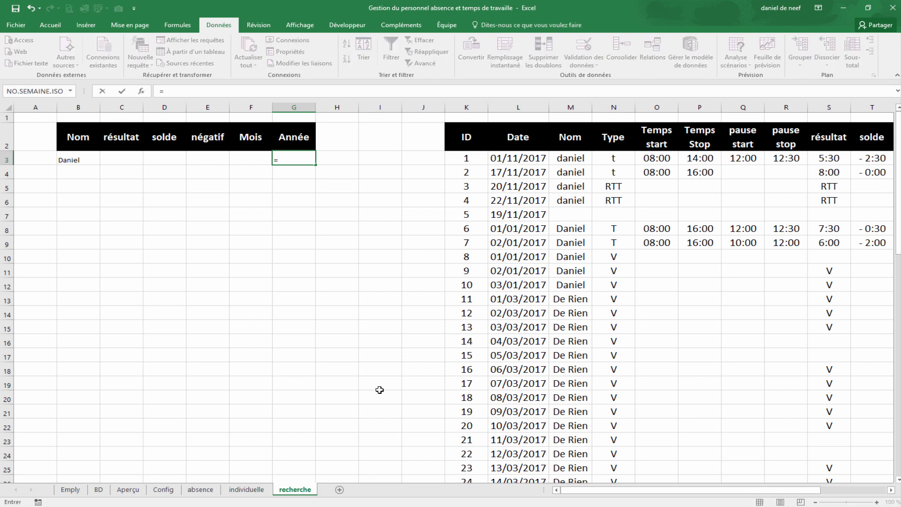
pyautogui.click(247, 489)
pyautogui.click(161, 149)
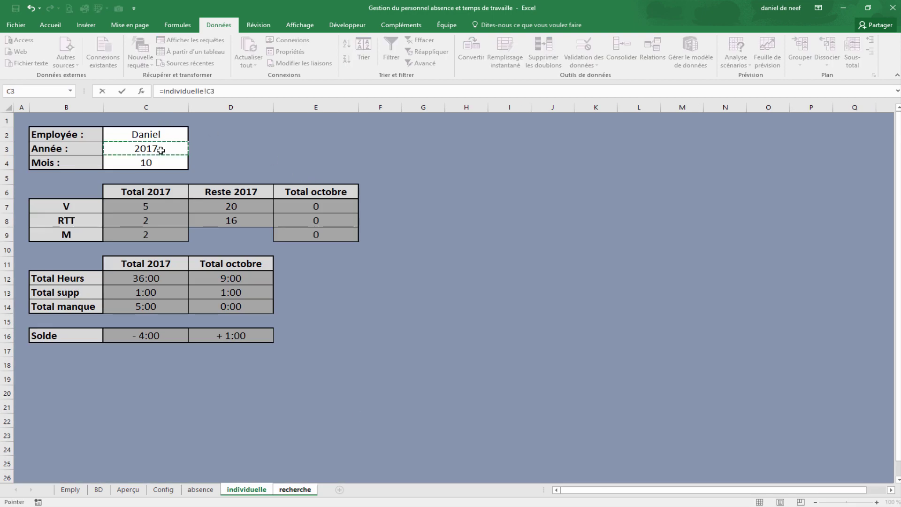
pyautogui.press('Return')
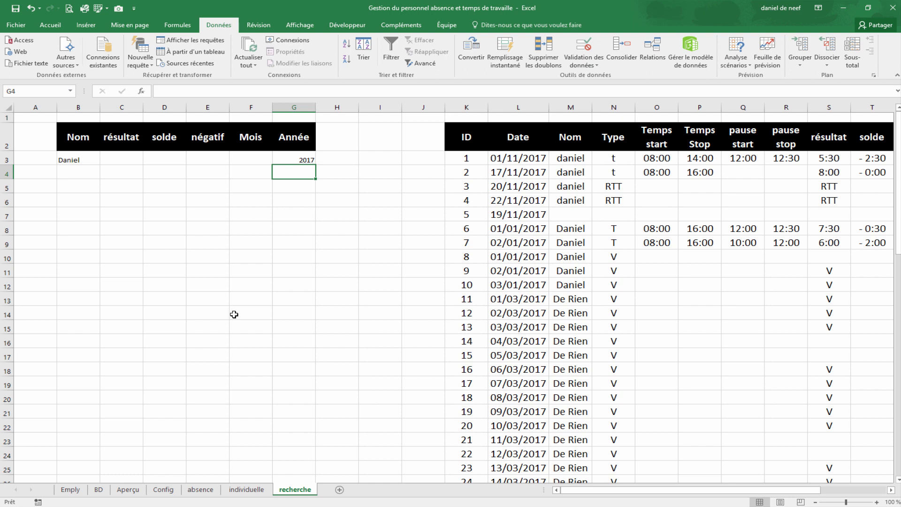
pyautogui.click(304, 160)
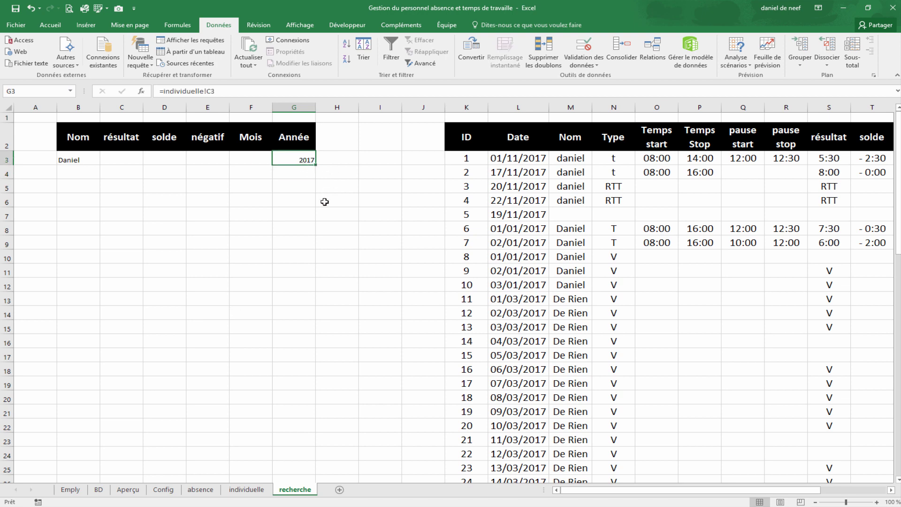
# Clear the year in C3 of the individuelle sheet and check the linked Année criterion in G3 of the recherche sheet
pyautogui.click(245, 489)
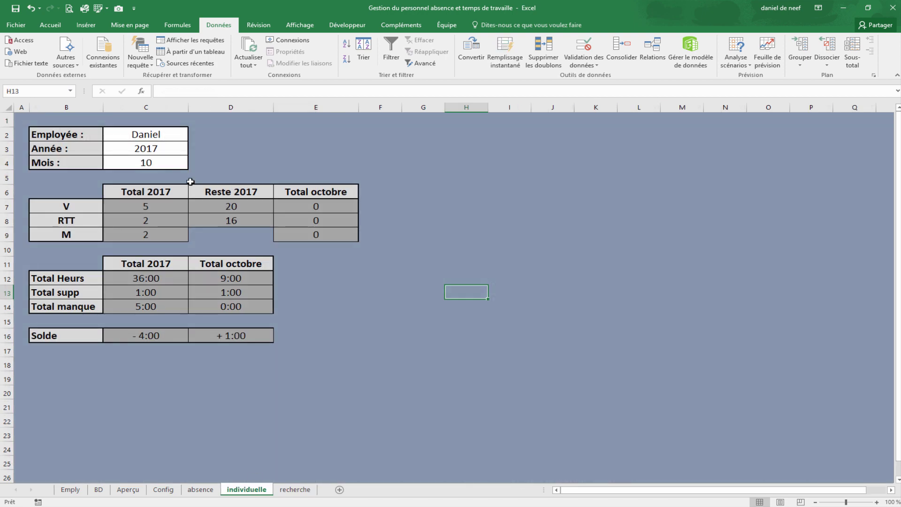
pyautogui.moveTo(174, 149); pyautogui.dragTo(287, 148)
pyautogui.press('Left')
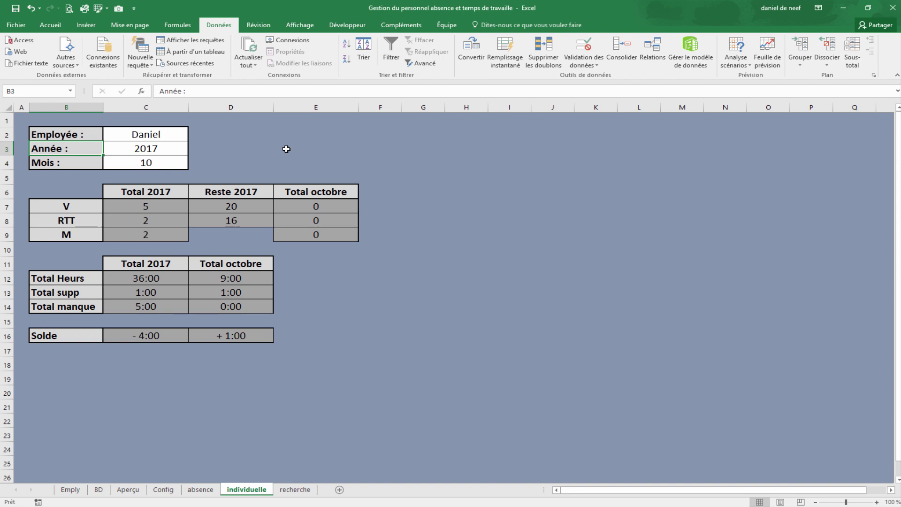
pyautogui.press('Right')
pyautogui.press('Delete')
pyautogui.press('Down')
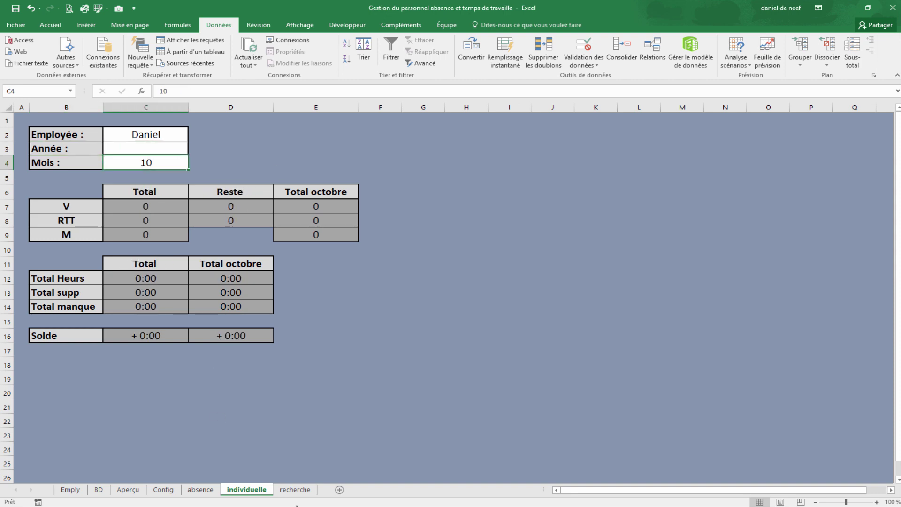
pyautogui.click(296, 489)
pyautogui.click(293, 214)
pyautogui.click(293, 223)
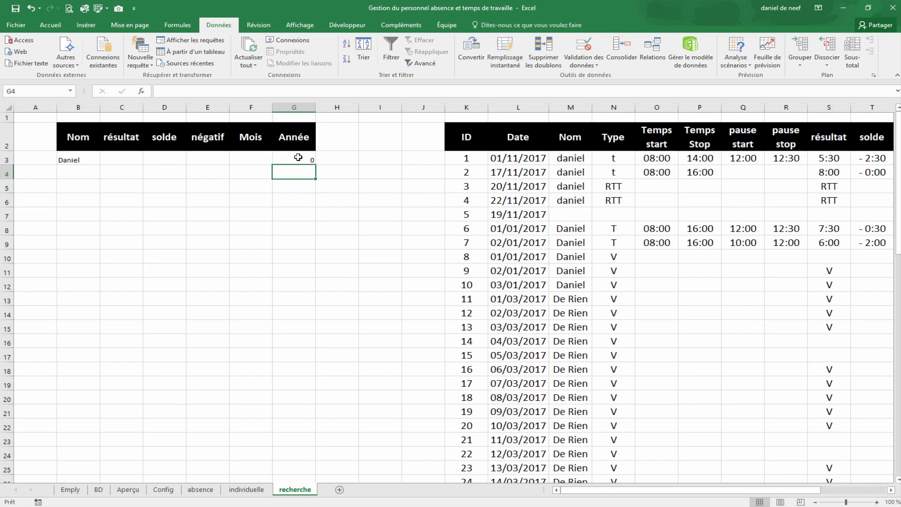
pyautogui.click(297, 158)
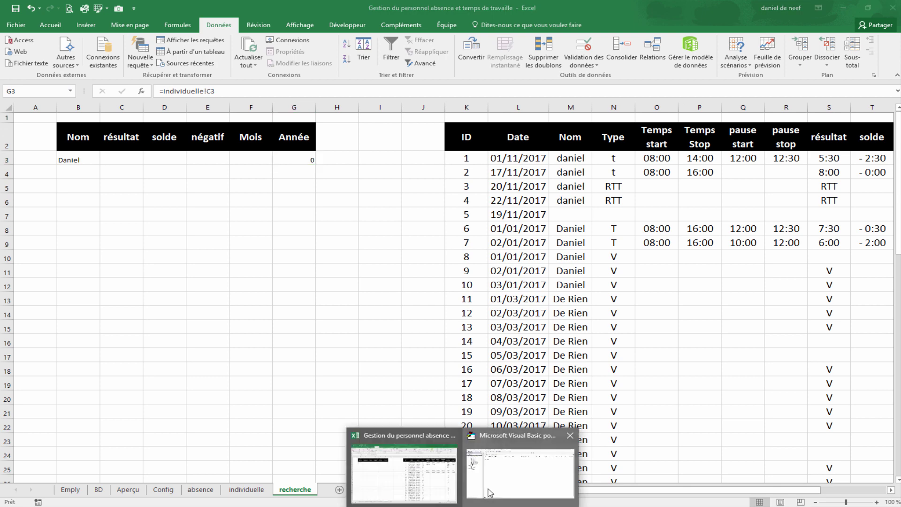
# Run the marecherche macro with the source year left empty and inspect the extraction area across to its Année column
pyautogui.click(521, 465)
pyautogui.click(161, 322)
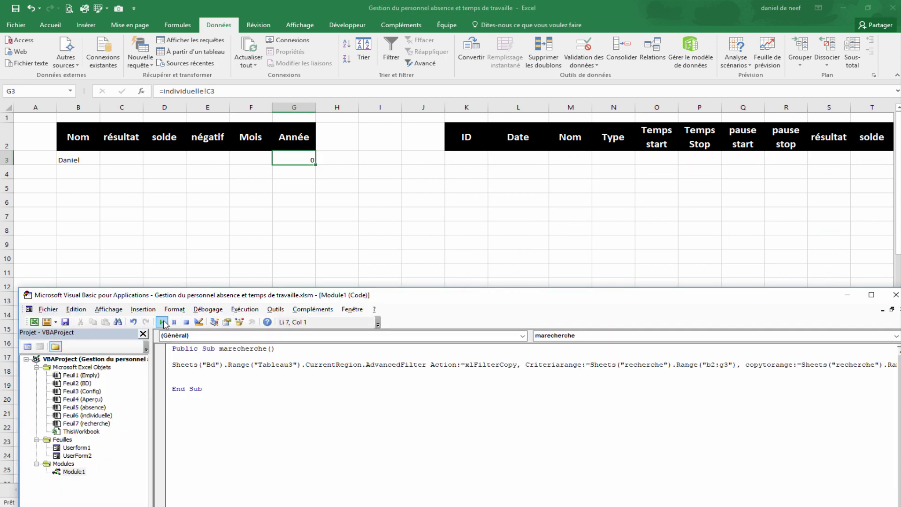
pyautogui.click(423, 202)
pyautogui.click(469, 215)
pyautogui.moveTo(595, 490); pyautogui.dragTo(743, 490)
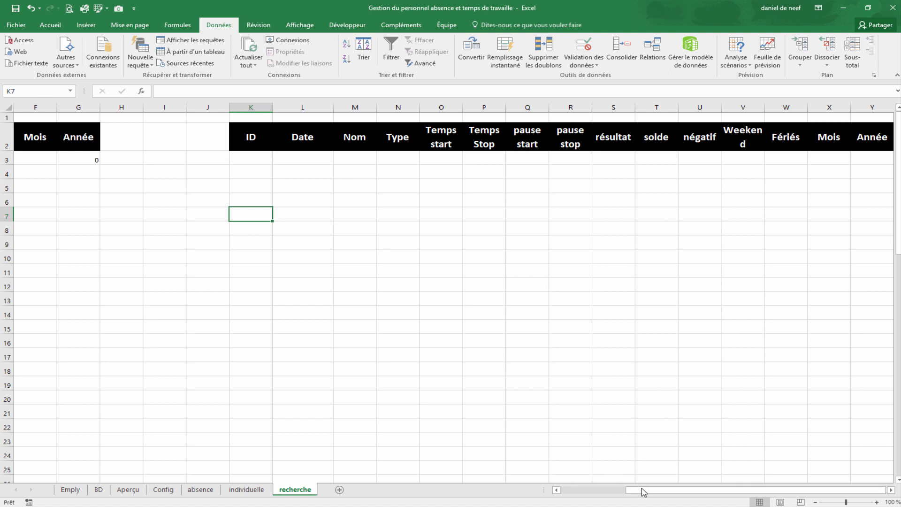
pyautogui.moveTo(643, 492); pyautogui.dragTo(576, 492)
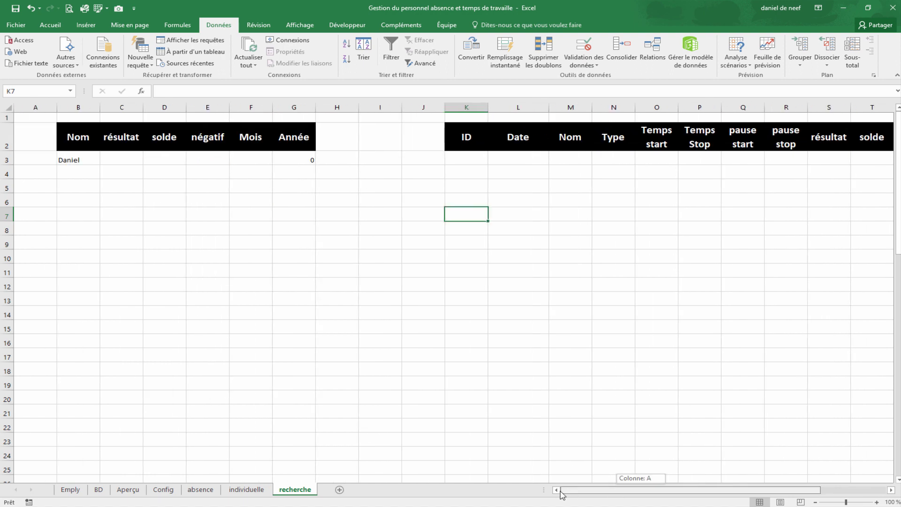
pyautogui.click(285, 158)
pyautogui.moveTo(683, 490); pyautogui.dragTo(749, 490)
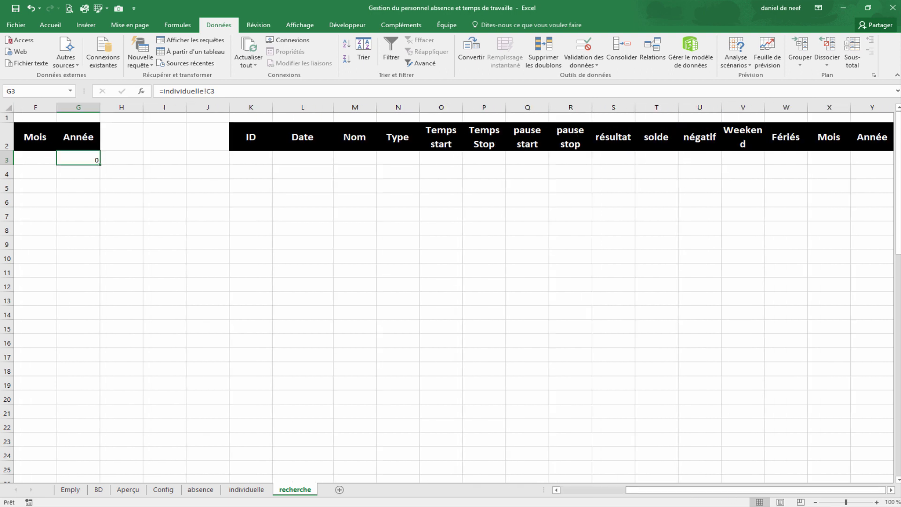
pyautogui.moveTo(669, 490); pyautogui.dragTo(603, 490)
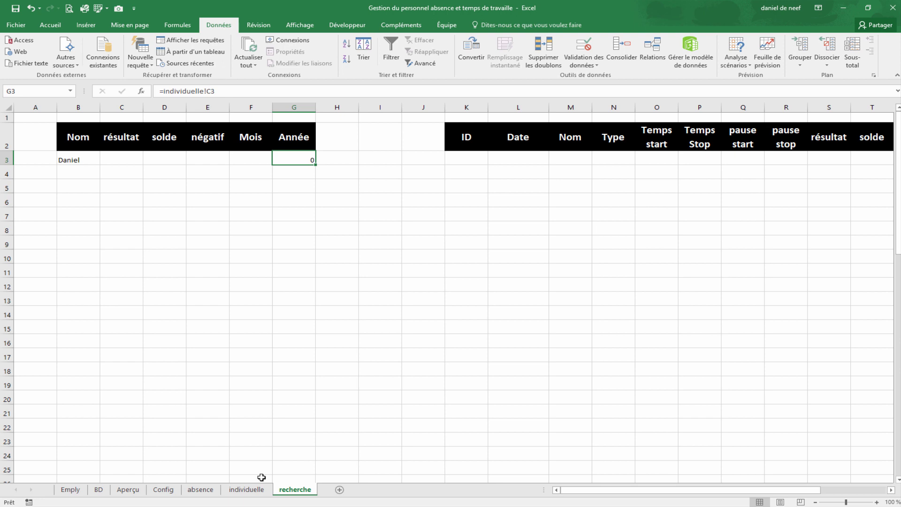
pyautogui.click(238, 324)
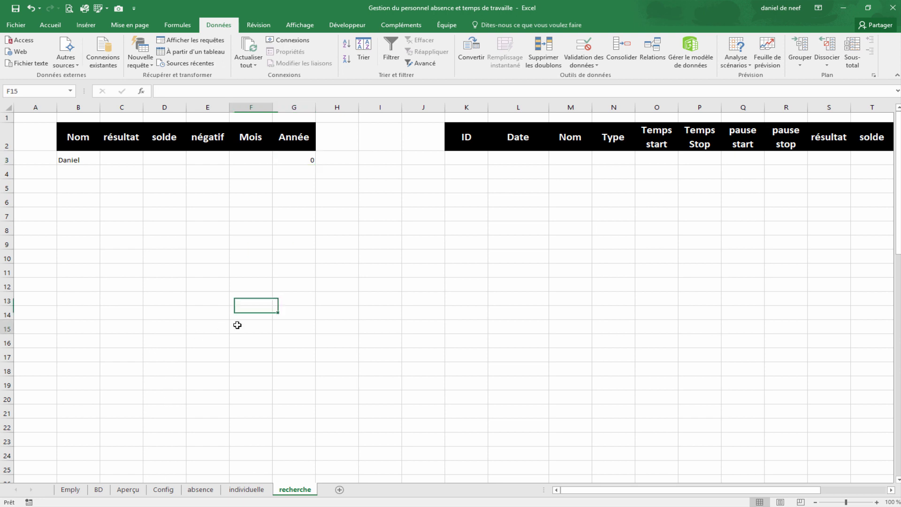
# Enter 2017 as the Année in C3 of the individuelle sheet
pyautogui.click(246, 489)
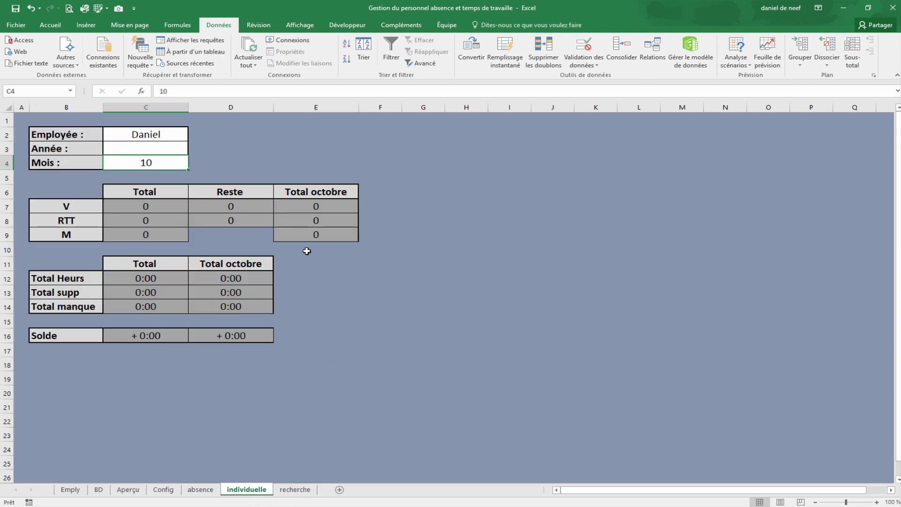
pyautogui.click(134, 148)
pyautogui.write('2017')
pyautogui.press('Return')
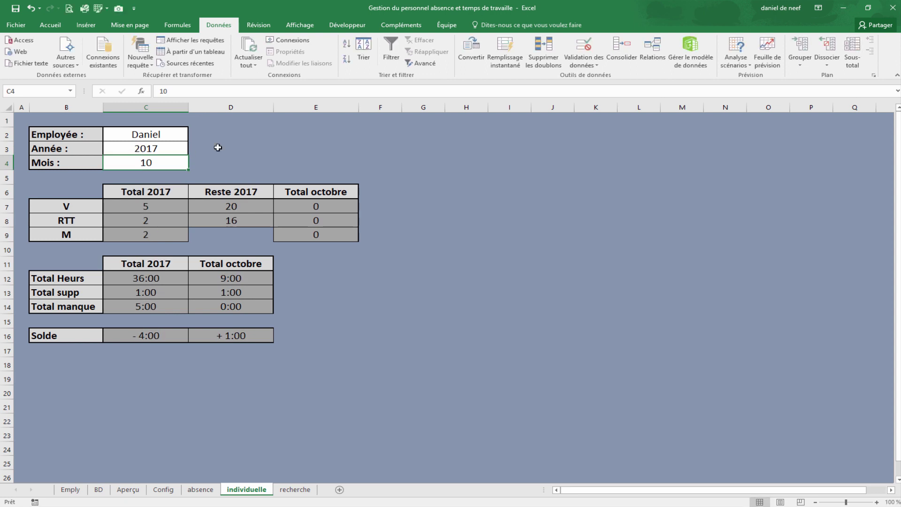
# Clear the Employée cell C2 on the individuelle sheet and check the linked Nom criterion on the recherche sheet
pyautogui.click(244, 146)
pyautogui.click(160, 136)
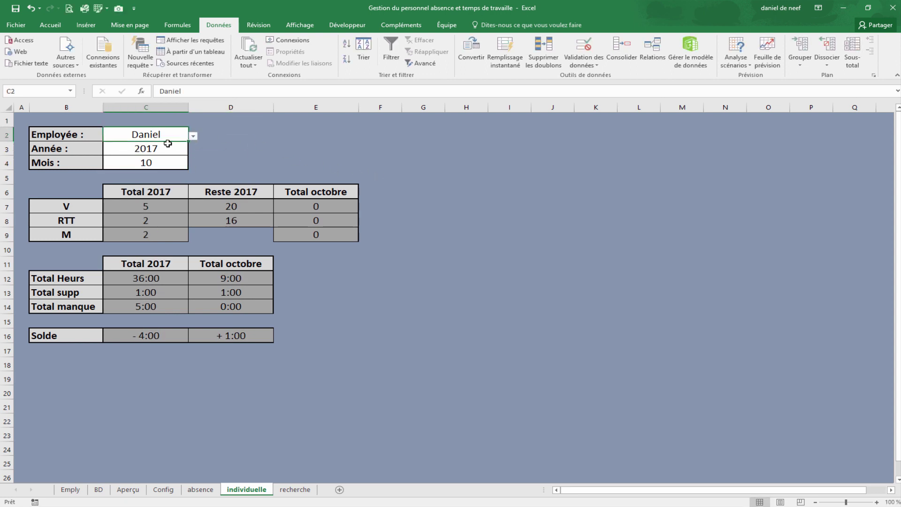
pyautogui.press('Delete')
pyautogui.click(227, 143)
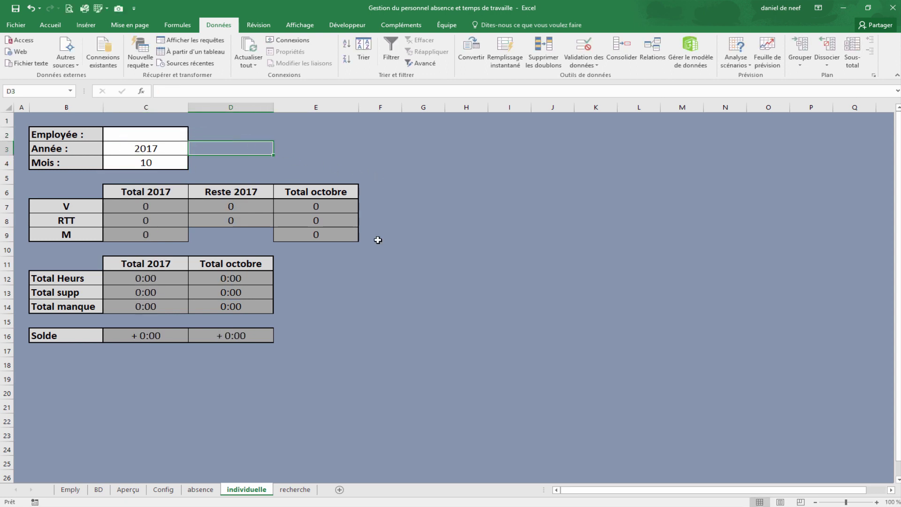
pyautogui.click(295, 490)
pyautogui.click(183, 237)
pyautogui.click(132, 189)
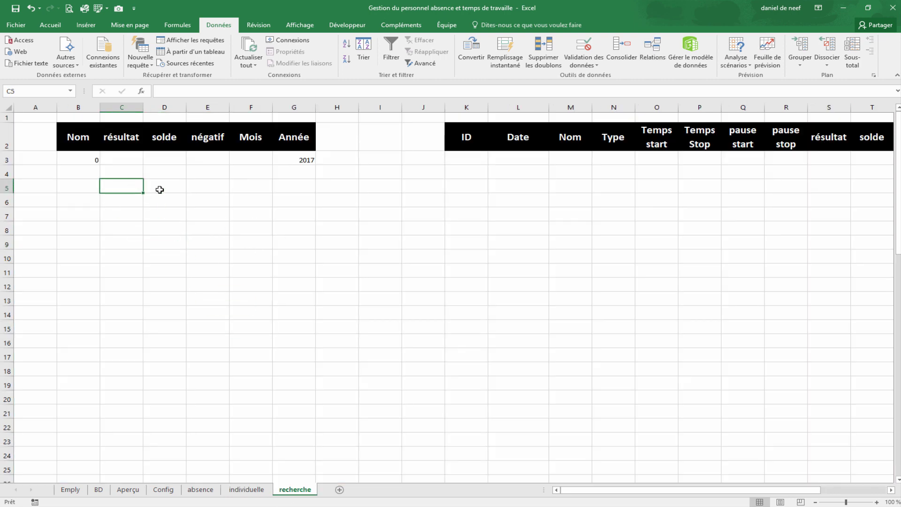
pyautogui.hotkey('alt', 'F11')
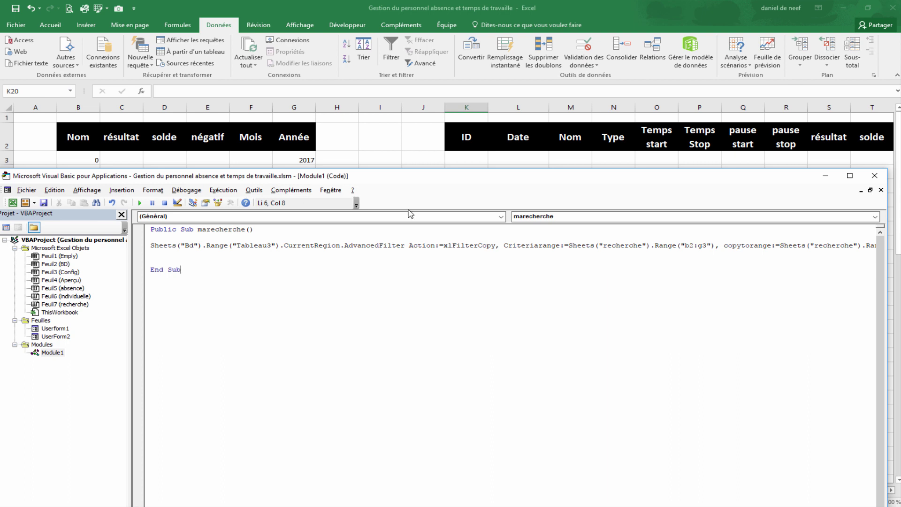
pyautogui.click(874, 176)
pyautogui.press('Up')
pyautogui.press('Up')
pyautogui.press('Up')
pyautogui.press('Up')
pyautogui.press('Up')
pyautogui.press('Up')
pyautogui.press('Up')
pyautogui.press('Up')
pyautogui.press('Up')
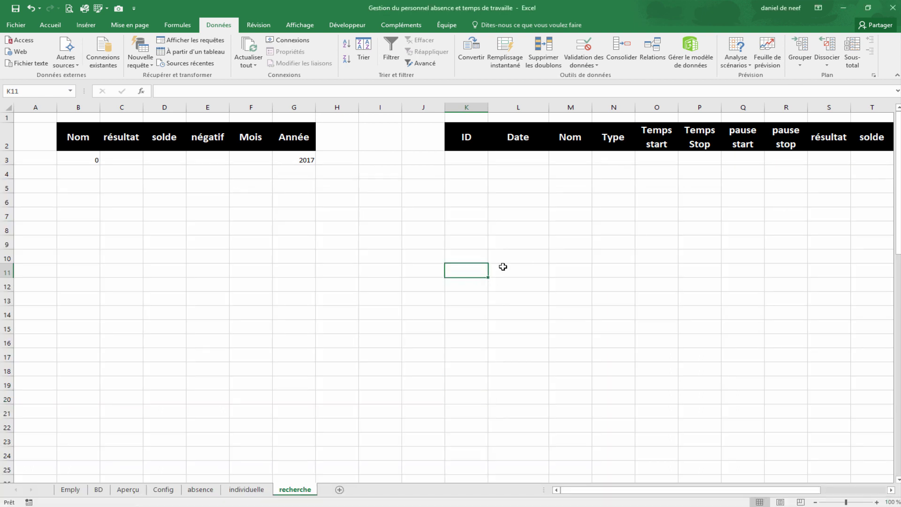
pyautogui.press('Up')
pyautogui.press('Up')
pyautogui.press('Up')
pyautogui.press('Up')
pyautogui.press('Up')
pyautogui.press('Left')
pyautogui.press('Left')
pyautogui.press('Left')
pyautogui.press('Left')
pyautogui.press('Down')
pyautogui.press('Down')
pyautogui.press('Down')
pyautogui.press('Down')
pyautogui.press('Right')
pyautogui.press('Right')
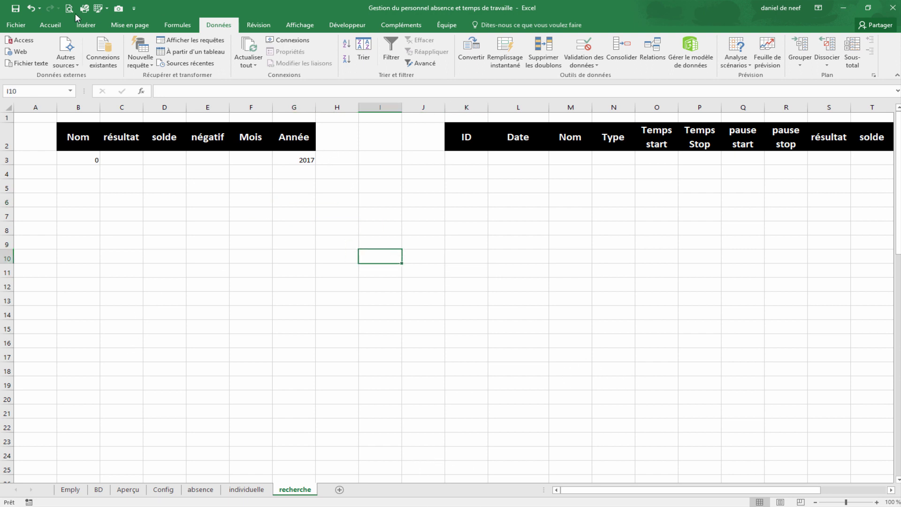
# Display the developer commands that give access to macros and Visual Basic
pyautogui.press('alt')
pyautogui.press('Right')
pyautogui.press('Right')
pyautogui.press('Right')
pyautogui.press('Right')
pyautogui.press('Right')
pyautogui.press('Left')
pyautogui.press('Left')
pyautogui.press('Return')
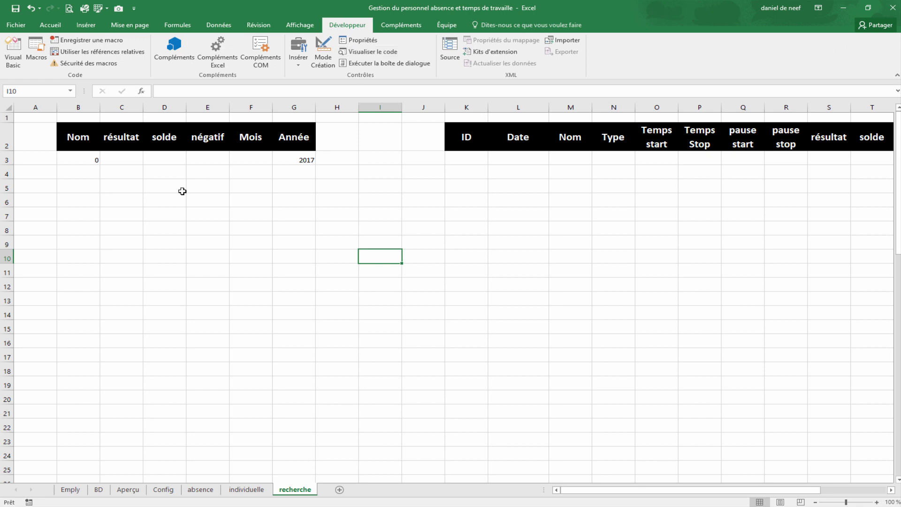
# Enter the second employee's name in C2 of the individuelle sheet and return to the recherche sheet
pyautogui.moveTo(182, 191); pyautogui.dragTo(211, 205)
pyautogui.click(247, 489)
pyautogui.click(156, 130)
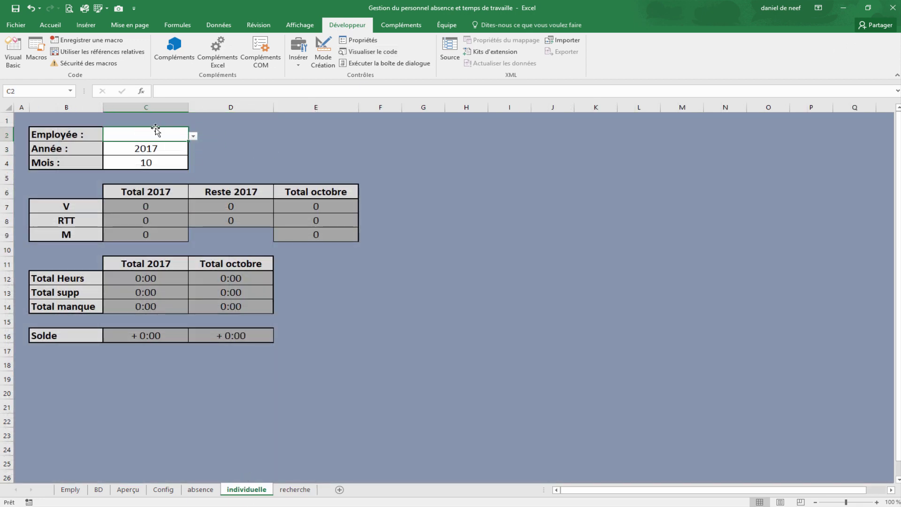
pyautogui.write('de rien')
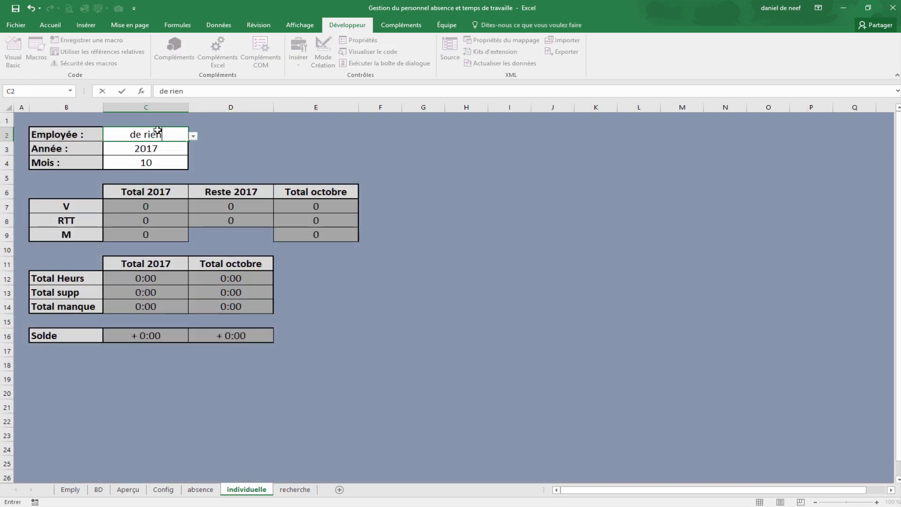
pyautogui.press('Return')
pyautogui.click(295, 490)
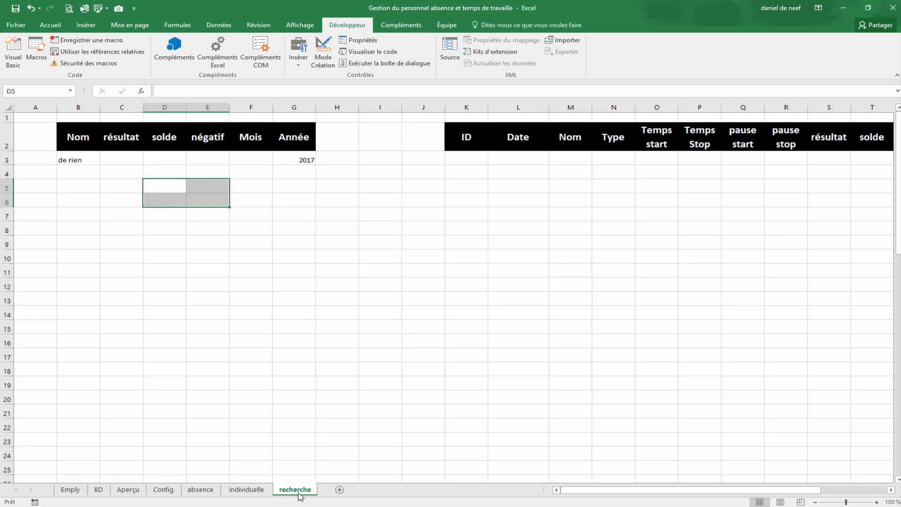
pyautogui.click(307, 329)
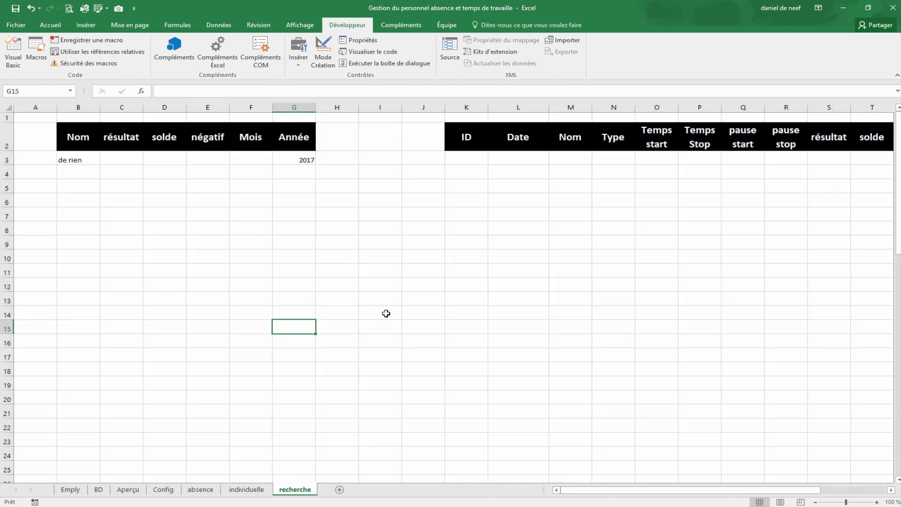
# Run the marecherche macro from Module1 with the linked name and year criteria and look through the extracted records
pyautogui.click(3, 49)
pyautogui.click(51, 353)
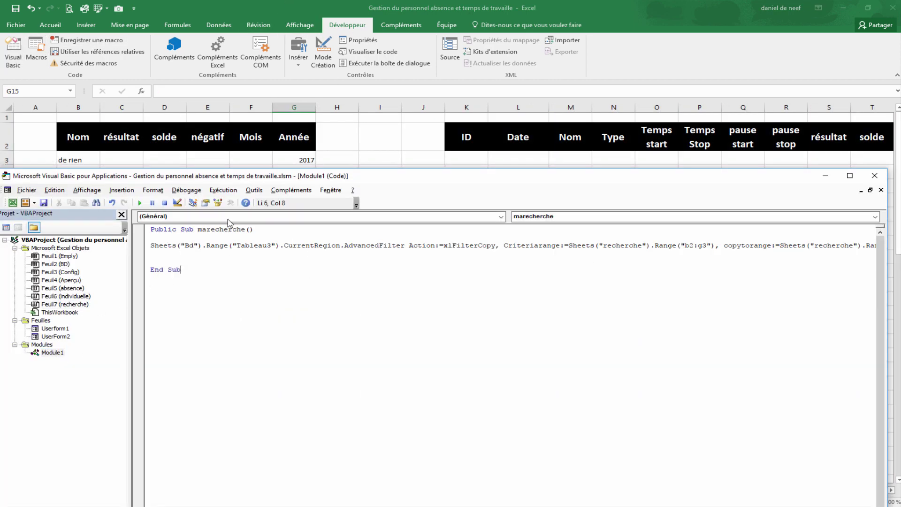
pyautogui.click(140, 202)
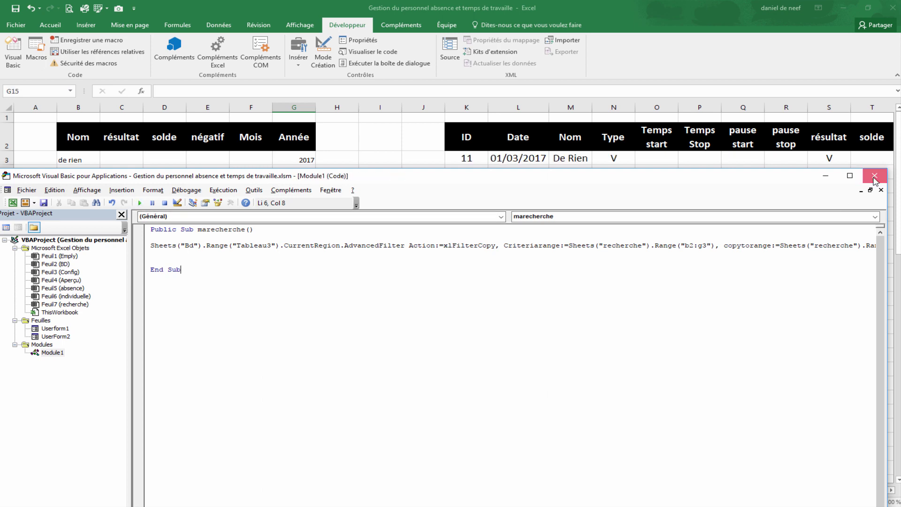
pyautogui.click(875, 176)
pyautogui.click(308, 312)
pyautogui.scroll(-15, 563, 310)
pyautogui.scroll(8, 566, 309)
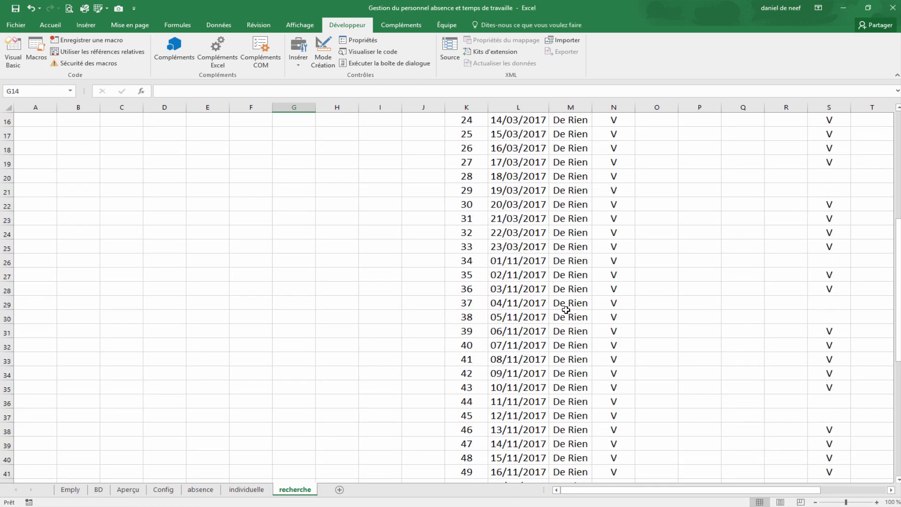
pyautogui.scroll(5, 566, 310)
pyautogui.click(472, 156)
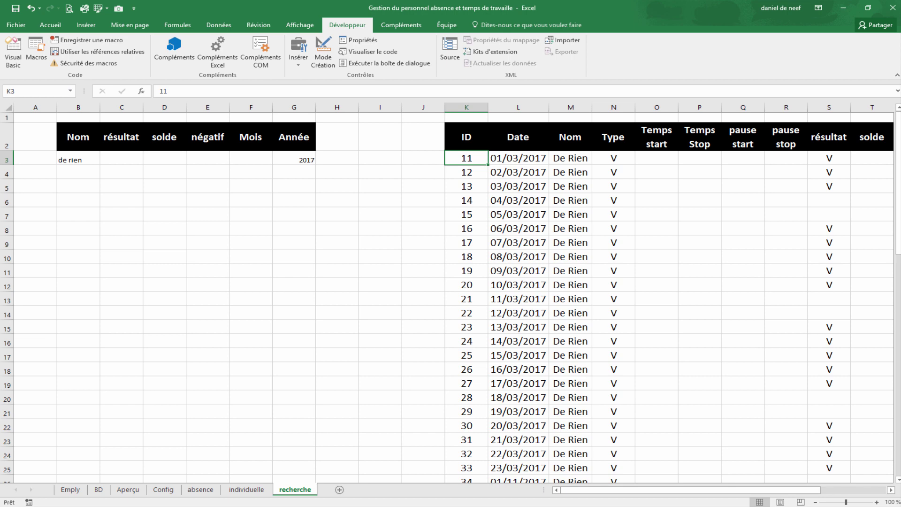
# Start a DECALER formula in cell H11 of the recherche sheet with reference K3 and row and column offsets of 0
pyautogui.moveTo(736, 497); pyautogui.dragTo(800, 497)
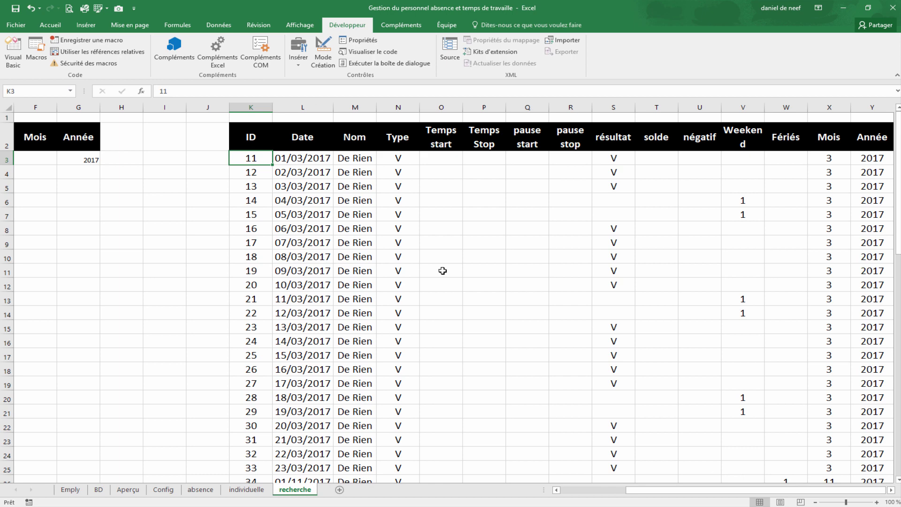
pyautogui.click(188, 183)
pyautogui.click(117, 271)
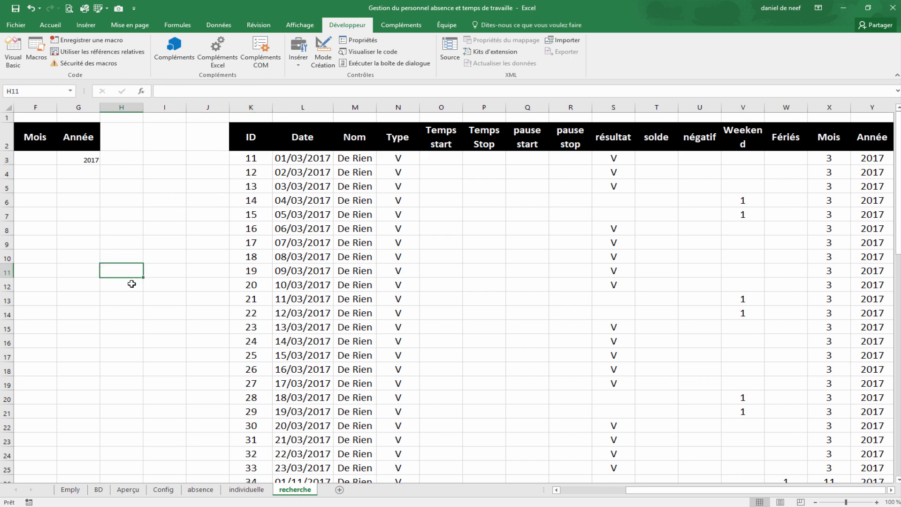
pyautogui.write('=')
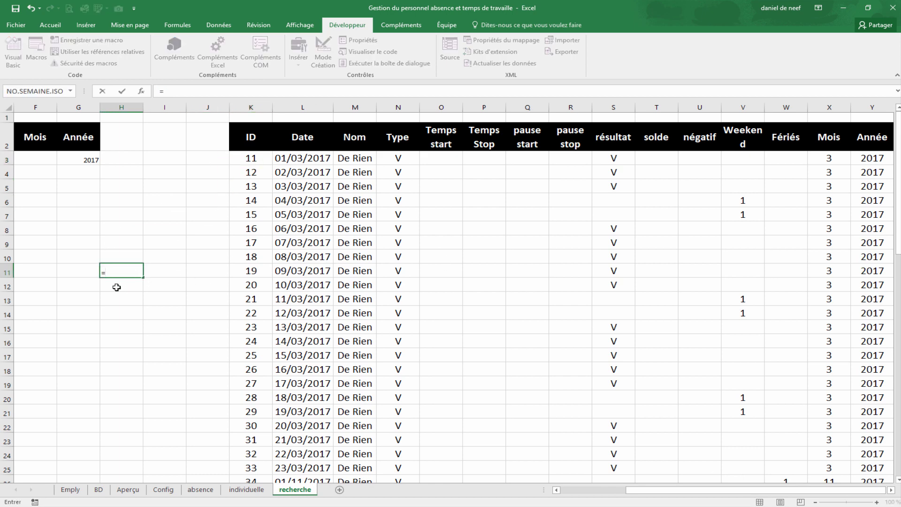
pyautogui.write('DECALER(')
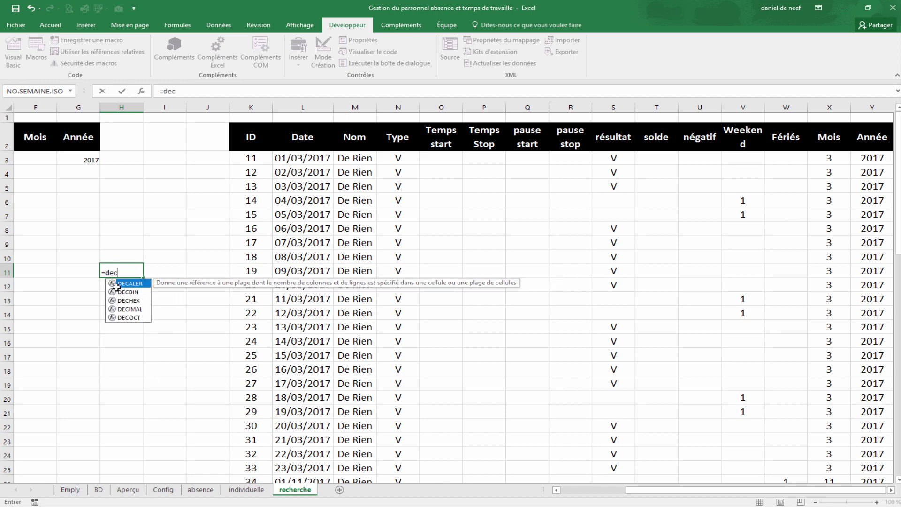
pyautogui.click(252, 160)
pyautogui.write(';')
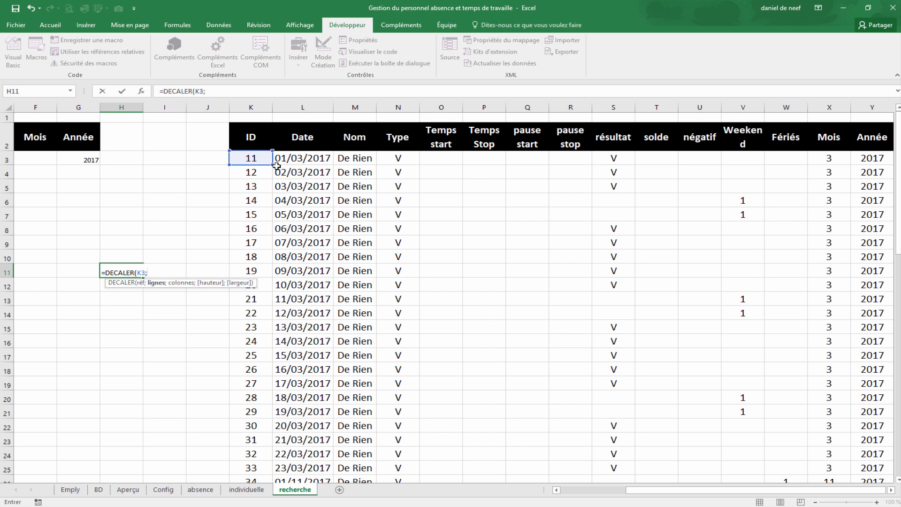
pyautogui.write('0;0;')
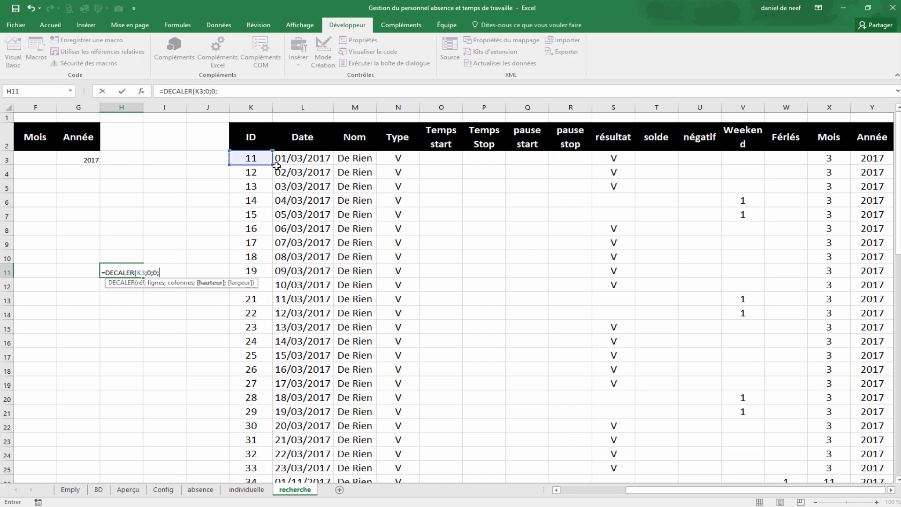
# Add NBVAL(K3:K1048576) as the height argument of the DECALER formula in H11
pyautogui.write('nbva')
pyautogui.click(247, 91)
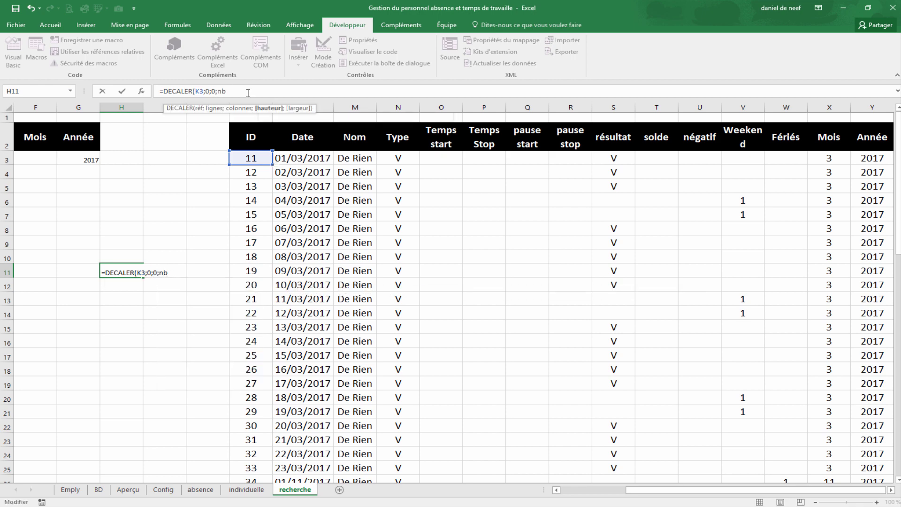
pyautogui.write('l')
pyautogui.press('Tab')
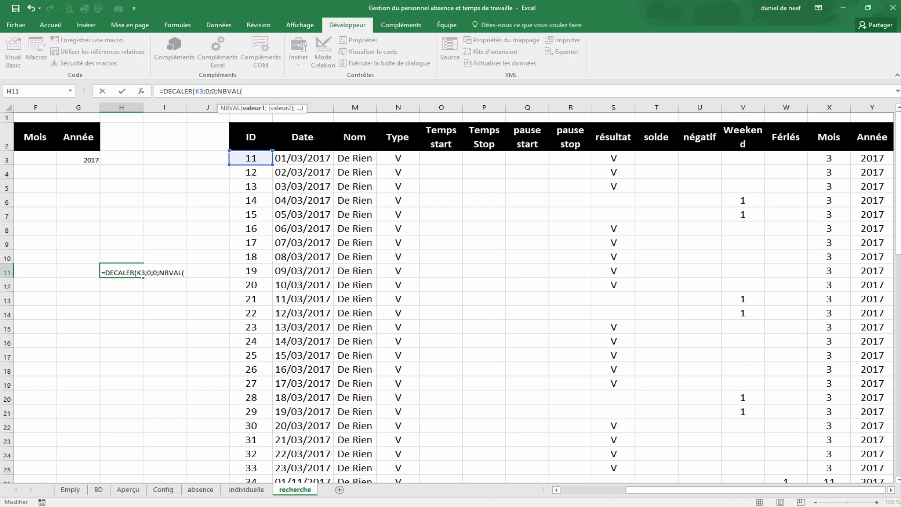
pyautogui.moveTo(436, 506)
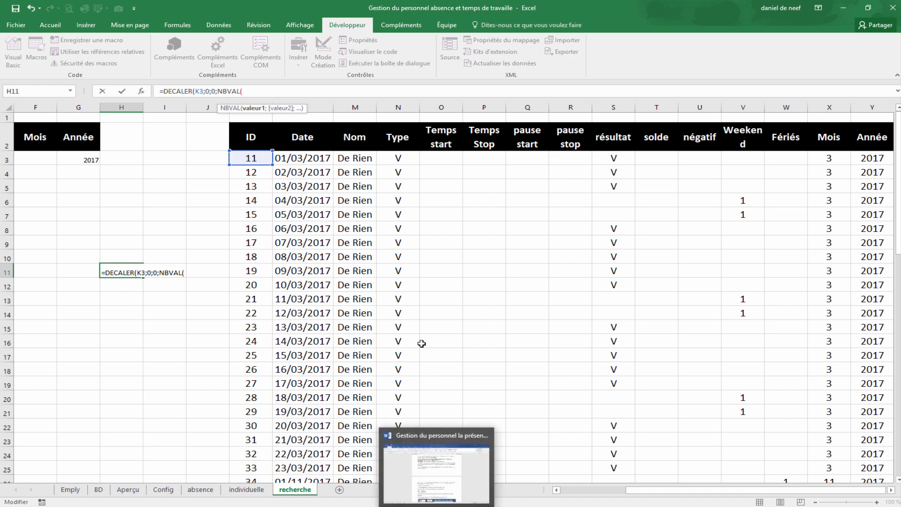
pyautogui.click(257, 159)
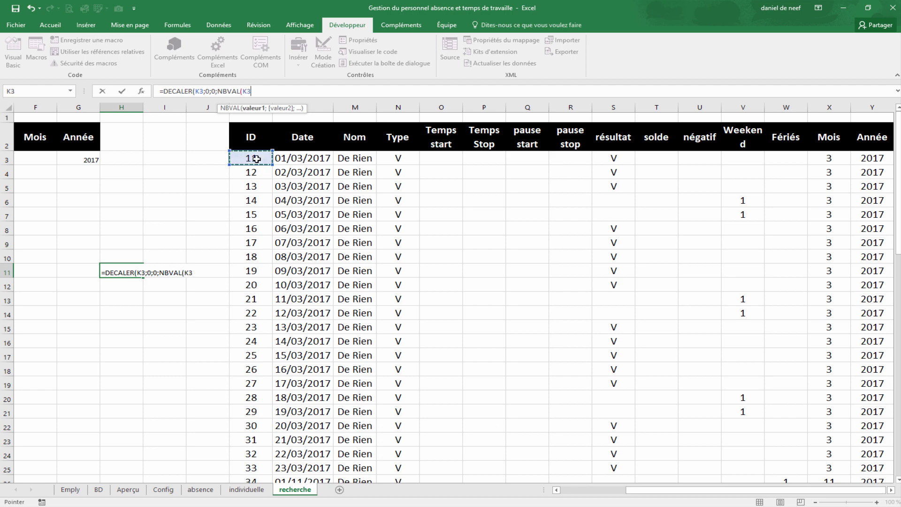
pyautogui.hotkey('ctrl', 'shift', 'Down')
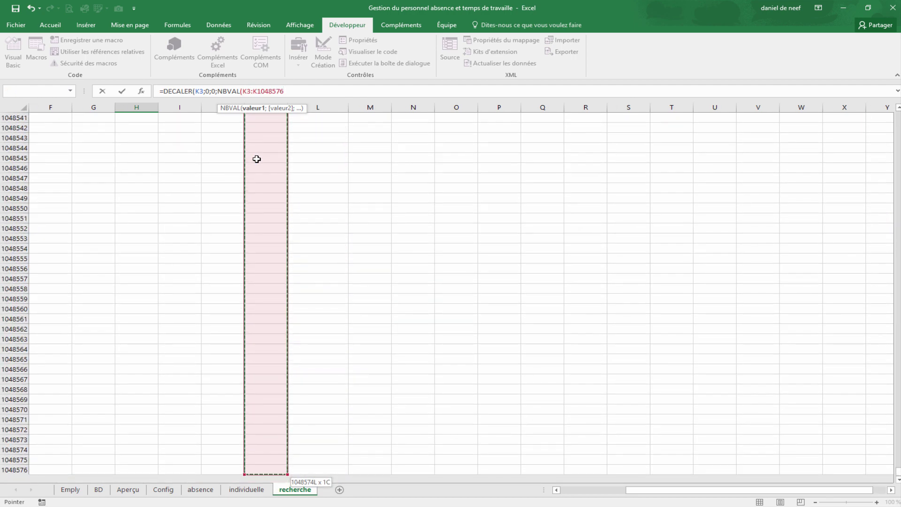
pyautogui.write(');')
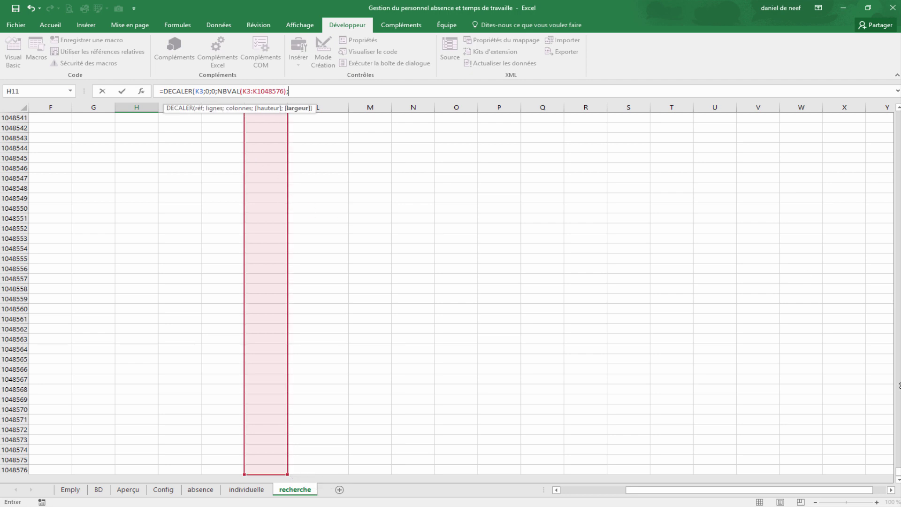
# Complete the DECALER formula in H11 with a width of 15 columns and enter it
pyautogui.moveTo(898, 475); pyautogui.dragTo(876, 107)
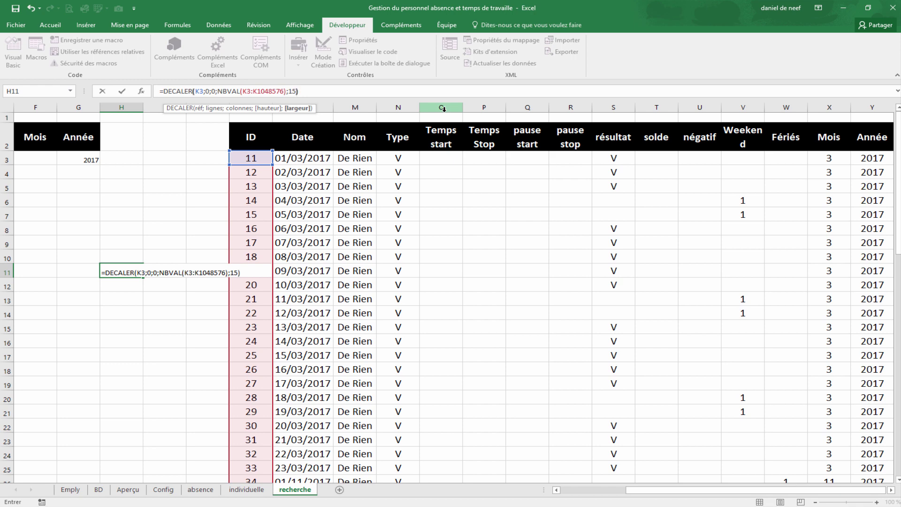
pyautogui.press('Right')
pyautogui.hotkey('ctrl', 'Return')
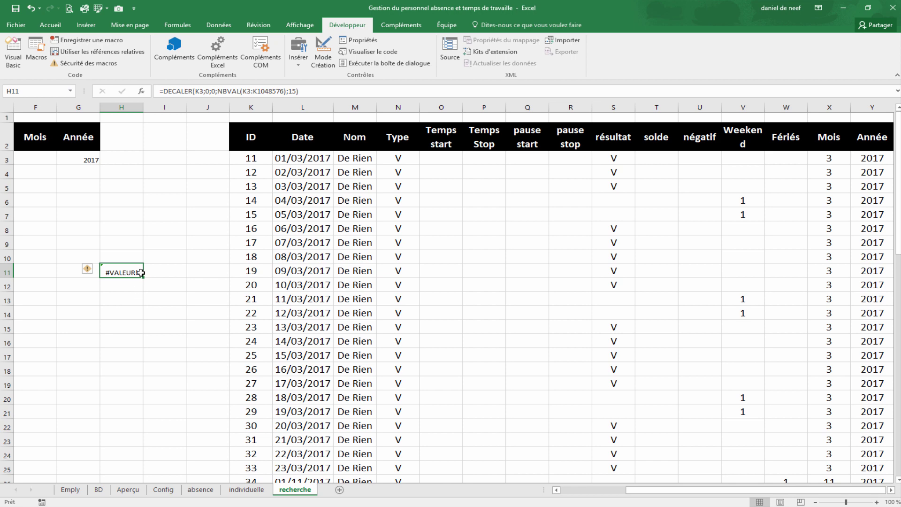
# Copy the H11 formula and define the workbook-wide name liste that refers to =DECALER(K3;0;0;NBVAL(K3:K1048576);15)
pyautogui.moveTo(298, 91); pyautogui.dragTo(145, 88)
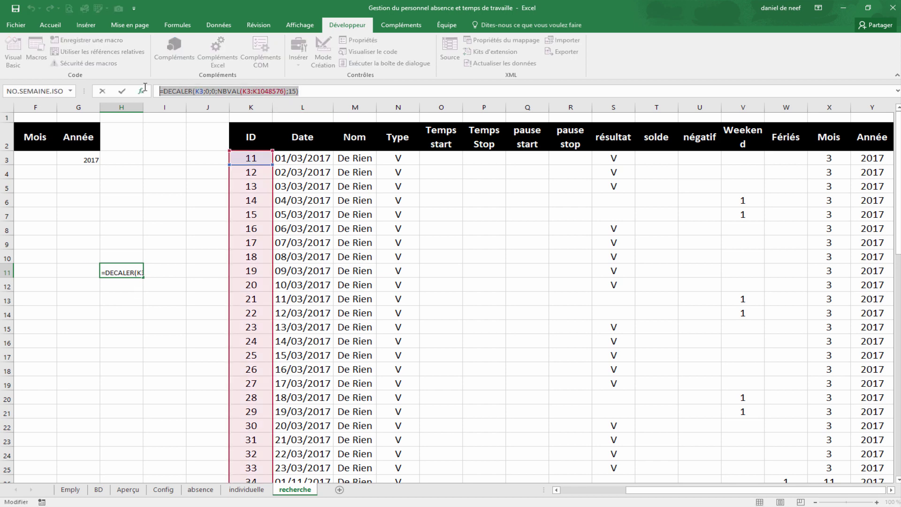
pyautogui.press('Escape')
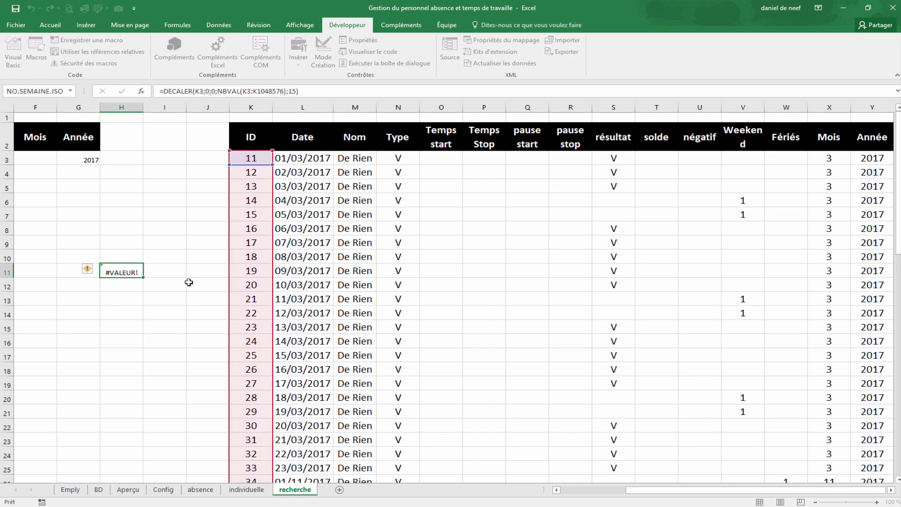
pyautogui.click(133, 233)
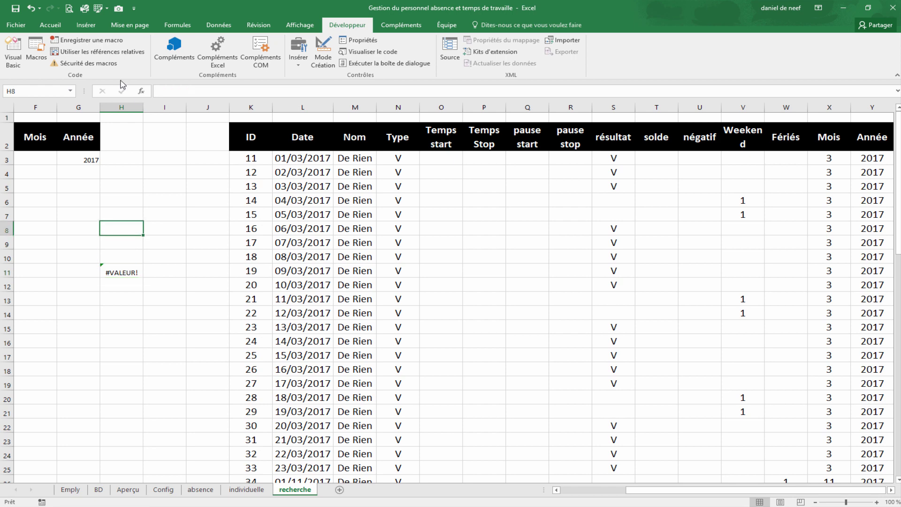
pyautogui.click(181, 26)
pyautogui.click(365, 52)
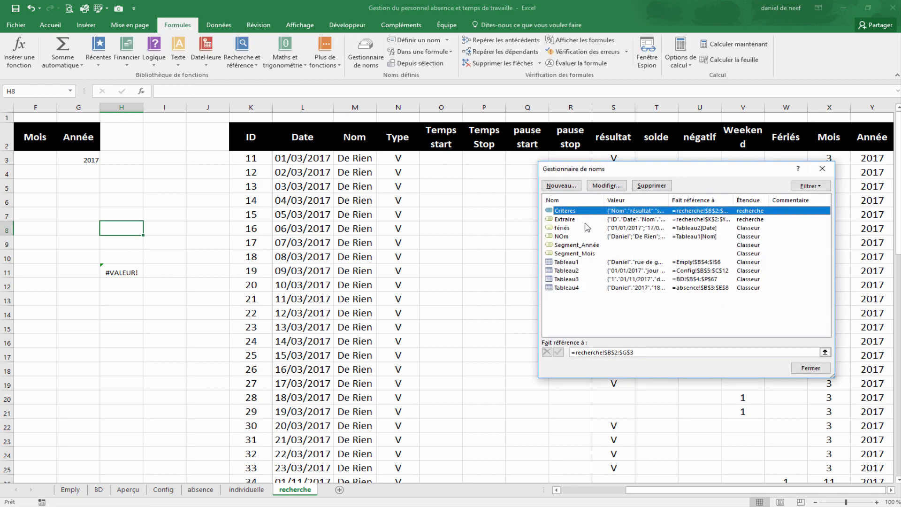
pyautogui.click(562, 185)
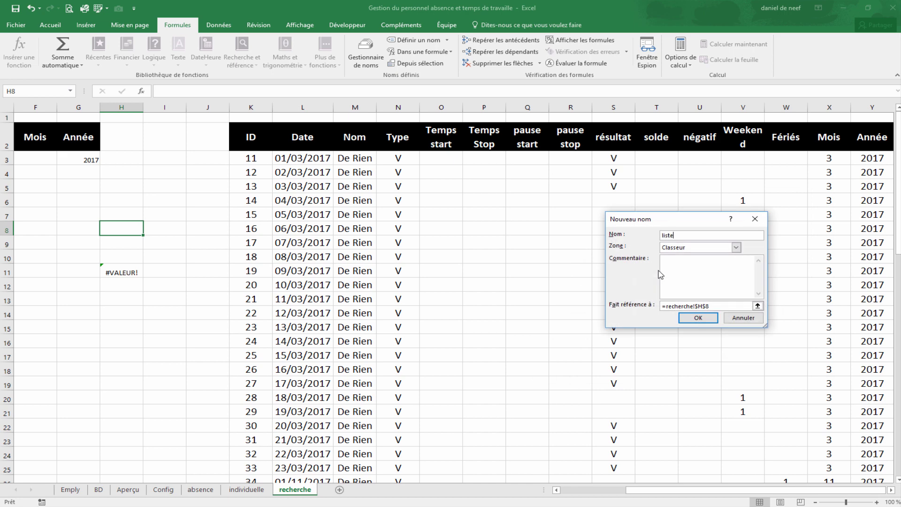
pyautogui.moveTo(717, 306); pyautogui.dragTo(644, 310)
pyautogui.hotkey('ctrl', 'v')
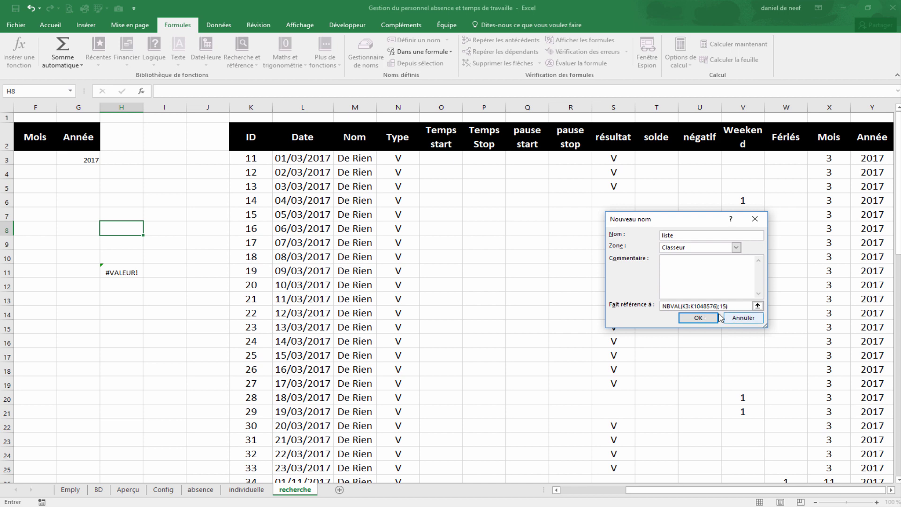
pyautogui.click(694, 318)
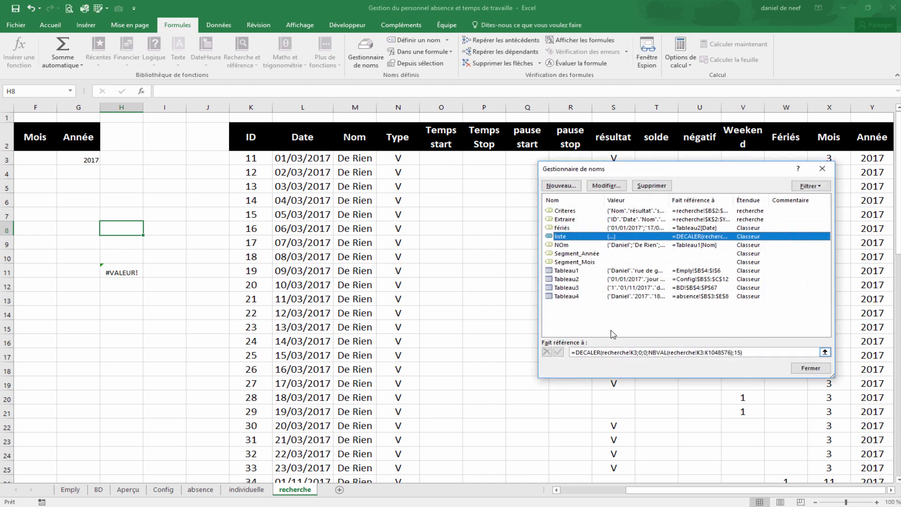
# Examine which cells of the extracted records on the recherche sheet the DECALER reference of the name liste covers
pyautogui.moveTo(670, 172); pyautogui.dragTo(209, 197)
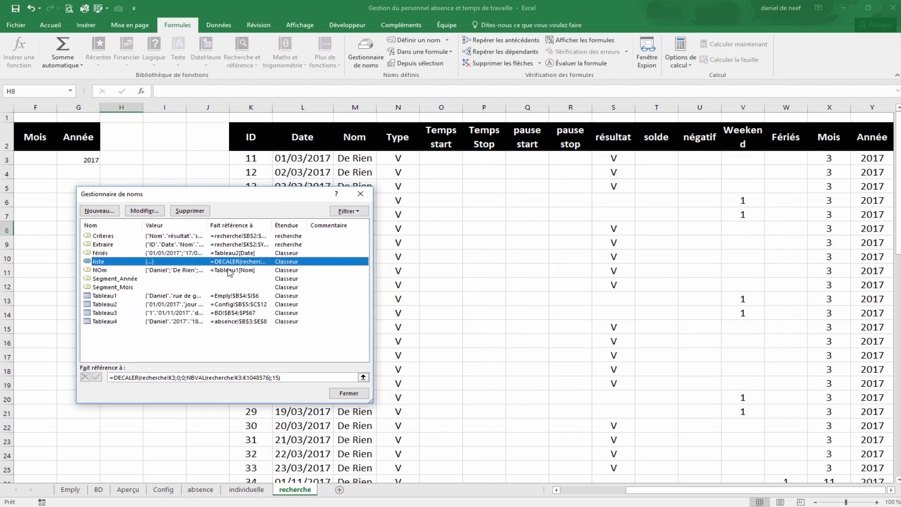
pyautogui.click(284, 378)
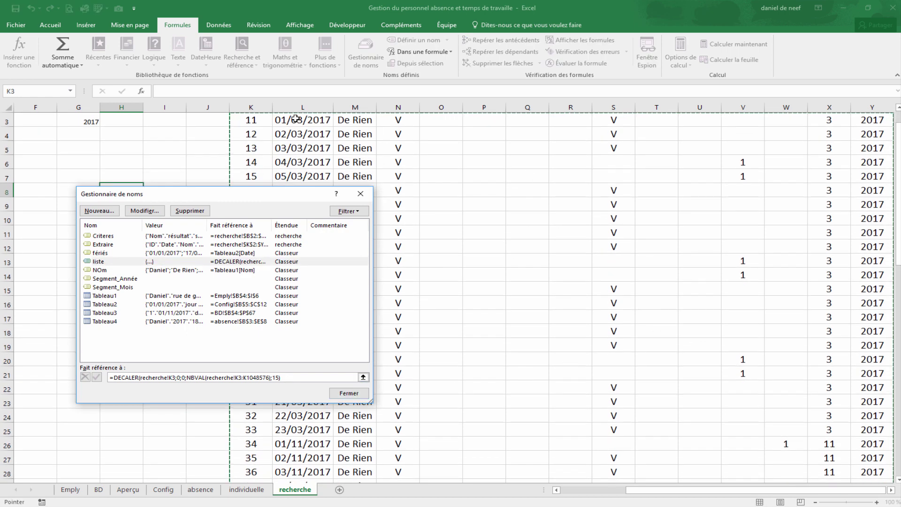
pyautogui.click(361, 194)
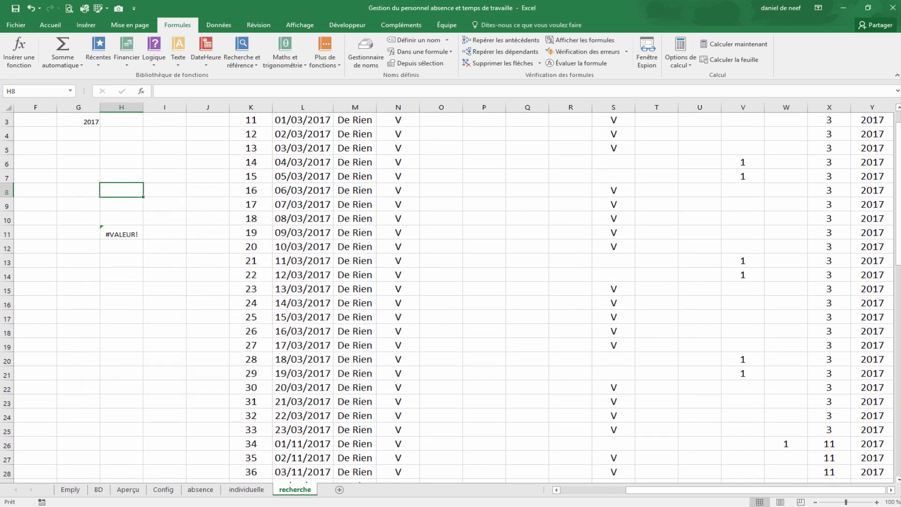
pyautogui.scroll(1, 540, 235)
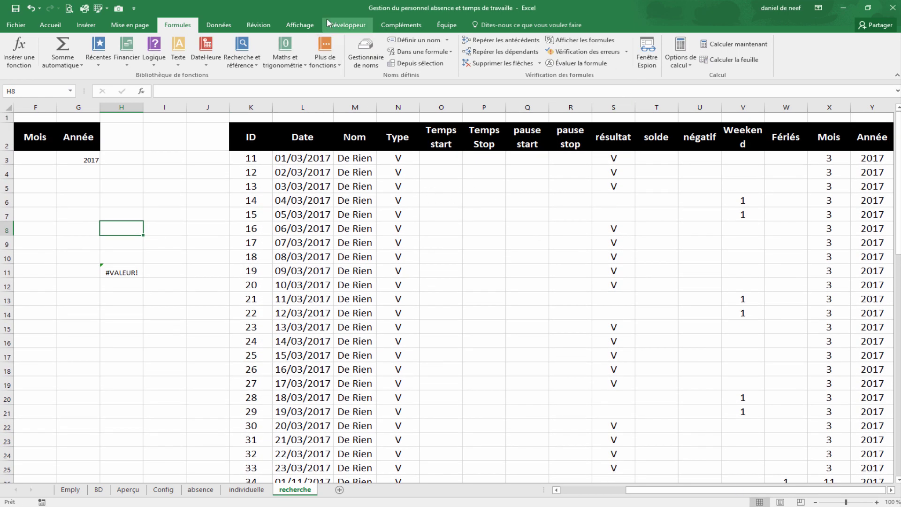
pyautogui.click(356, 43)
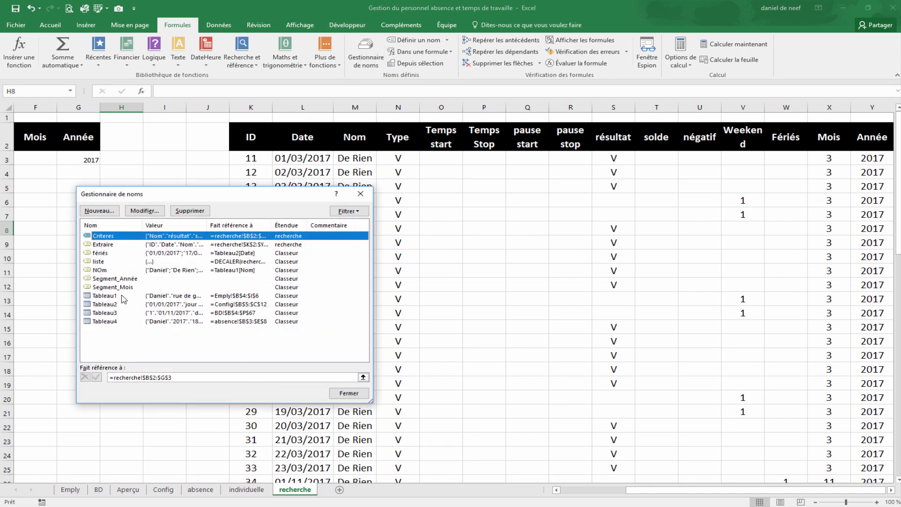
pyautogui.doubleClick(102, 263)
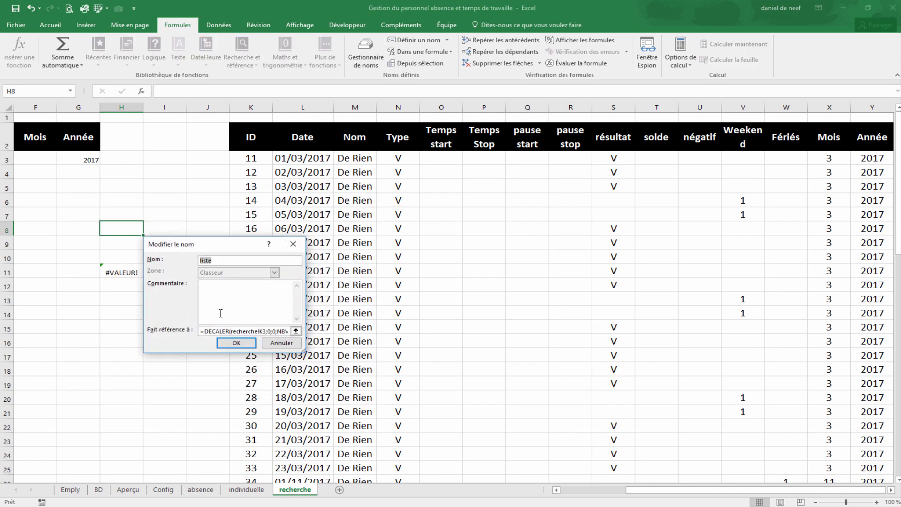
pyautogui.click(250, 332)
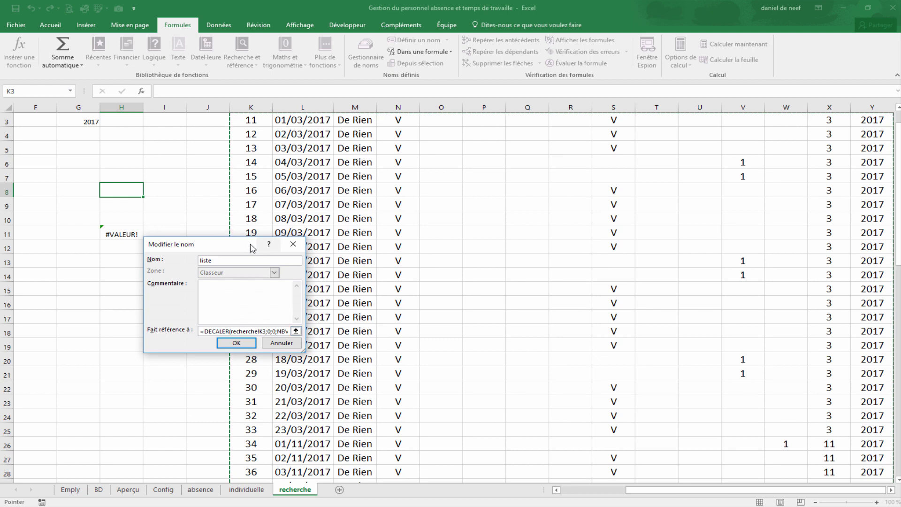
pyautogui.moveTo(249, 247); pyautogui.dragTo(111, 250)
pyautogui.scroll(-8, 230, 310)
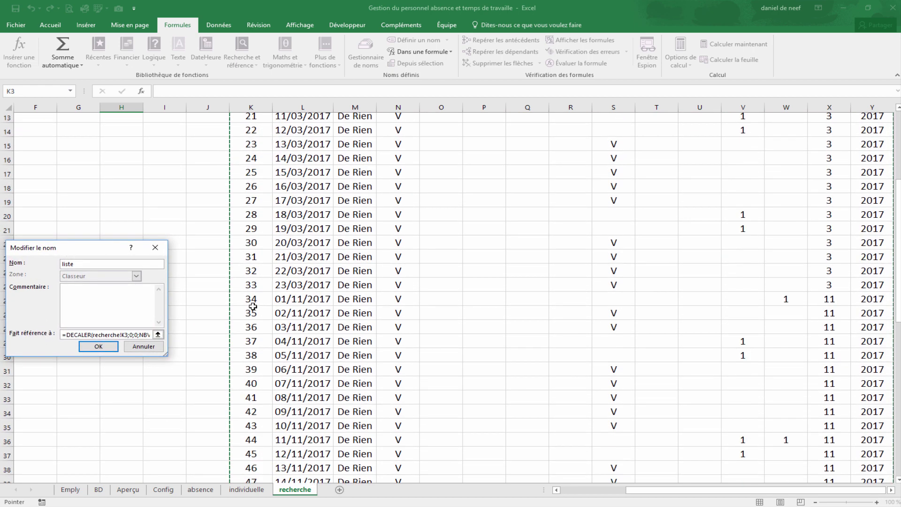
pyautogui.scroll(9, 772, 414)
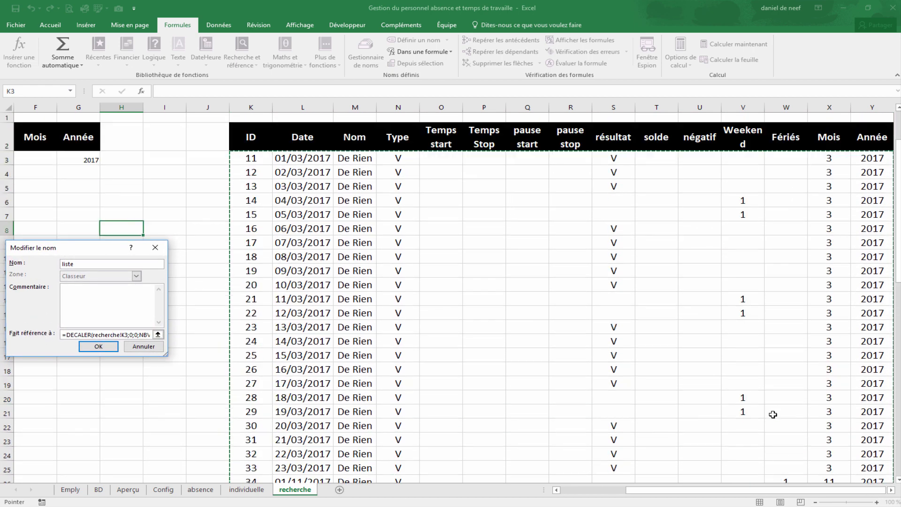
pyautogui.click(106, 346)
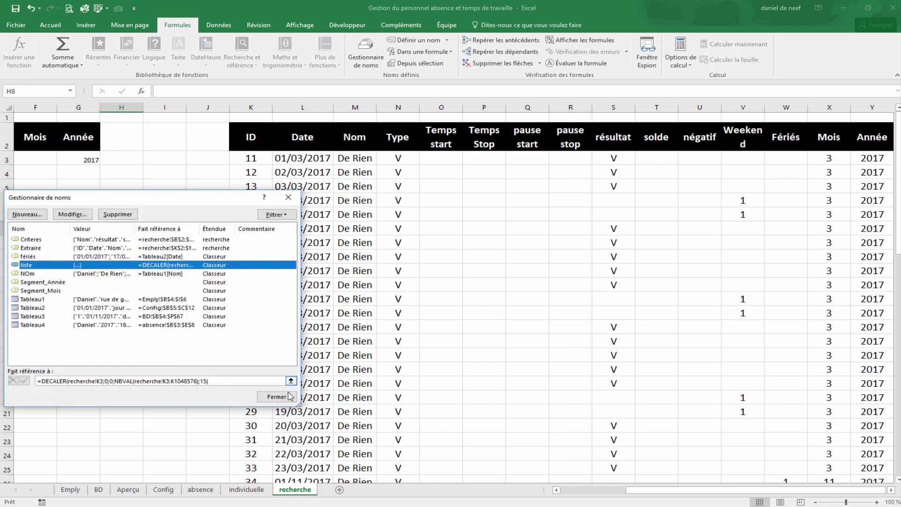
pyautogui.click(288, 197)
# Close the name manager and enter 3 as the Mois criterion in F3 of the recherche sheet
pyautogui.click(178, 230)
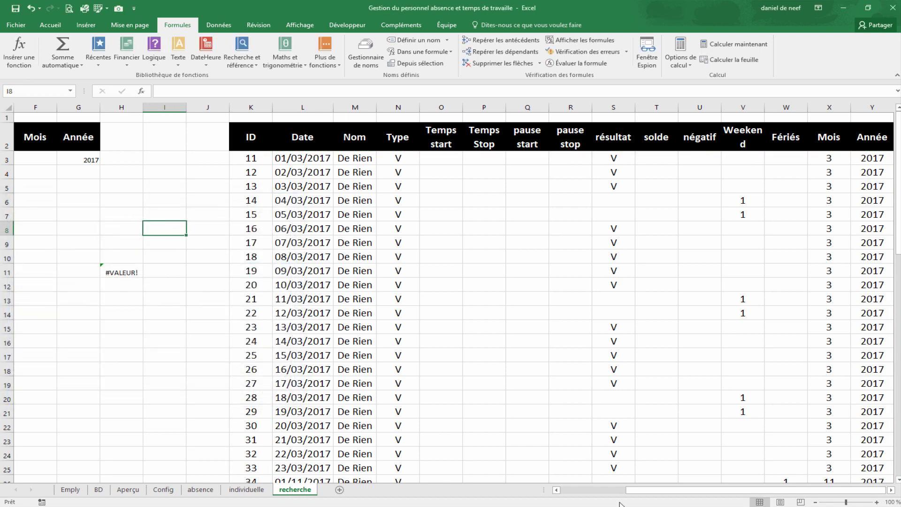
pyautogui.moveTo(660, 491); pyautogui.dragTo(570, 487)
pyautogui.click(164, 215)
pyautogui.click(123, 161)
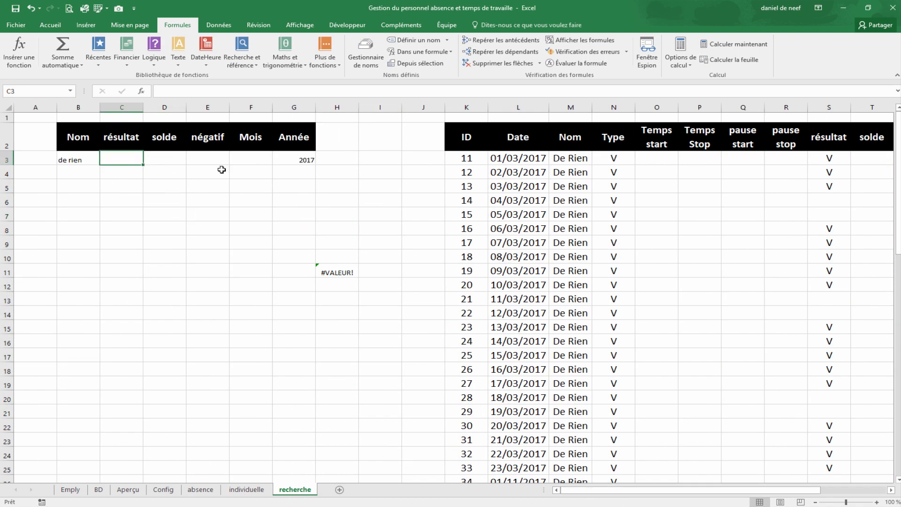
pyautogui.click(263, 162)
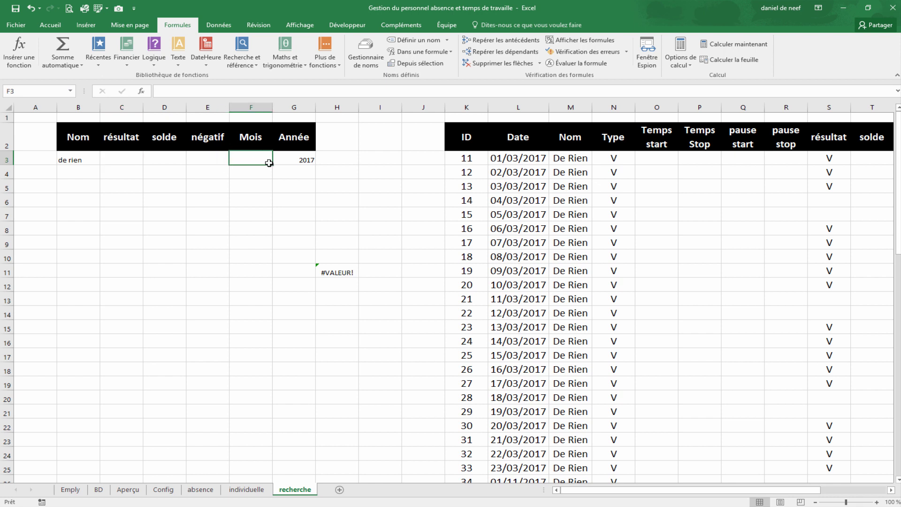
pyautogui.write('3')
# Enter the other employee's name as the Nom criterion in B3 and set the Mois criterion in F3 to 10
pyautogui.click(88, 161)
pyautogui.write('da')
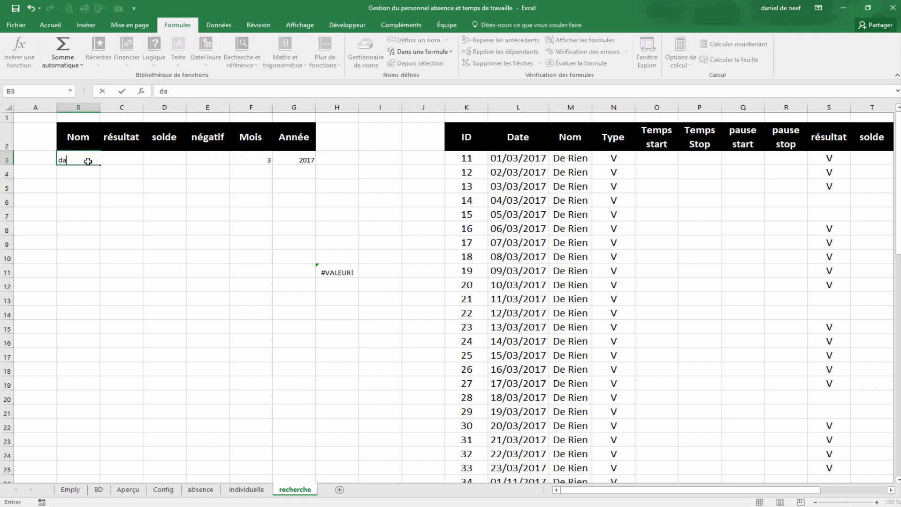
pyautogui.write('niel')
pyautogui.press('Right')
pyautogui.press('Right')
pyautogui.press('Right')
pyautogui.press('Right')
pyautogui.press('Right')
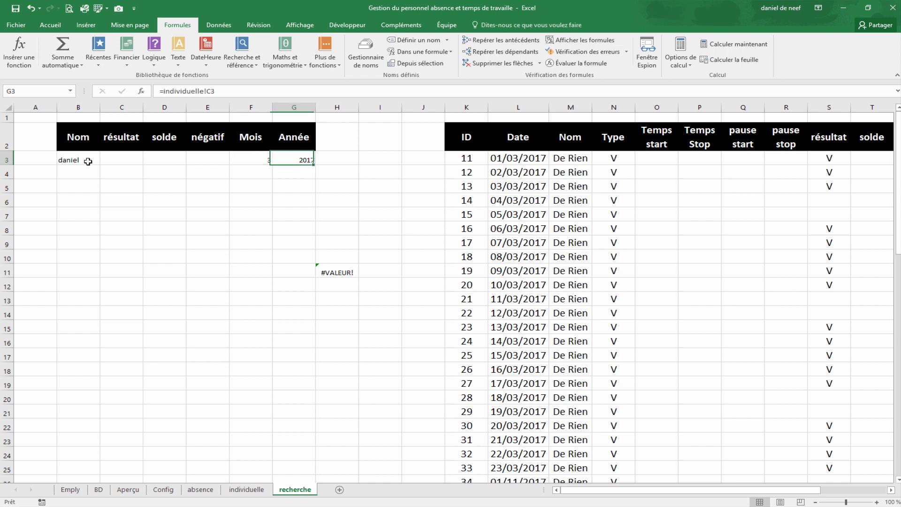
pyautogui.press('Left')
pyautogui.write('10')
pyautogui.click(376, 197)
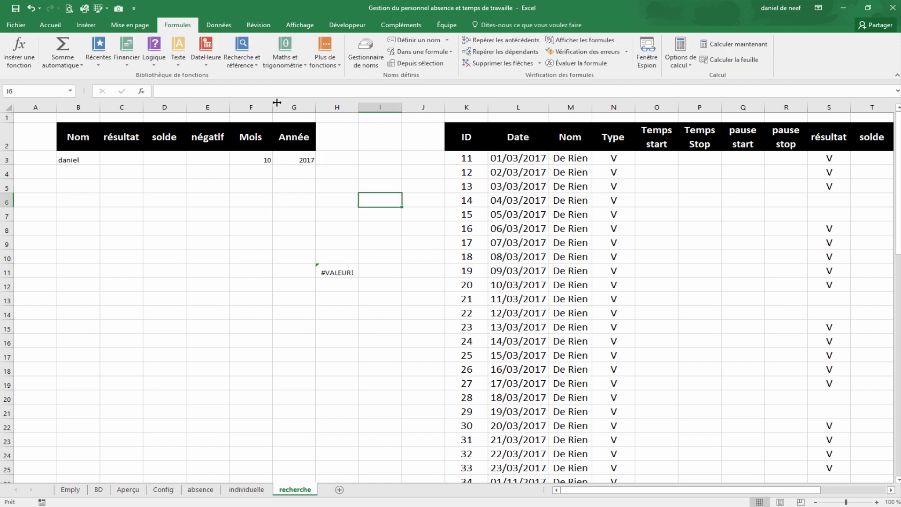
# Run the marecherche macro from Module1 in the Visual Basic editor and return to the recherche sheet
pyautogui.click(353, 25)
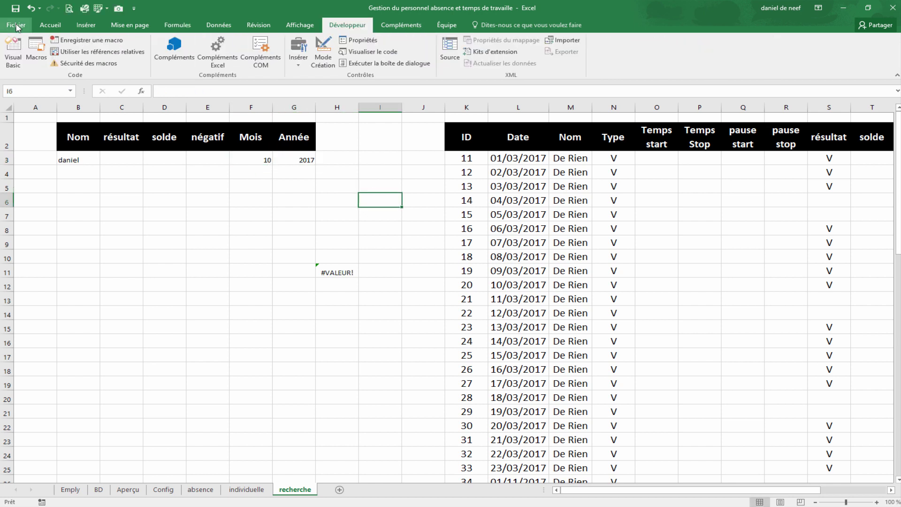
pyautogui.click(17, 26)
pyautogui.click(13, 10)
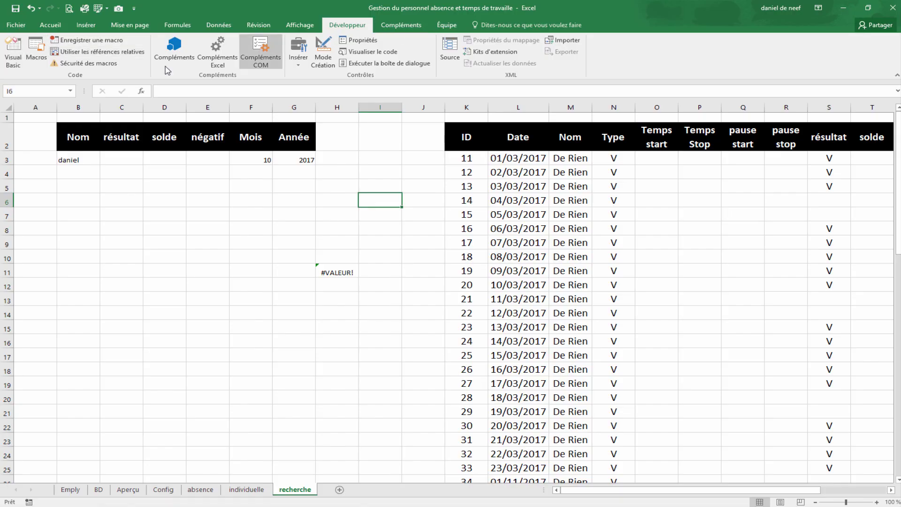
pyautogui.click(13, 52)
pyautogui.click(52, 353)
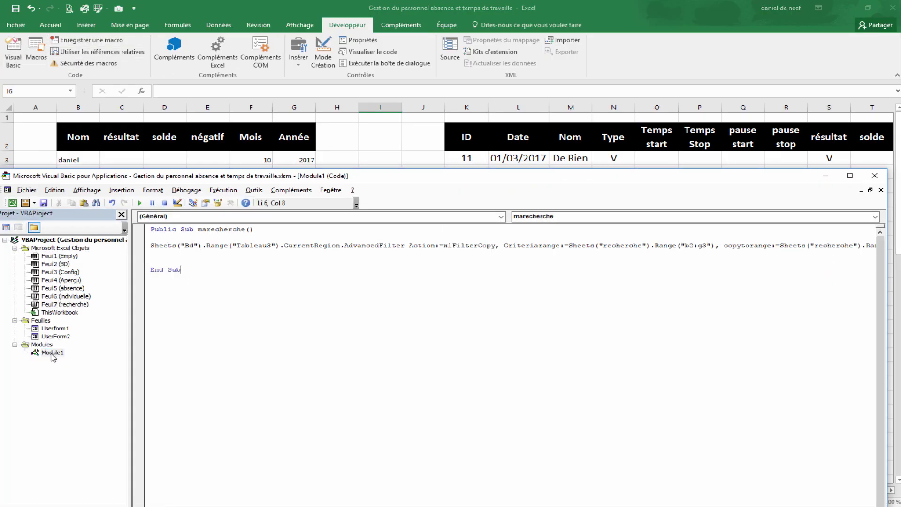
pyautogui.click(140, 203)
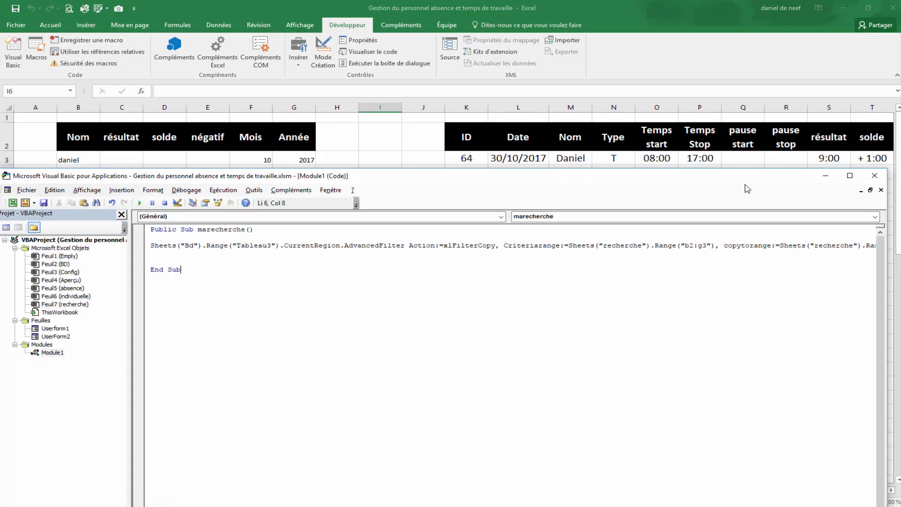
pyautogui.click(875, 176)
pyautogui.click(618, 330)
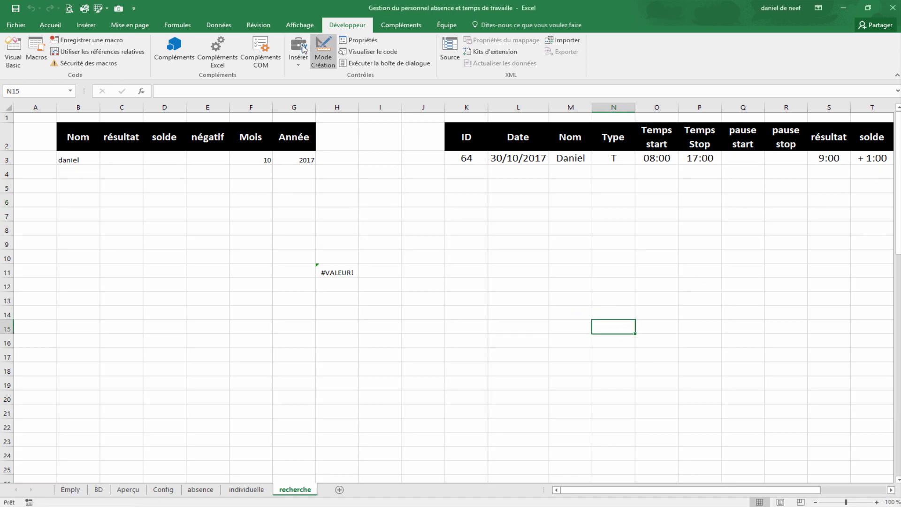
# Check which cells the DECALER formula of the name liste refers to in the name manager
pyautogui.click(285, 25)
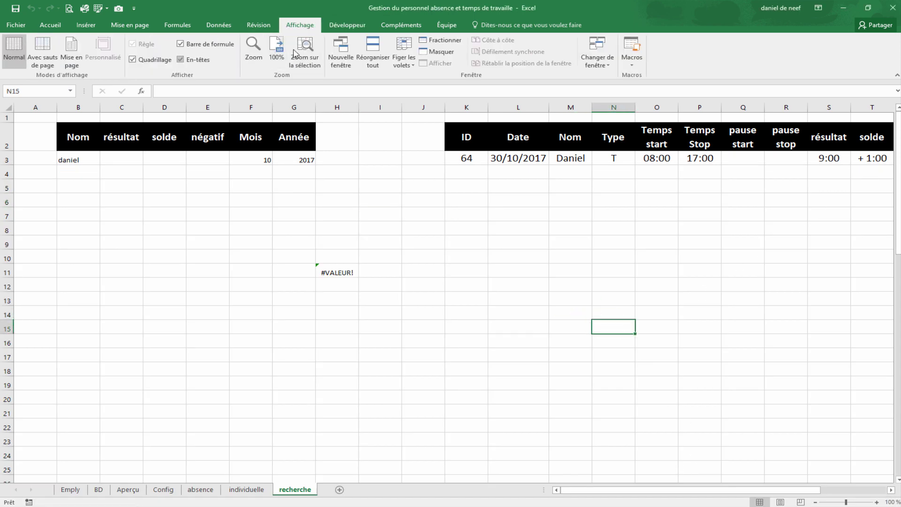
pyautogui.click(177, 25)
pyautogui.click(359, 56)
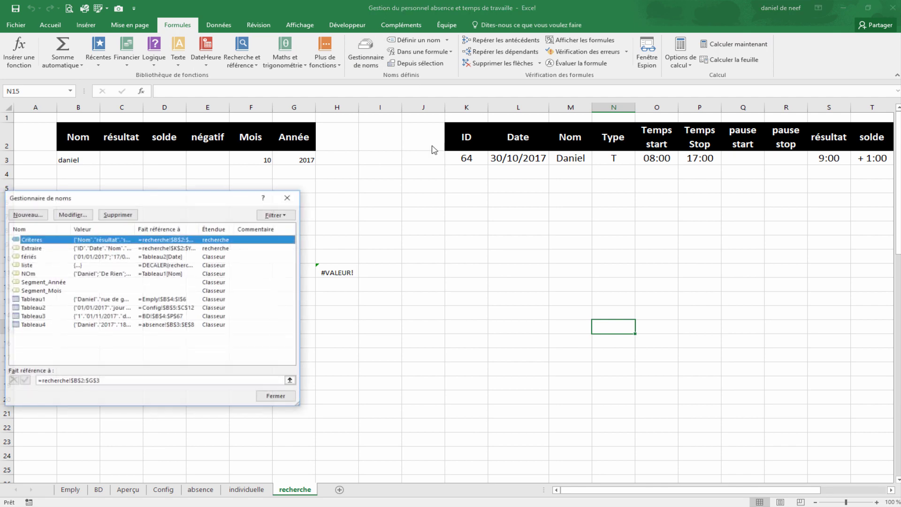
pyautogui.doubleClick(43, 266)
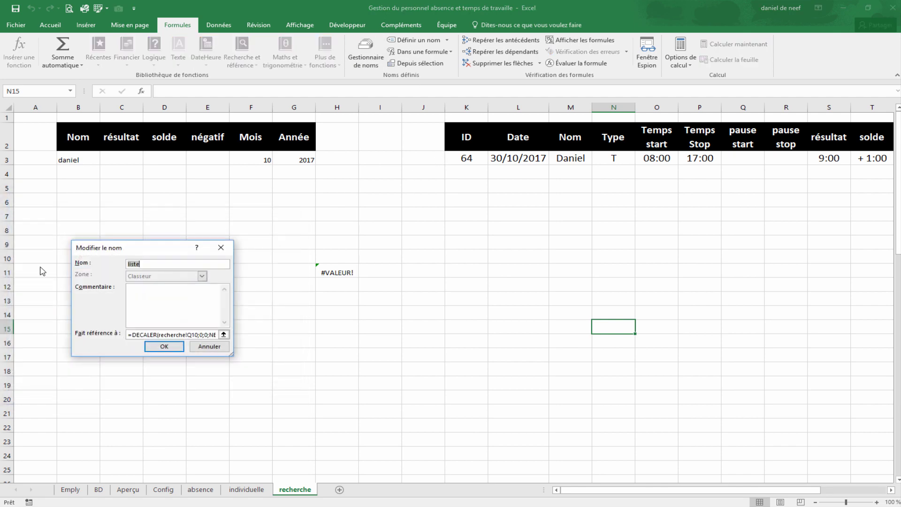
pyautogui.click(190, 335)
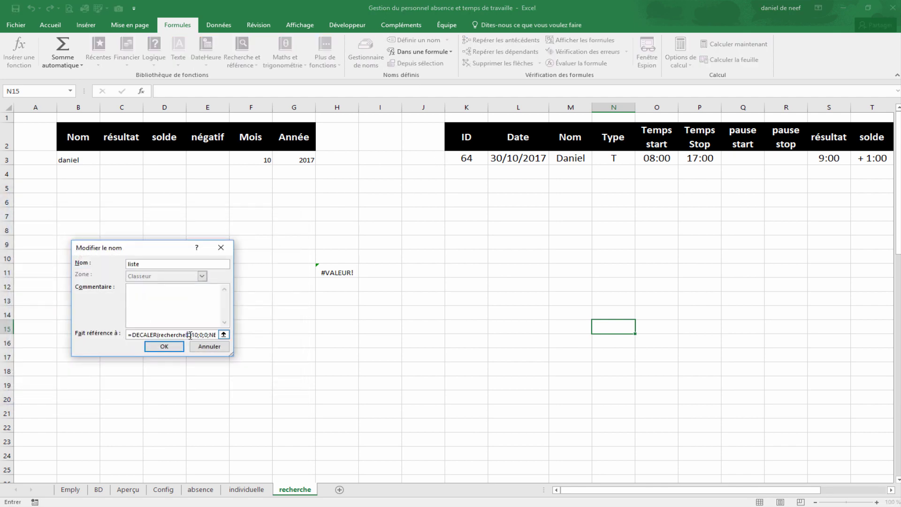
pyautogui.press('Return')
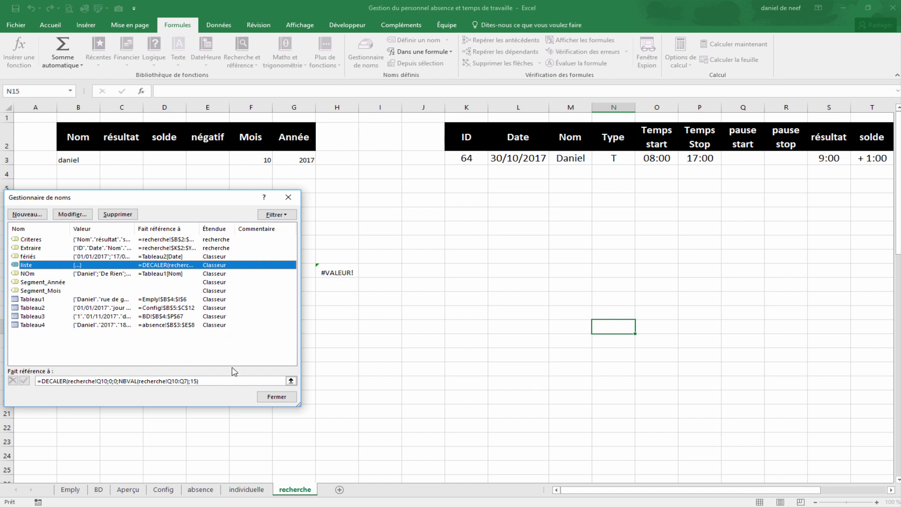
pyautogui.click(277, 396)
# Make the K3 and K3:K1048576 references absolute in the DECALER formula in H11
pyautogui.click(345, 269)
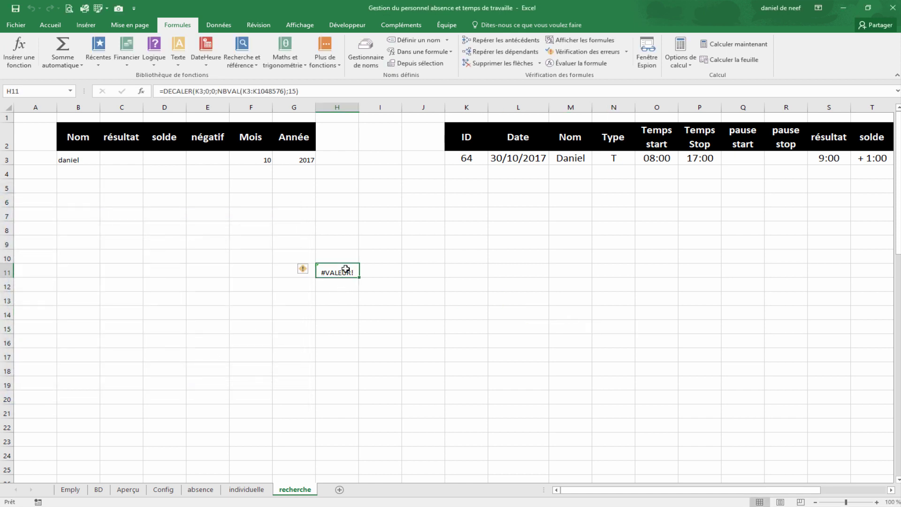
pyautogui.click(201, 90)
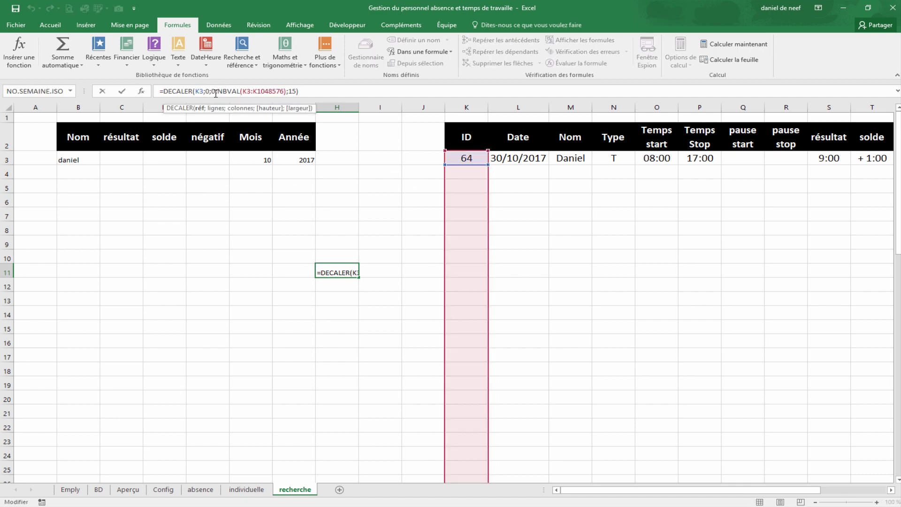
pyautogui.press('F4')
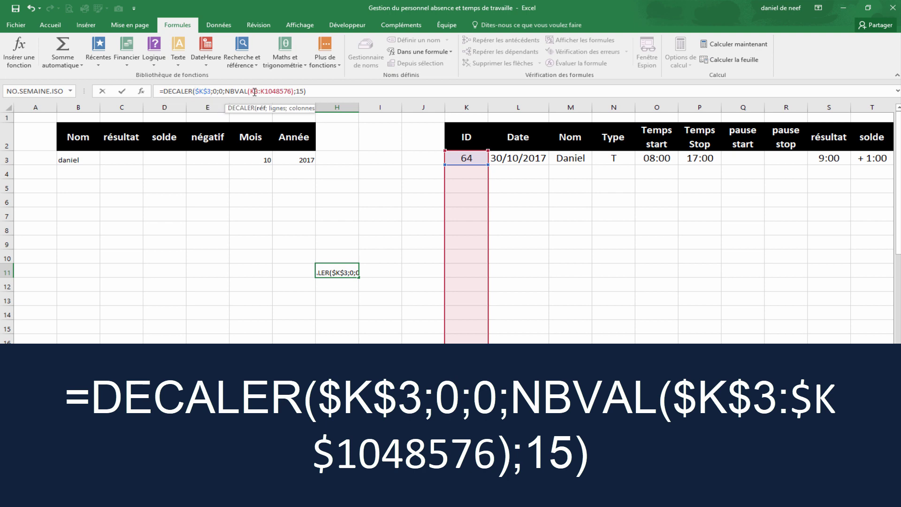
pyautogui.click(254, 92)
pyautogui.press('F4')
pyautogui.click(286, 91)
pyautogui.press('F4')
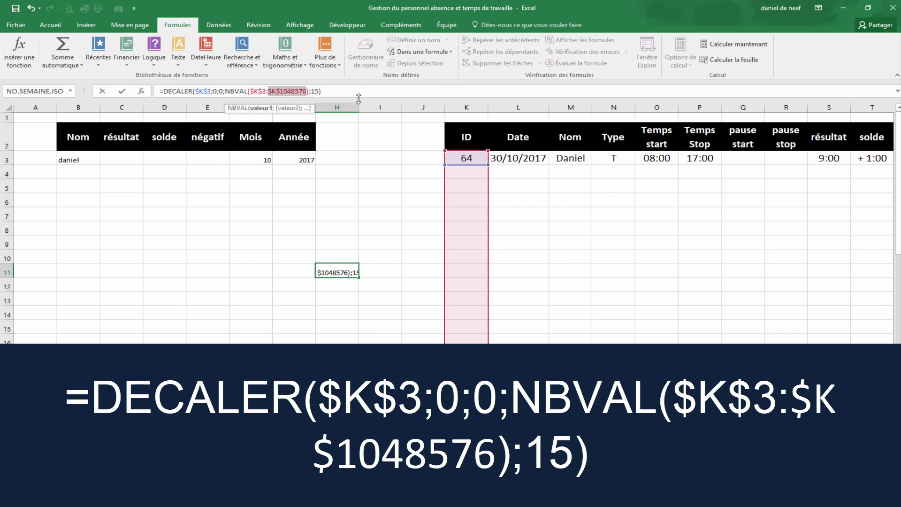
pyautogui.hotkey('ctrl', 'Return')
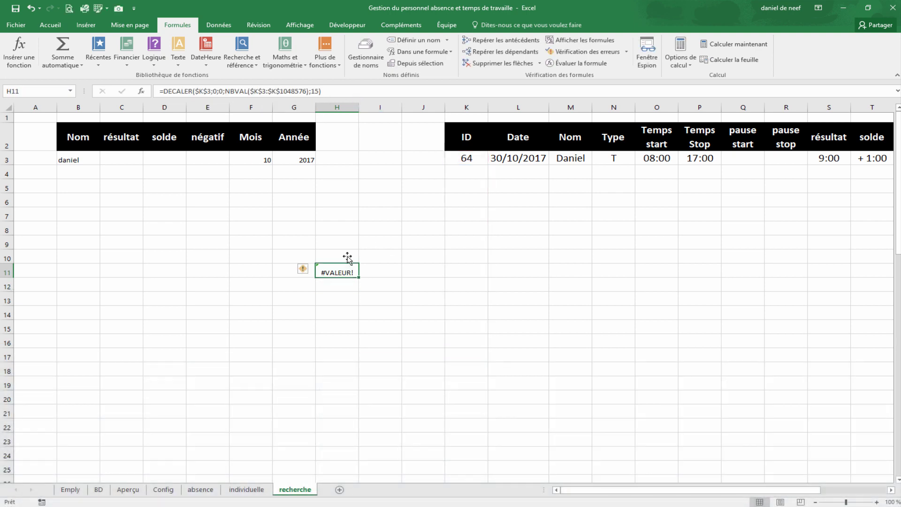
# Copy the H11 formula into the name liste so it refers to =DECALER($K$3;0;0;NBVAL($K$3:$K$1048576);15), and check the range it covers
pyautogui.moveTo(336, 89); pyautogui.dragTo(143, 99)
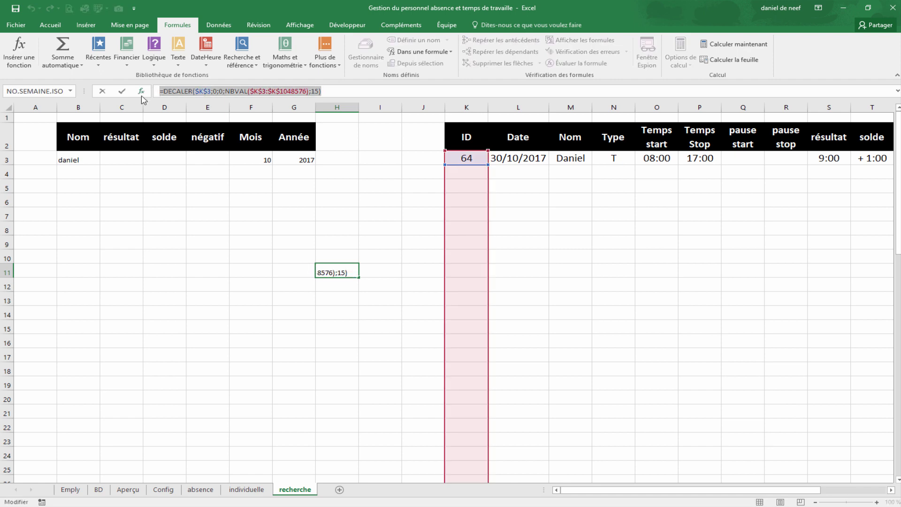
pyautogui.press('Escape')
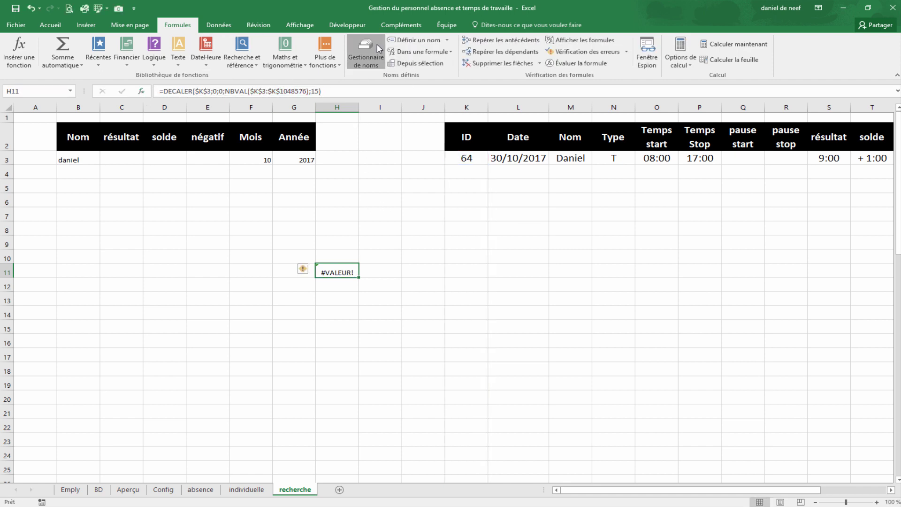
pyautogui.click(366, 53)
pyautogui.doubleClick(50, 265)
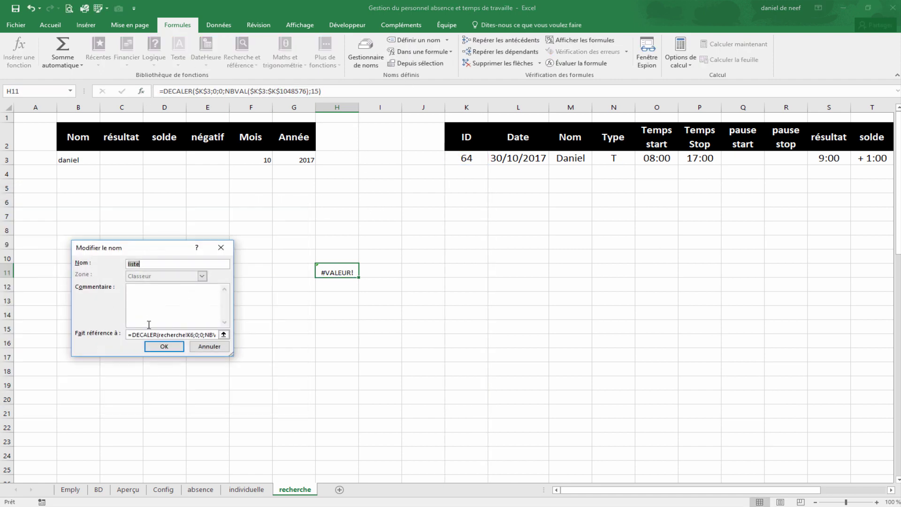
pyautogui.click(224, 335)
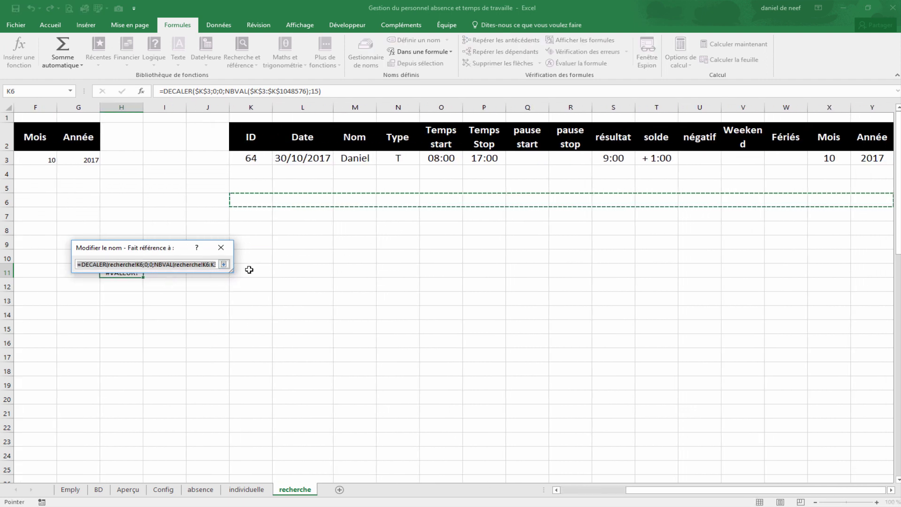
pyautogui.hotkey('ctrl', 'v')
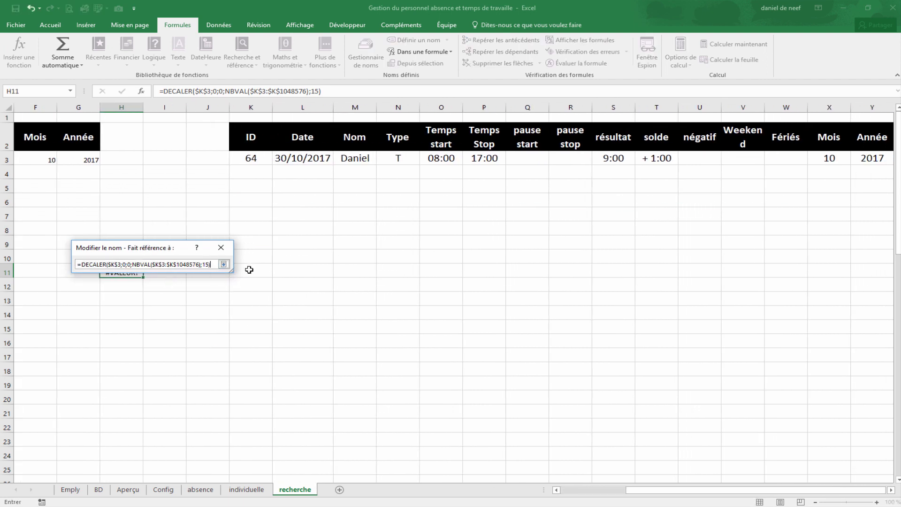
pyautogui.press('Return')
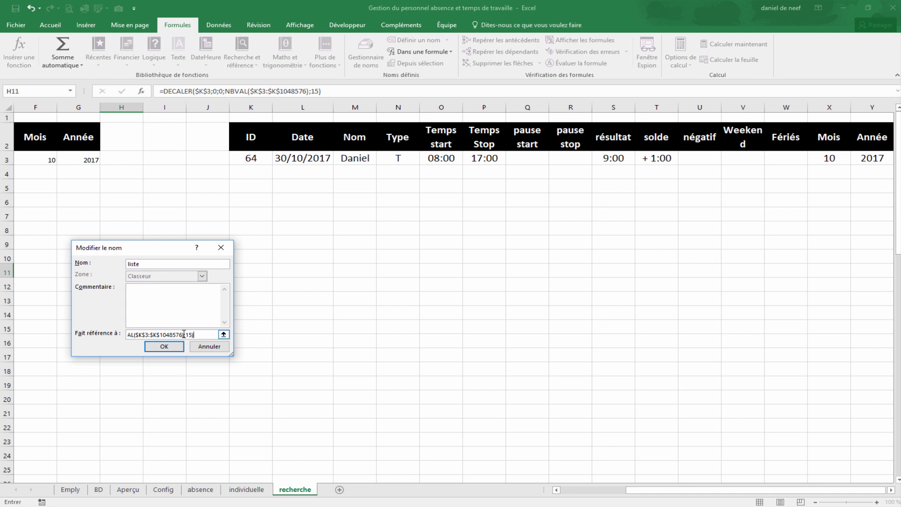
pyautogui.click(176, 346)
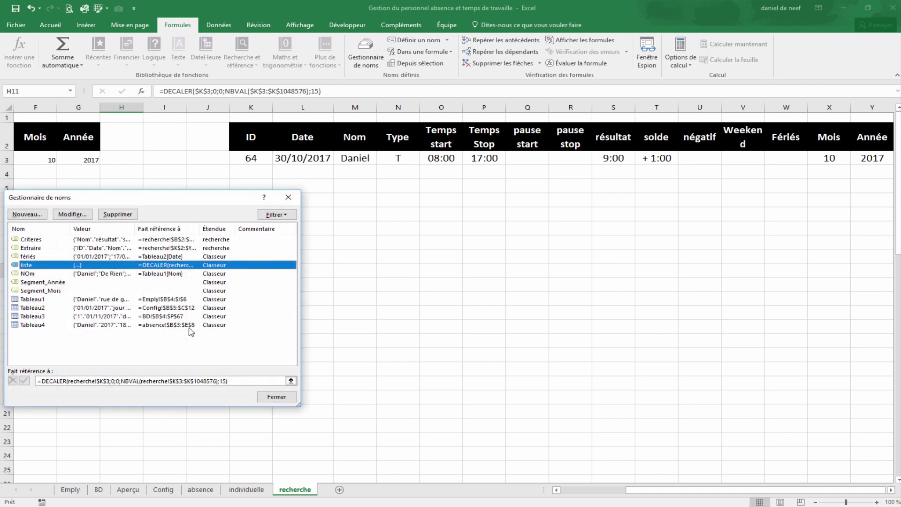
pyautogui.click(115, 380)
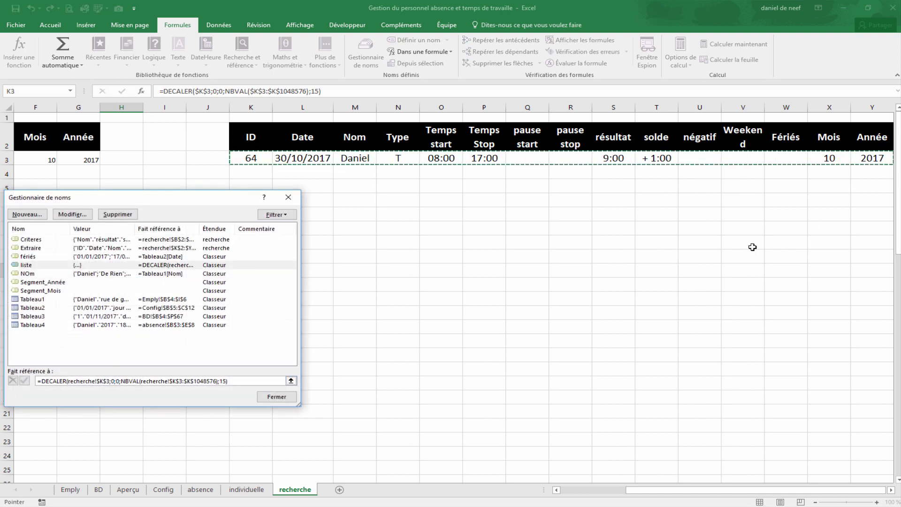
pyautogui.click(288, 197)
# Clear the test formula from H11 and enter the previous employee's name as the Nom criterion in B3
pyautogui.click(117, 270)
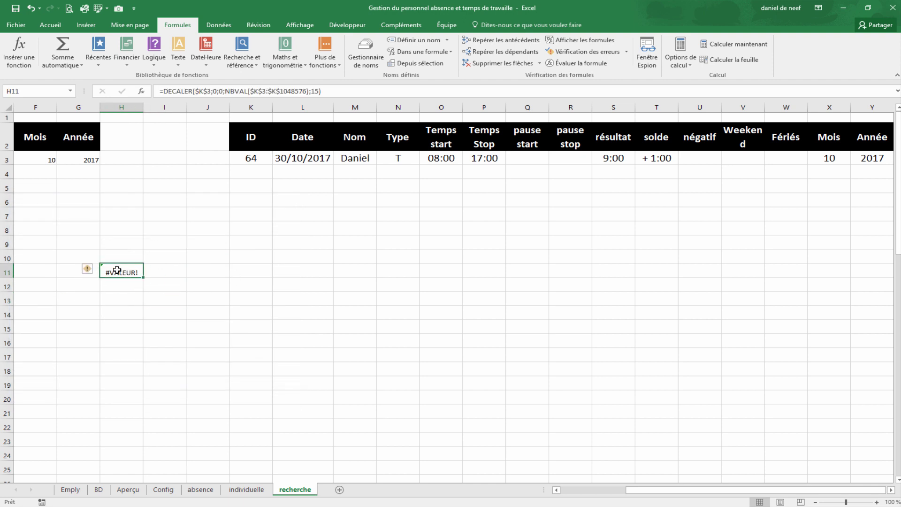
pyautogui.press('Left')
pyautogui.press('Left')
pyautogui.press('Left')
pyautogui.press('Left')
pyautogui.press('Left')
pyautogui.press('Left')
pyautogui.press('Up')
pyautogui.press('Up')
pyautogui.press('Up')
pyautogui.press('Up')
pyautogui.press('Up')
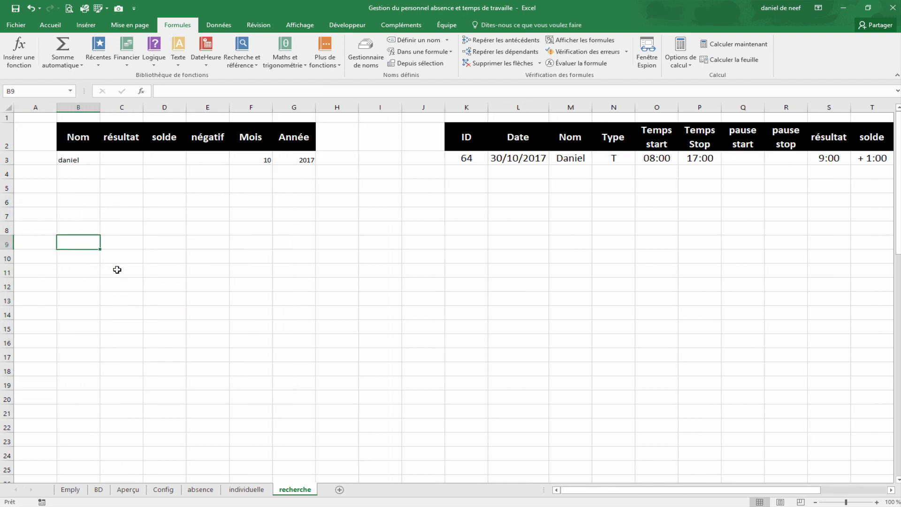
pyautogui.press('Up')
pyautogui.press('Up')
pyautogui.press('Up')
pyautogui.write('de rien')
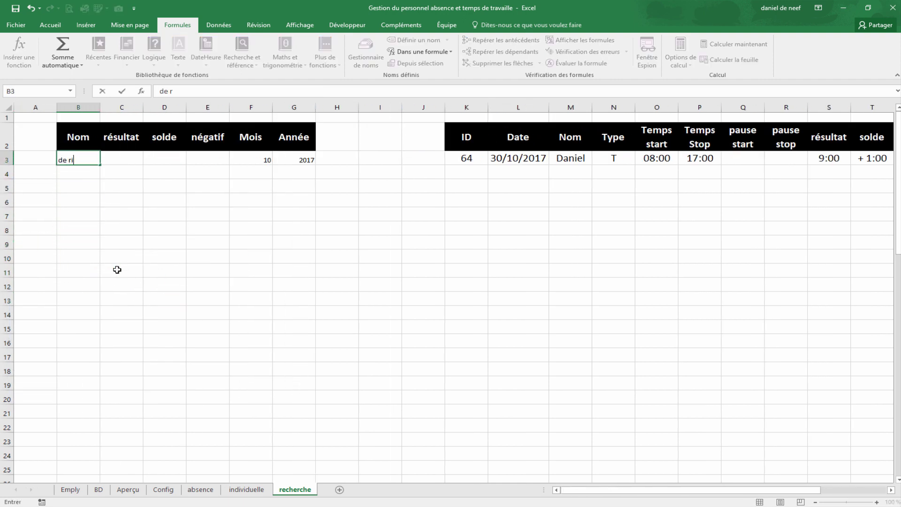
pyautogui.press('Return')
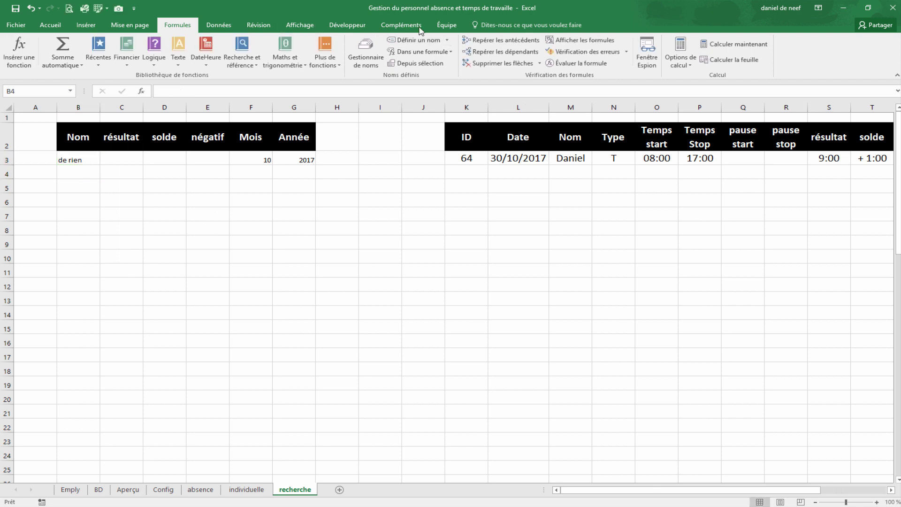
# Run the marecherche macro with the Mois criterion 10 and Année 2017, and return to the recherche sheet
pyautogui.click(404, 27)
pyautogui.click(347, 25)
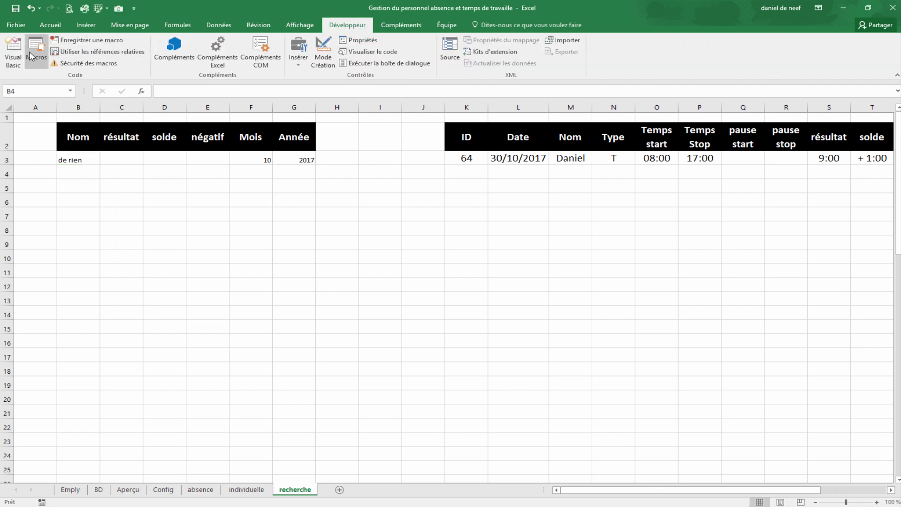
pyautogui.click(13, 54)
pyautogui.press('F5')
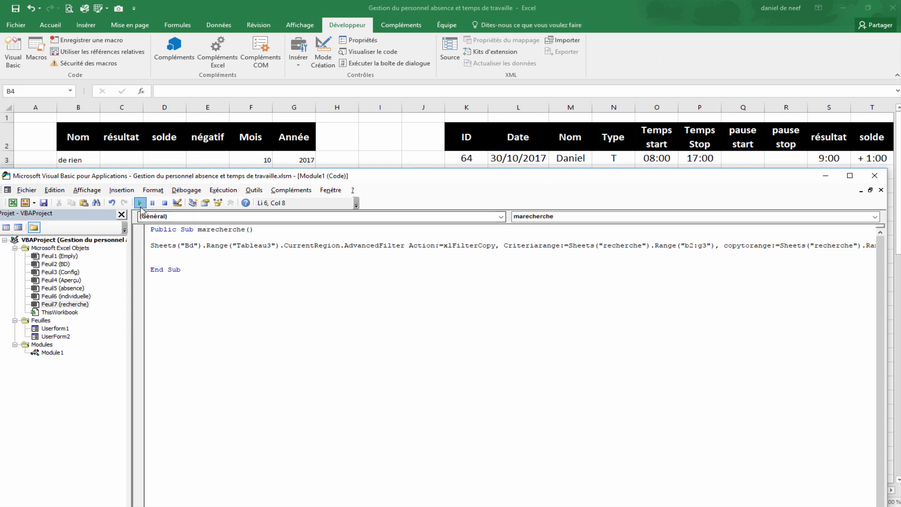
pyautogui.moveTo(513, 183); pyautogui.dragTo(525, 278)
pyautogui.click(211, 202)
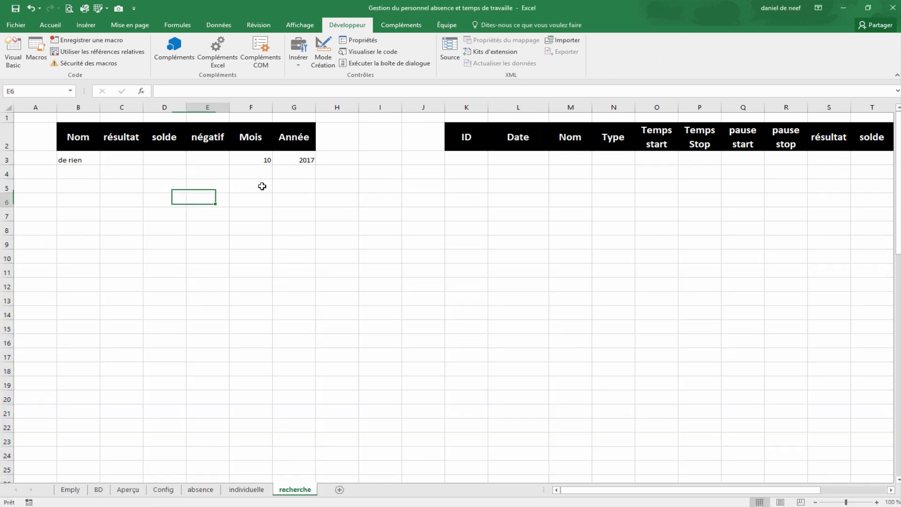
# Set the Mois criterion in F3 to 11, rerun the marecherche macro and close the Visual Basic editor
pyautogui.click(274, 169)
pyautogui.click(270, 163)
pyautogui.write('11')
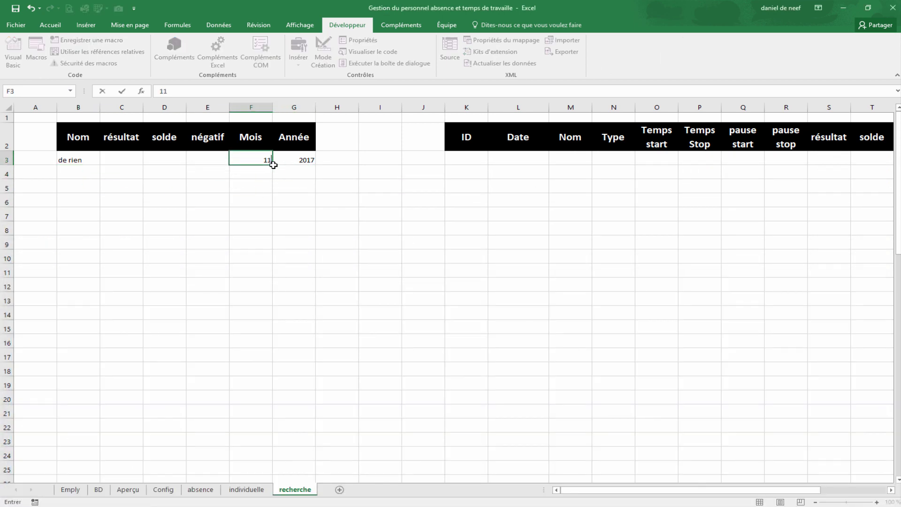
pyautogui.press('Return')
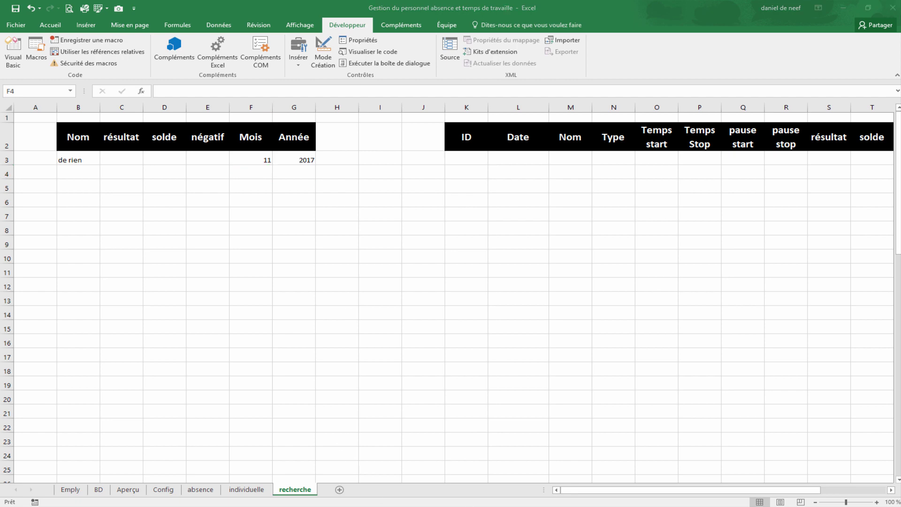
pyautogui.hotkey('alt', 'F11')
pyautogui.click(154, 297)
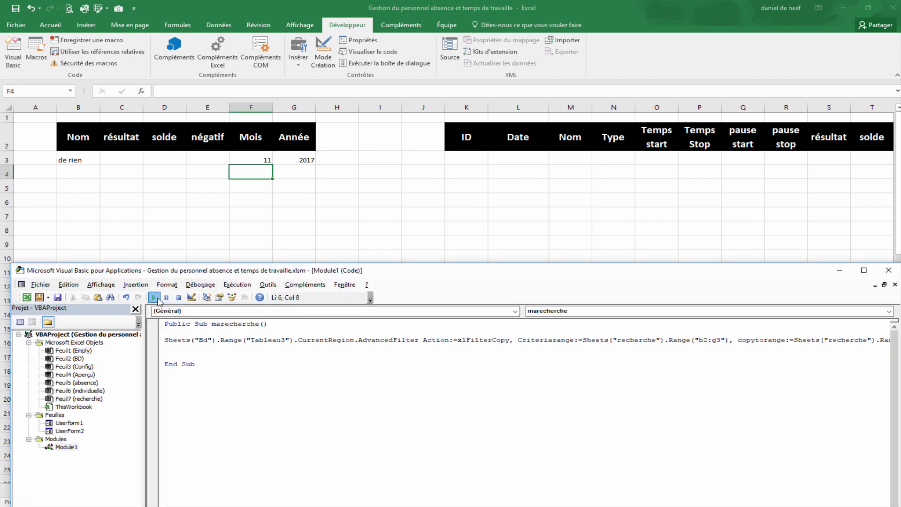
pyautogui.click(889, 270)
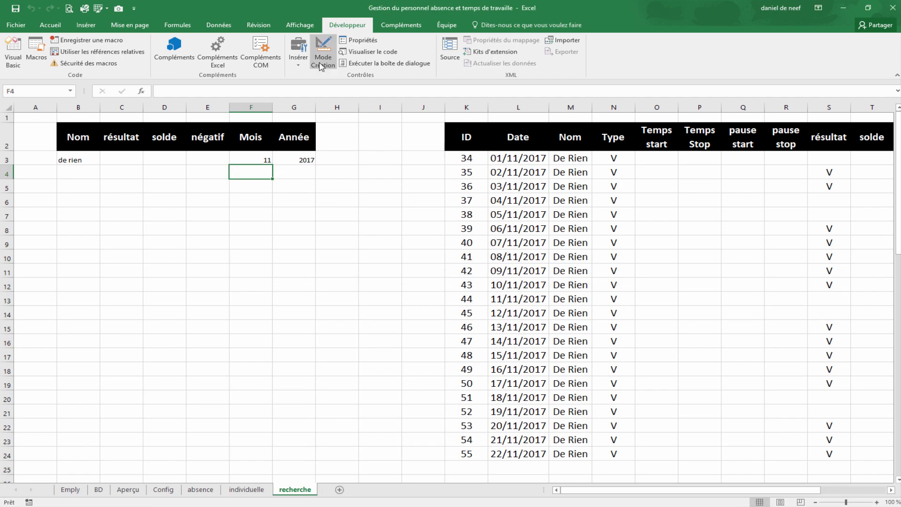
# Check in the name manager which range of extracted records the DECALER formula of the name liste covers
pyautogui.click(289, 25)
pyautogui.scroll(2, 253, 27)
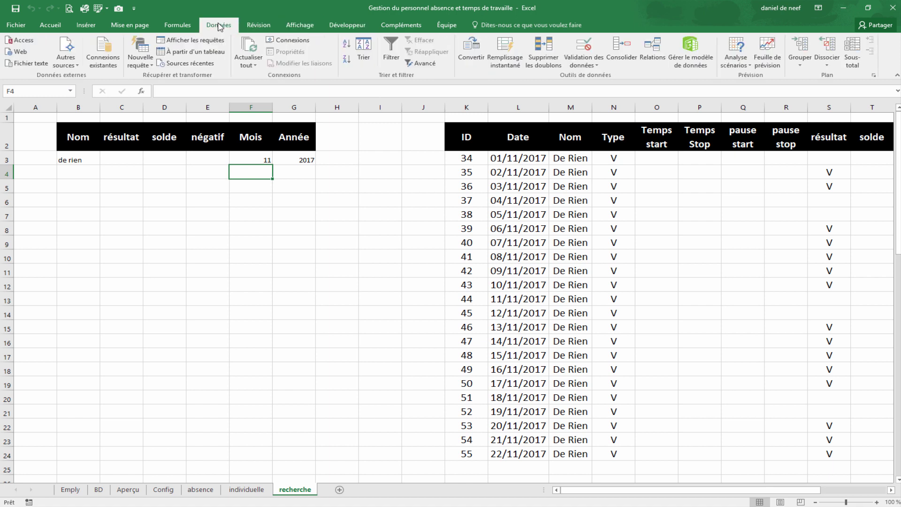
pyautogui.scroll(-2, 269, 26)
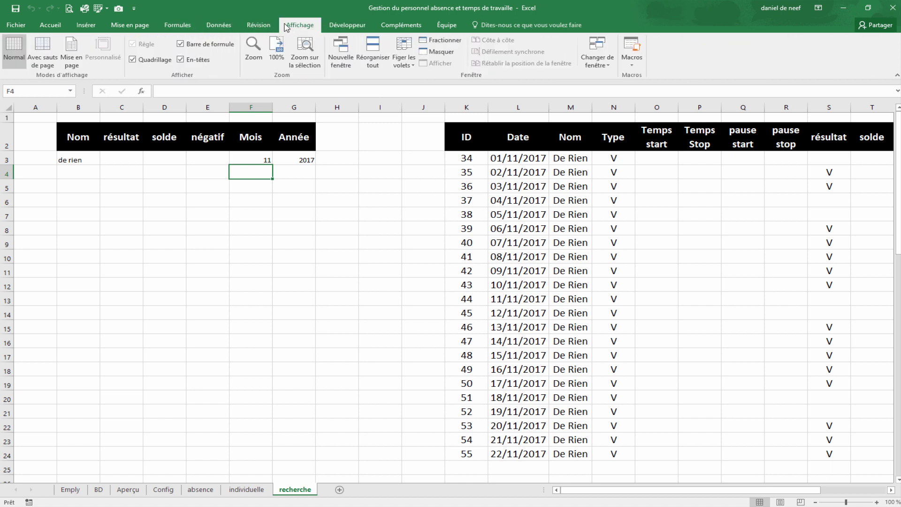
pyautogui.scroll(3, 259, 25)
pyautogui.click(360, 48)
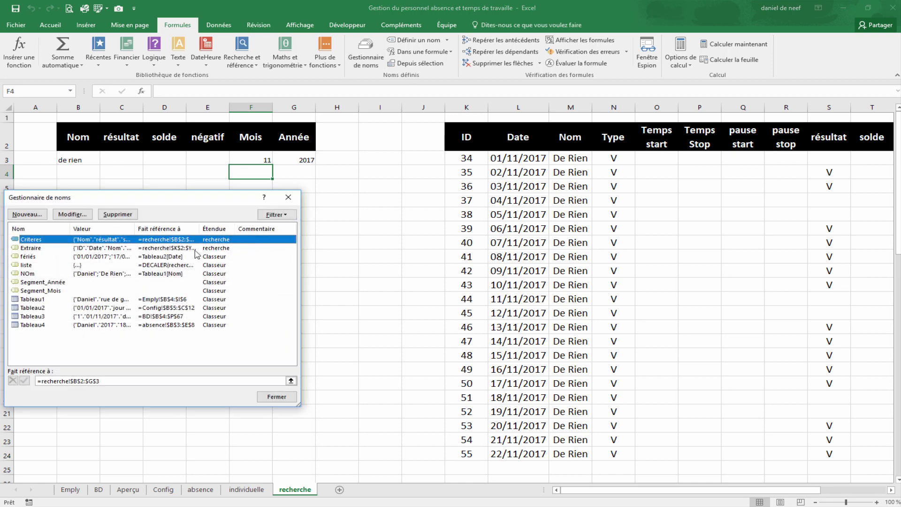
pyautogui.click(27, 266)
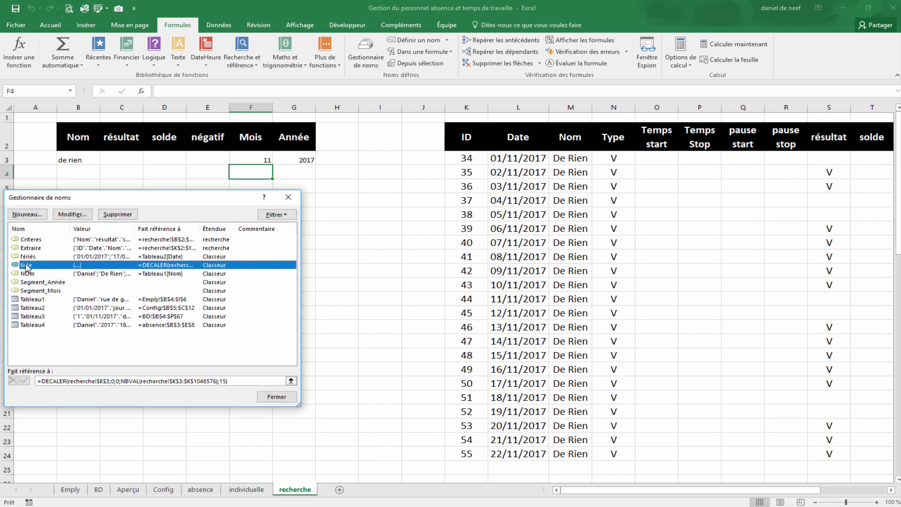
pyautogui.click(167, 381)
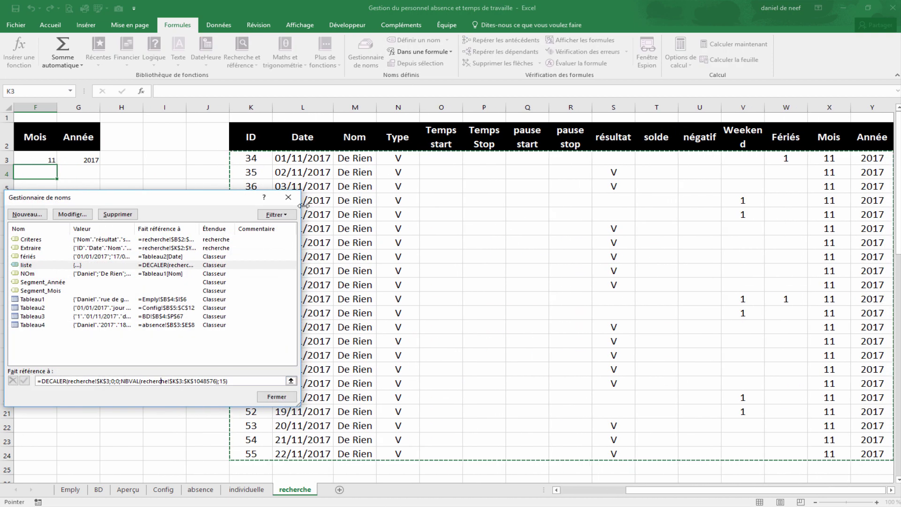
pyautogui.click(288, 197)
pyautogui.click(121, 284)
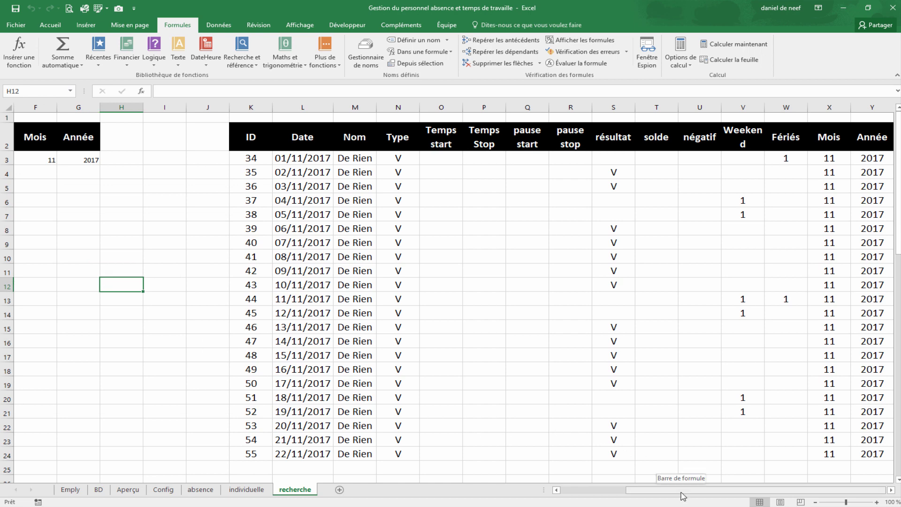
pyautogui.moveTo(690, 490)
pyautogui.mouseDown()
pyautogui.moveTo(605, 494)
pyautogui.moveTo(690, 490)
pyautogui.mouseUp()
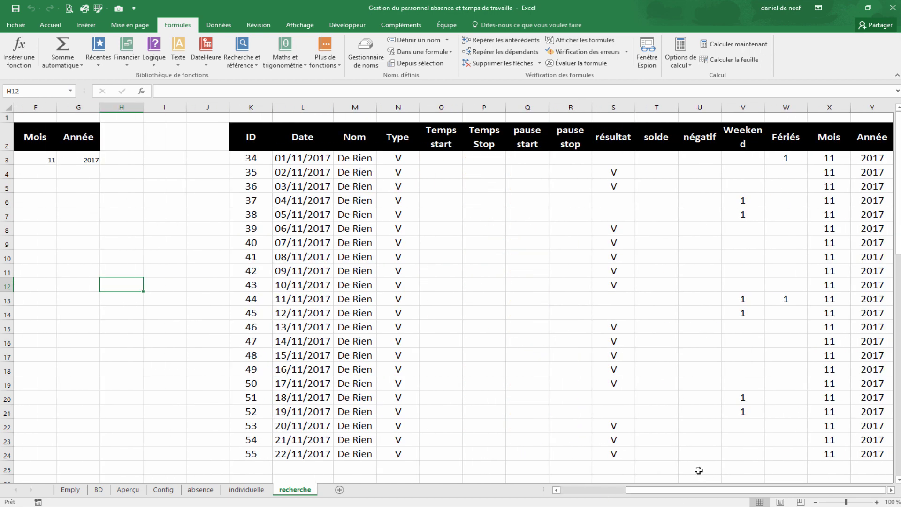
pyautogui.moveTo(637, 490); pyautogui.dragTo(542, 491)
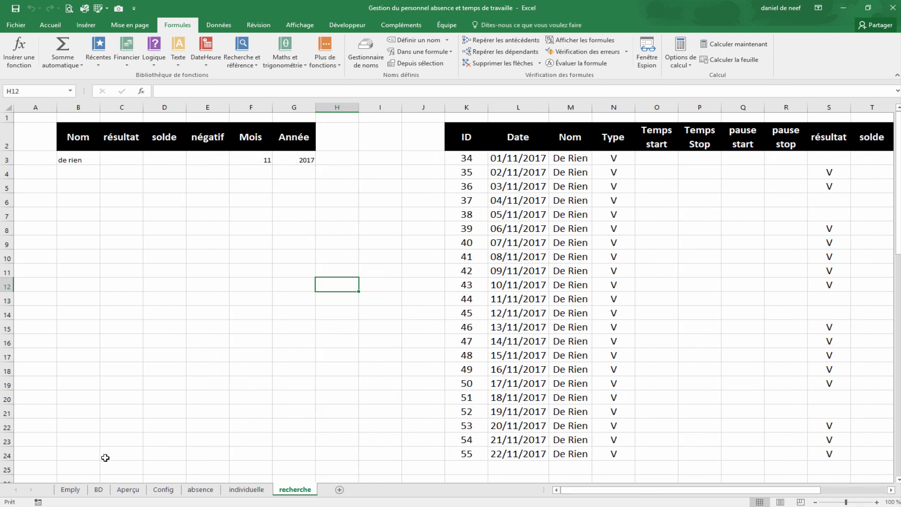
# Draw an ActiveX command button about 157.5 wide and 70.5 high beside the Employée block on the individuelle sheet
pyautogui.click(247, 491)
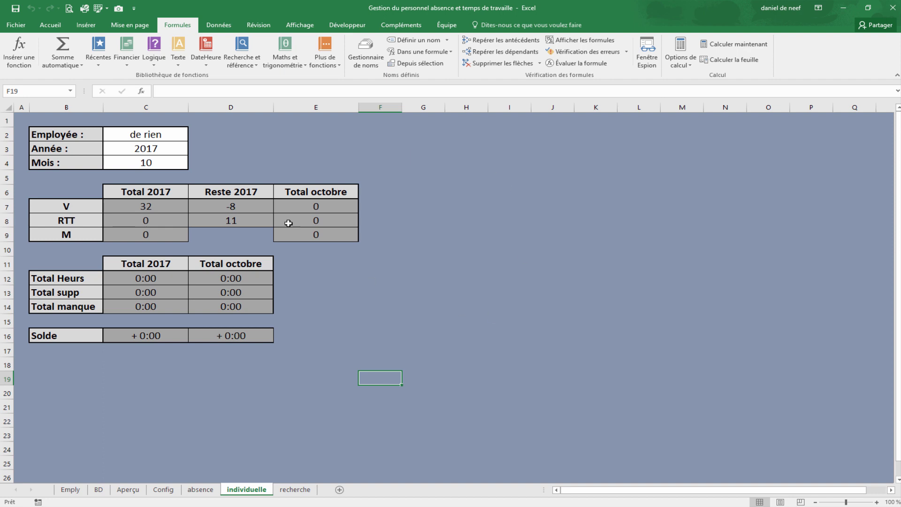
pyautogui.click(348, 25)
pyautogui.click(299, 53)
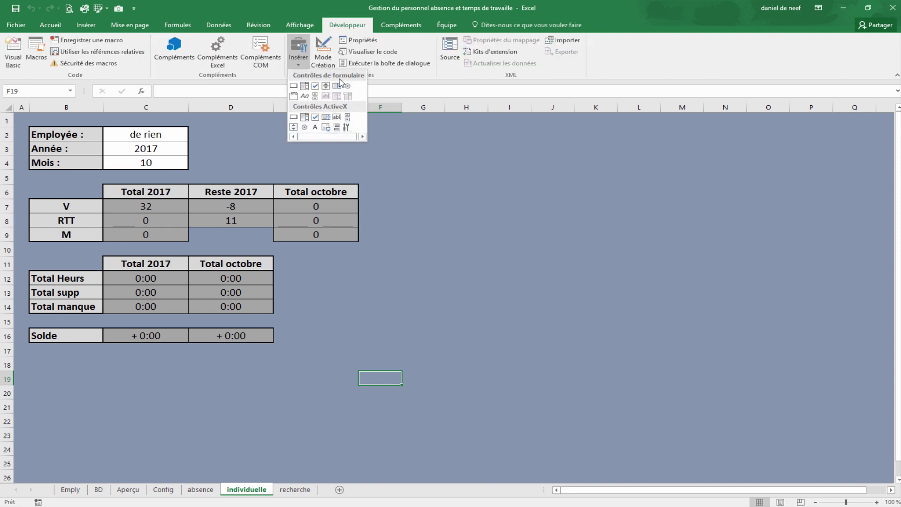
pyautogui.click(294, 116)
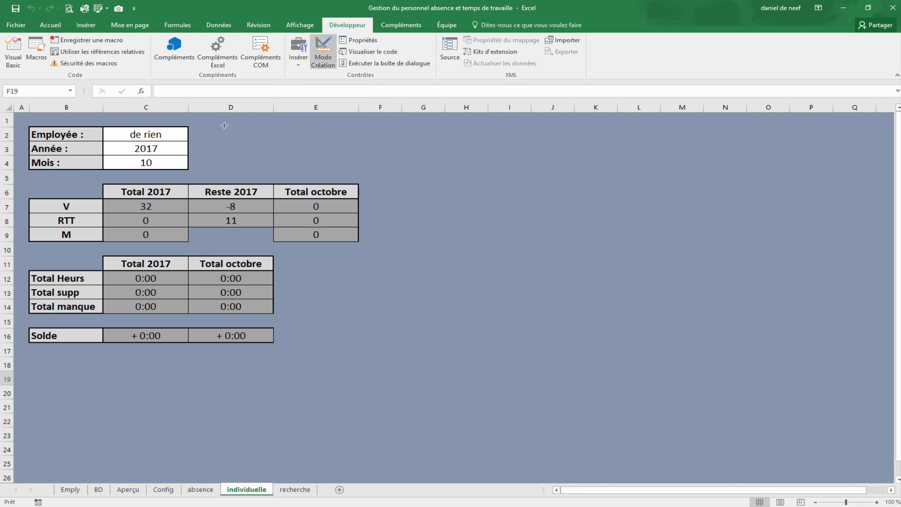
pyautogui.moveTo(225, 126)
pyautogui.mouseDown()
pyautogui.moveTo(315, 175)
pyautogui.moveTo(348, 178)
pyautogui.mouseUp()
pyautogui.moveTo(269, 155); pyautogui.dragTo(286, 152)
pyautogui.click(426, 179)
pyautogui.click(314, 152)
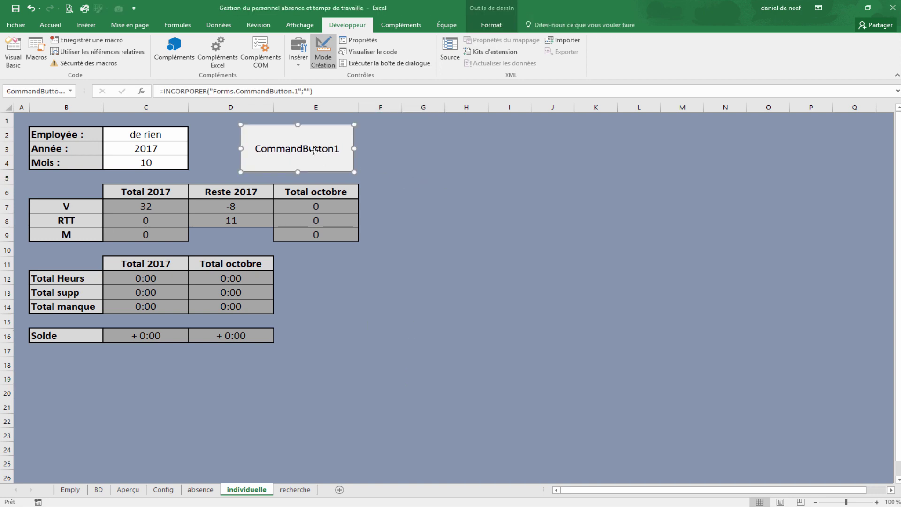
# Set the command button's Caption property to Afficher and close its properties
pyautogui.rightClick(314, 151)
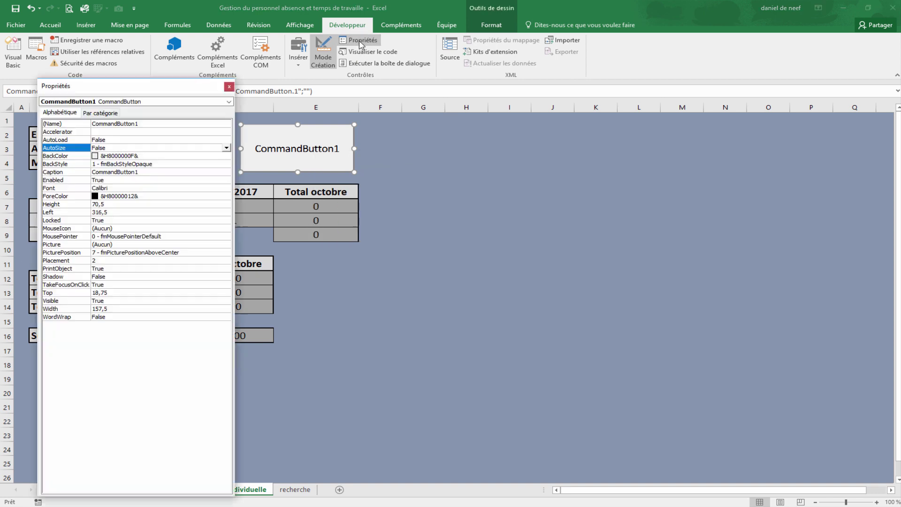
pyautogui.click(362, 43)
pyautogui.click(120, 172)
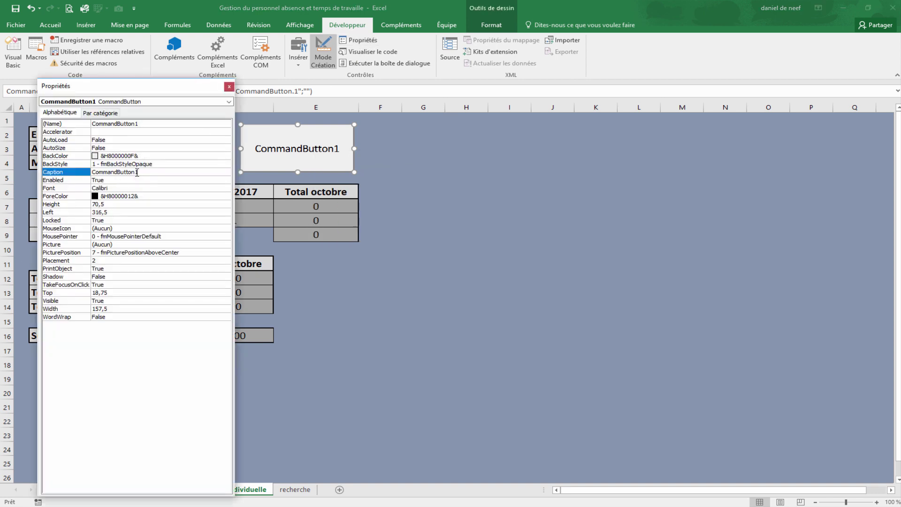
pyautogui.doubleClick(147, 172)
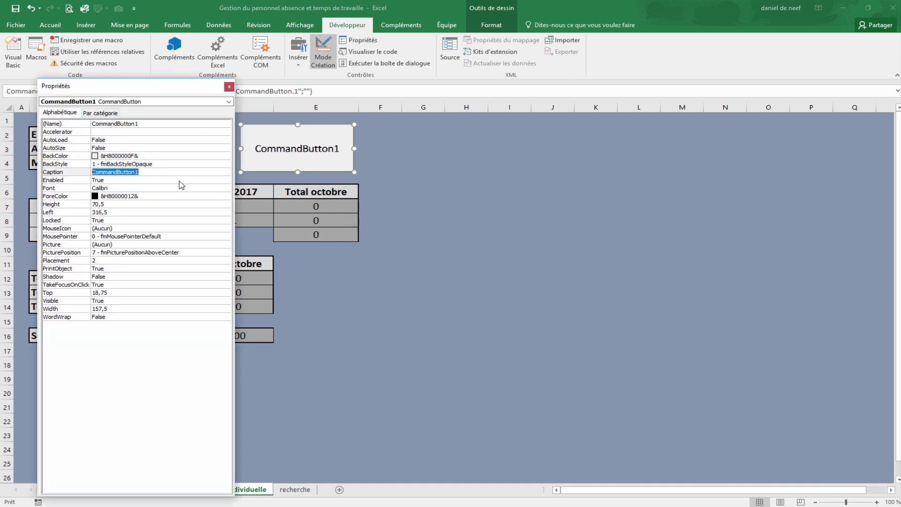
pyautogui.write('Afficher')
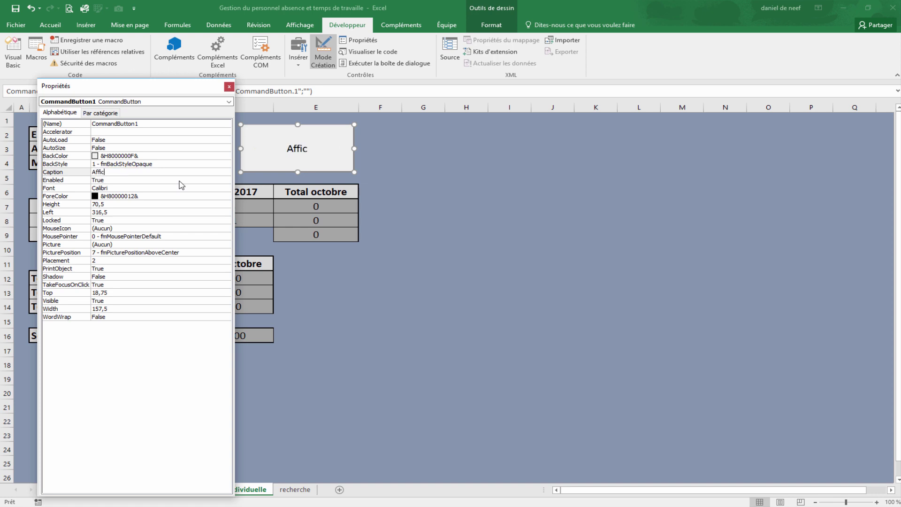
pyautogui.click(363, 297)
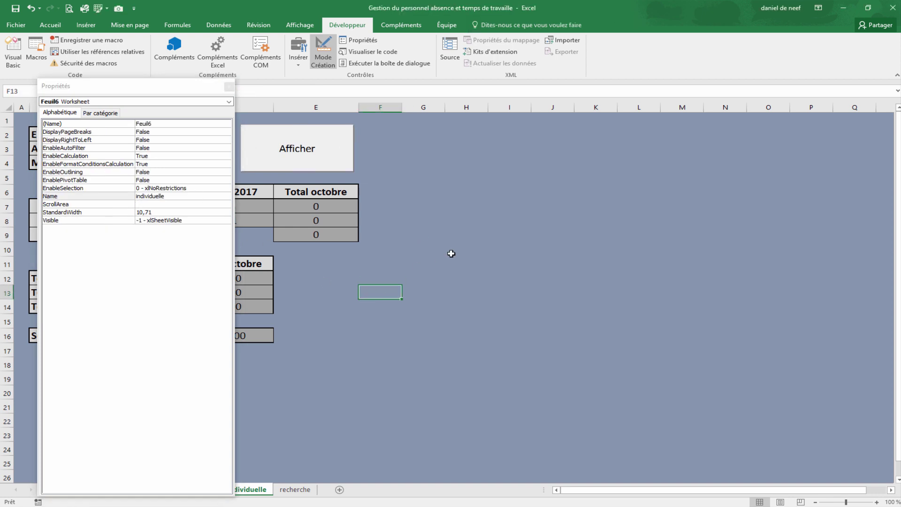
pyautogui.click(451, 251)
pyautogui.click(464, 148)
pyautogui.click(229, 88)
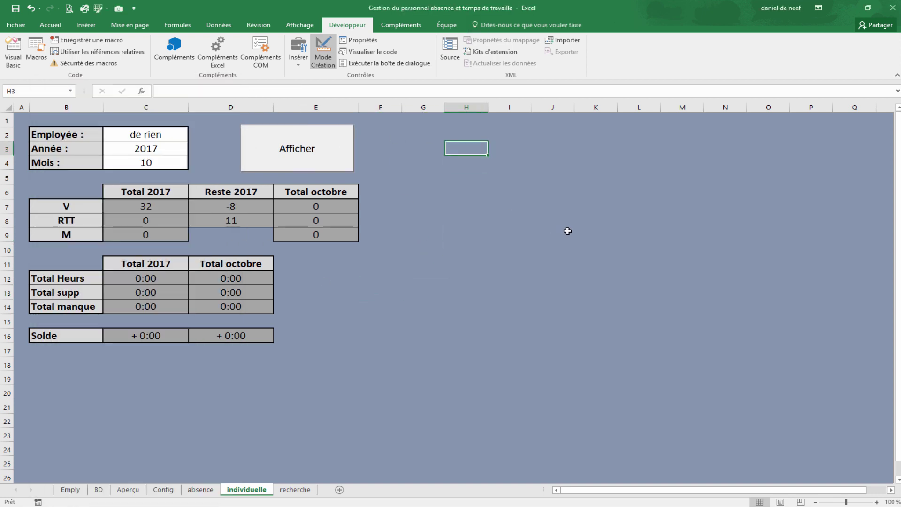
# Draw a form-control list box on the individuelle sheet, spanning roughly from F4 to Q16 beside the summary tables
pyautogui.click(565, 230)
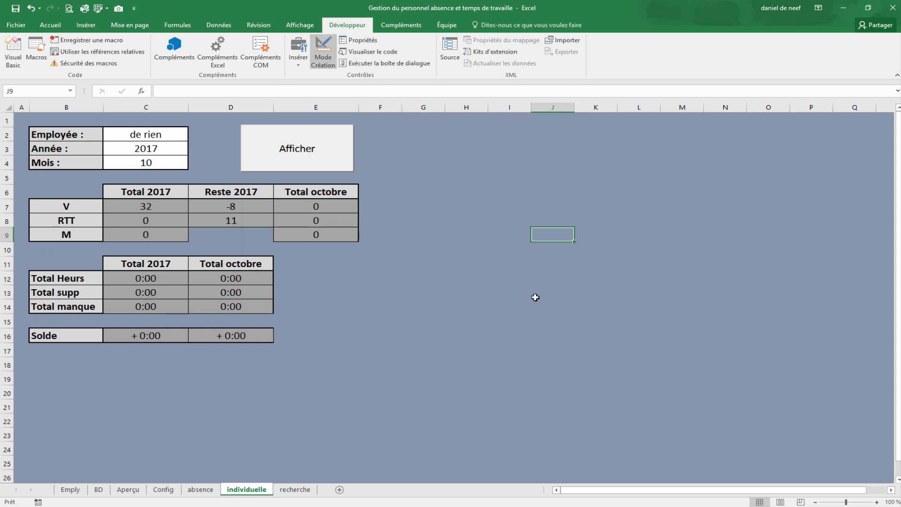
pyautogui.scroll(-1, 544, 291)
pyautogui.scroll(1, 445, 240)
pyautogui.click(299, 52)
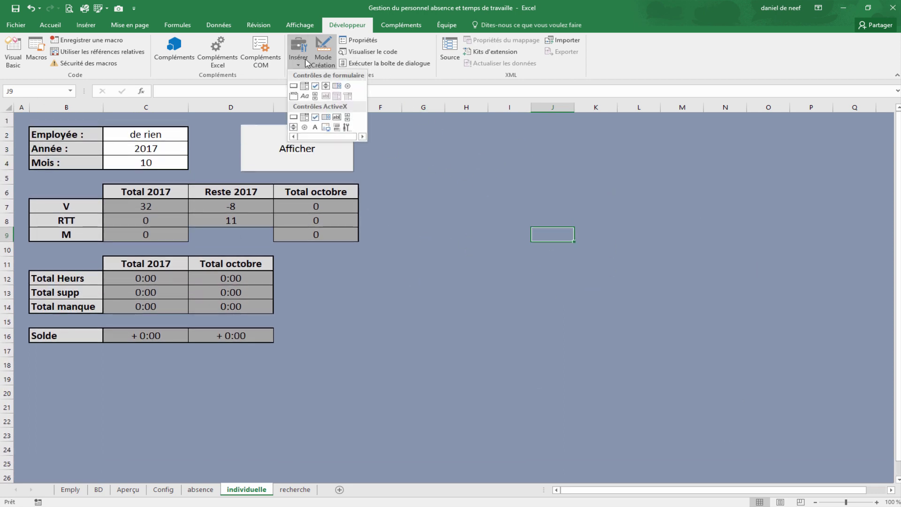
pyautogui.click(341, 90)
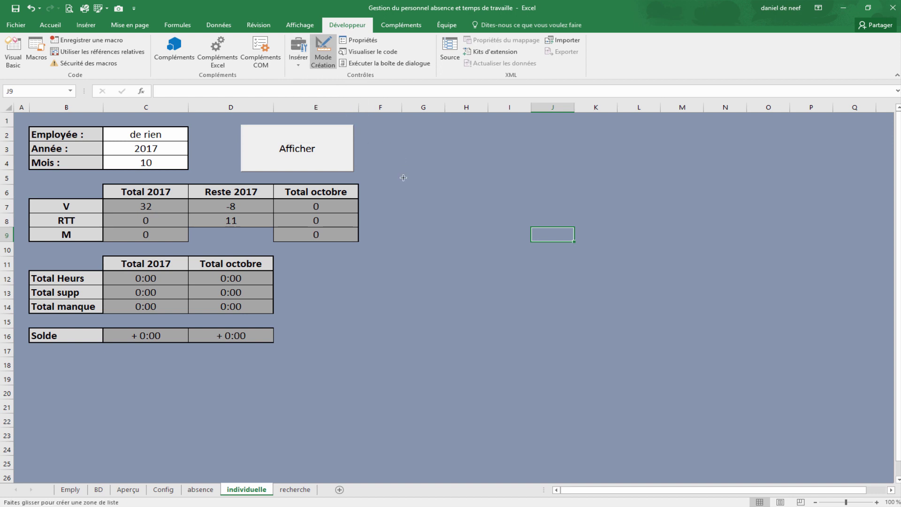
pyautogui.moveTo(388, 160); pyautogui.dragTo(841, 347)
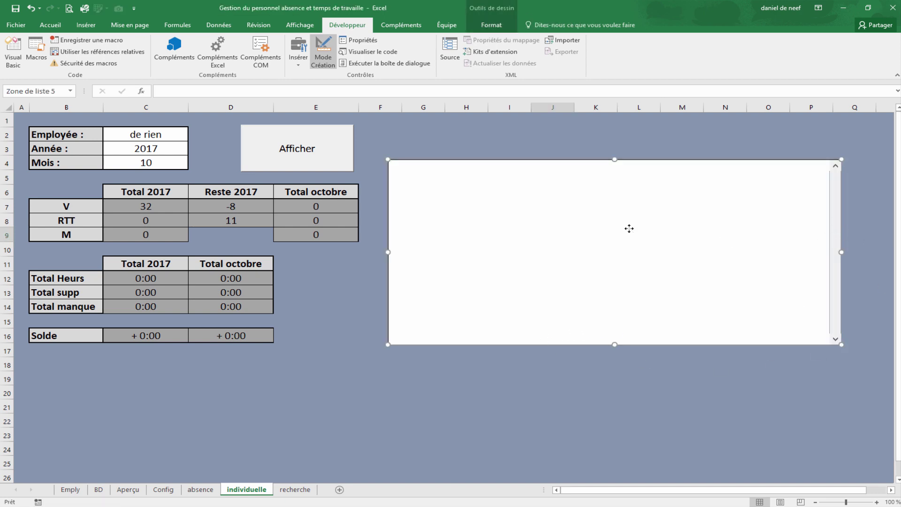
pyautogui.click(478, 147)
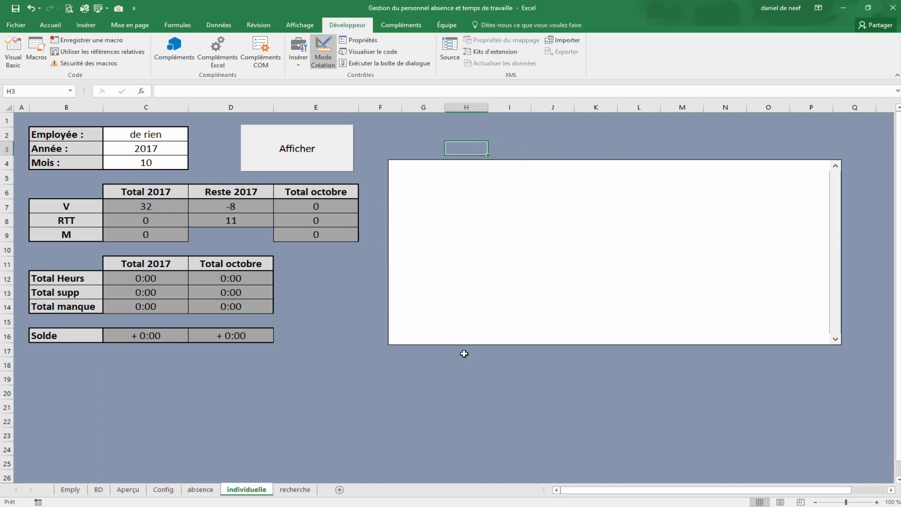
pyautogui.click(470, 395)
pyautogui.click(373, 321)
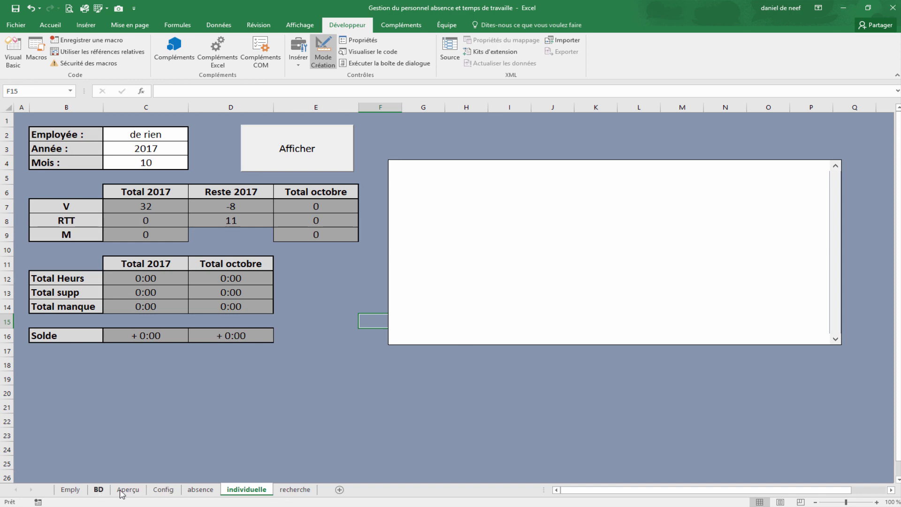
# Review the criteria and extracted records on the recherche sheet and return to the individuelle sheet
pyautogui.click(295, 491)
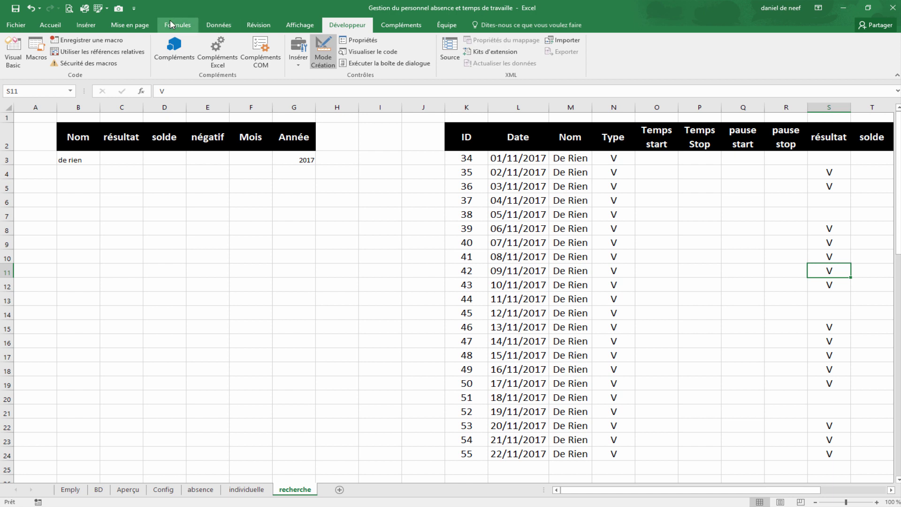
pyautogui.click(170, 23)
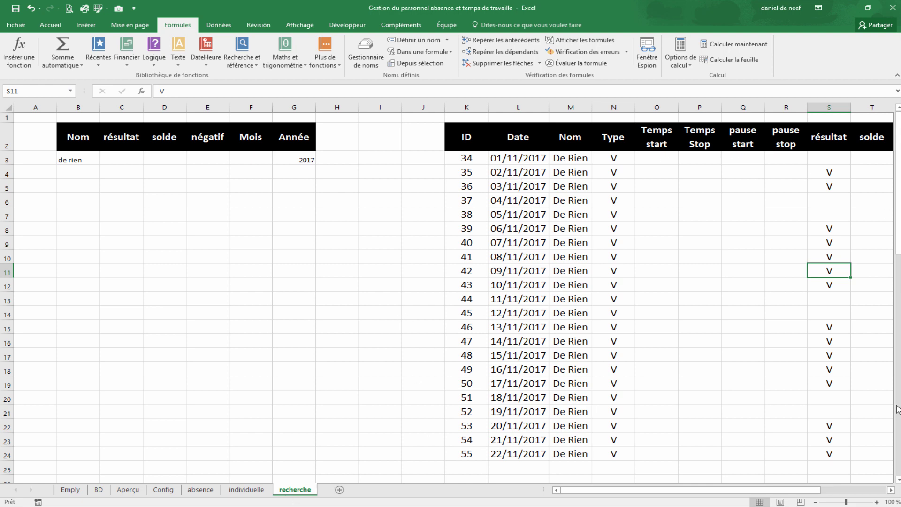
pyautogui.click(246, 489)
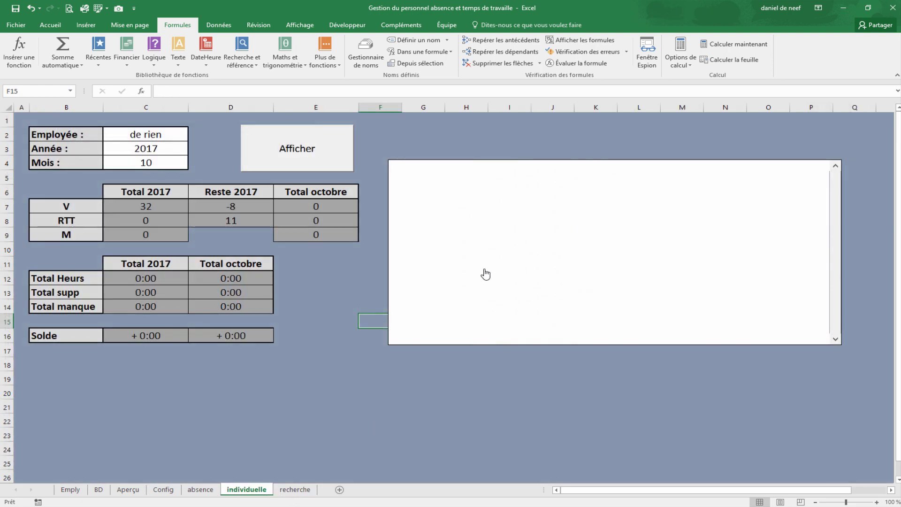
pyautogui.click(422, 426)
pyautogui.click(347, 25)
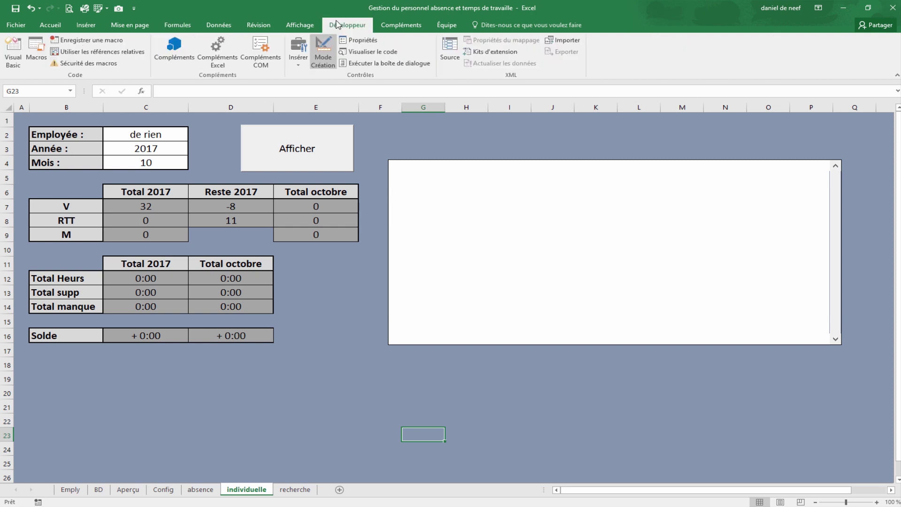
# Open the Afficher button's click procedure and make it call marecherche
pyautogui.click(328, 47)
pyautogui.doubleClick(320, 163)
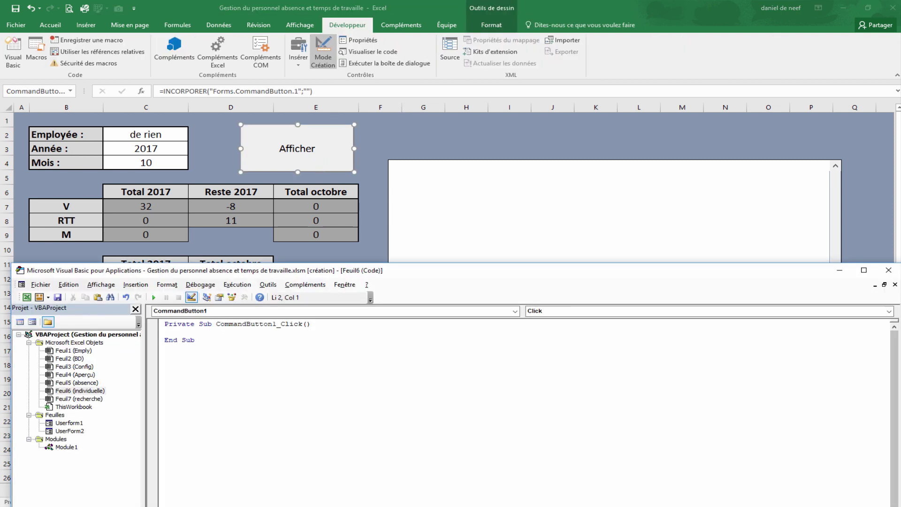
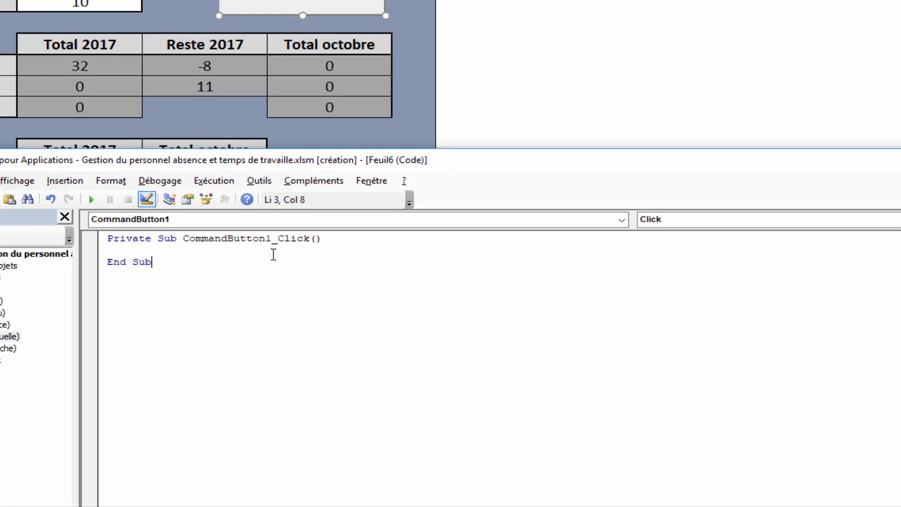
pyautogui.write('ma')
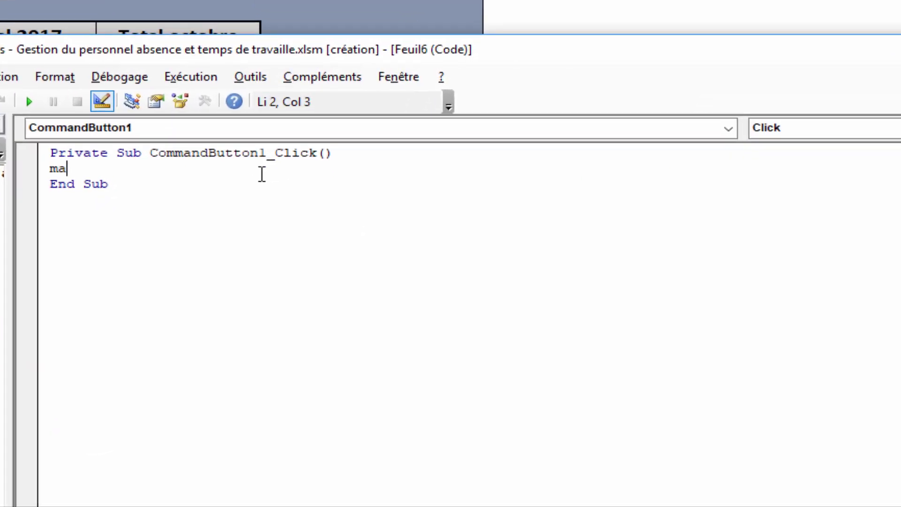
pyautogui.write(' g')
pyautogui.press('BackSpace')
pyautogui.press('BackSpace')
pyautogui.press('BackSpace')
pyautogui.write('areche')
pyautogui.press('BackSpace')
pyautogui.write('erche')
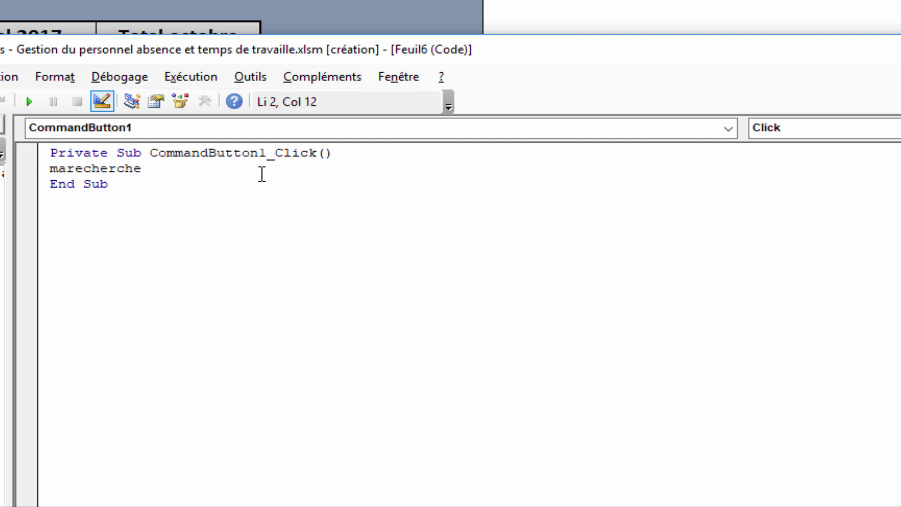
pyautogui.press('Return')
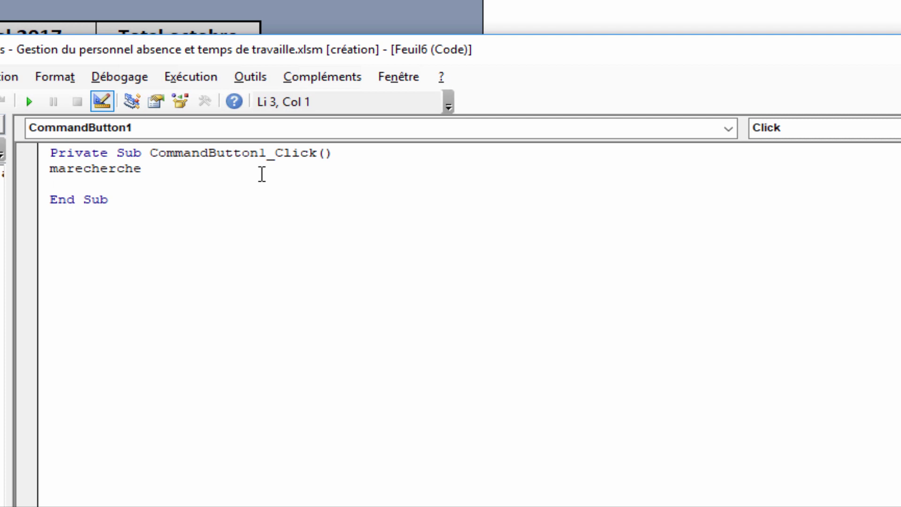
# Add the line Me.ListBox1.ListFillRange = "liste" below marecherche in the click procedure and close the code editor
pyautogui.write('me.lsi')
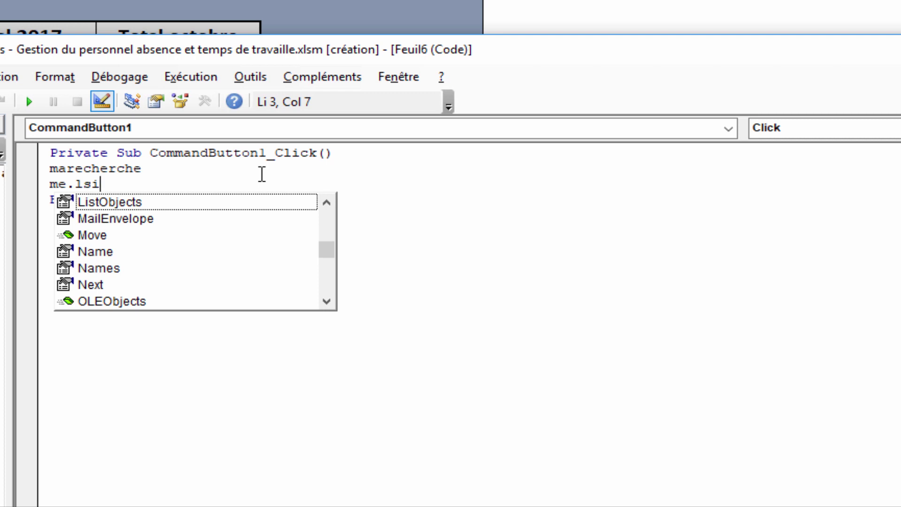
pyautogui.press('BackSpace')
pyautogui.write('t')
pyautogui.press('BackSpace')
pyautogui.press('BackSpace')
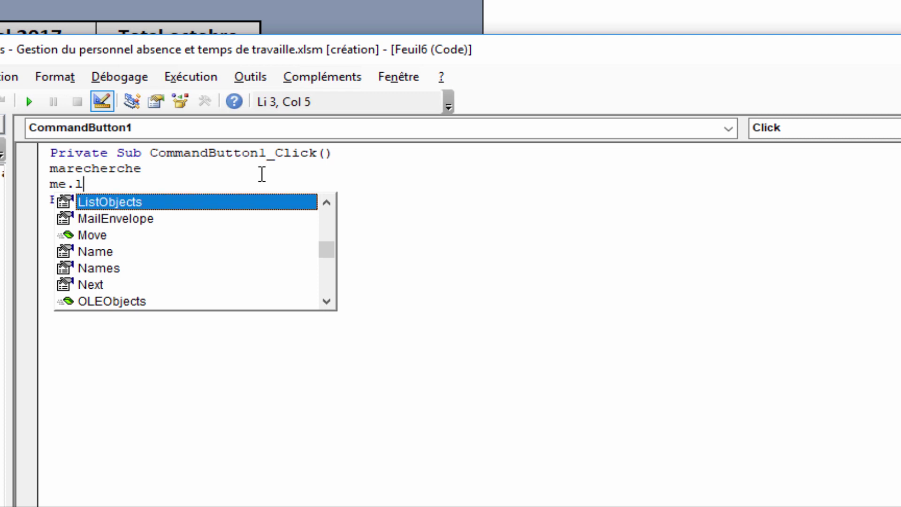
pyautogui.write('ist')
pyautogui.press('BackSpace')
pyautogui.press('BackSpace')
pyautogui.press('BackSpace')
pyautogui.press('BackSpace')
pyautogui.write('list')
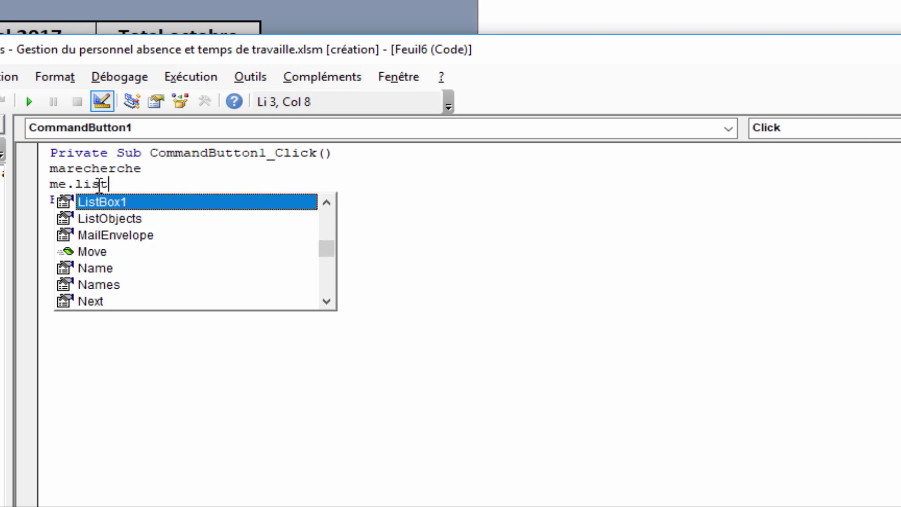
pyautogui.press('Tab')
pyautogui.write('.')
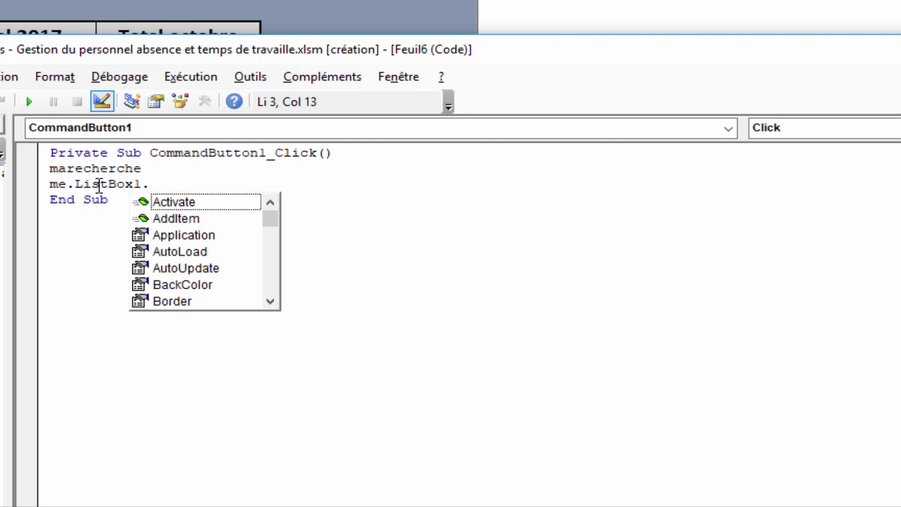
pyautogui.write('lis')
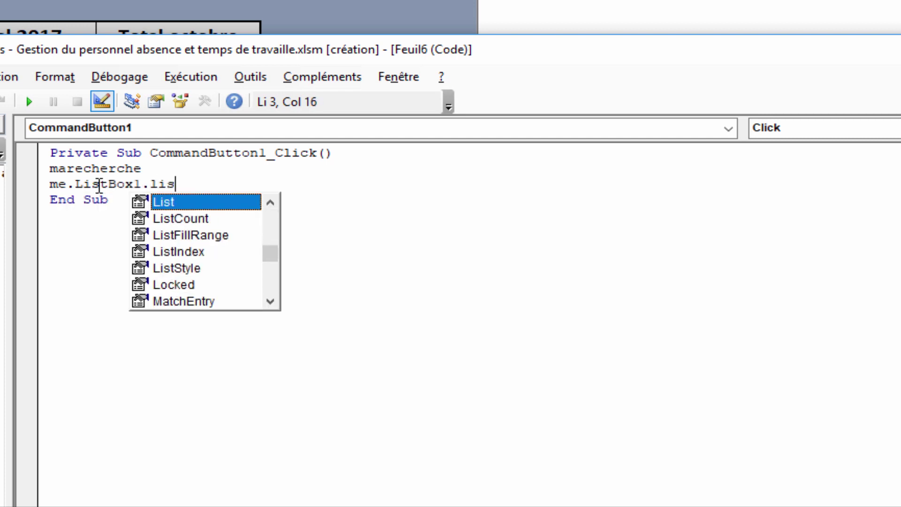
pyautogui.press('Down')
pyautogui.press('Down')
pyautogui.press('Tab')
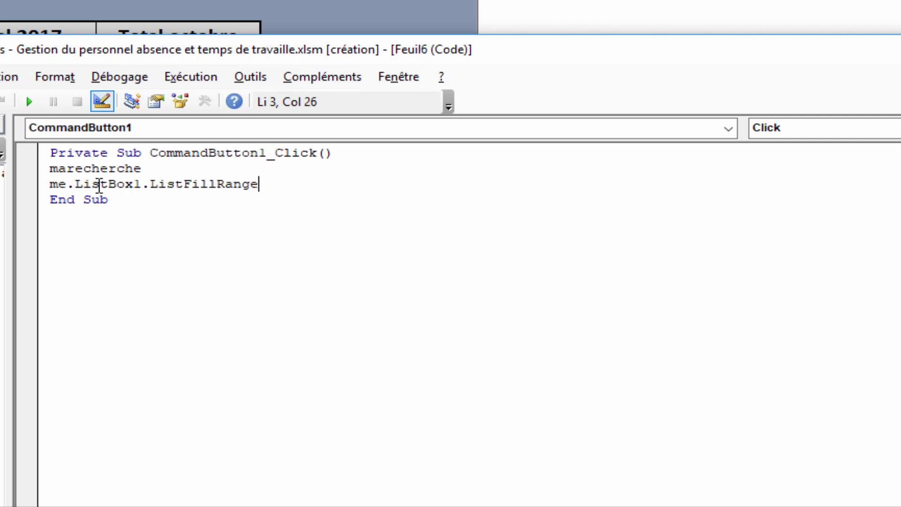
pyautogui.write('= "liste"')
pyautogui.press('Down')
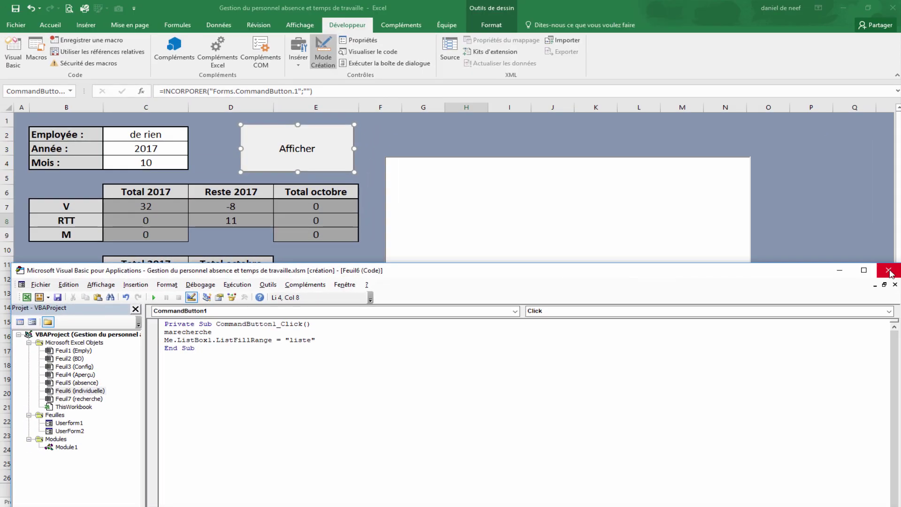
pyautogui.click(889, 271)
# Leave design mode and run the Afficher button to fill the list box on the individuelle sheet
pyautogui.click(777, 268)
pyautogui.click(323, 52)
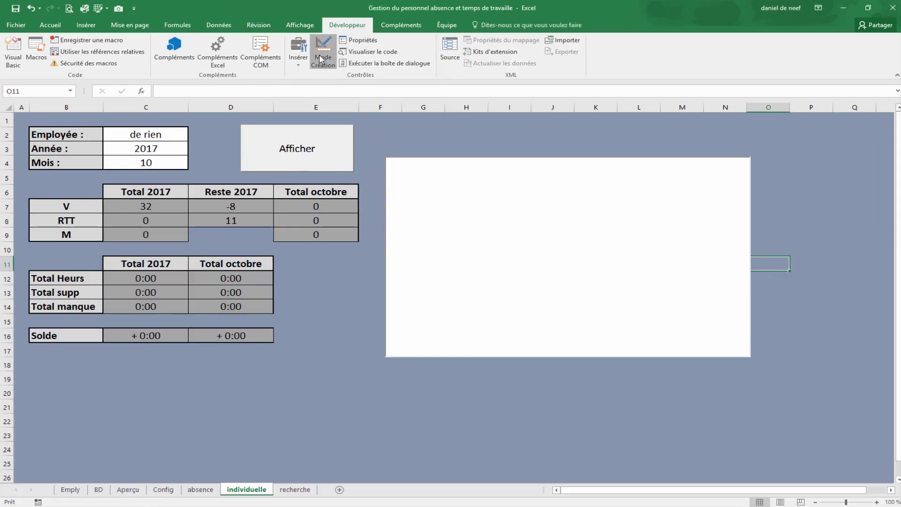
pyautogui.click(289, 159)
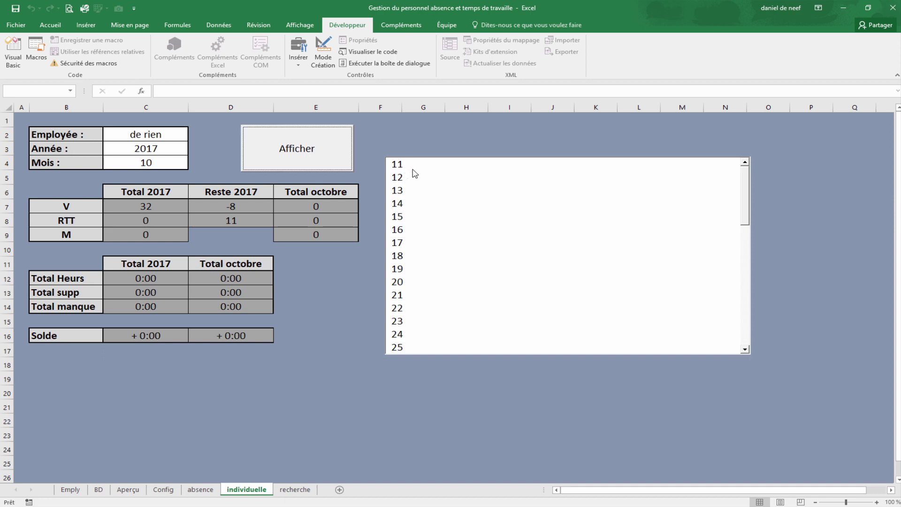
# Enter another employee's name in C2, run Afficher and browse the list box
pyautogui.click(162, 133)
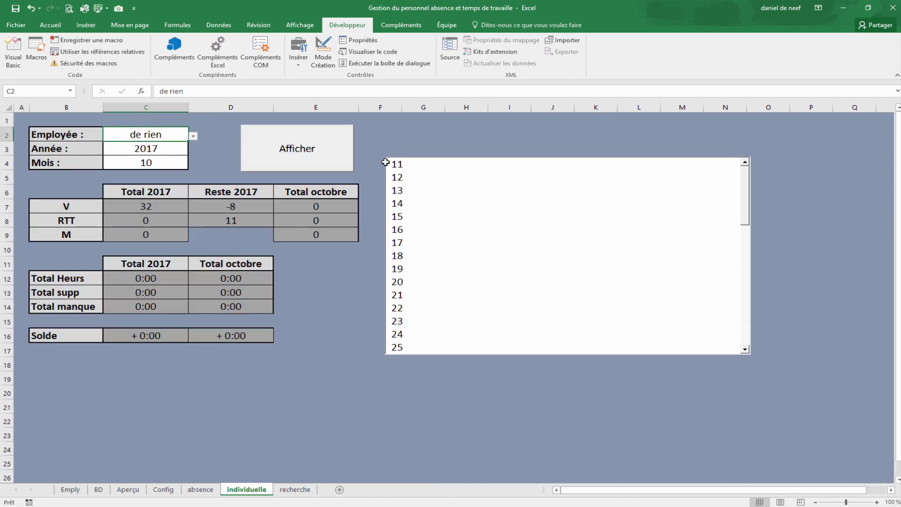
pyautogui.write('daniel')
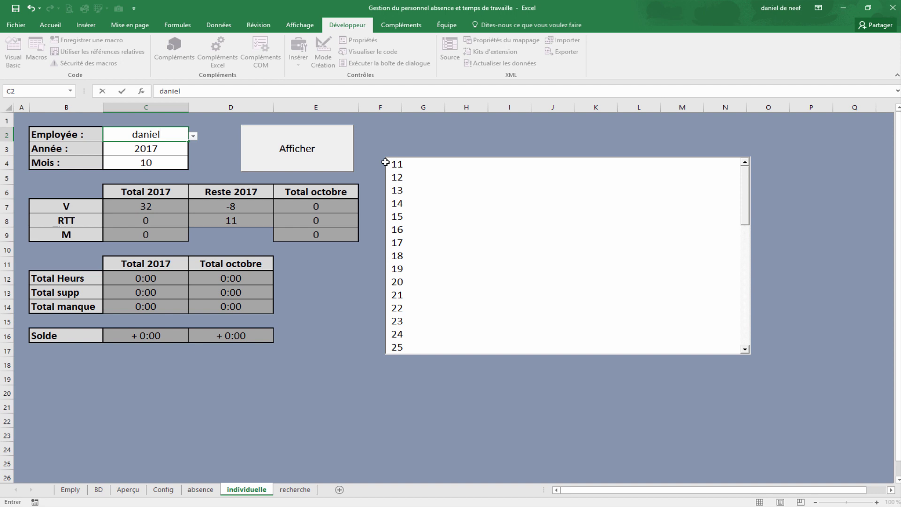
pyautogui.click(341, 158)
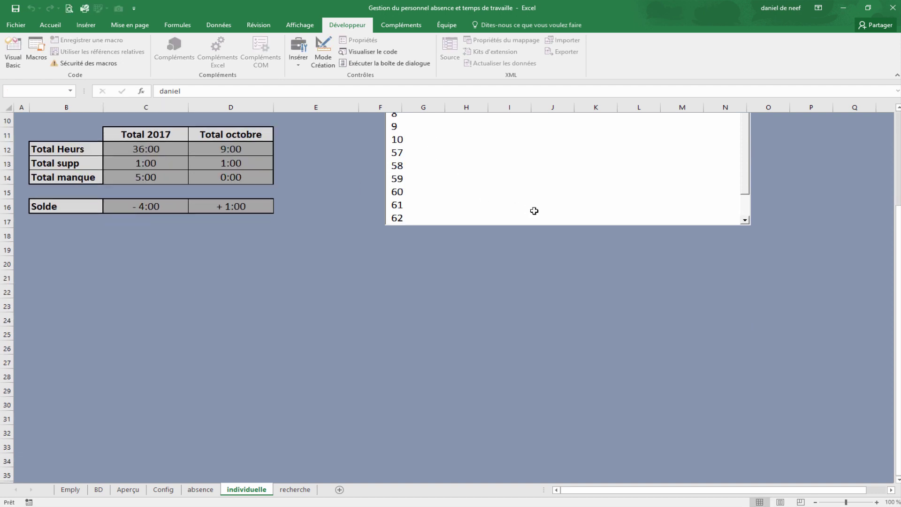
pyautogui.moveTo(746, 206); pyautogui.dragTo(185, 152)
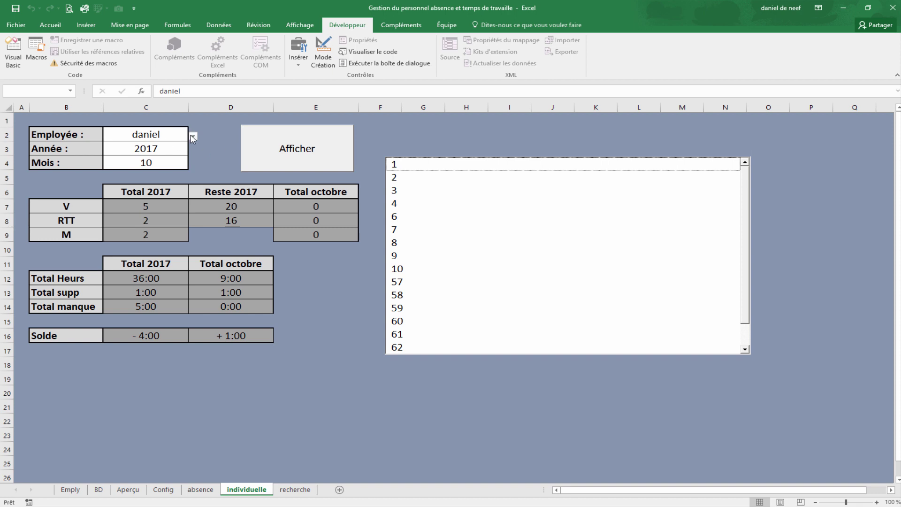
# Choose a different employee in C2, refresh the list box with Afficher and check the extraction on the recherche sheet
pyautogui.click(193, 137)
pyautogui.click(170, 155)
pyautogui.click(306, 162)
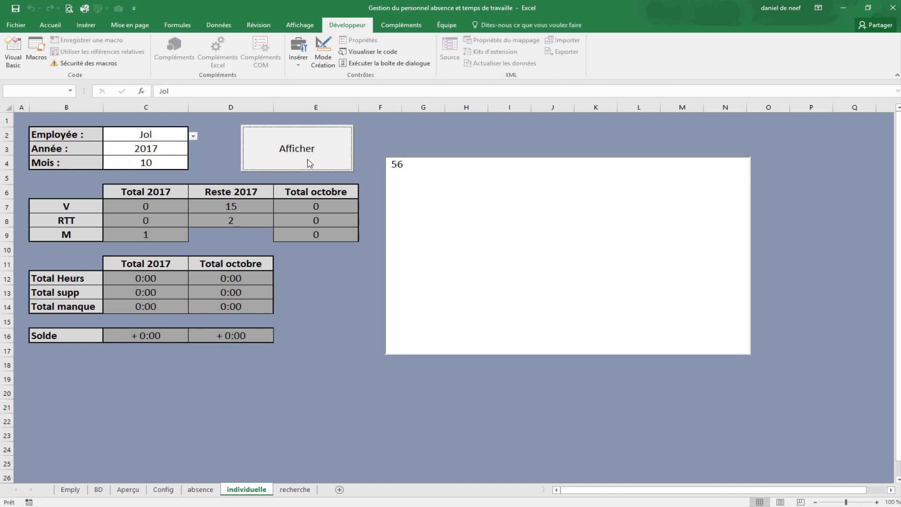
pyautogui.click(404, 165)
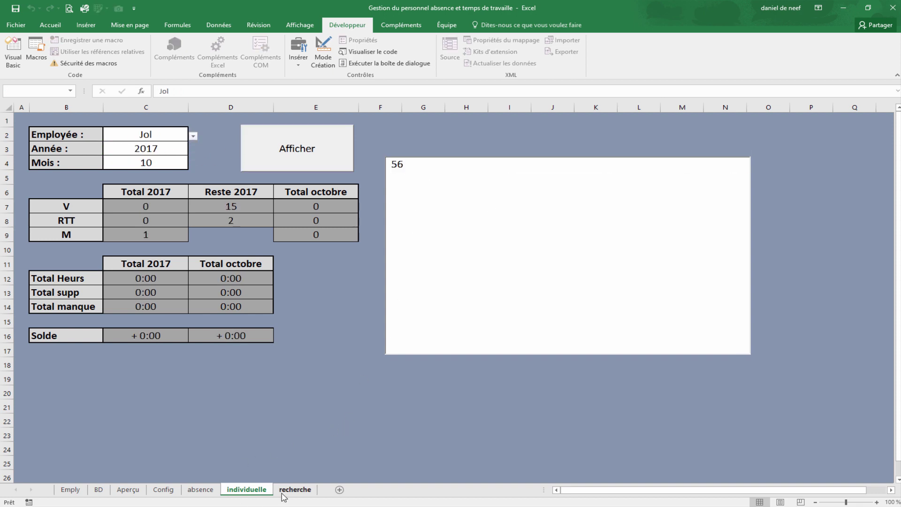
pyautogui.click(295, 490)
pyautogui.click(249, 490)
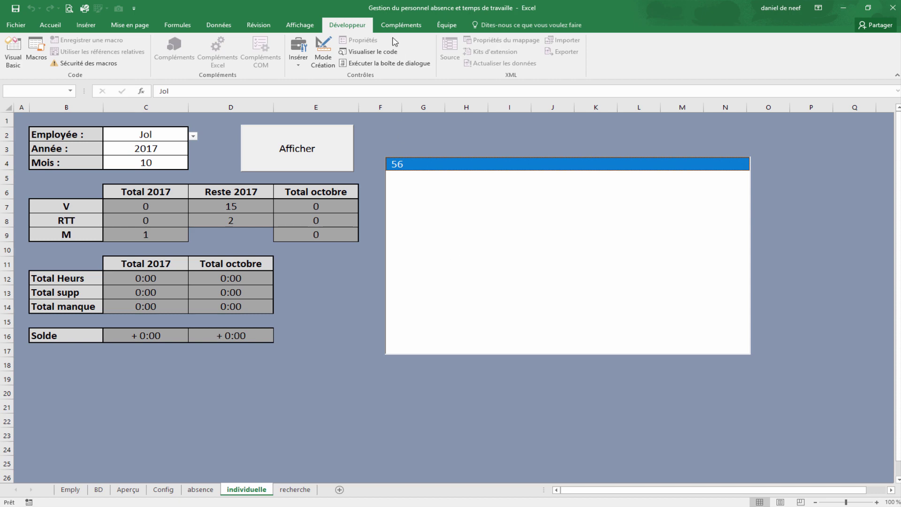
# Return to design mode and set the list box's ColumnCount property to 15
pyautogui.click(322, 53)
pyautogui.click(465, 223)
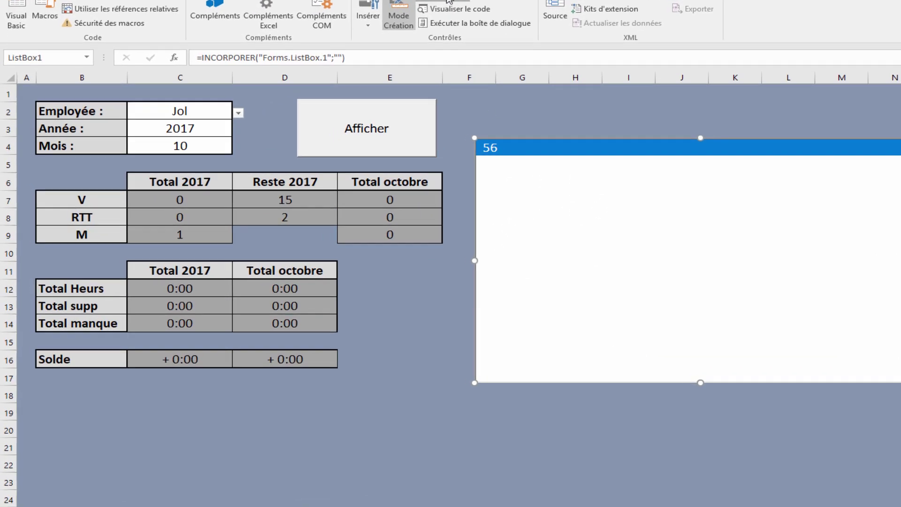
pyautogui.click(363, 40)
pyautogui.click(134, 145)
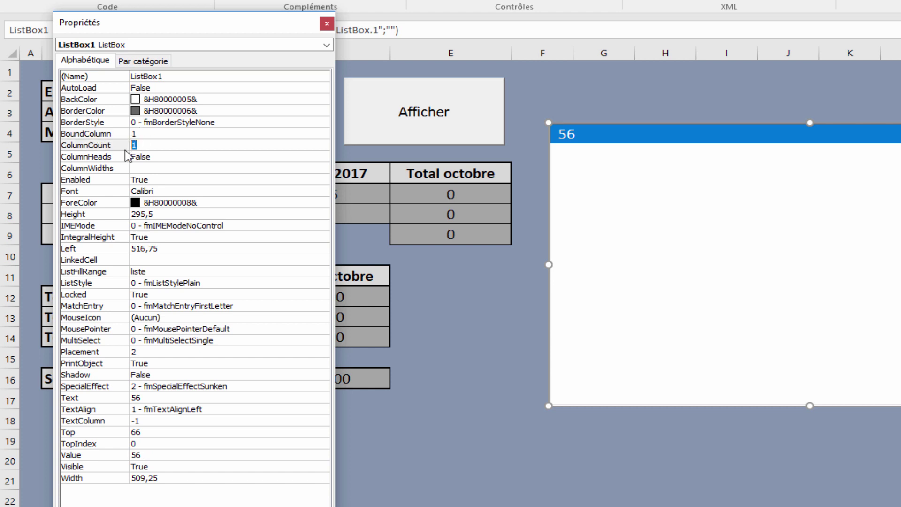
pyautogui.write('15')
pyautogui.press('Return')
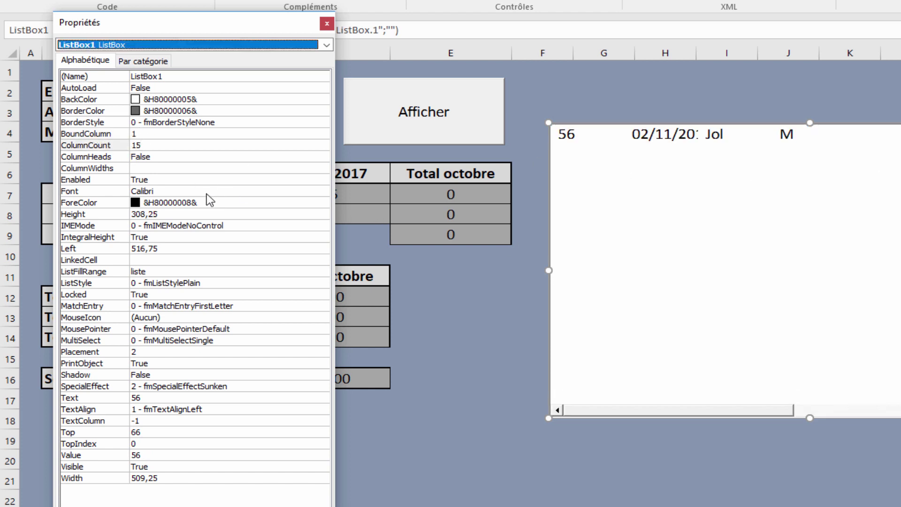
# Set the list box's ColumnWidths property to 0;75
pyautogui.click(188, 168)
pyautogui.click(159, 157)
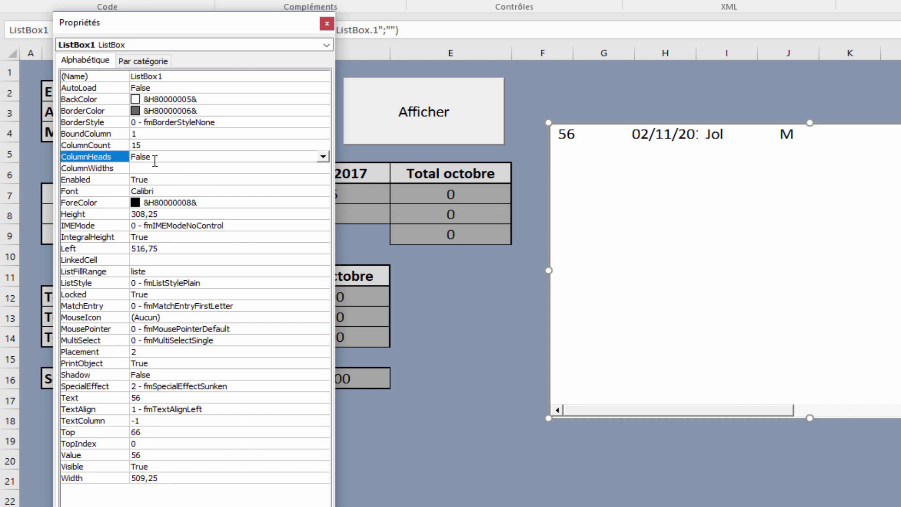
pyautogui.click(147, 168)
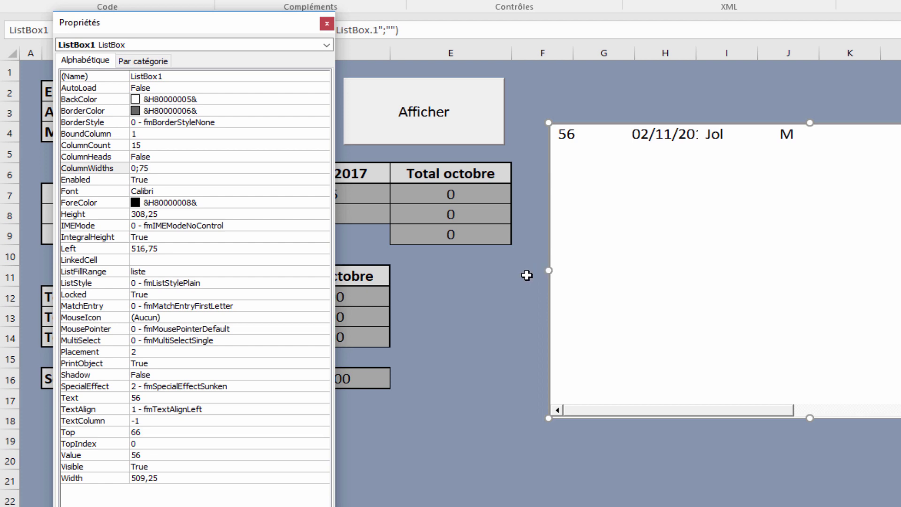
pyautogui.click(204, 180)
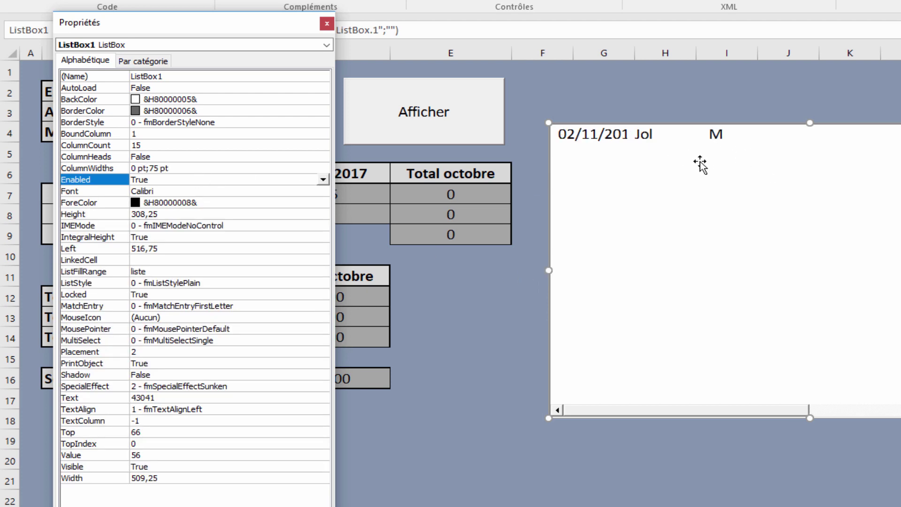
pyautogui.press('Up')
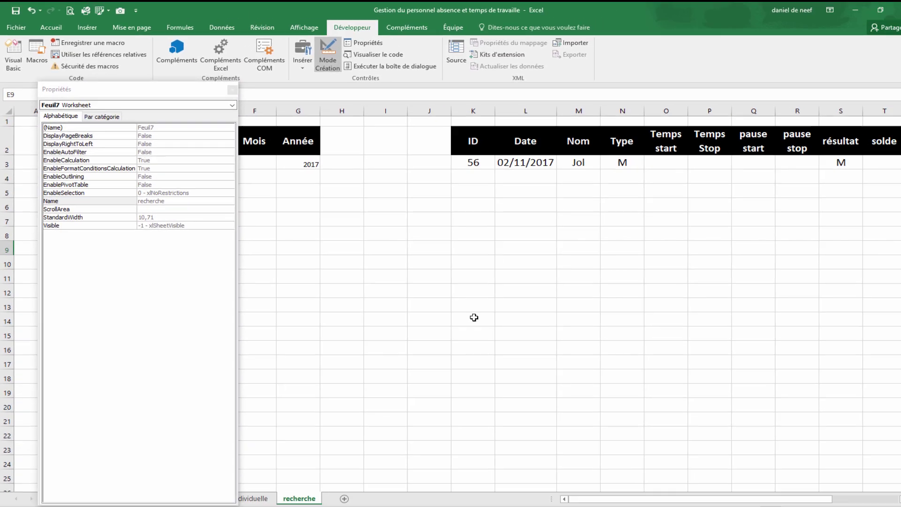
# Check the extracted columns on the recherche sheet, enter 0 above the ID header in K1, and close the properties window
pyautogui.click(516, 274)
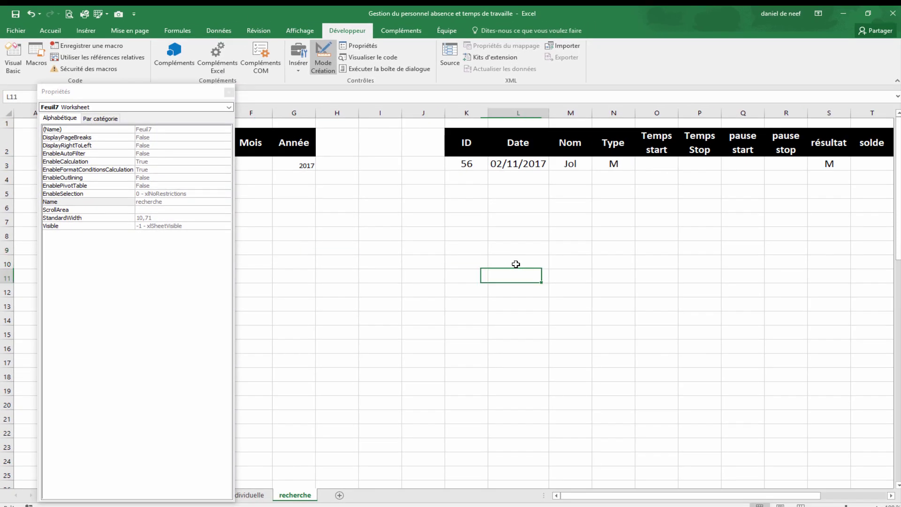
pyautogui.click(574, 165)
pyautogui.click(601, 164)
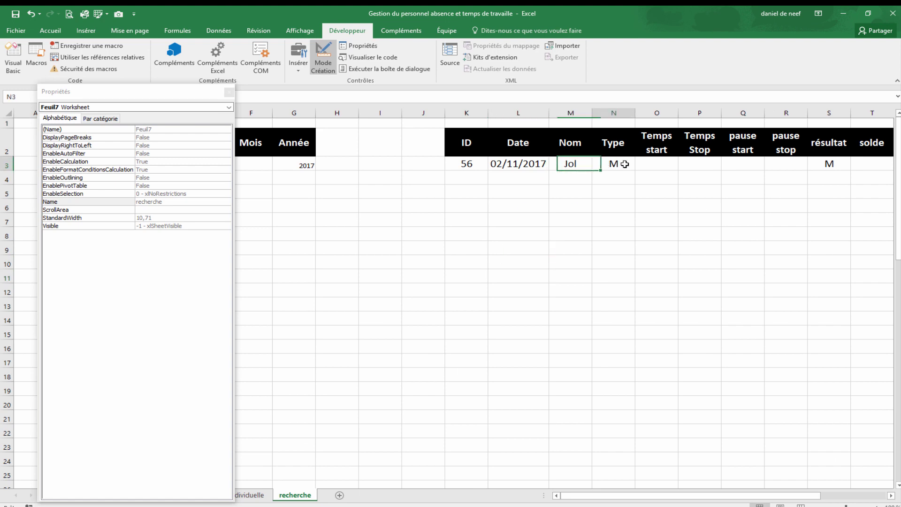
pyautogui.click(662, 167)
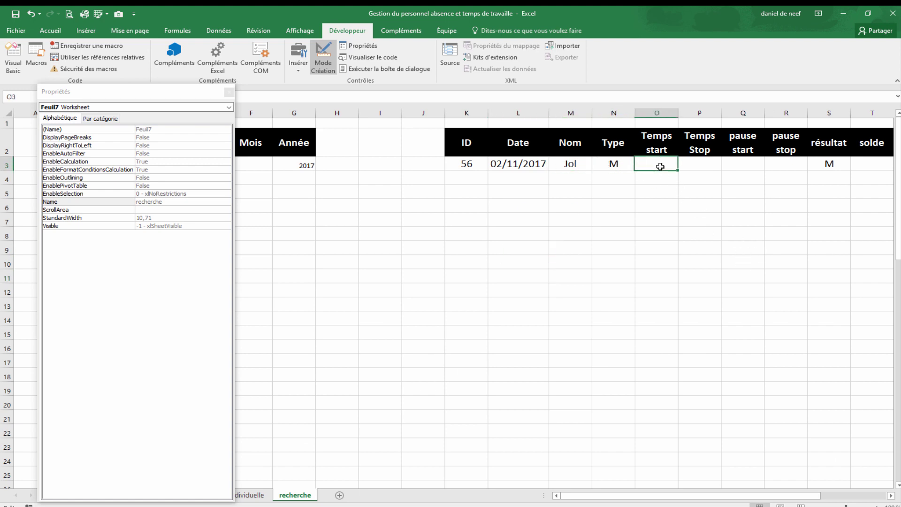
pyautogui.click(832, 170)
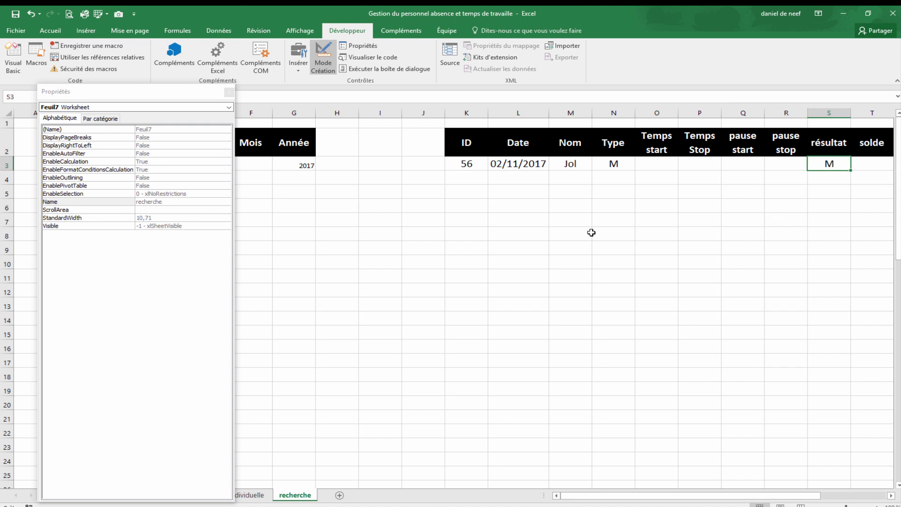
pyautogui.click(475, 124)
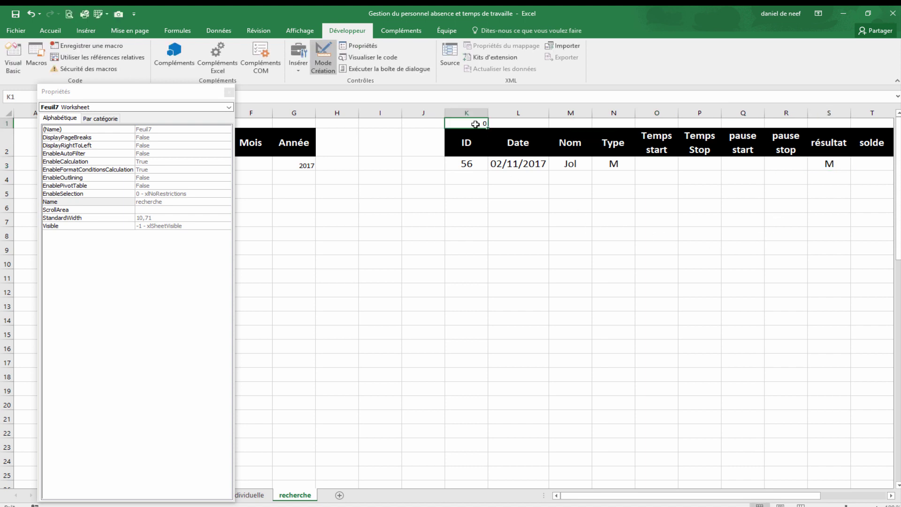
pyautogui.click(542, 196)
pyautogui.click(510, 125)
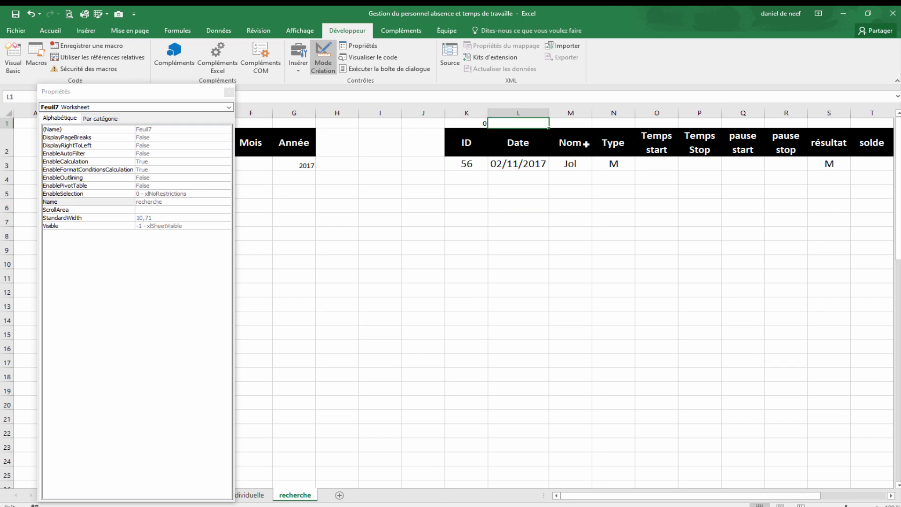
pyautogui.click(229, 92)
pyautogui.click(700, 290)
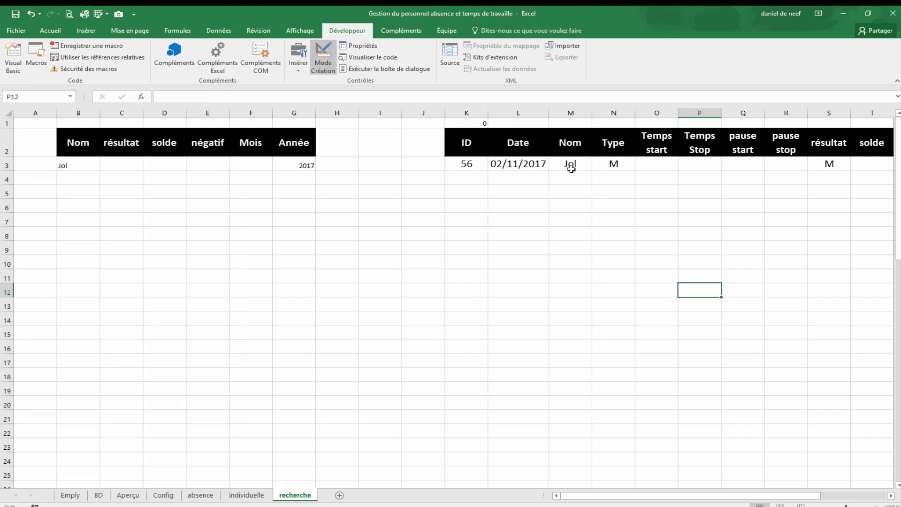
# Enter the column widths 75, 0, 0 and 75 in L1:O1, above the Date, Nom, Type and Temps start headers
pyautogui.click(536, 124)
pyautogui.write('75')
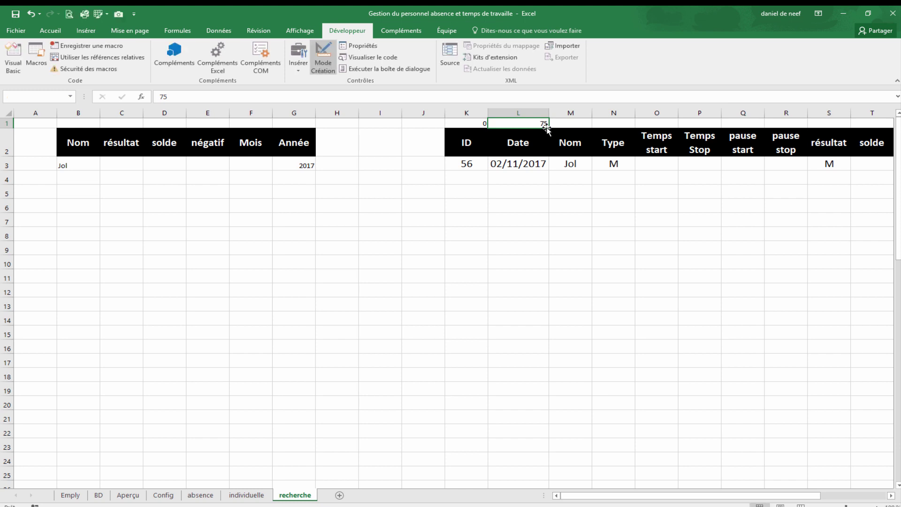
pyautogui.press('Tab')
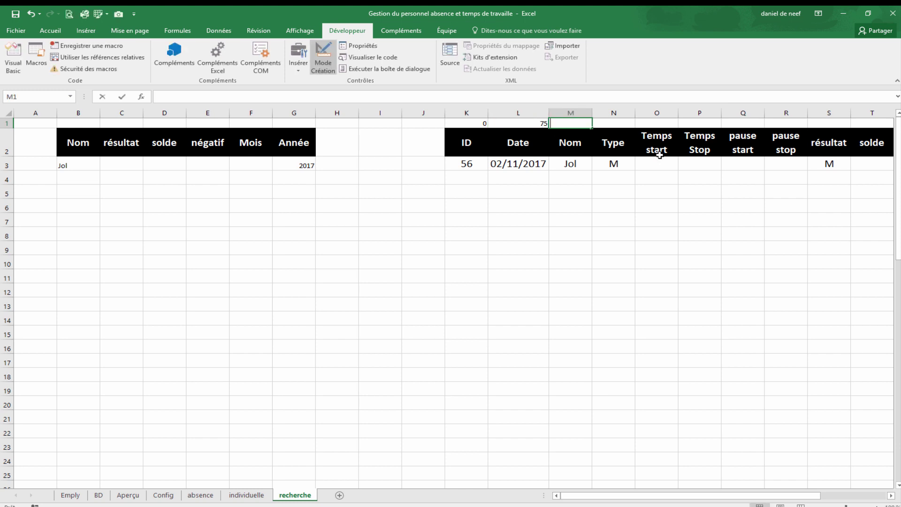
pyautogui.write('0')
pyautogui.press('Tab')
pyautogui.write('0')
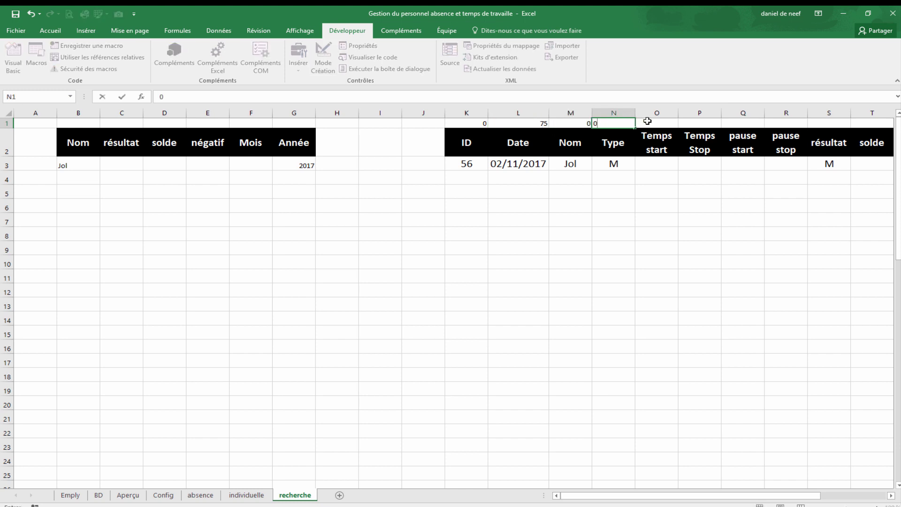
pyautogui.press('Tab')
pyautogui.write('0')
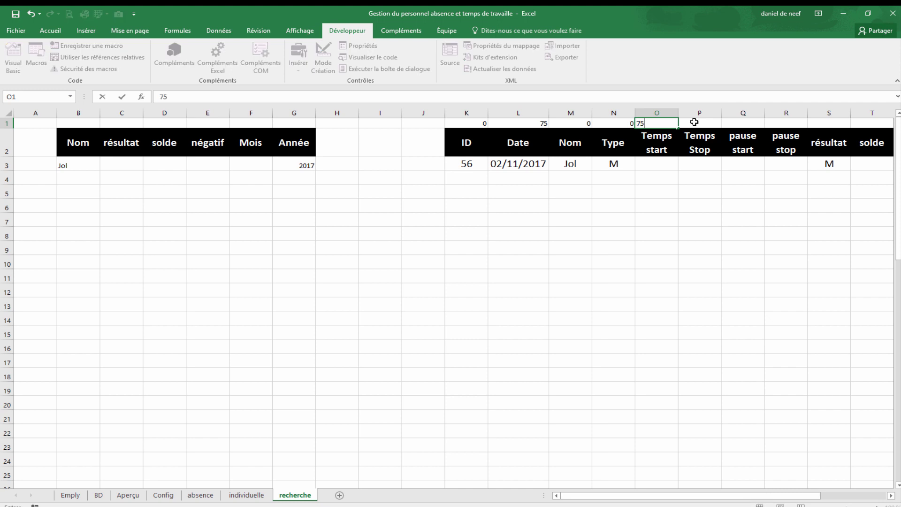
# Enter a width of 75 in each cell of P1:T1, above the Temps Stop through solde headers
pyautogui.click(694, 122)
pyautogui.write('75')
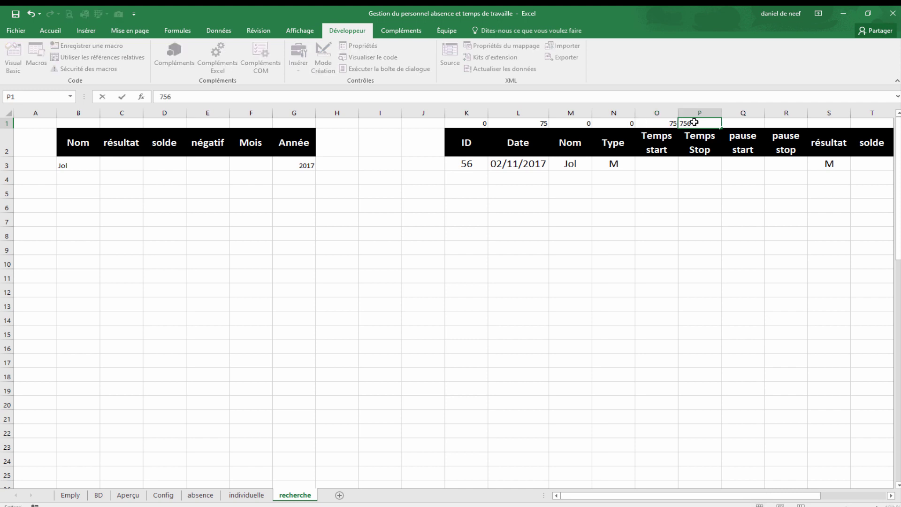
pyautogui.click(734, 123)
pyautogui.write('7')
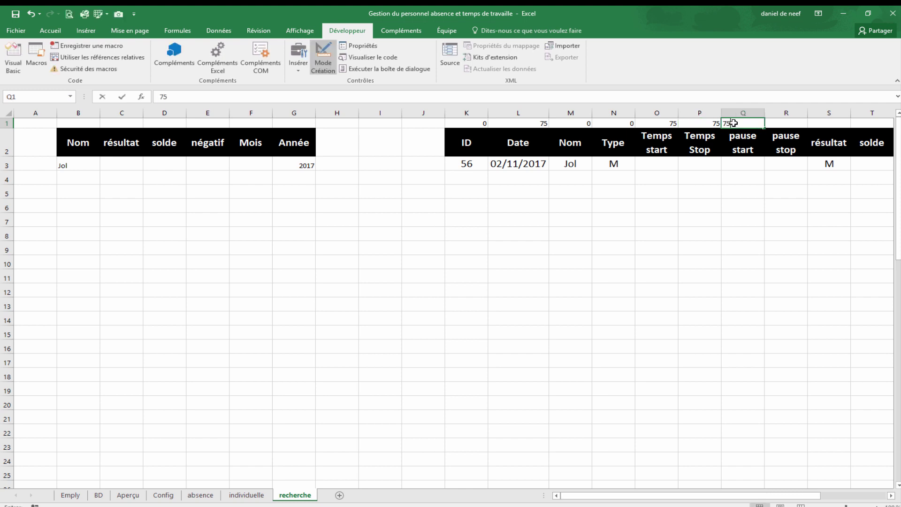
pyautogui.write('5')
pyautogui.click(772, 122)
pyautogui.write('75')
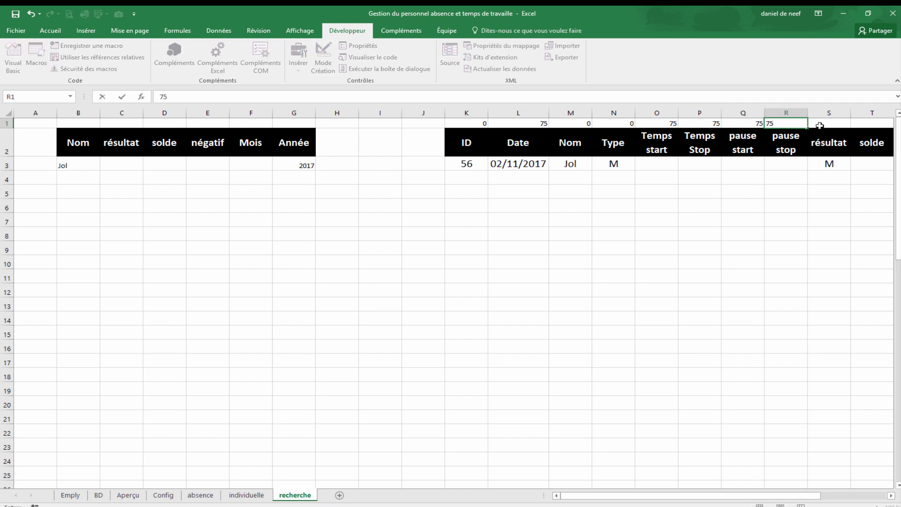
pyautogui.click(822, 125)
pyautogui.write('75')
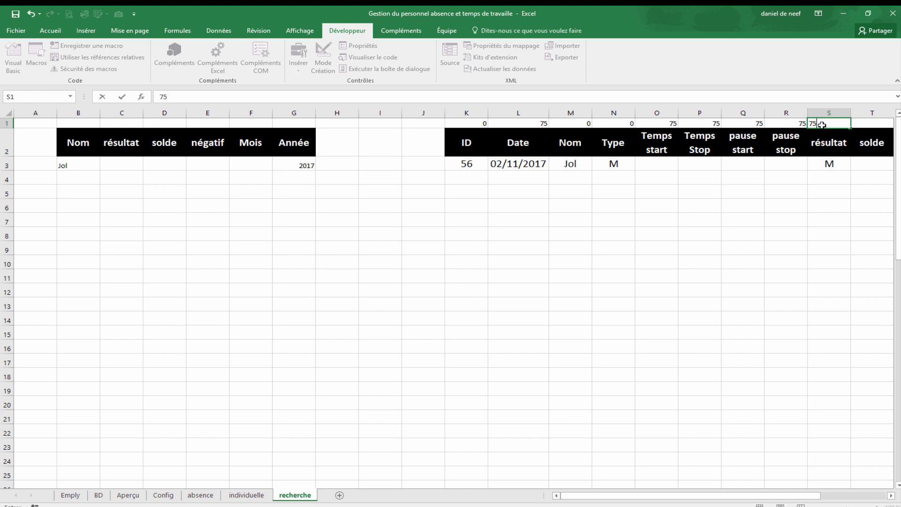
pyautogui.click(868, 124)
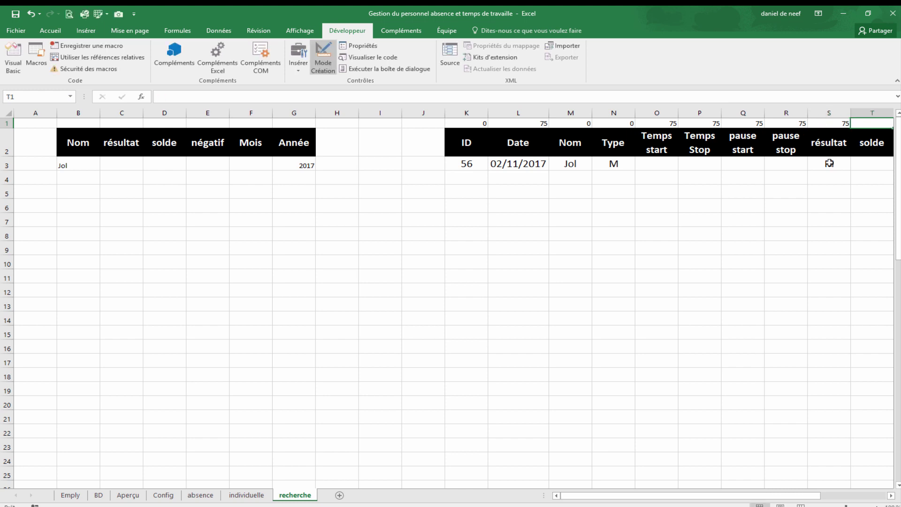
pyautogui.moveTo(779, 496); pyautogui.dragTo(843, 496)
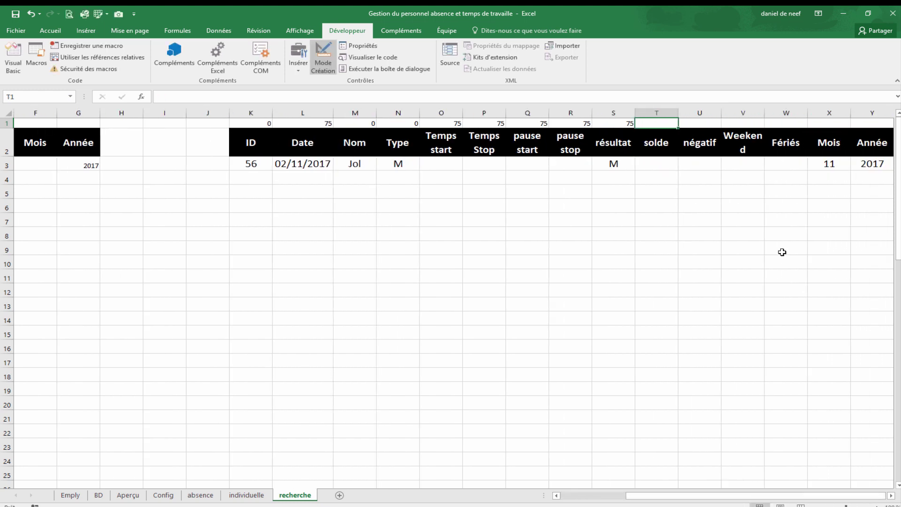
pyautogui.write('75')
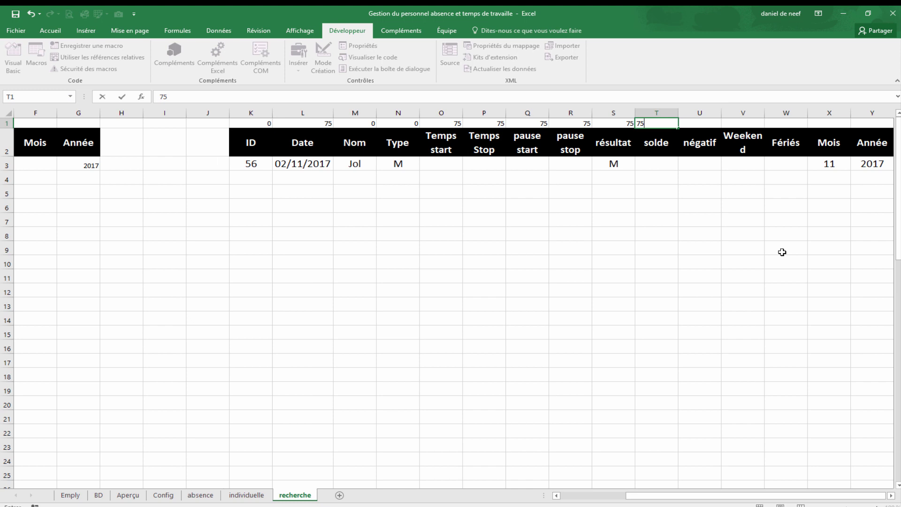
# Enter a width of 0 in each cell of U1:Y1, above the négatif through Année headers
pyautogui.click(701, 125)
pyautogui.write('0')
pyautogui.click(738, 125)
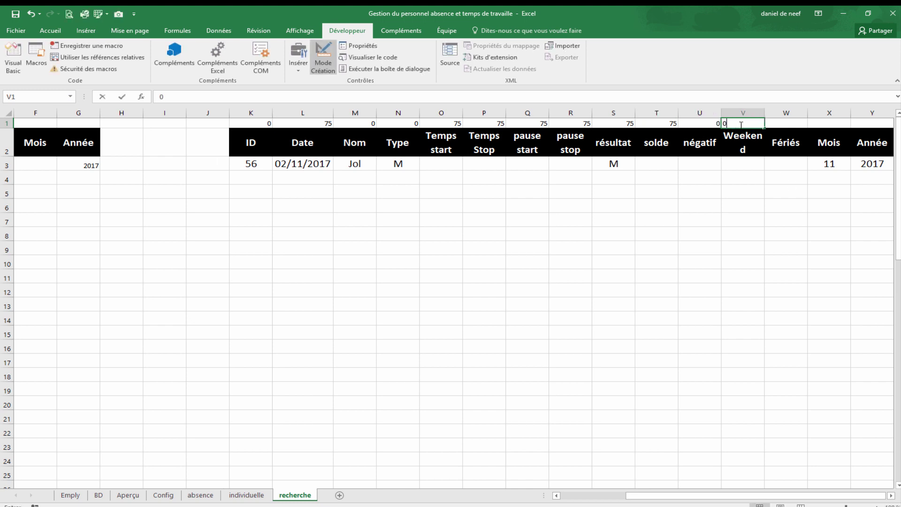
pyautogui.write('0')
pyautogui.click(780, 125)
pyautogui.write('0')
pyautogui.click(849, 123)
pyautogui.write('0')
pyautogui.click(869, 123)
pyautogui.write('0')
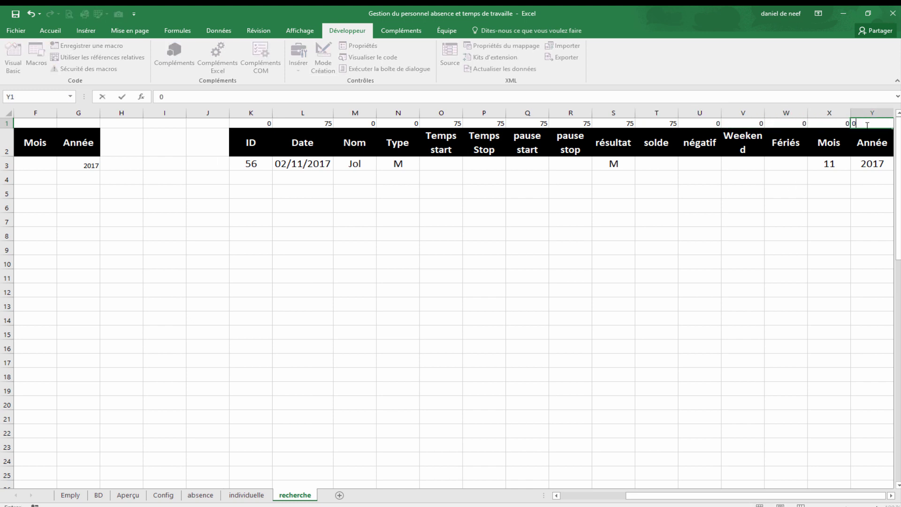
pyautogui.click(826, 220)
pyautogui.click(521, 387)
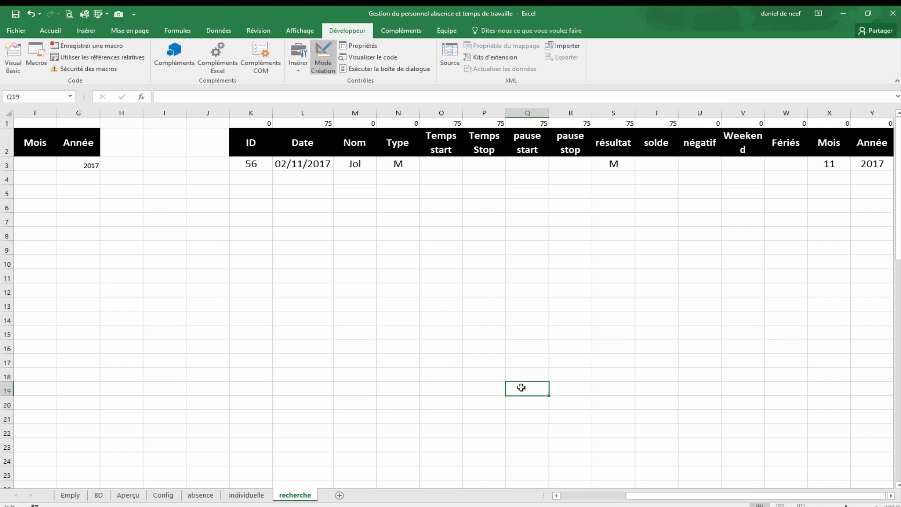
# Copy the width values in K1:Y1 and open the properties of the list box on the individuelle sheet
pyautogui.moveTo(254, 123); pyautogui.dragTo(893, 125)
pyautogui.hotkey('ctrl', 'c')
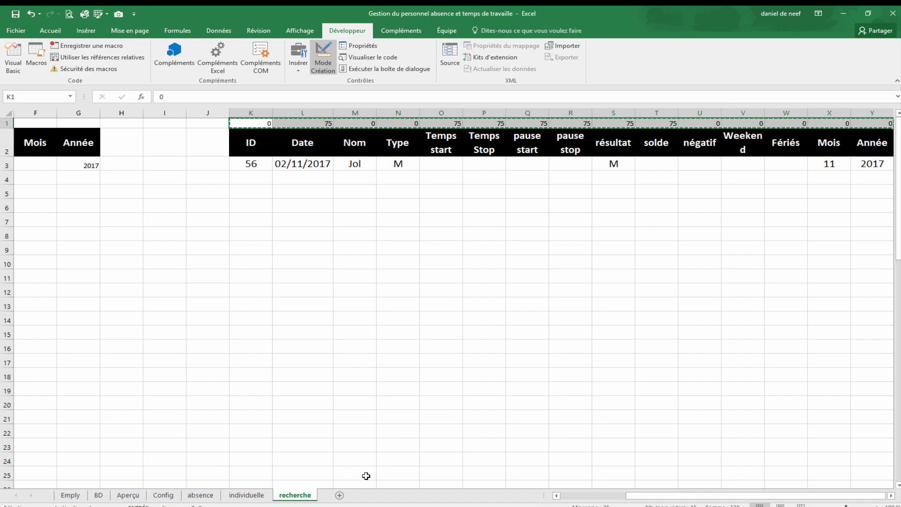
pyautogui.click(247, 495)
pyautogui.click(446, 277)
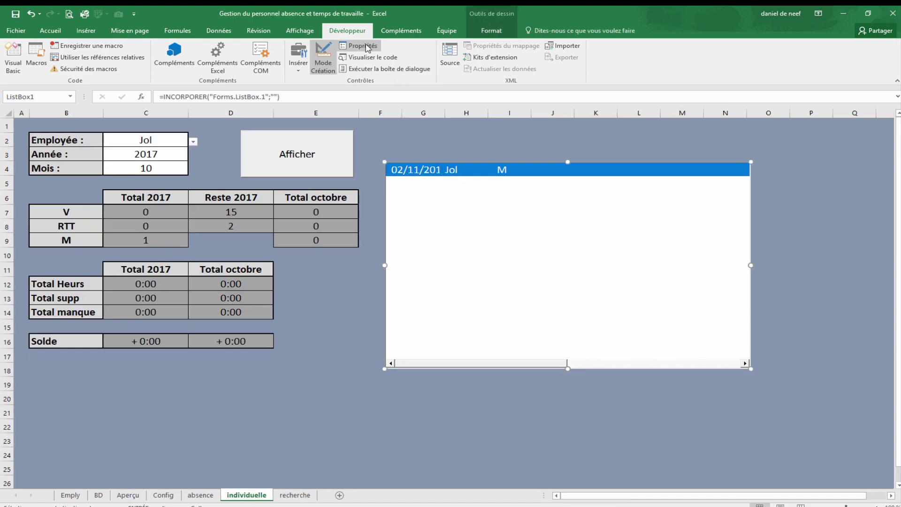
pyautogui.click(363, 45)
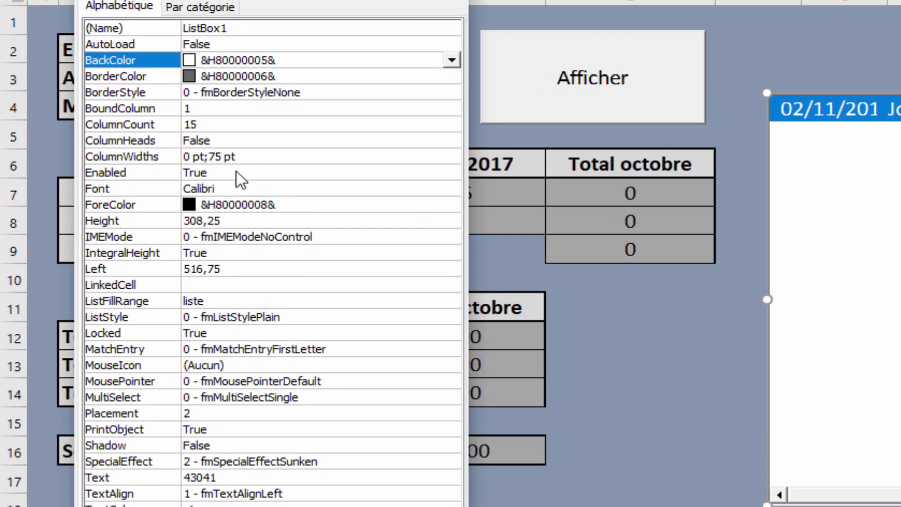
# Paste the copied widths into the list box's ColumnWidths property and separate them with semicolons as 0;75;0;0;75;75;75;75;75;75;0;0;0;0;0
pyautogui.click(159, 181)
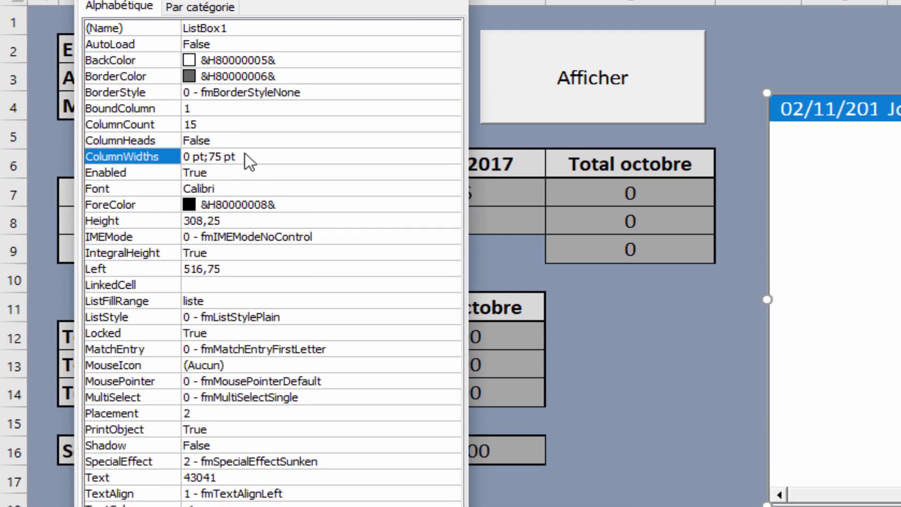
pyautogui.press('Return')
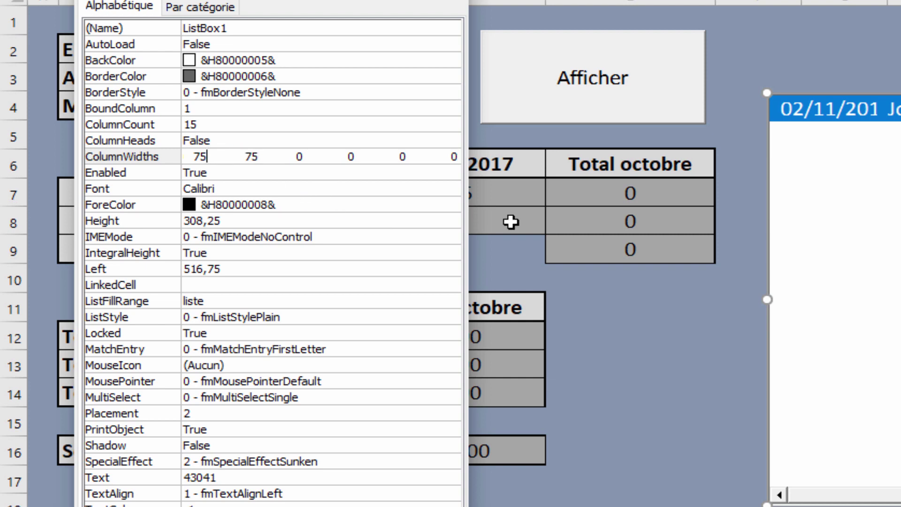
pyautogui.press('Left')
pyautogui.press('Left')
pyautogui.press('Left')
pyautogui.press('Left')
pyautogui.press('Left')
pyautogui.press('Left')
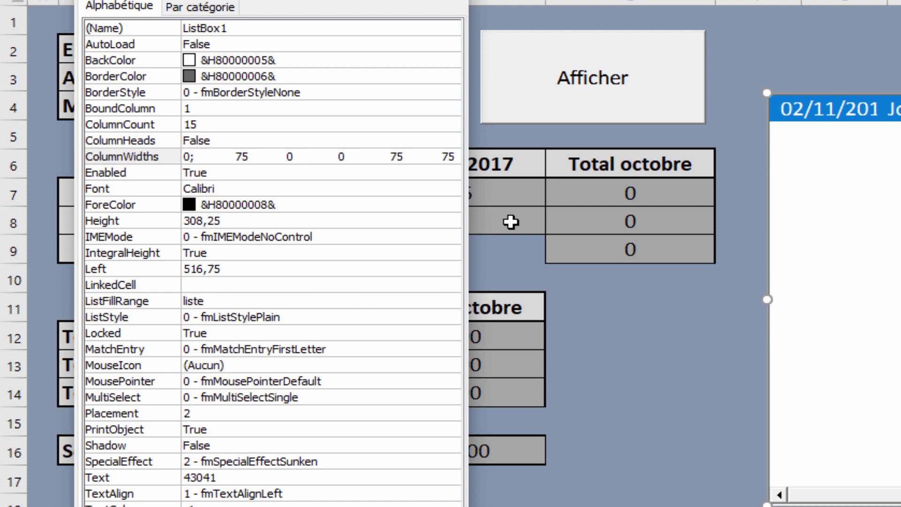
pyautogui.press('Delete')
pyautogui.press('Delete')
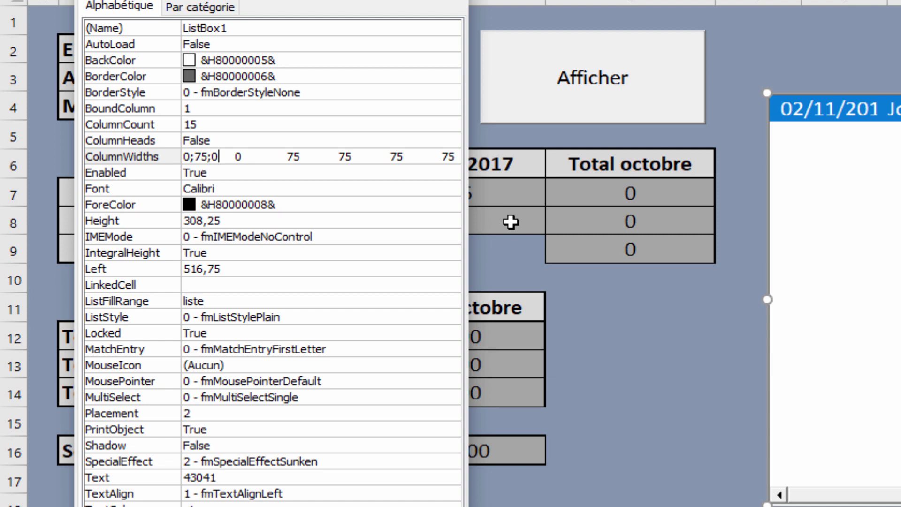
pyautogui.press('Delete')
pyautogui.write(';0;75;75;75;75')
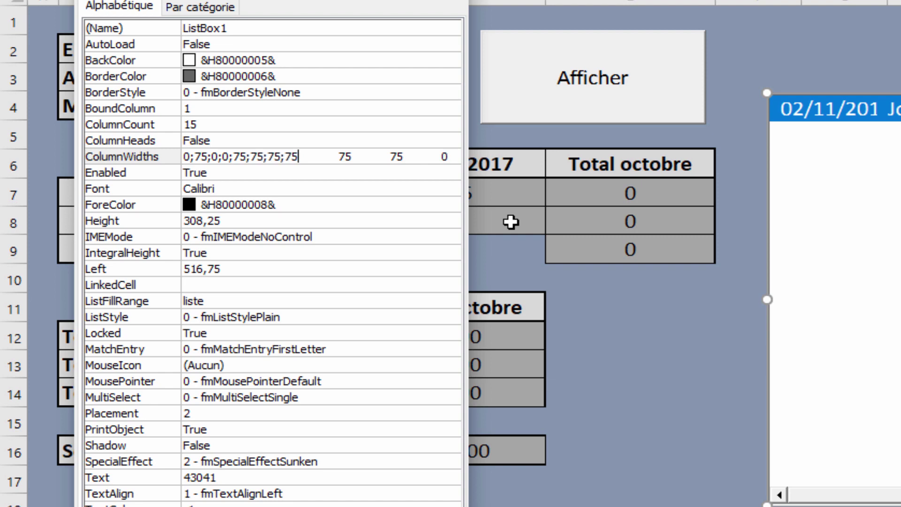
pyautogui.write(';')
pyautogui.press('Delete')
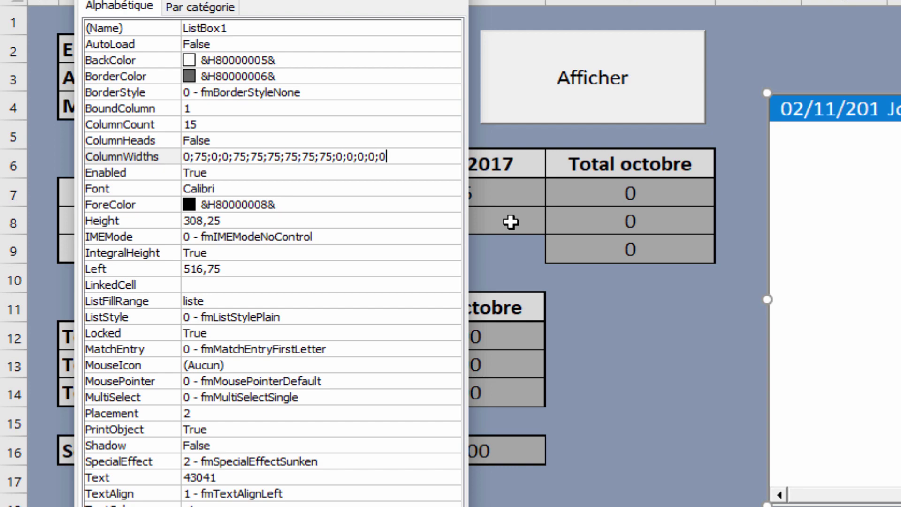
pyautogui.click(298, 189)
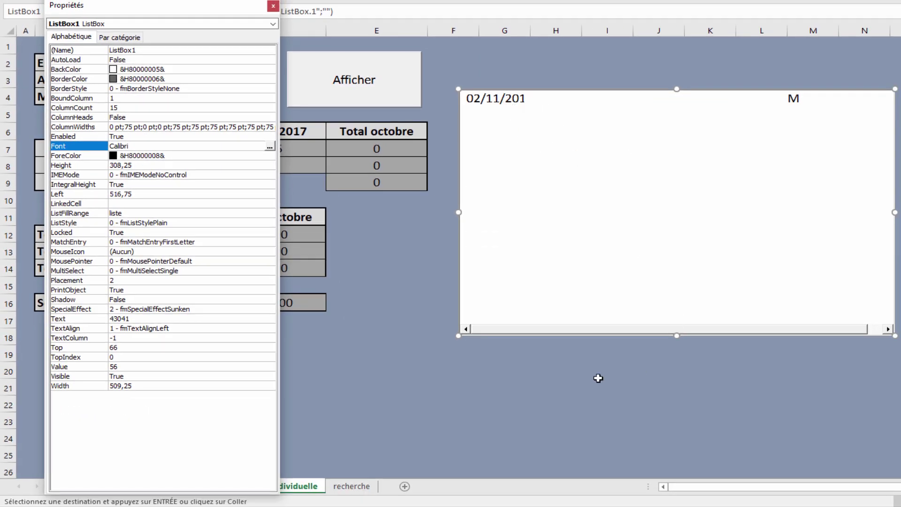
# Set the list box's ColumnHeads property to True
pyautogui.click(154, 136)
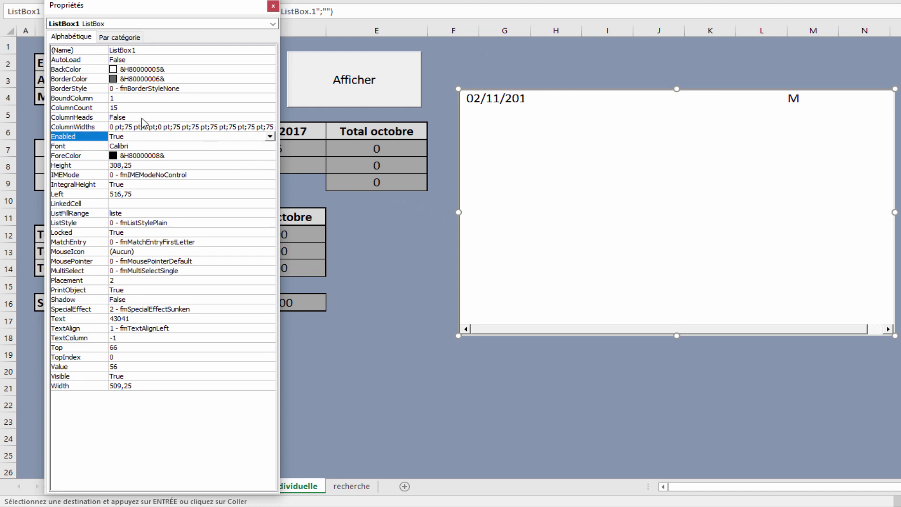
pyautogui.click(143, 118)
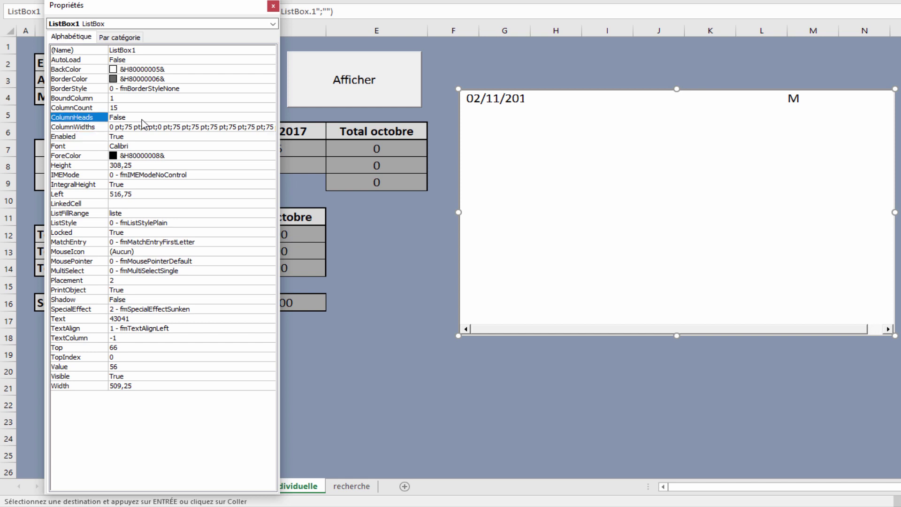
pyautogui.click(271, 118)
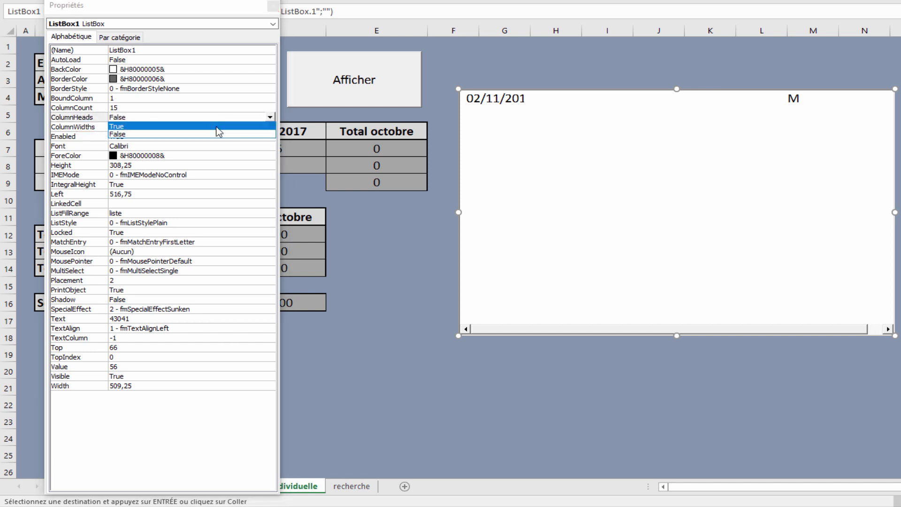
pyautogui.click(224, 128)
pyautogui.click(569, 107)
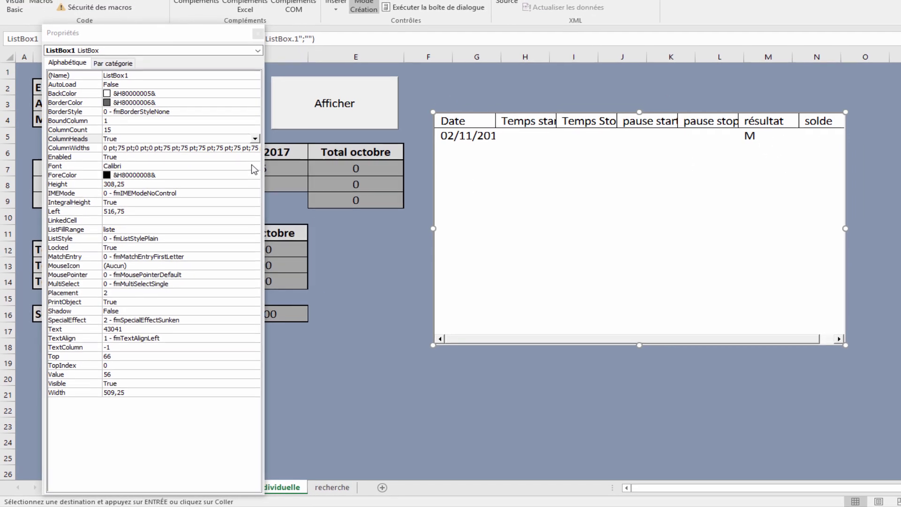
# Change the list box's font to Centaur and resize the box to a width of about 505
pyautogui.moveTo(836, 233); pyautogui.dragTo(870, 233)
pyautogui.click(189, 145)
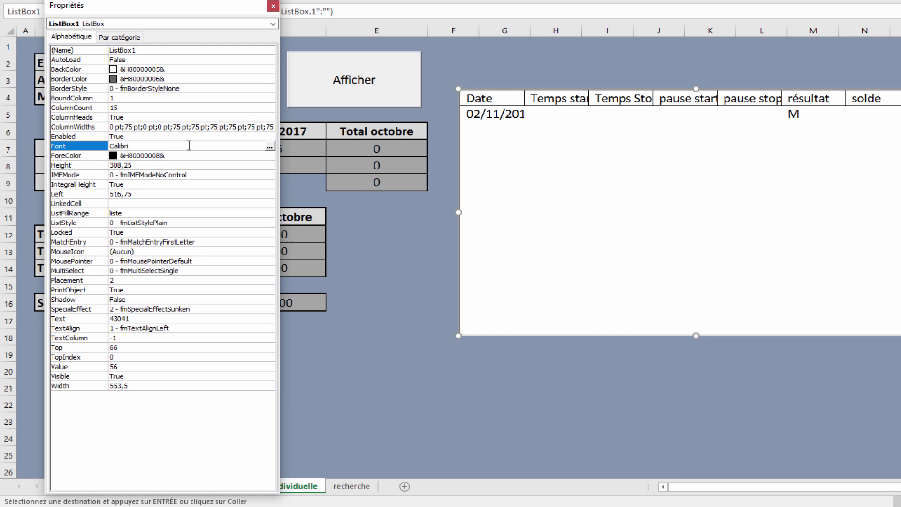
pyautogui.click(270, 148)
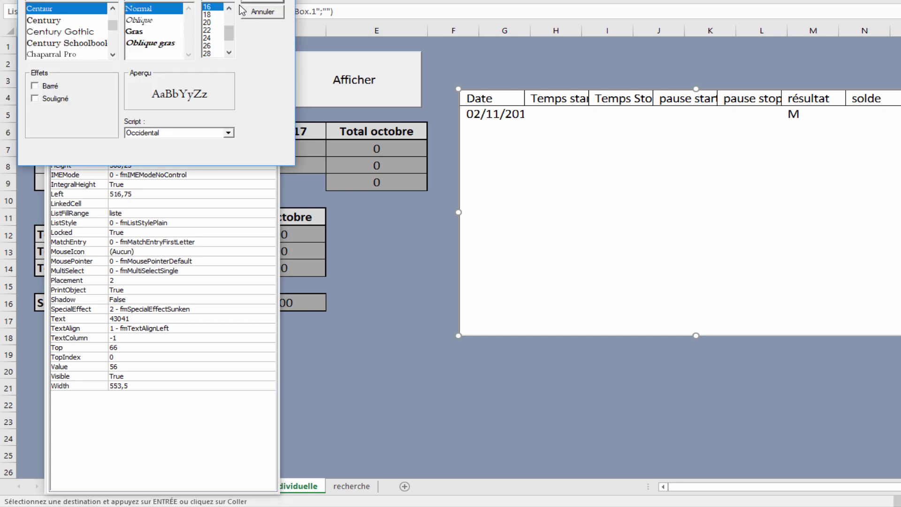
pyautogui.scroll(2, 219, 40)
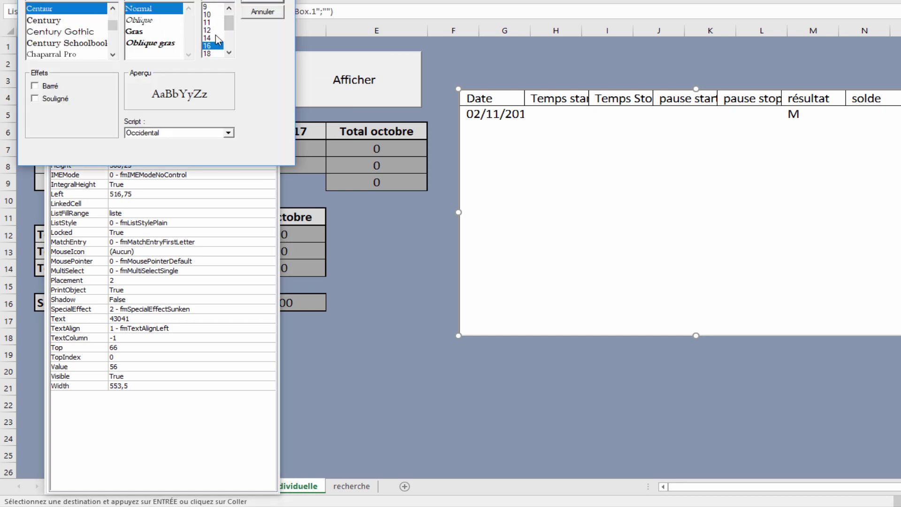
pyautogui.click(272, 1)
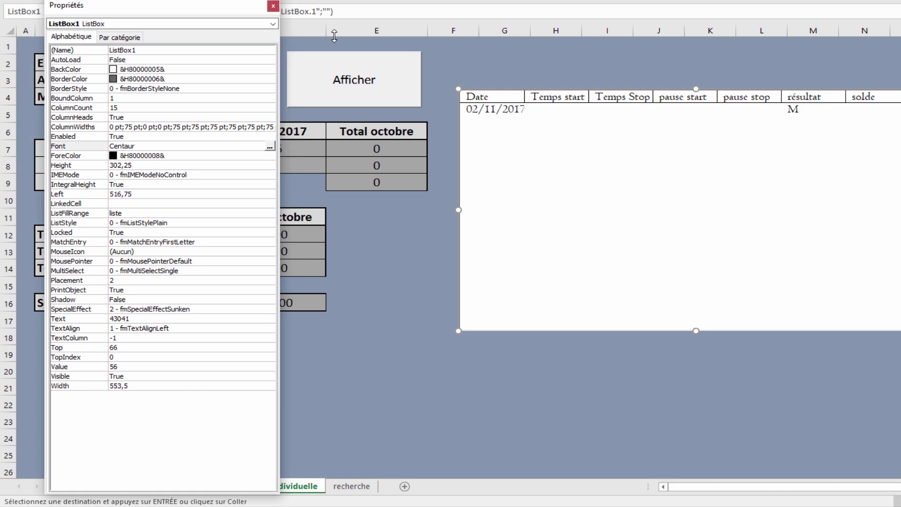
pyautogui.moveTo(899, 210); pyautogui.dragTo(890, 210)
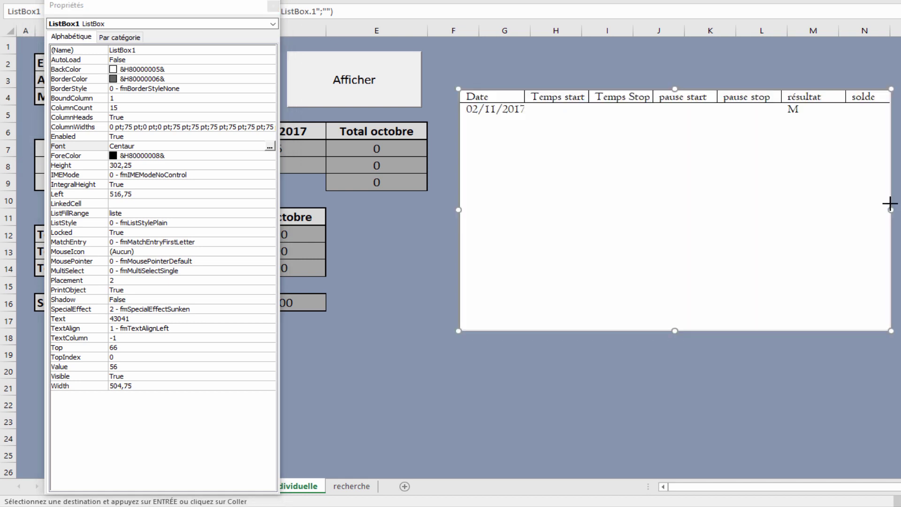
pyautogui.click(689, 385)
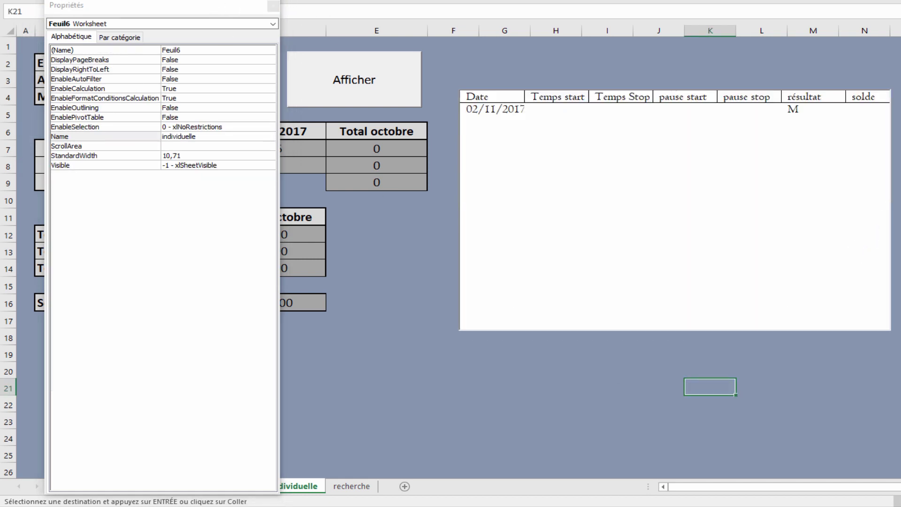
pyautogui.click(422, 332)
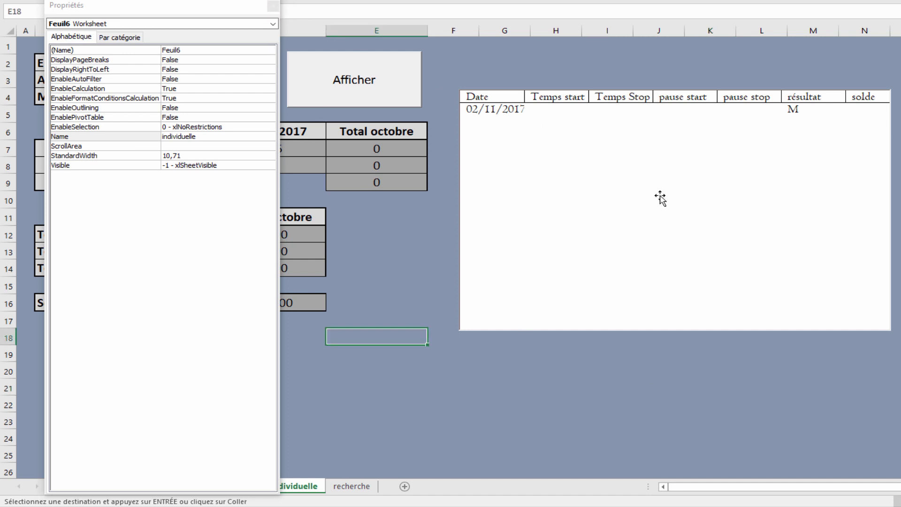
# Reselect the list box and open the choices for its TextAlign property
pyautogui.click(678, 178)
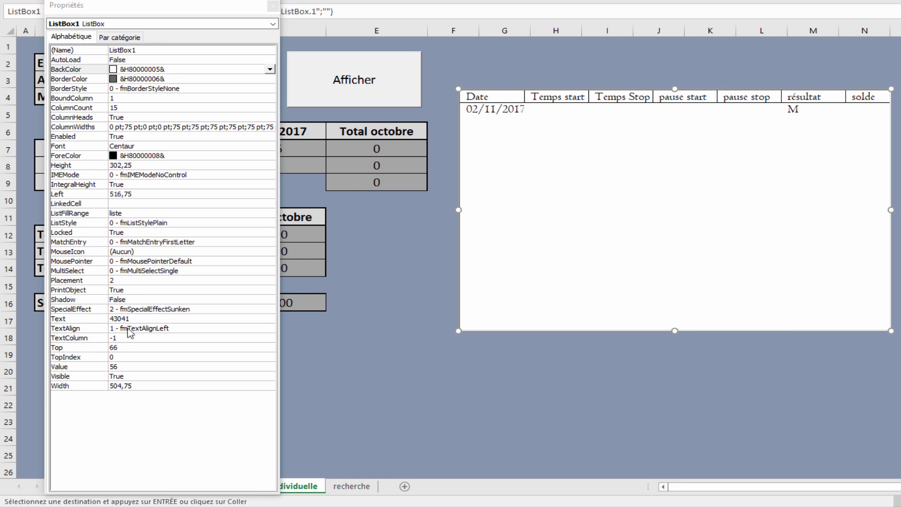
pyautogui.click(157, 328)
pyautogui.click(269, 328)
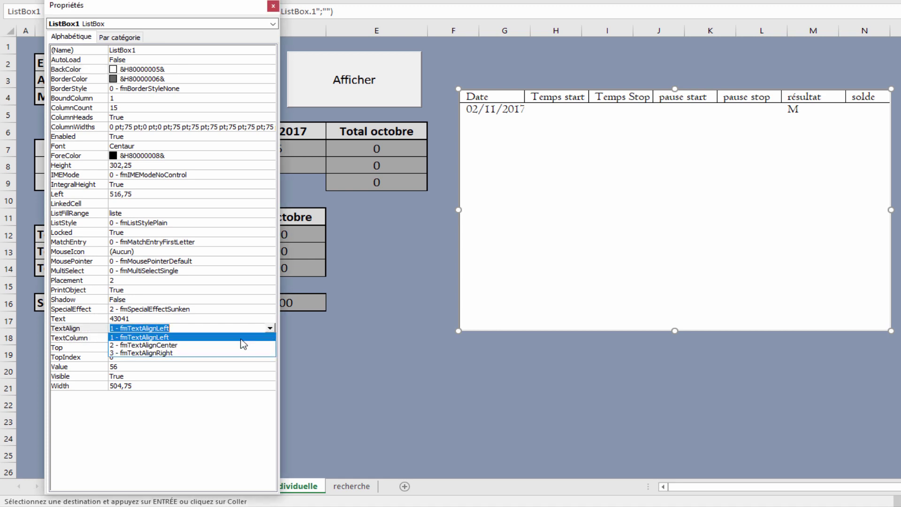
# Center the list box's text with fmTextAlignCenter and widen the list box to about 531,75
pyautogui.click(224, 349)
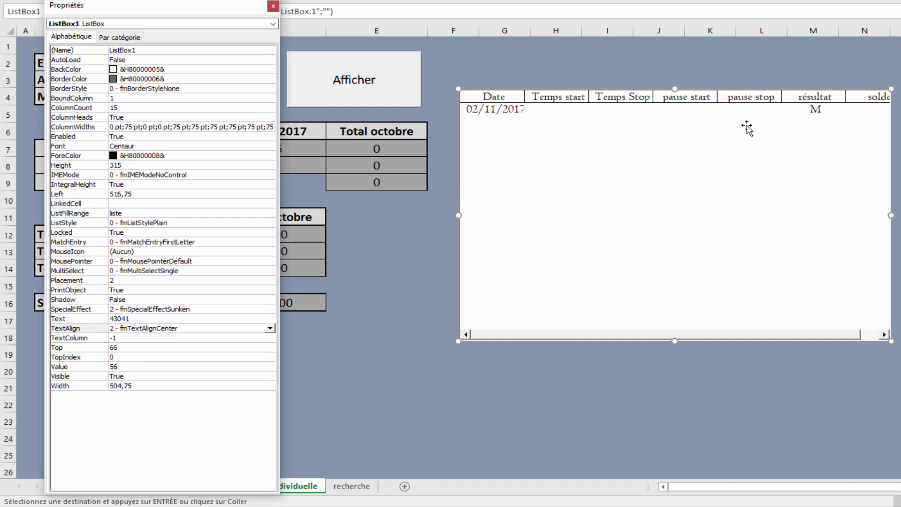
pyautogui.moveTo(891, 214); pyautogui.dragTo(900, 215)
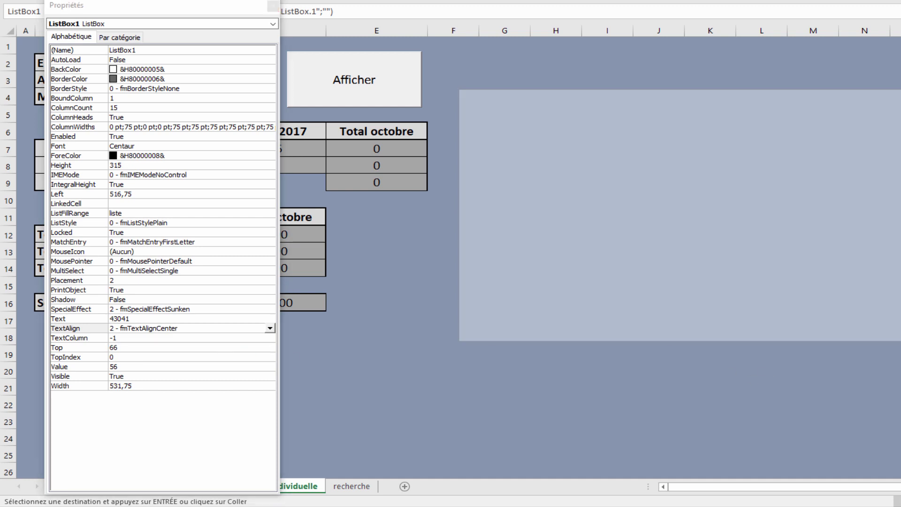
pyautogui.click(679, 409)
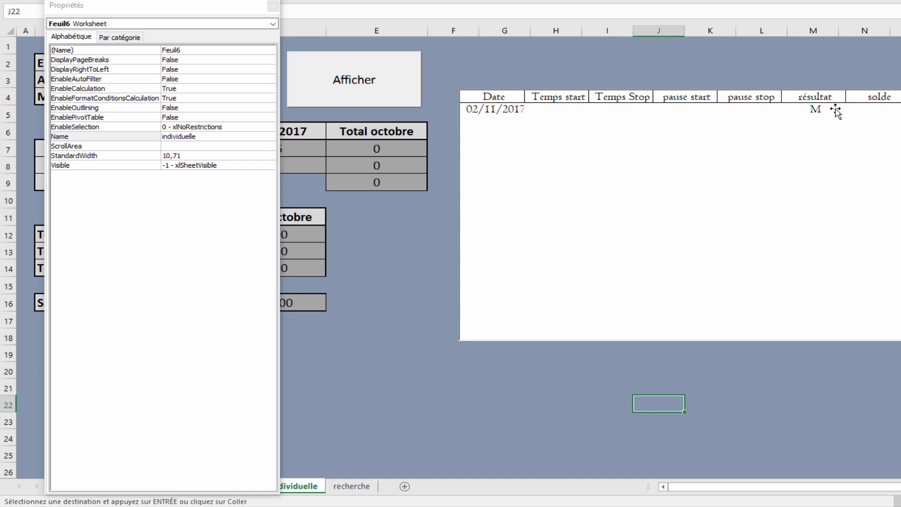
pyautogui.click(463, 421)
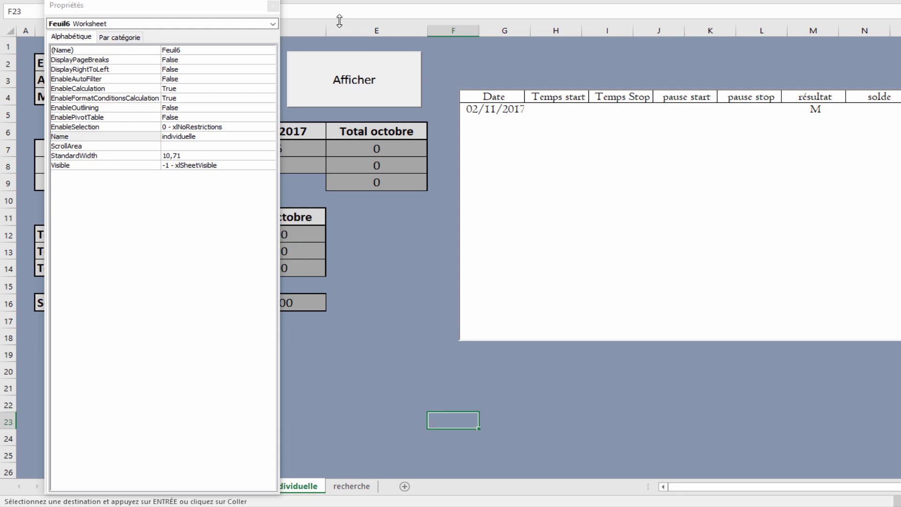
pyautogui.click(274, 6)
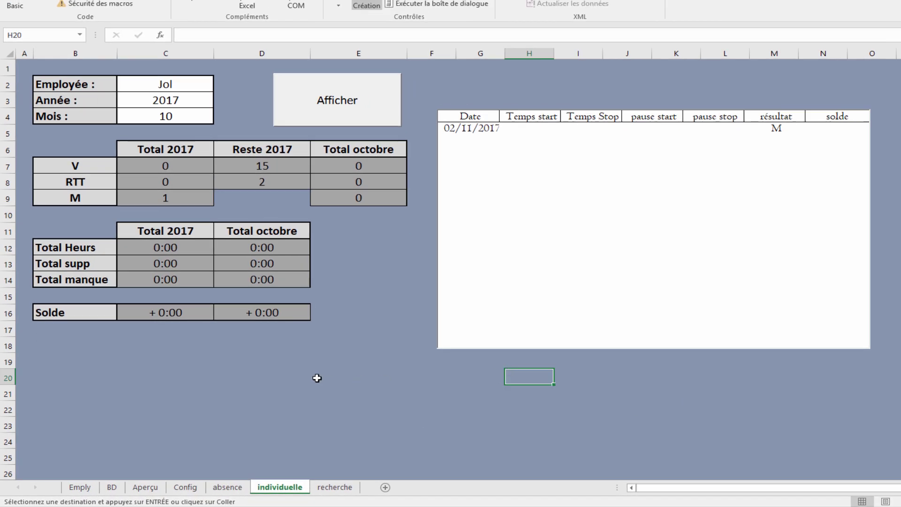
pyautogui.click(328, 372)
# Enter an employee's name in the Employée cell, leave design mode and display that employee's records with Afficher
pyautogui.click(193, 89)
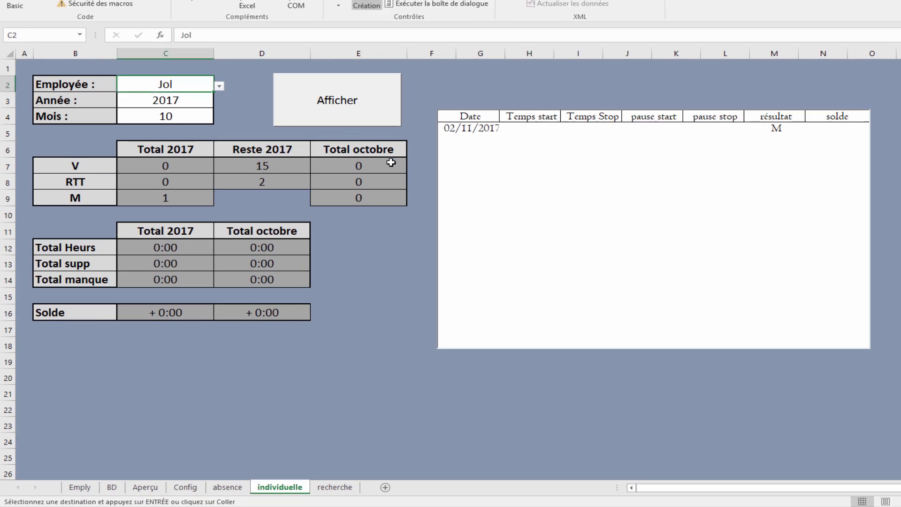
pyautogui.write('de rien')
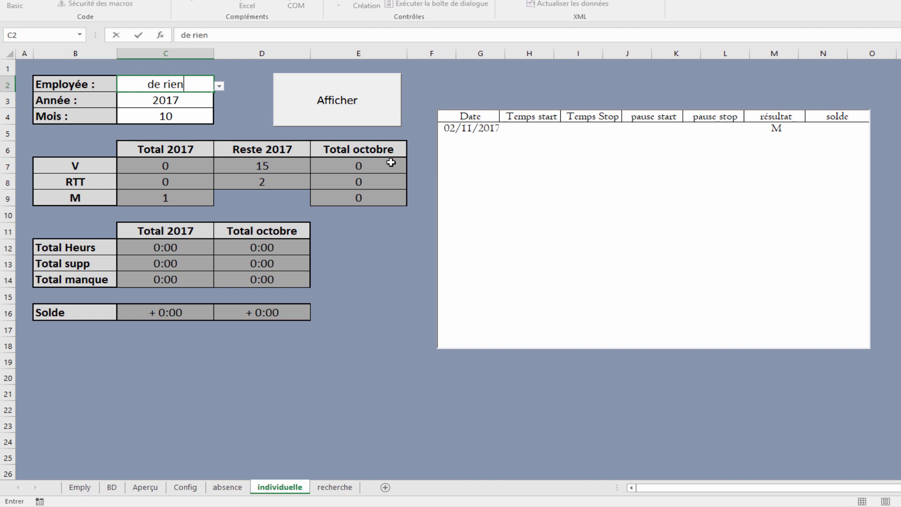
pyautogui.press('Tab')
pyautogui.click(608, 404)
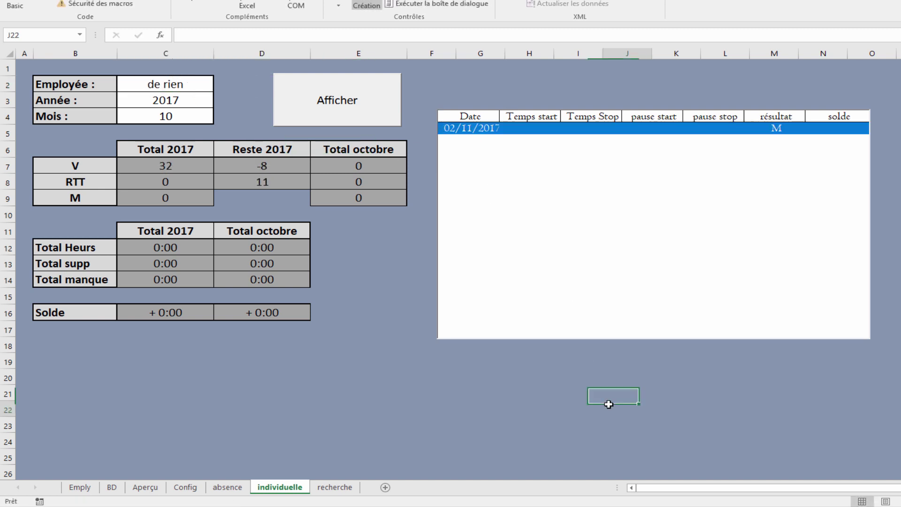
pyautogui.click(331, 108)
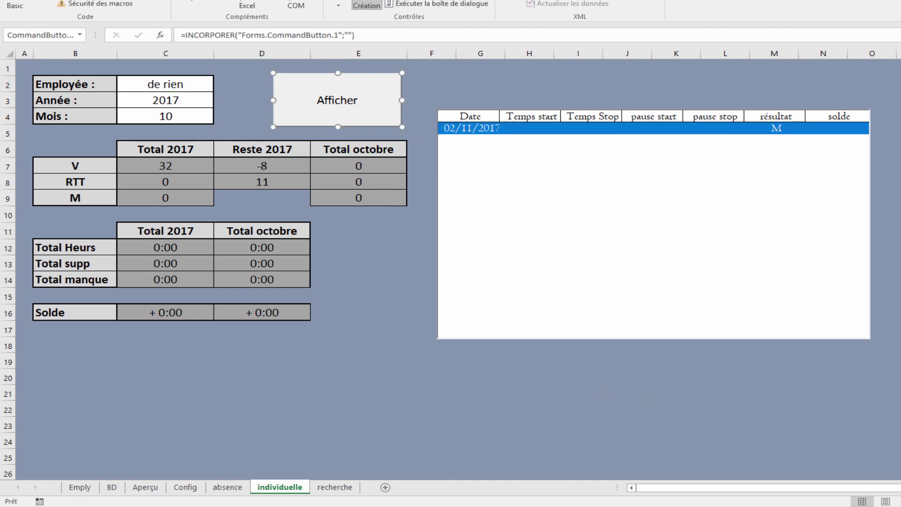
pyautogui.click(367, 5)
pyautogui.click(357, 88)
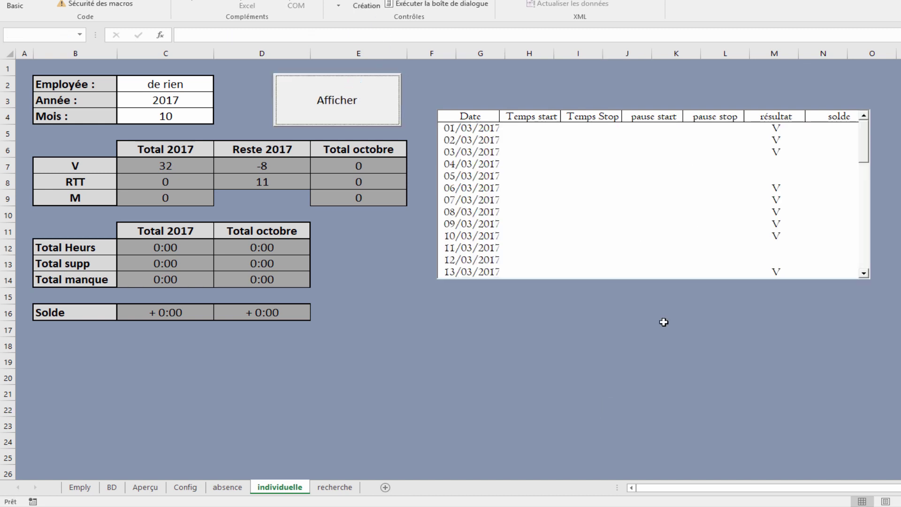
# Change the Employée cell to a second employee's name and load the matching records into the list box
pyautogui.click(163, 87)
pyautogui.write('da')
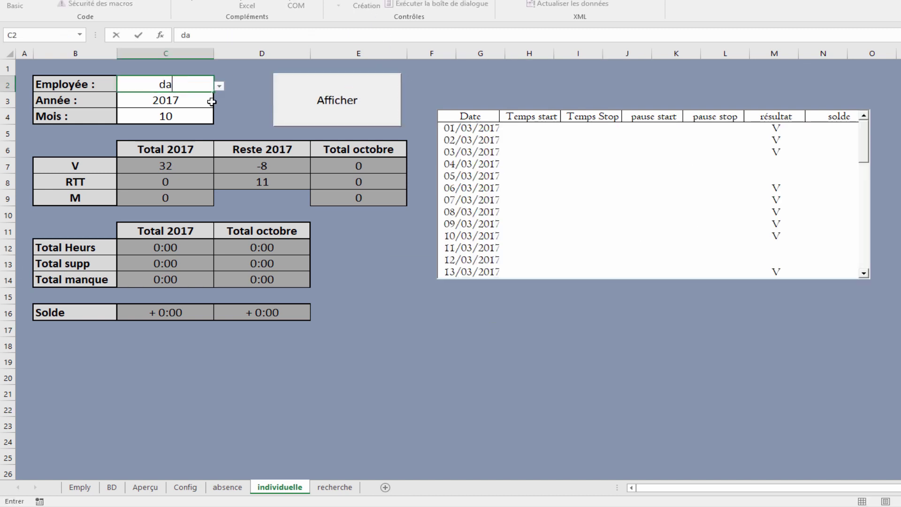
pyautogui.write('niel')
pyautogui.click(303, 106)
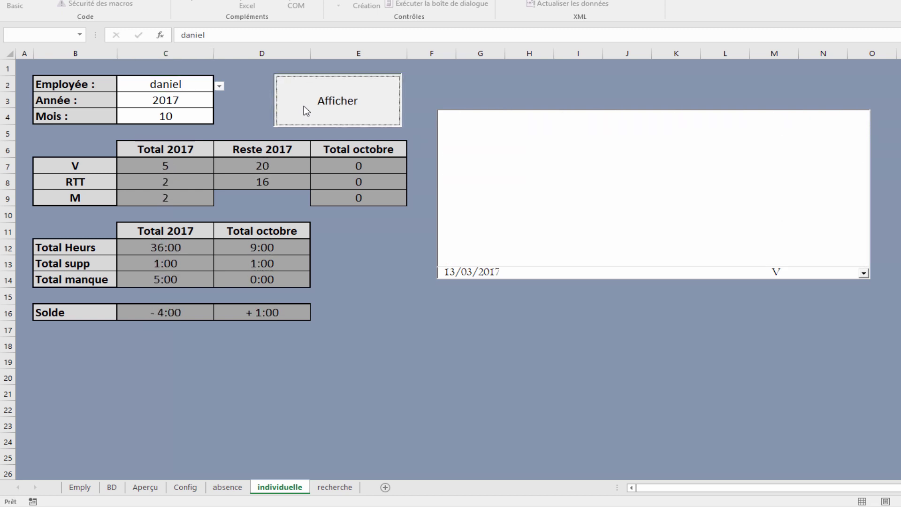
# Change the Employée cell back to the original employee's name and refresh the list box
pyautogui.click(207, 94)
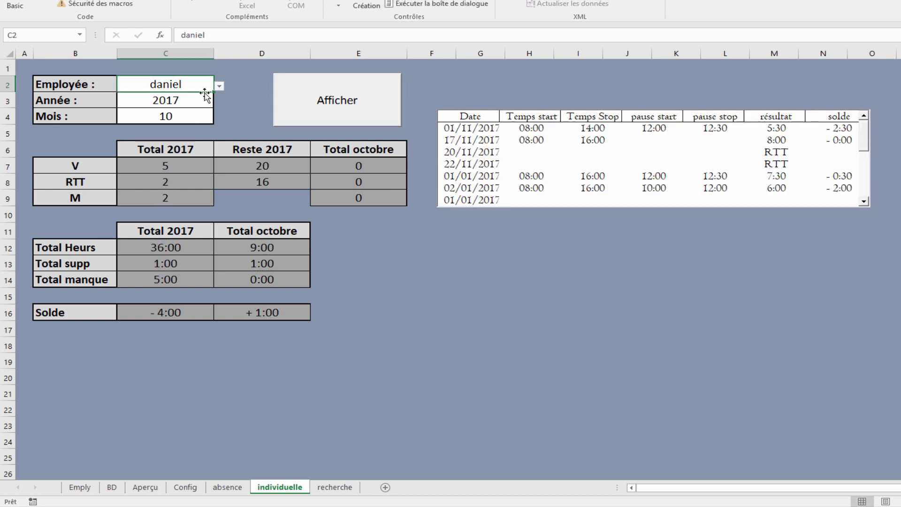
pyautogui.write('jol')
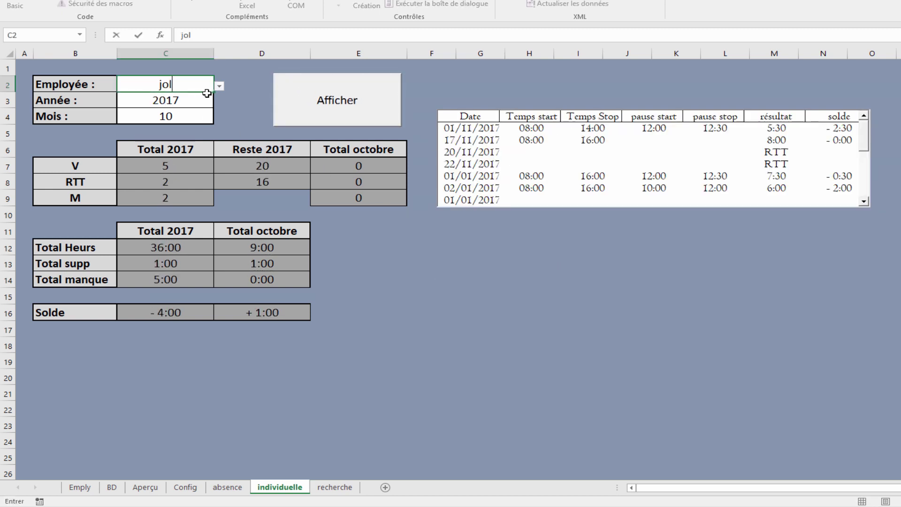
pyautogui.click(384, 108)
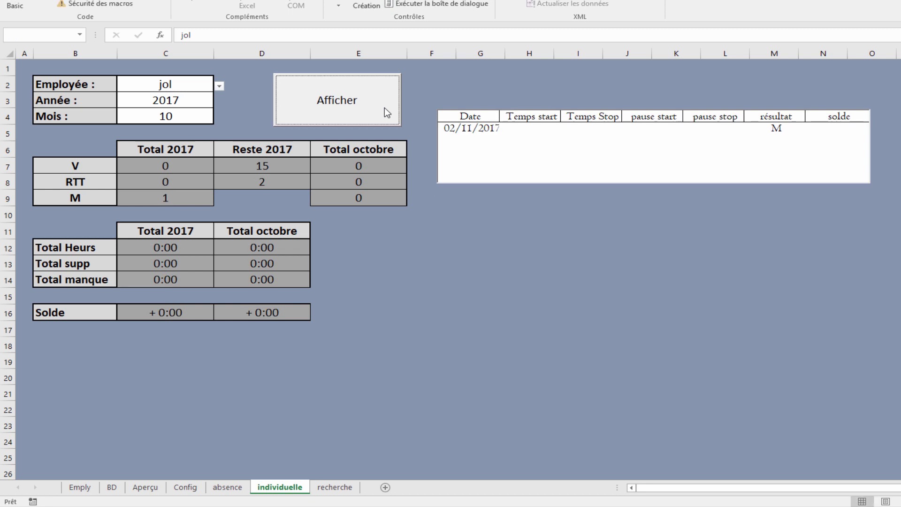
pyautogui.click(577, 262)
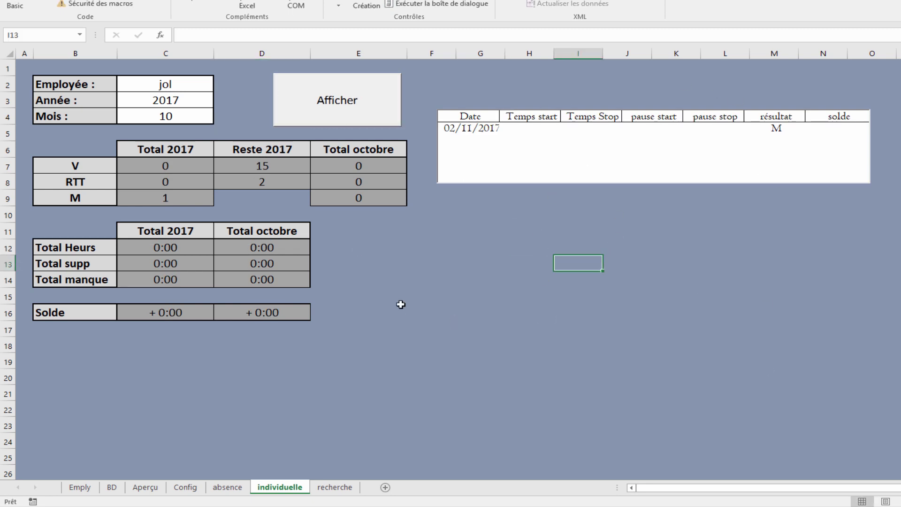
# Turn design mode on and set the list box's Height property to 250
pyautogui.click(365, 6)
pyautogui.click(501, 129)
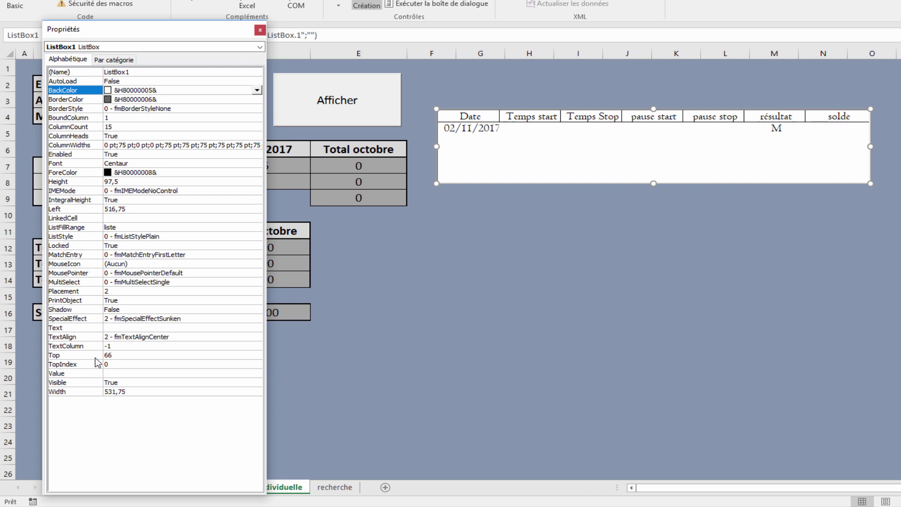
pyautogui.doubleClick(72, 182)
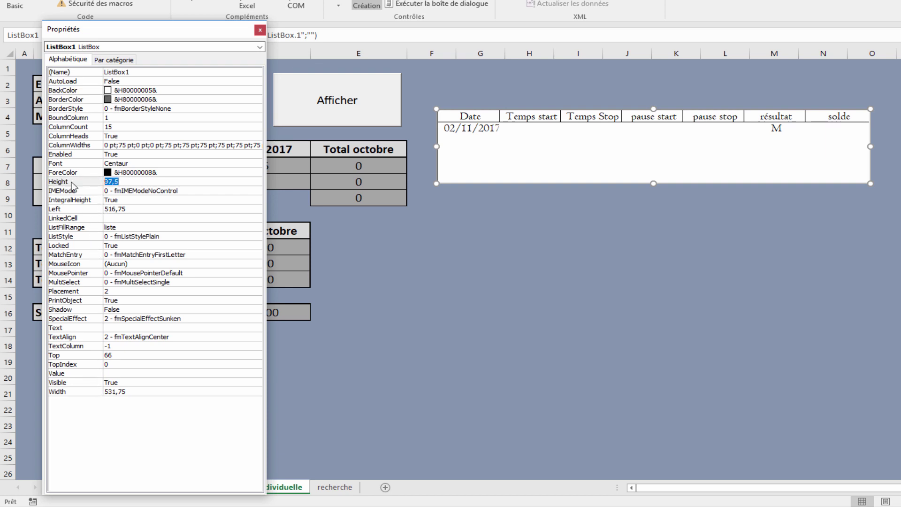
pyautogui.write('250')
pyautogui.press('Return')
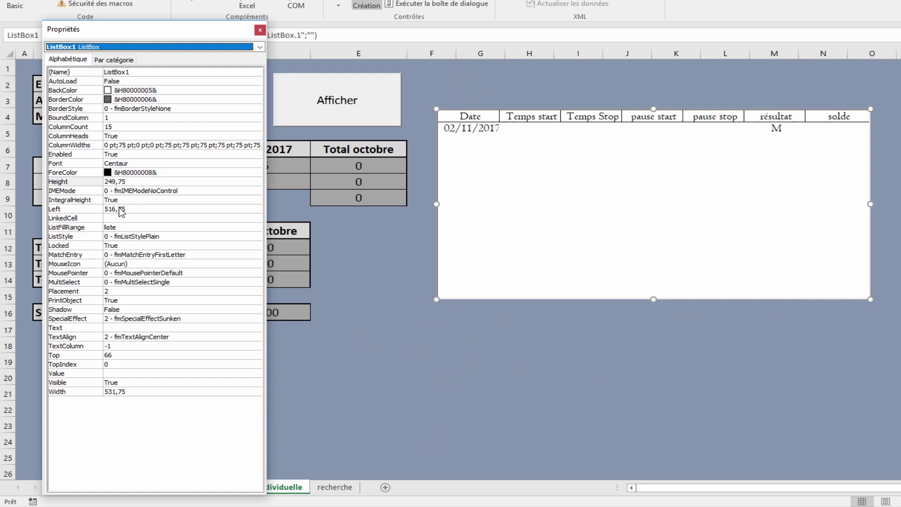
# Set the list box's IntegralHeight property to False, close its properties and leave design mode
pyautogui.click(130, 200)
pyautogui.click(257, 200)
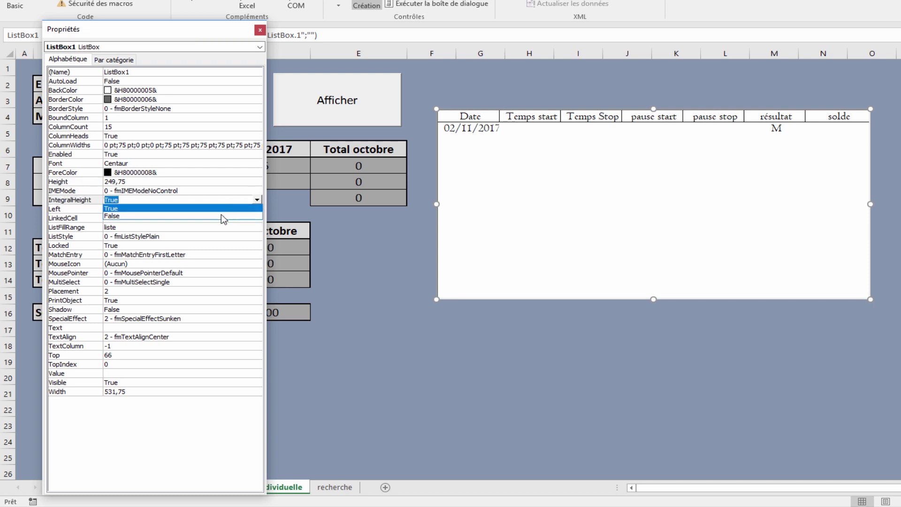
pyautogui.click(219, 217)
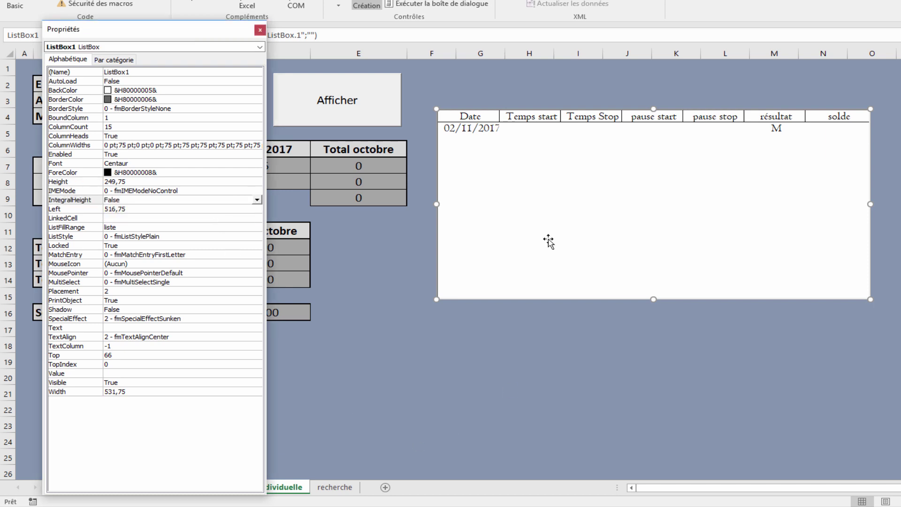
pyautogui.click(260, 30)
pyautogui.click(388, 316)
pyautogui.click(367, 5)
# Test the resized list box by entering another employee's name, running Afficher and viewing the records down to the last dates
pyautogui.click(167, 84)
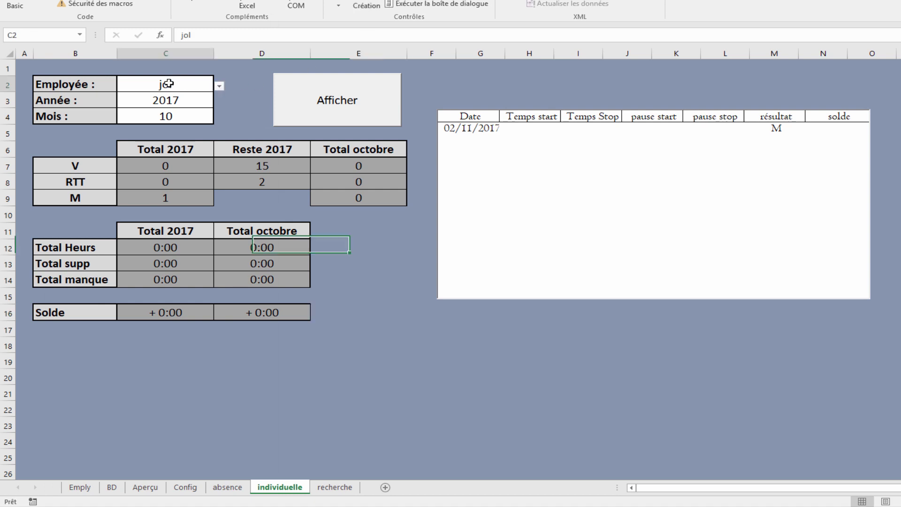
pyautogui.click(337, 100)
pyautogui.click(171, 89)
pyautogui.write('d')
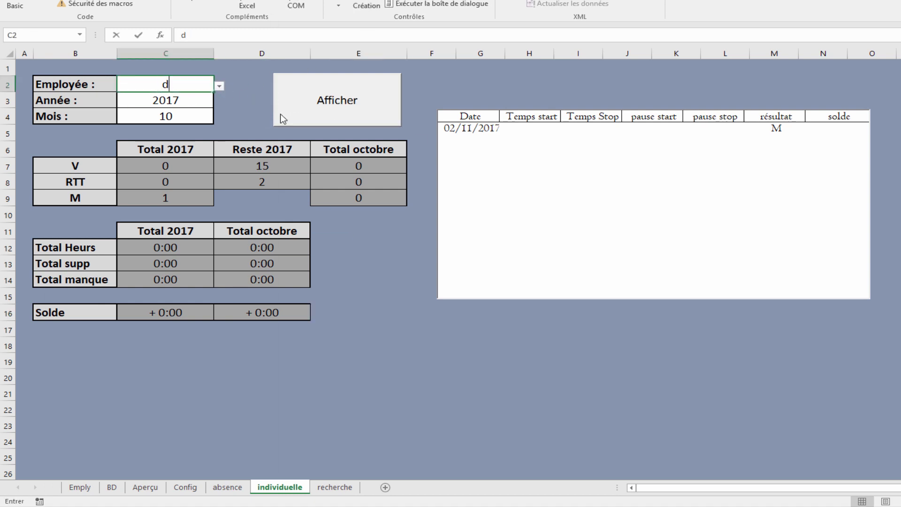
pyautogui.write('e rine')
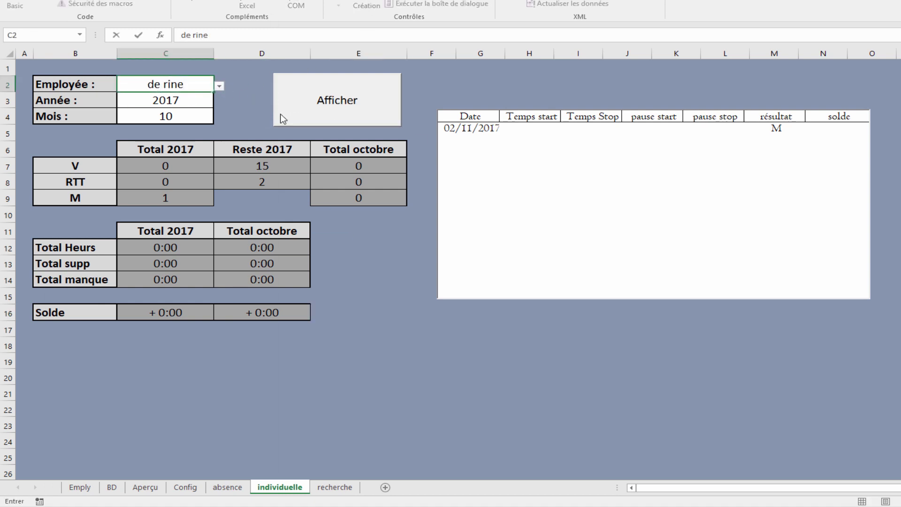
pyautogui.press('BackSpace')
pyautogui.press('BackSpace')
pyautogui.write('en')
pyautogui.click(246, 92)
pyautogui.click(317, 120)
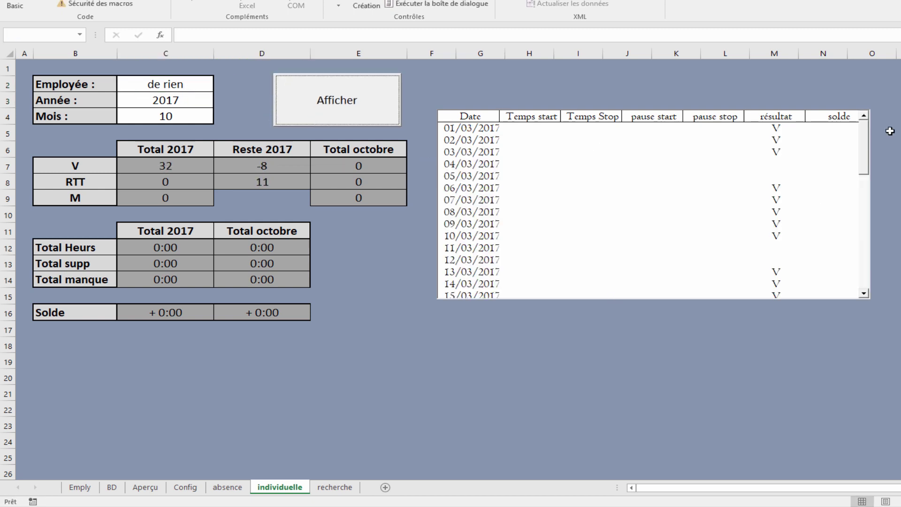
pyautogui.moveTo(864, 138); pyautogui.dragTo(867, 259)
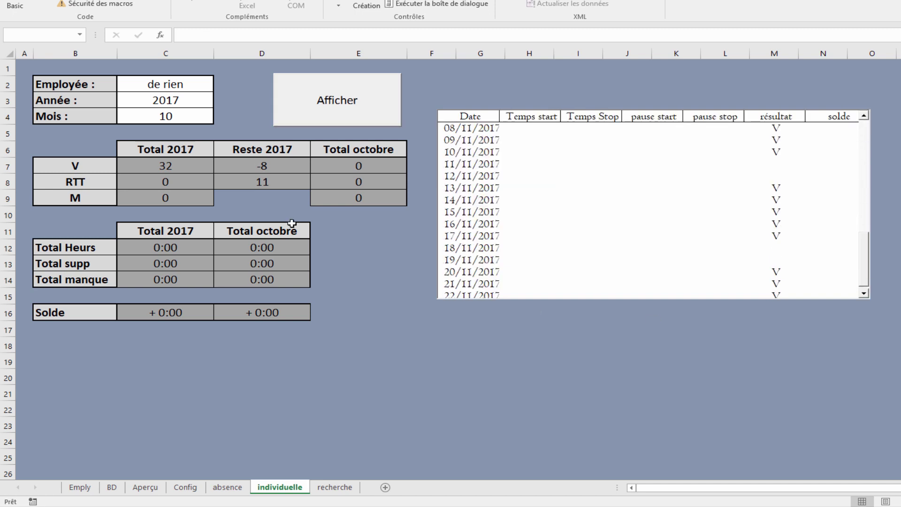
# Enter the next employee's name in the Employée cell, run Afficher and look through the listed records
pyautogui.click(173, 84)
pyautogui.write('daniel')
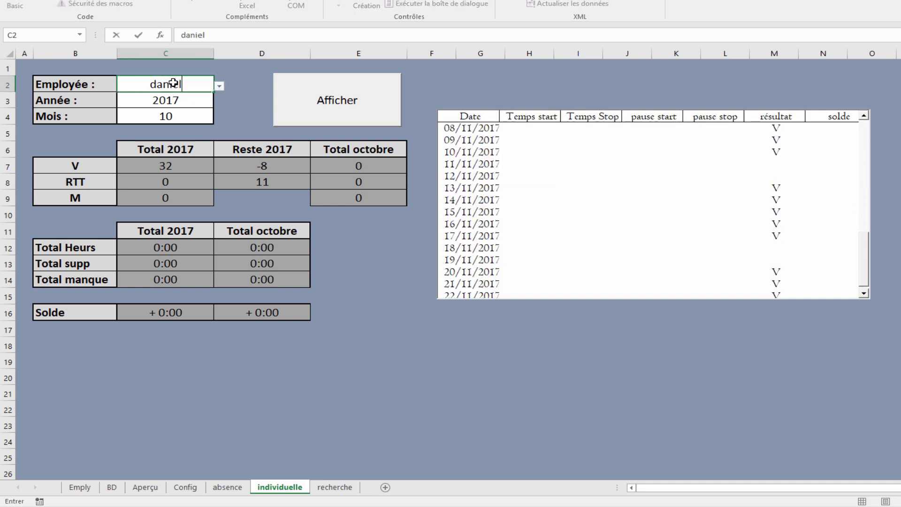
pyautogui.click(319, 104)
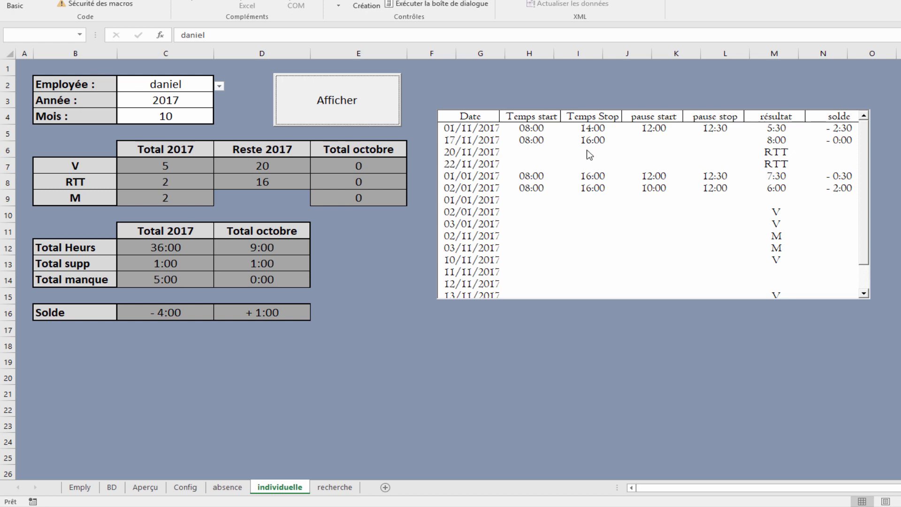
pyautogui.scroll(-5, 629, 183)
pyautogui.scroll(5, 719, 213)
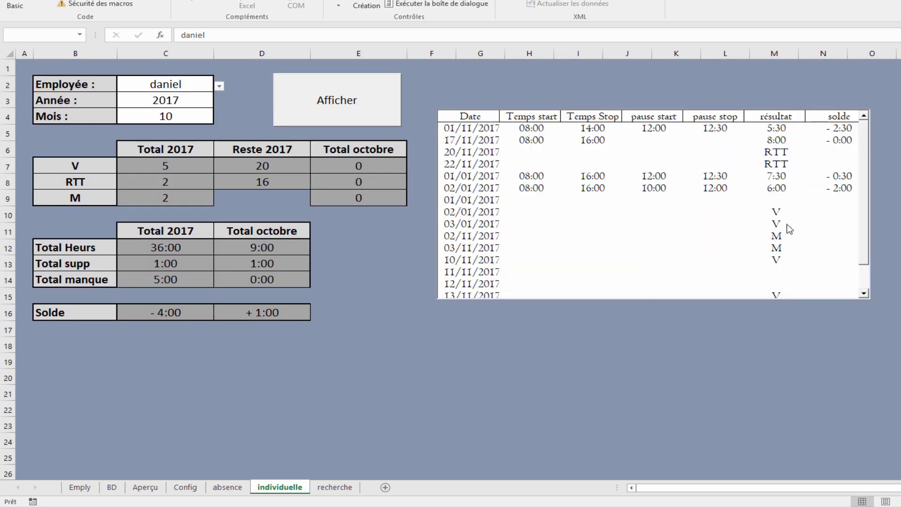
pyautogui.click(615, 441)
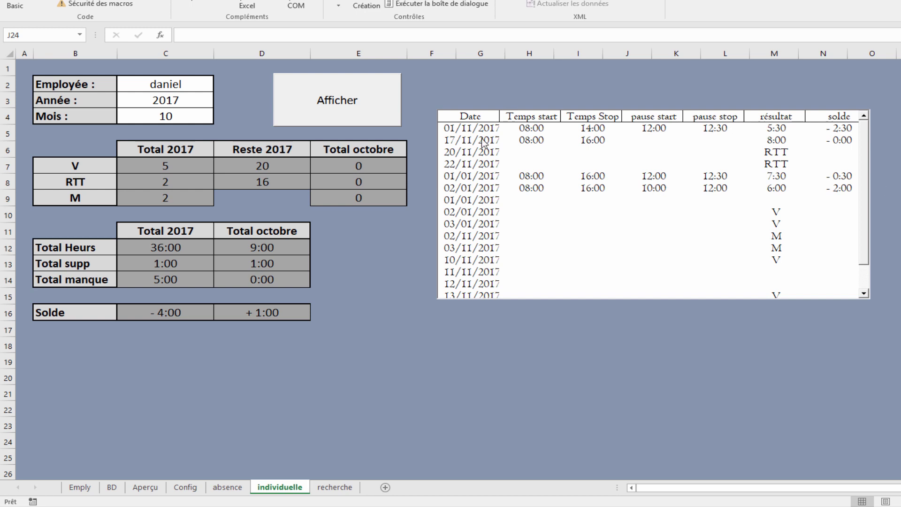
# Set the year to 2016 and refresh the employee's records with Afficher
pyautogui.click(166, 118)
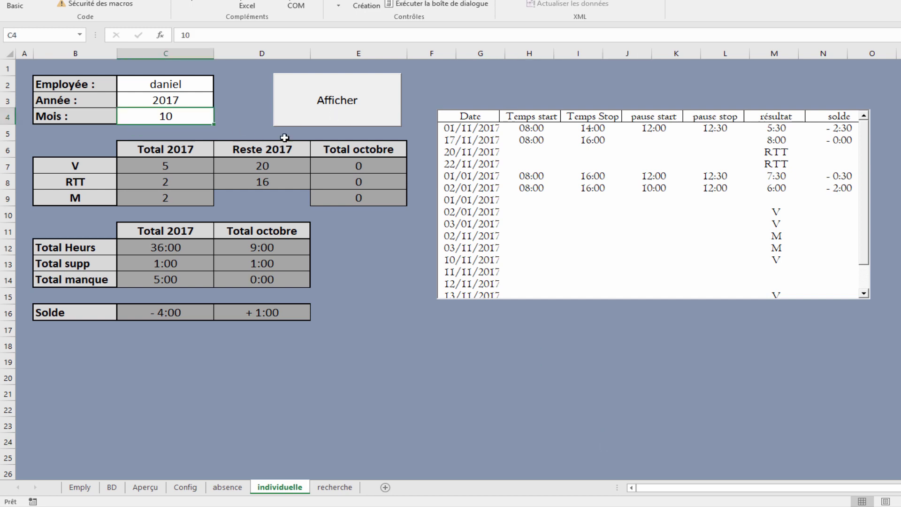
pyautogui.click(157, 83)
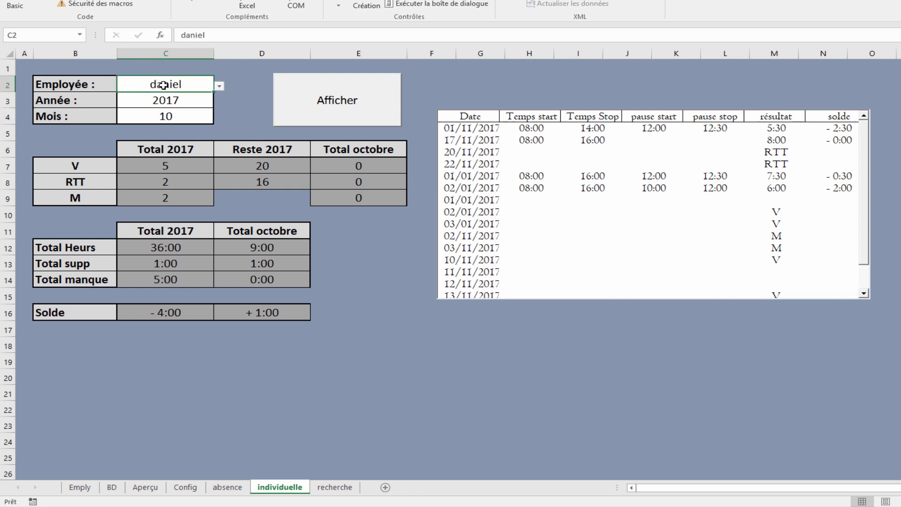
pyautogui.click(183, 100)
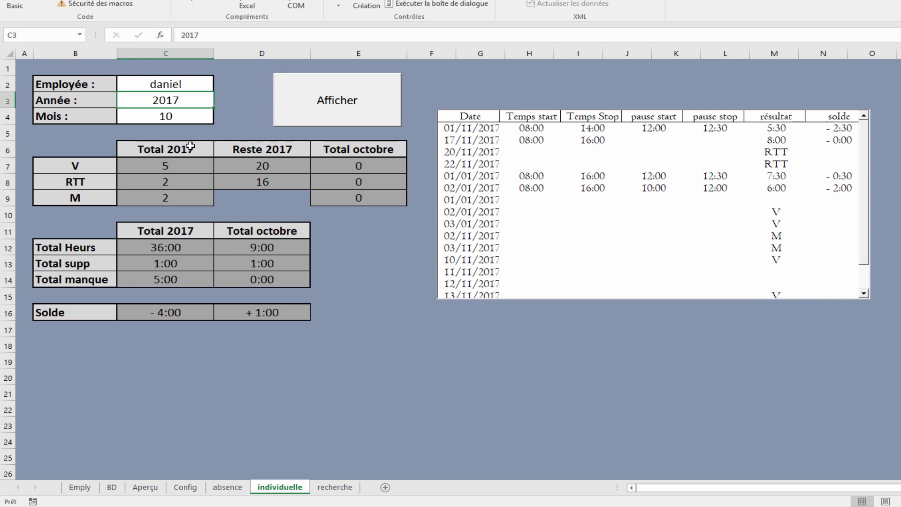
pyautogui.write('2016')
pyautogui.click(320, 113)
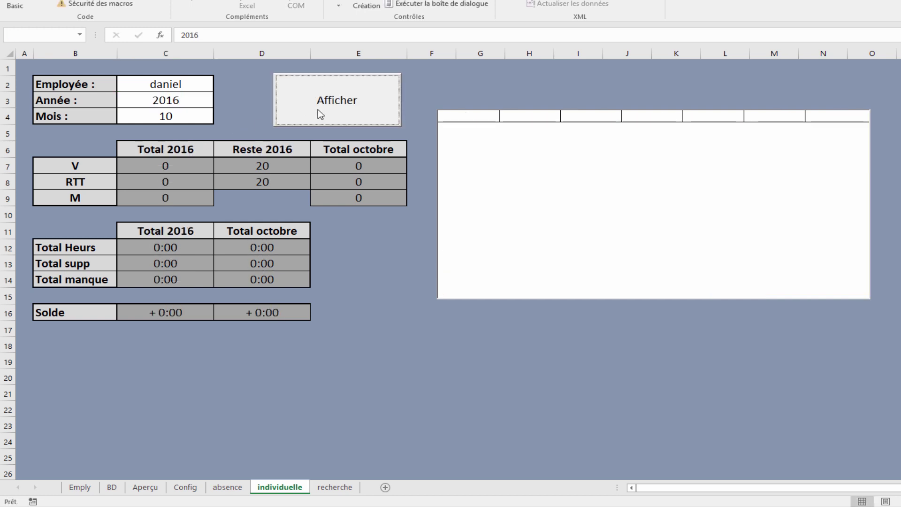
# Set the Année cell to 2017, run Afficher and look through the employee's listed records down to the last date
pyautogui.click(172, 101)
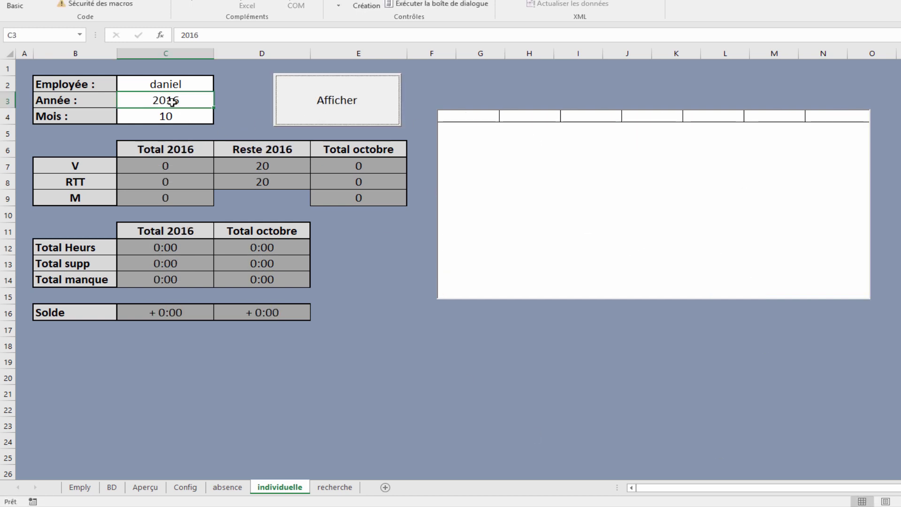
pyautogui.write('2017')
pyautogui.click(357, 104)
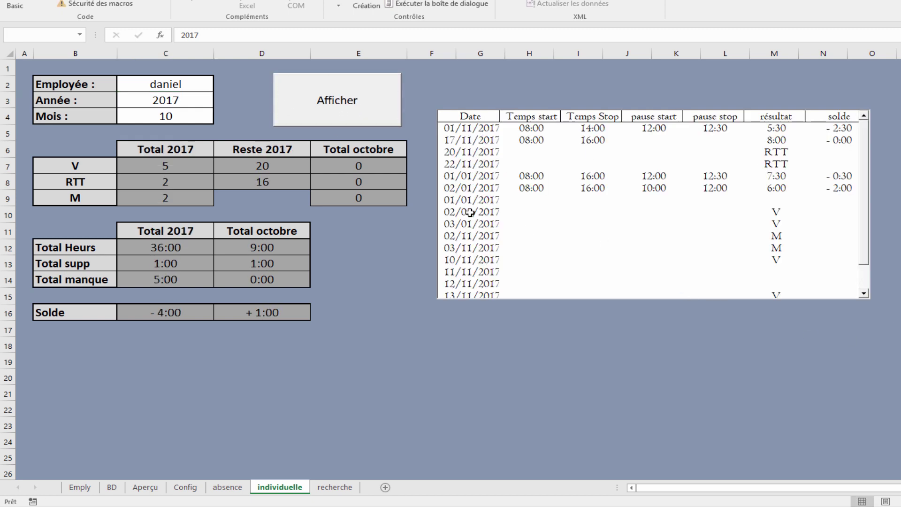
pyautogui.scroll(-1, 470, 216)
pyautogui.scroll(1, 471, 216)
pyautogui.scroll(-1, 867, 186)
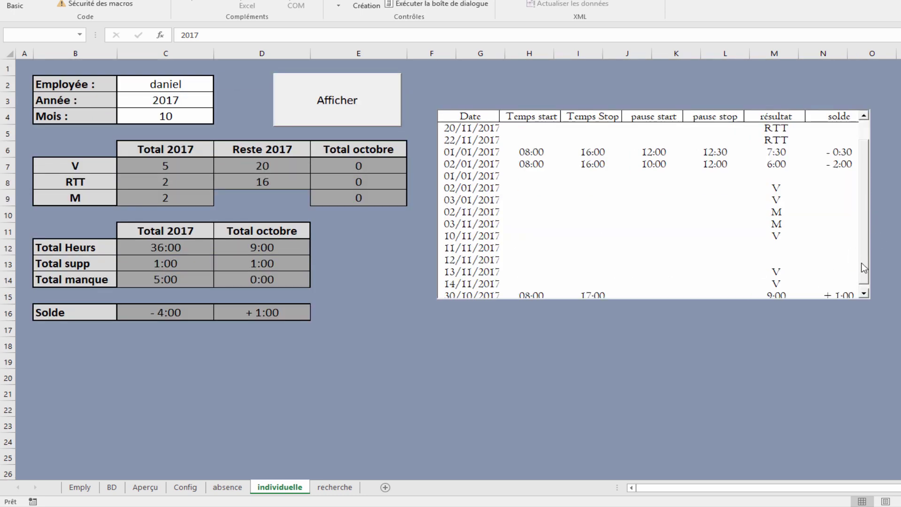
pyautogui.moveTo(867, 252); pyautogui.dragTo(864, 165)
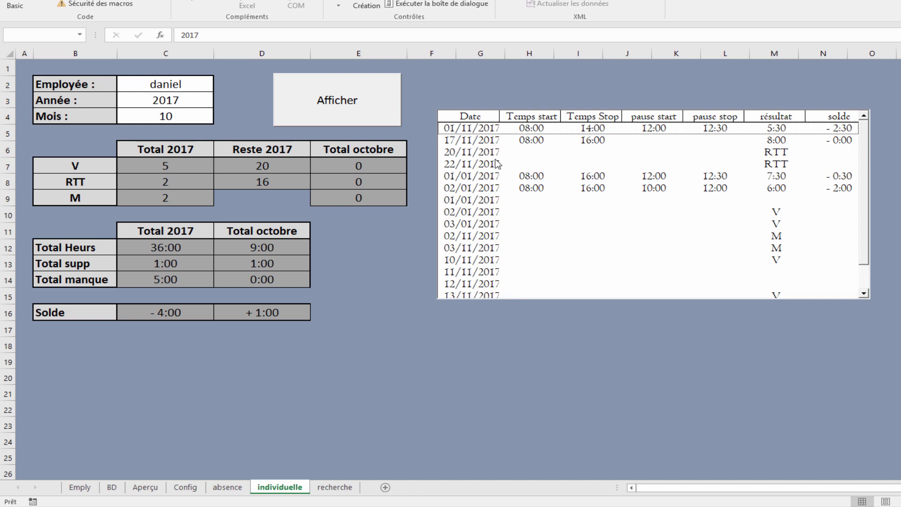
# Set the Mois cell to 11 and refresh the list with Afficher
pyautogui.click(165, 121)
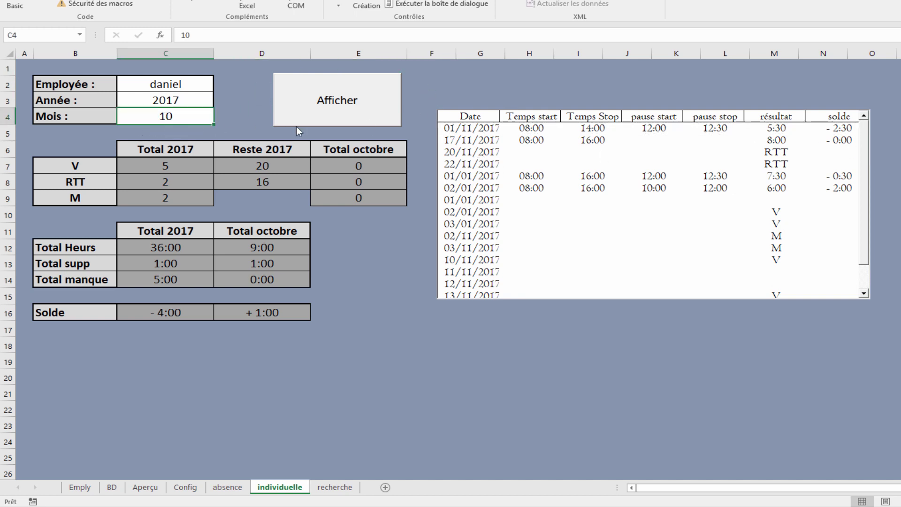
pyautogui.write('11')
pyautogui.press('Return')
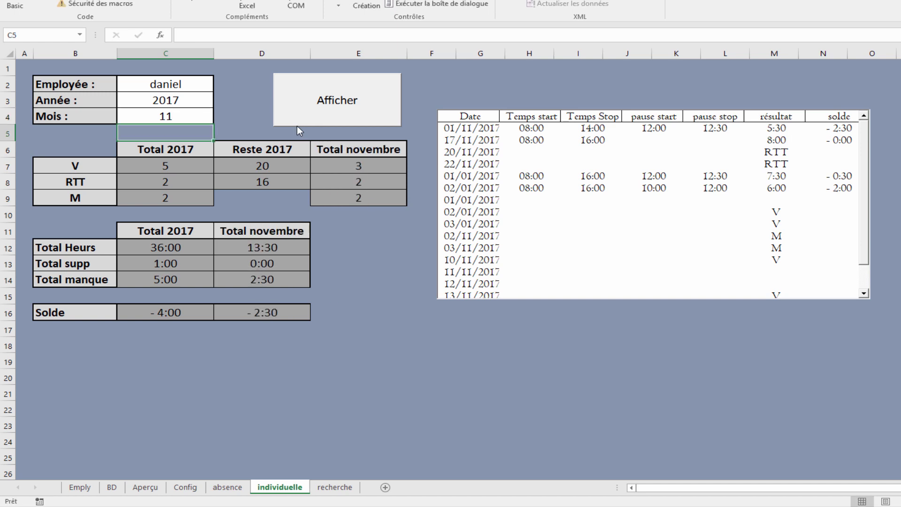
pyautogui.click(237, 115)
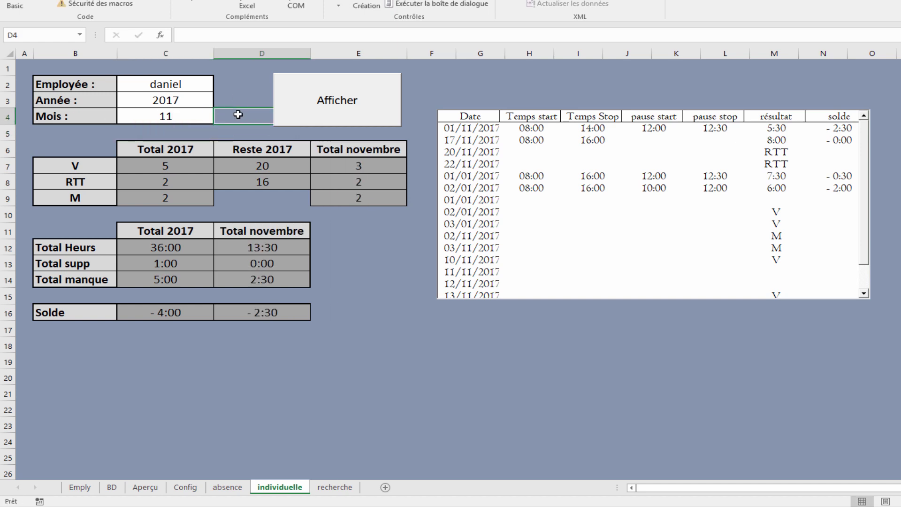
pyautogui.click(329, 99)
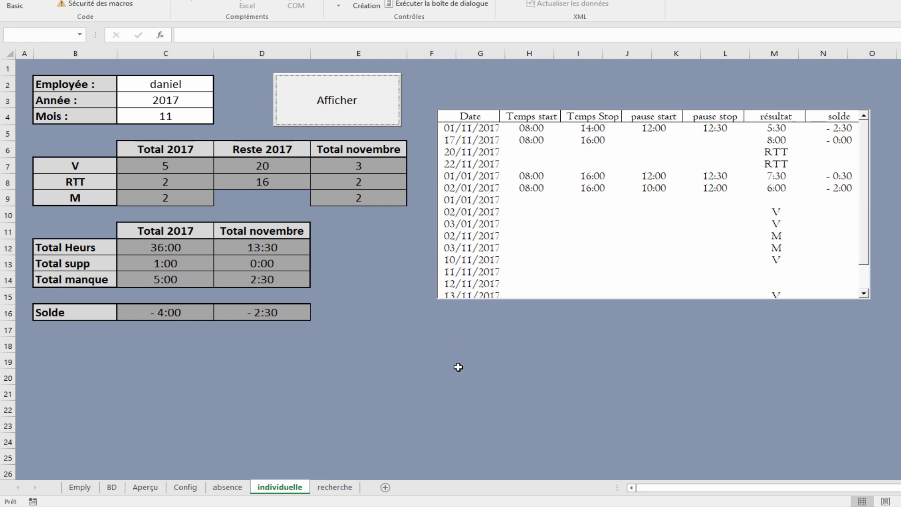
# Examine the filtered records and the Mois criterion cell F3 on the recherche sheet, comparing them with the inputs on individuelle
pyautogui.click(331, 488)
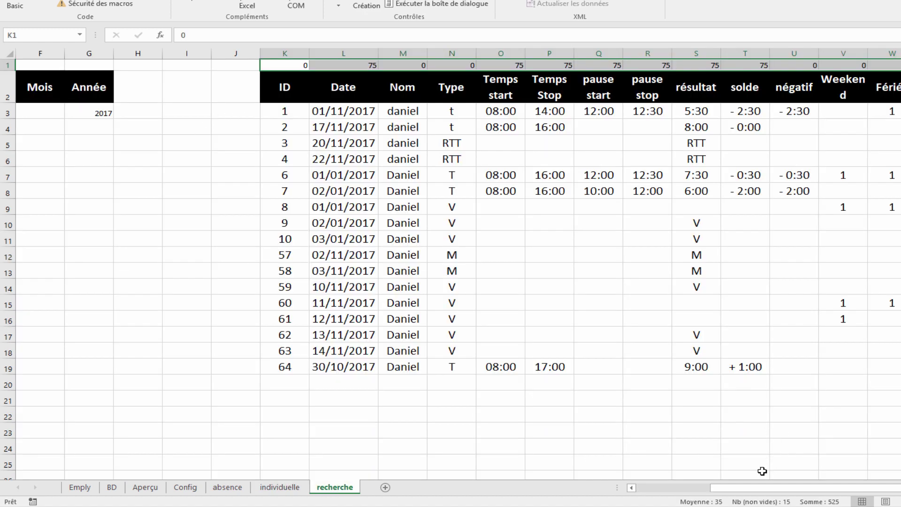
pyautogui.moveTo(716, 488); pyautogui.dragTo(675, 493)
pyautogui.click(279, 488)
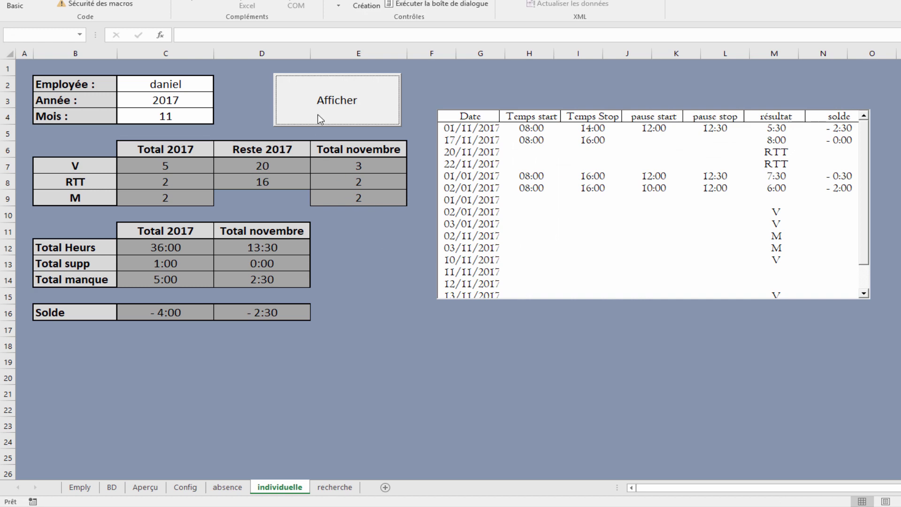
pyautogui.click(136, 119)
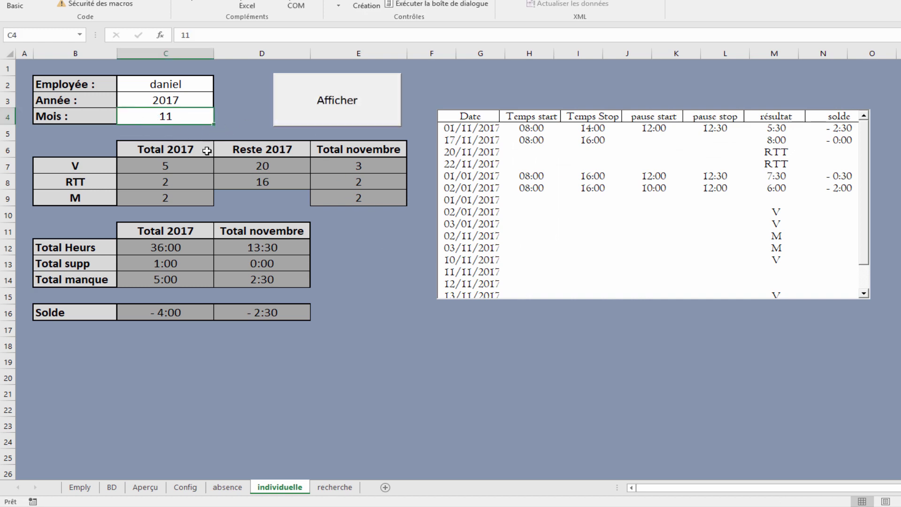
pyautogui.click(335, 488)
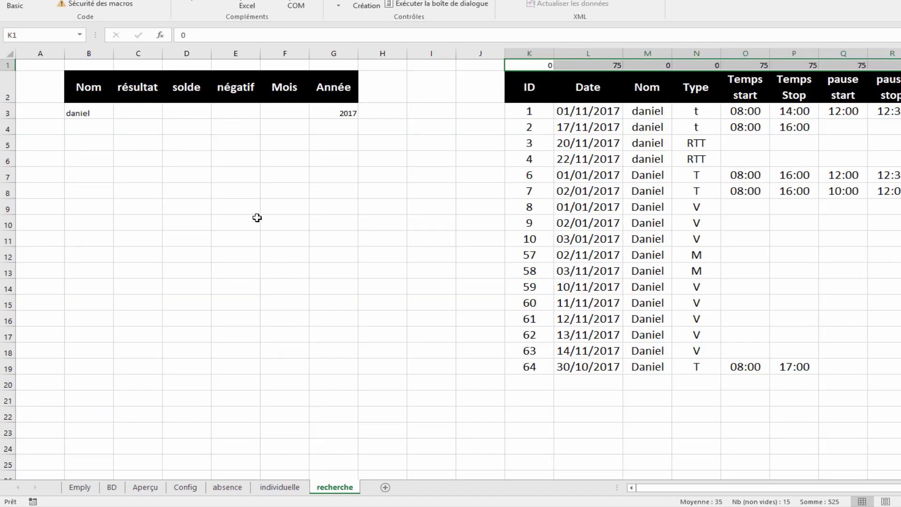
pyautogui.click(294, 111)
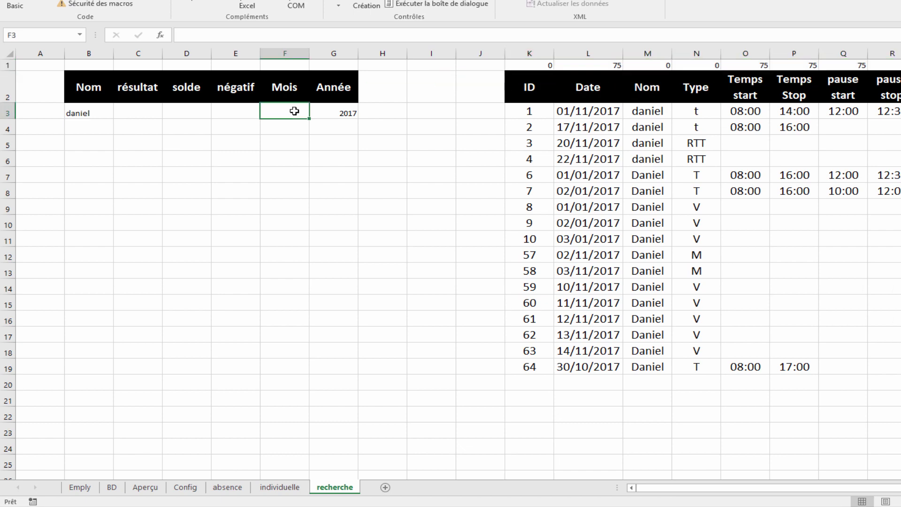
pyautogui.click(295, 488)
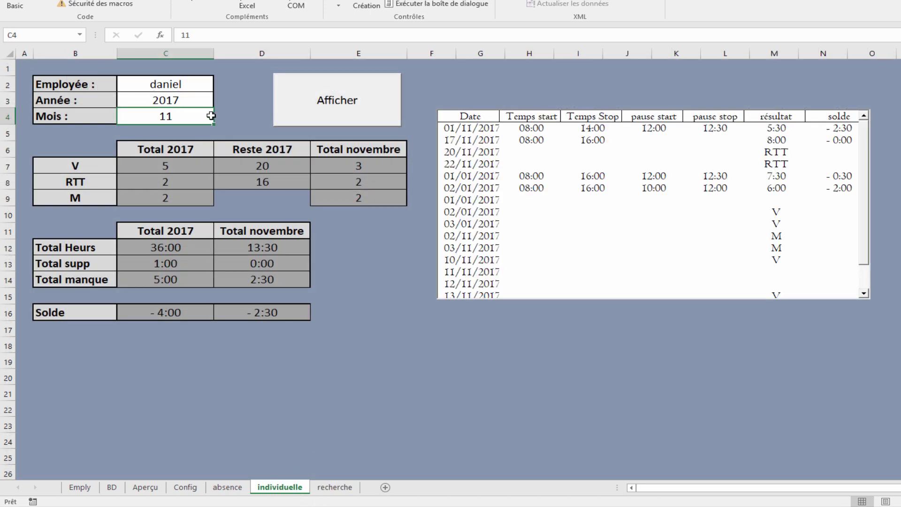
# Clear the Mois cell on individuelle and check the Mois criterion on the recherche sheet
pyautogui.press('Delete')
pyautogui.press('Return')
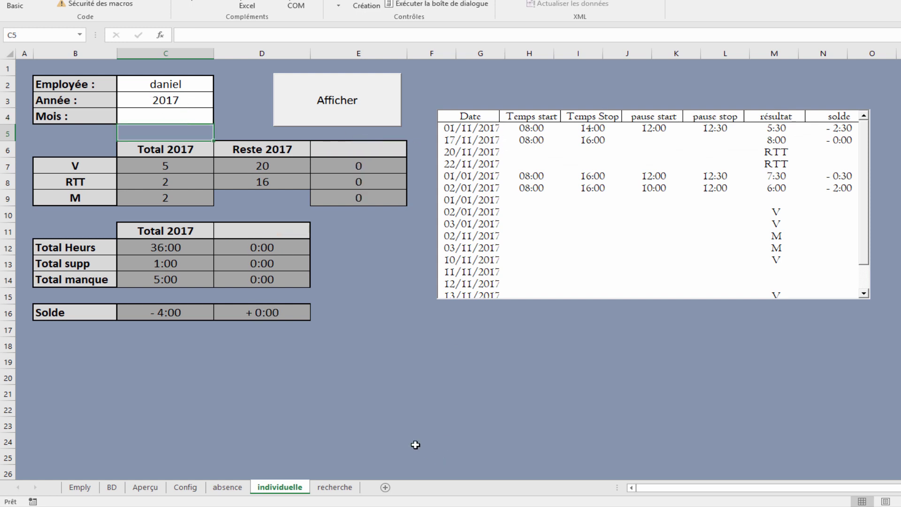
pyautogui.click(335, 488)
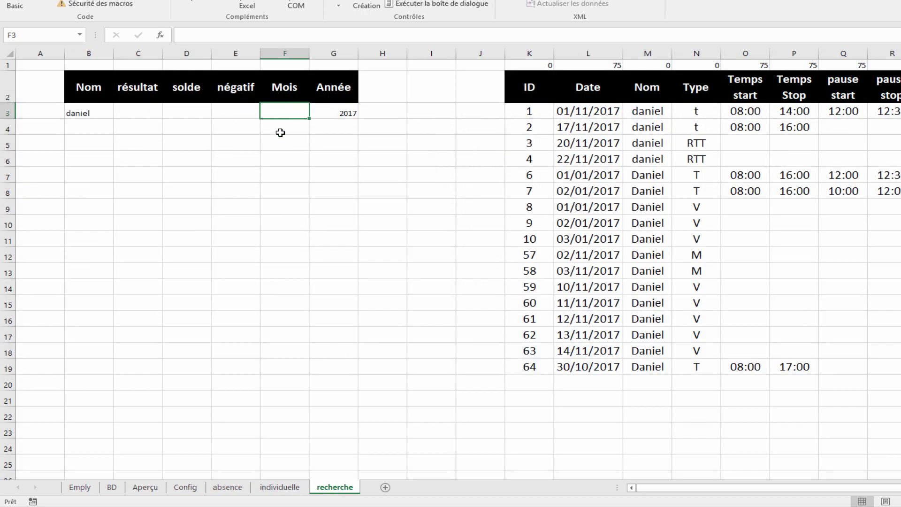
pyautogui.click(313, 489)
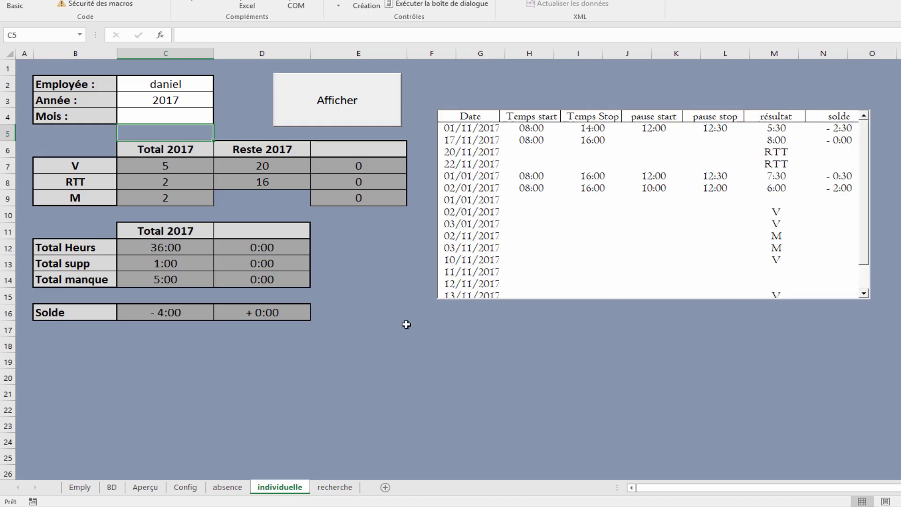
# Open the Afficher button's click code in design mode and insert If Range("c4") = "" Then above the marecherche call
pyautogui.click(367, 6)
pyautogui.doubleClick(365, 99)
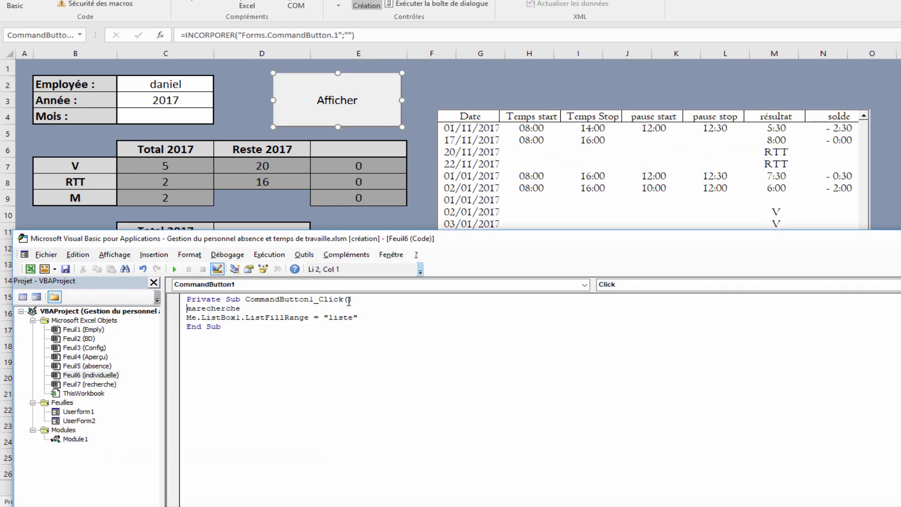
pyautogui.press('Return')
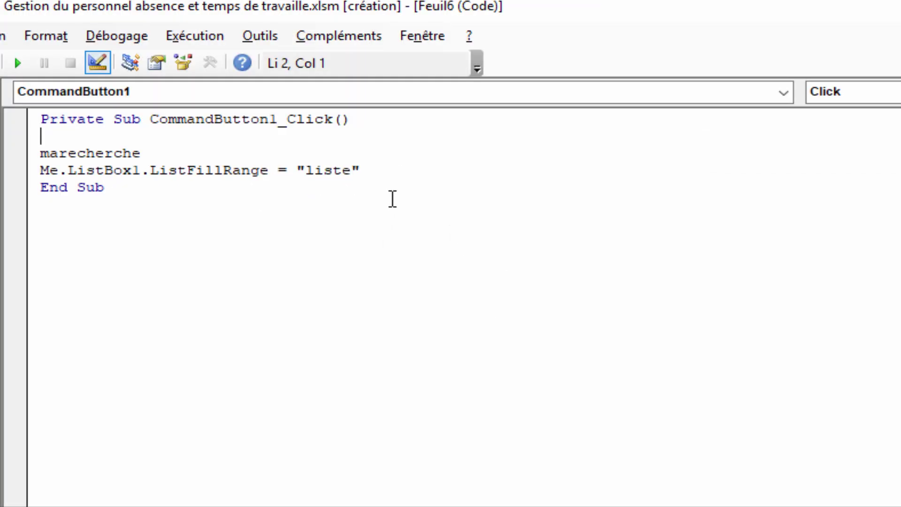
pyautogui.write('if range')
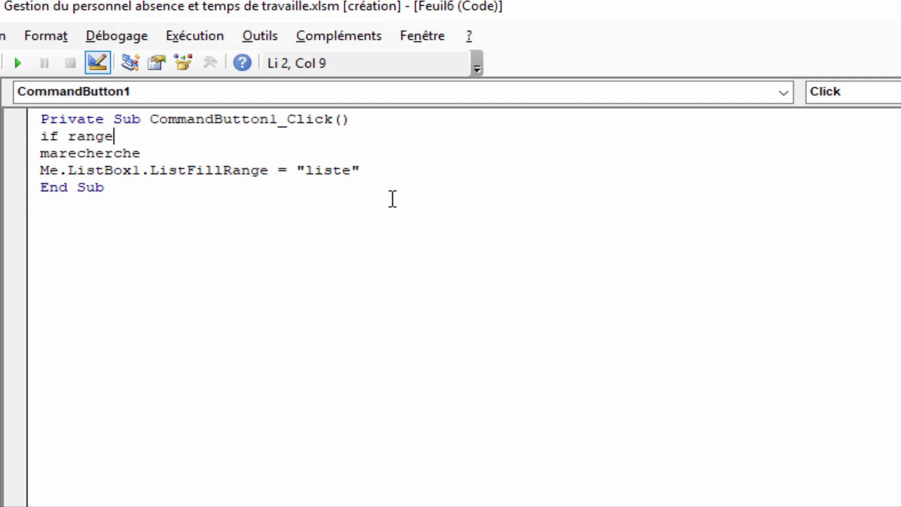
pyautogui.write('("c4')
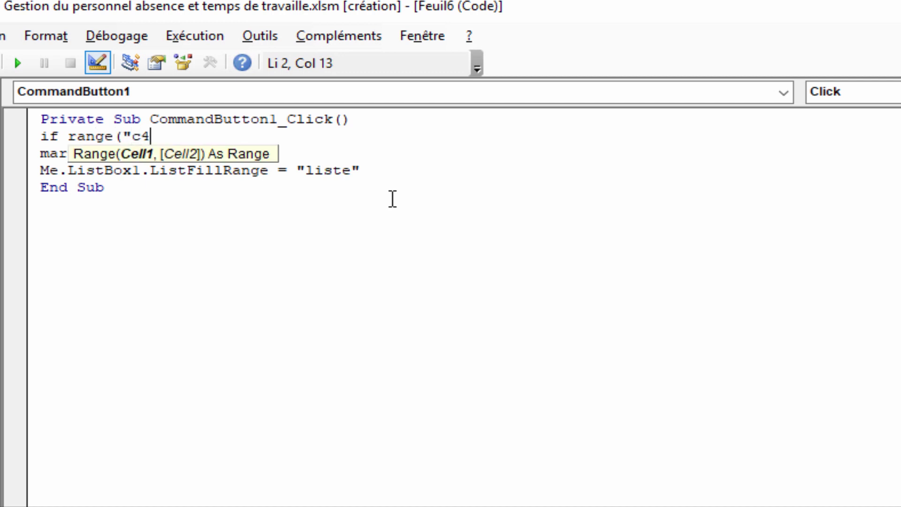
pyautogui.write('"')
pyautogui.write(')')
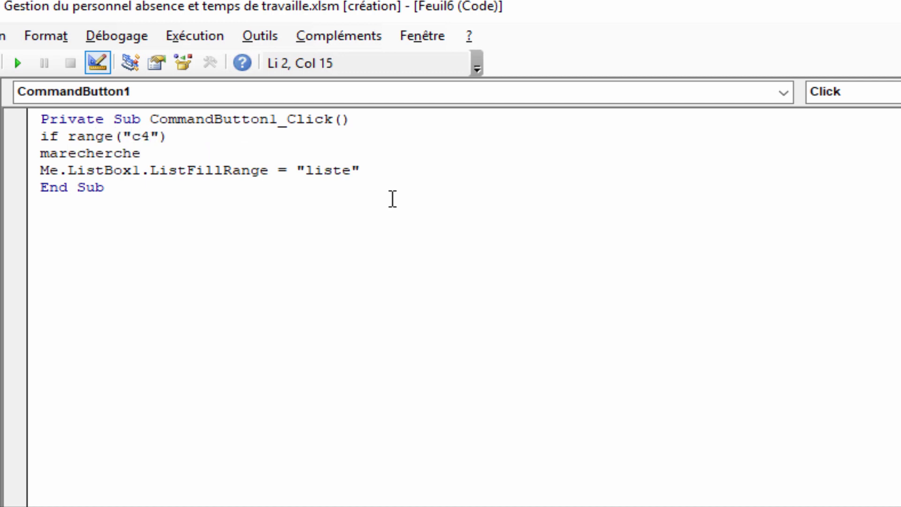
pyautogui.write('="" then')
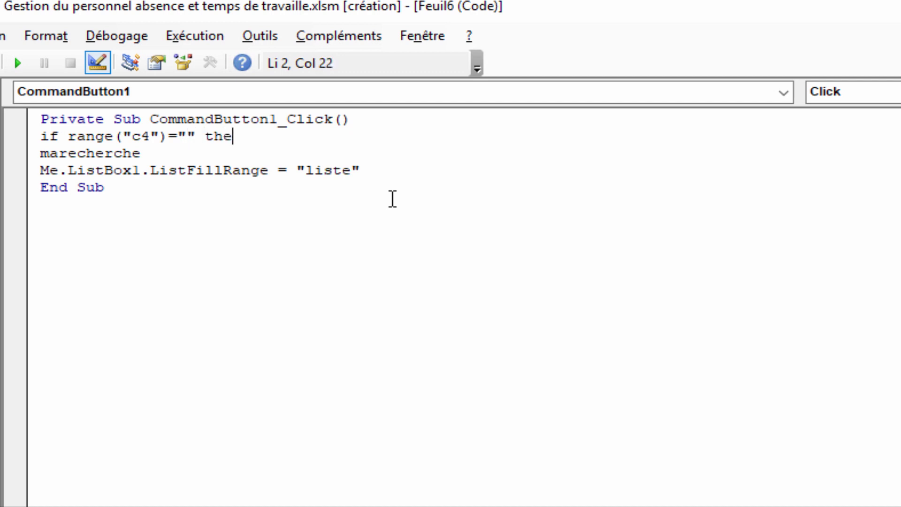
# Add the line Sheets("recherche").Range("f3") = "" inside the If block, followed by Else
pyautogui.press('Return')
pyautogui.write('sheets("')
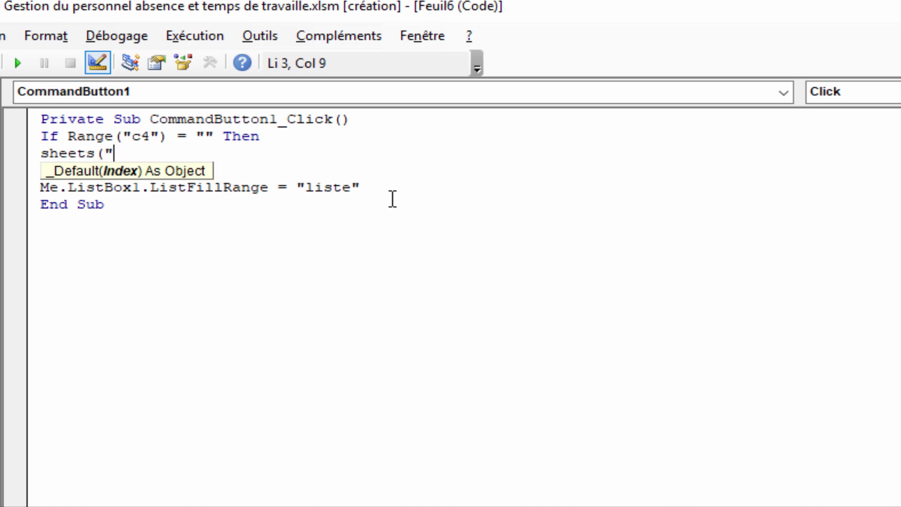
pyautogui.write('recherche')
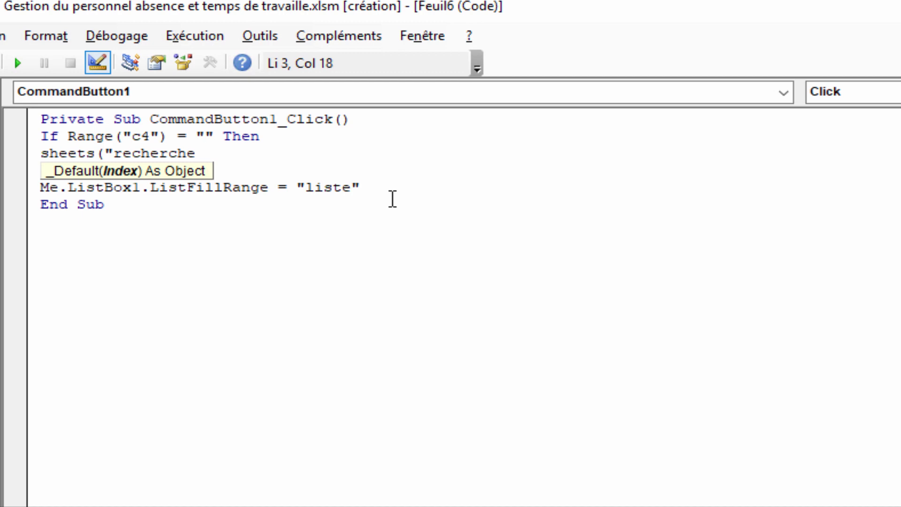
pyautogui.write('r").range("')
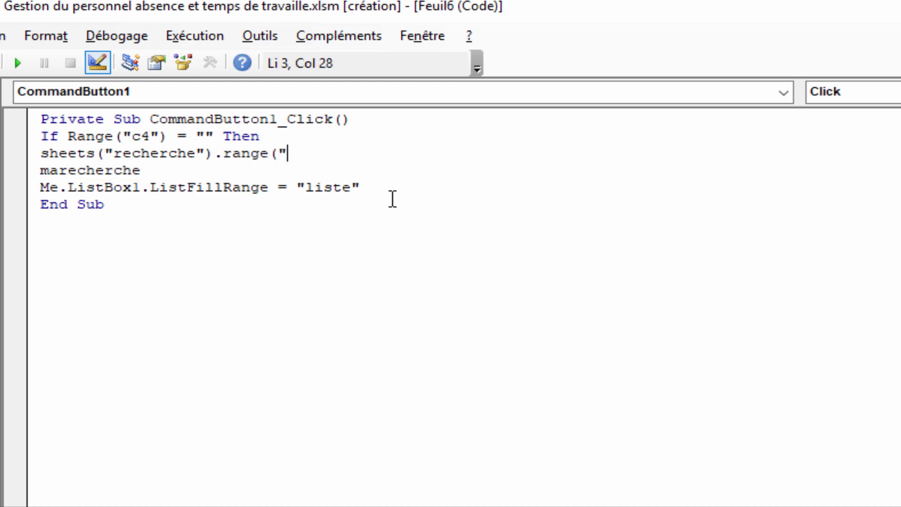
pyautogui.write('f3"')
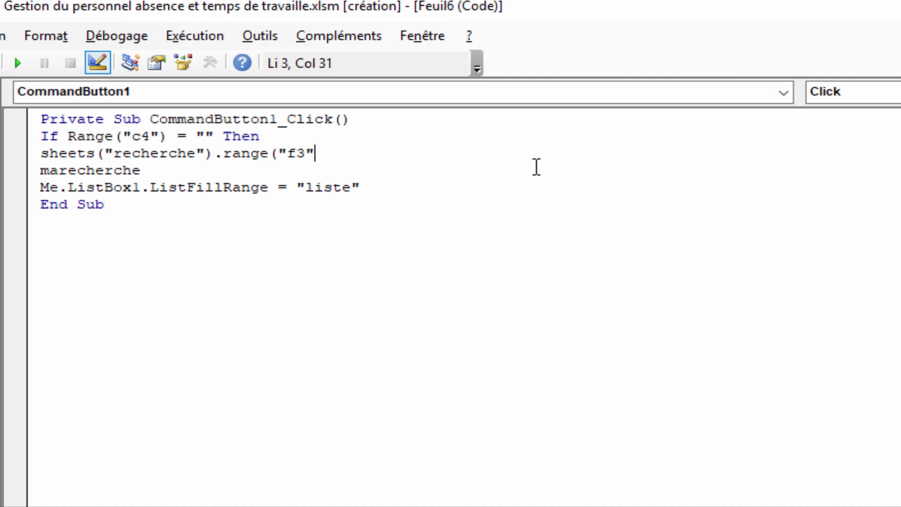
pyautogui.write(')')
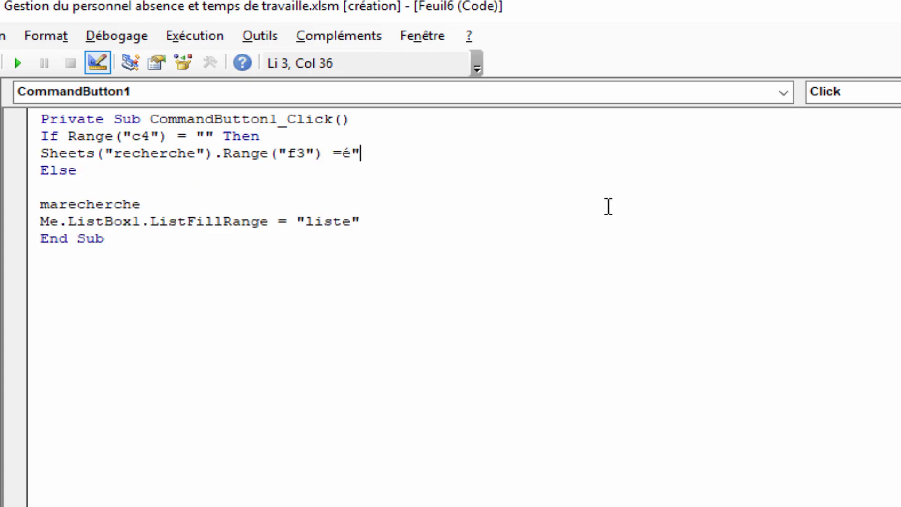
pyautogui.press('BackSpace')
pyautogui.press('BackSpace')
pyautogui.write('""')
# Complete the Else branch with Sheets("recherche").Range("f3") = Range("c4") and close the block with End If
pyautogui.press('Down')
pyautogui.press('Return')
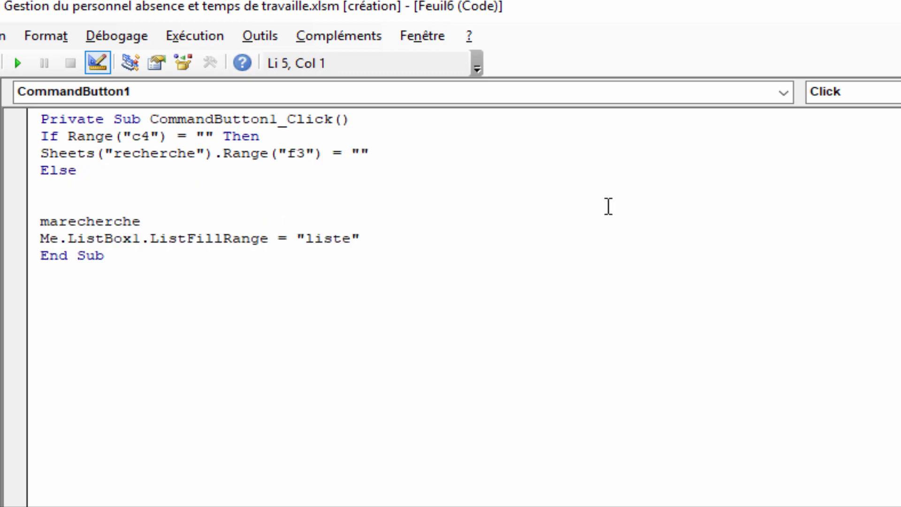
pyautogui.write('sheets("rean')
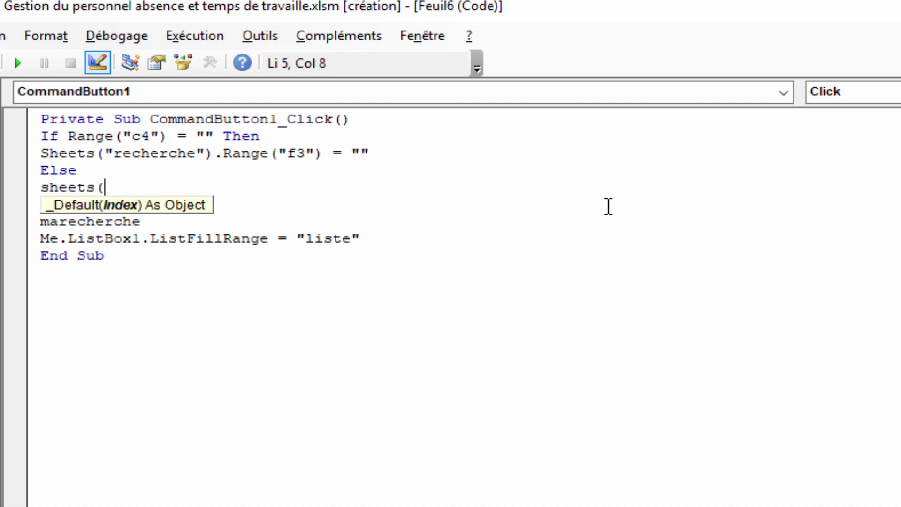
pyautogui.press('BackSpace')
pyautogui.press('BackSpace')
pyautogui.write('cherche").')
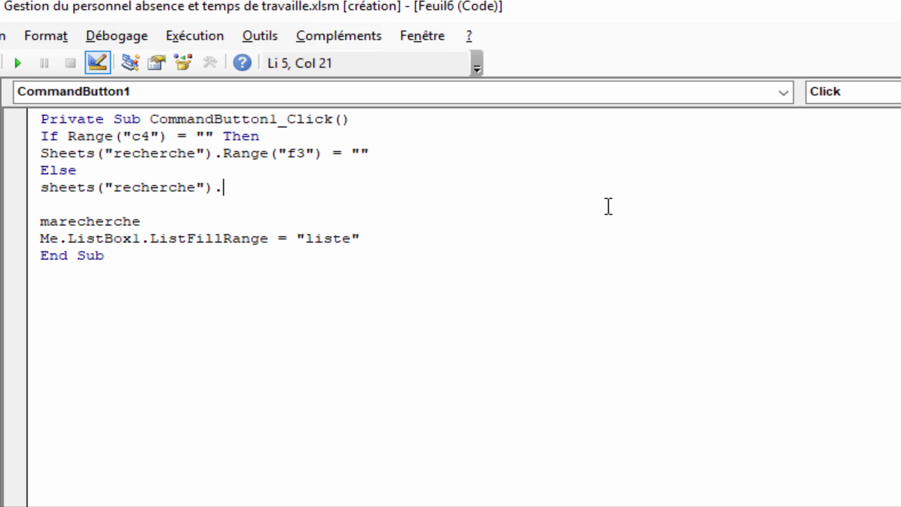
pyautogui.write('range("f')
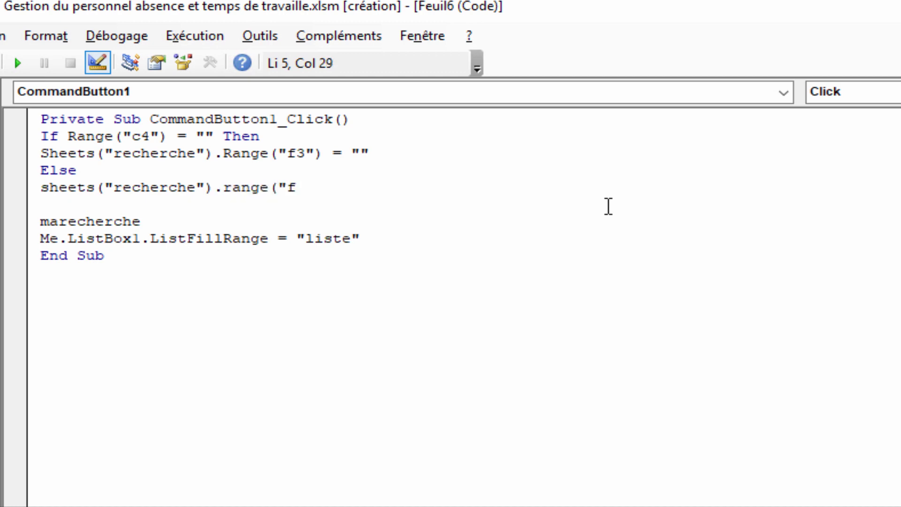
pyautogui.write('3")=range("c')
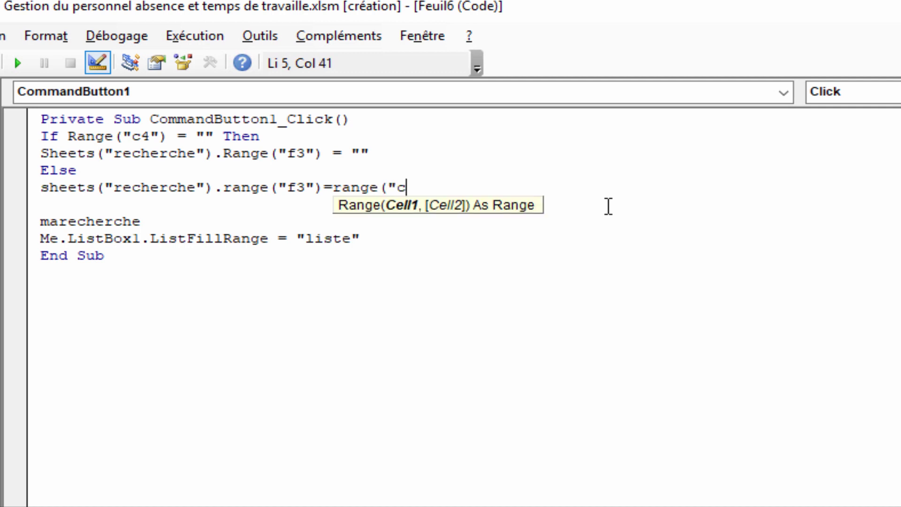
pyautogui.write('4")')
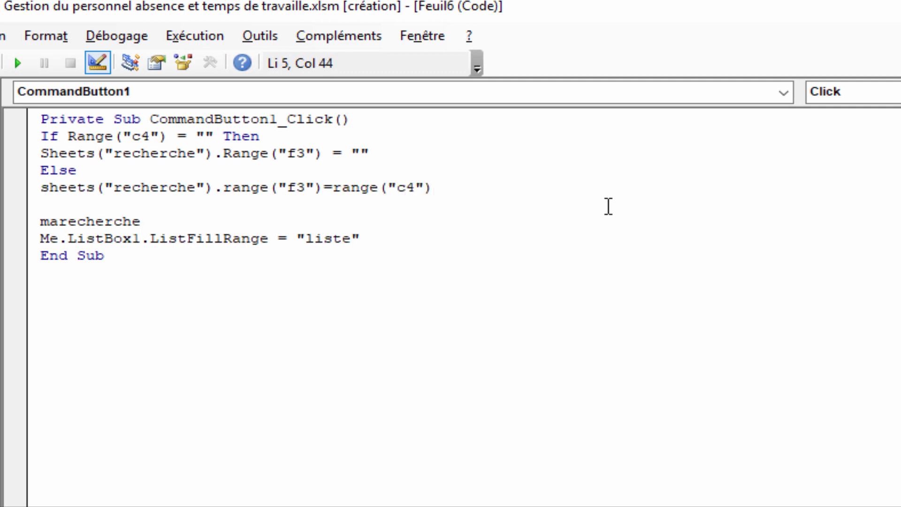
pyautogui.press('Return')
pyautogui.write('end if')
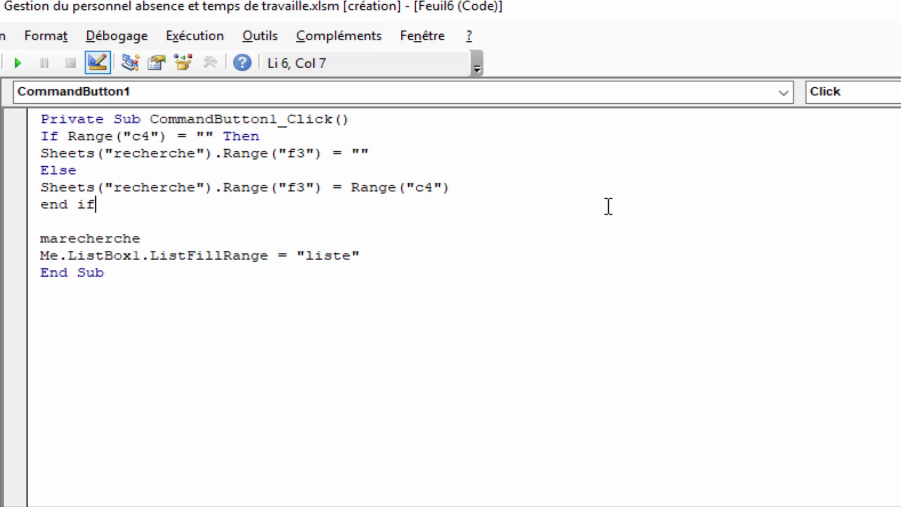
# Return from the click code to the individuelle sheet and turn off design mode
pyautogui.press('Return')
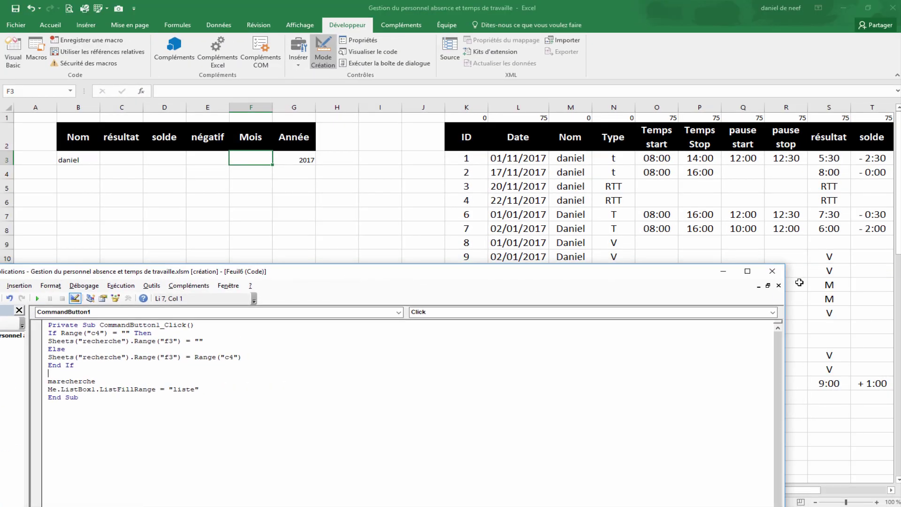
pyautogui.hotkey('alt', 'F11')
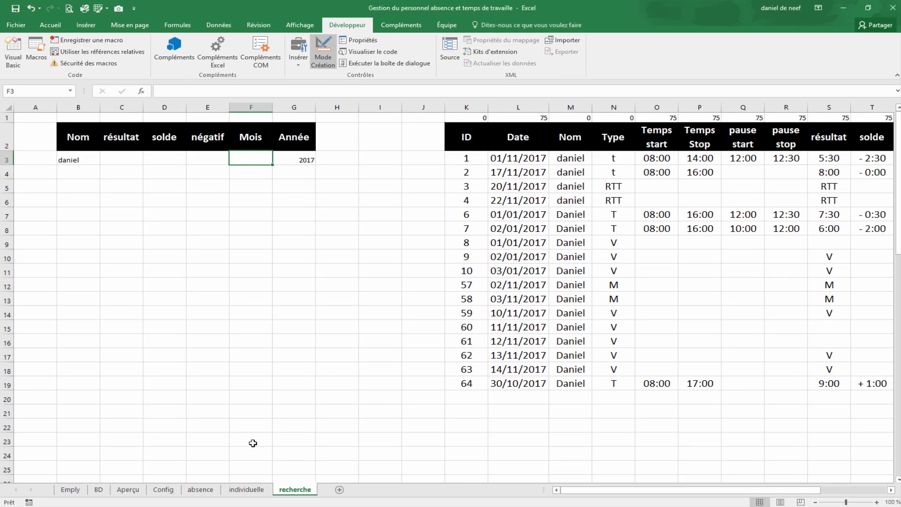
pyautogui.click(270, 490)
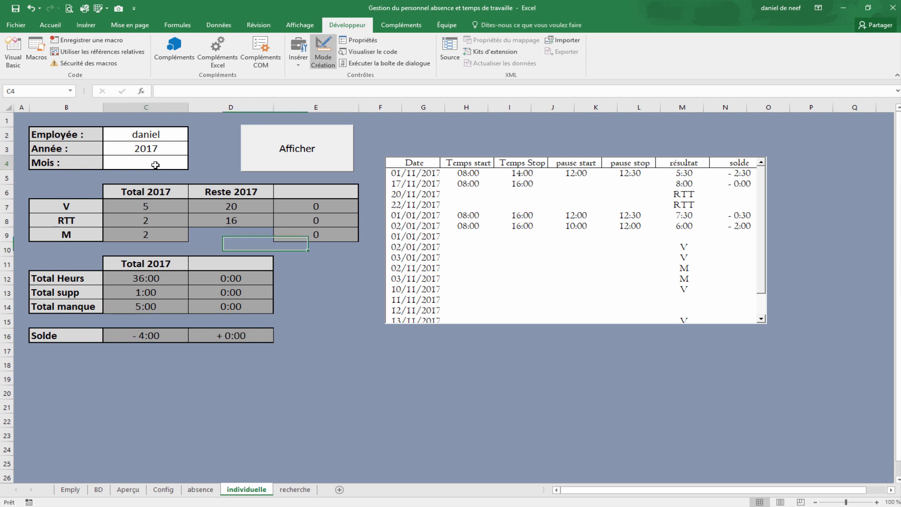
pyautogui.click(334, 142)
pyautogui.click(300, 24)
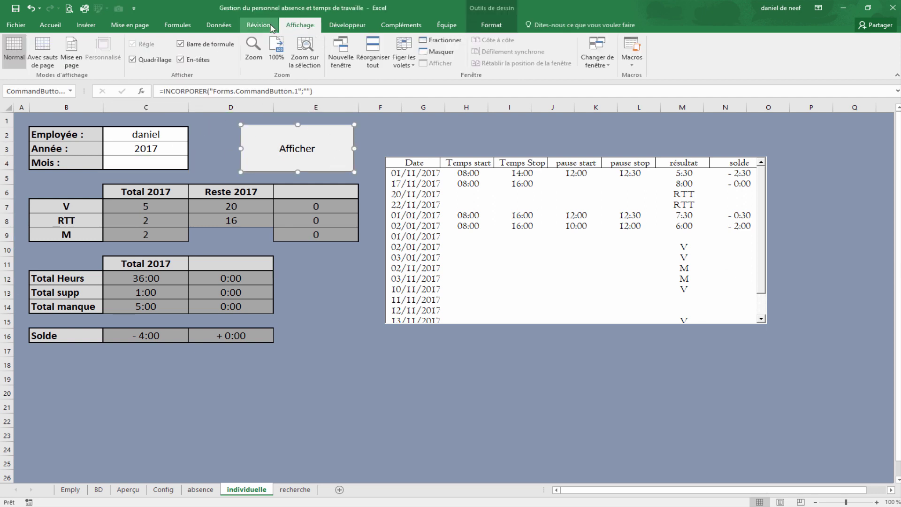
pyautogui.click(347, 25)
pyautogui.click(323, 53)
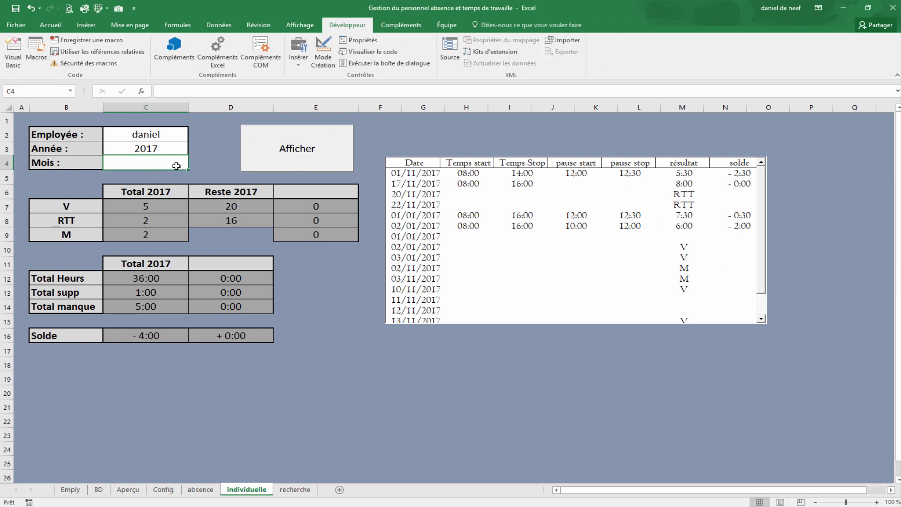
# Test the Afficher button on the individuelle sheet with Mois set to 1, 11 and finally 10
pyautogui.write('1')
pyautogui.click(287, 148)
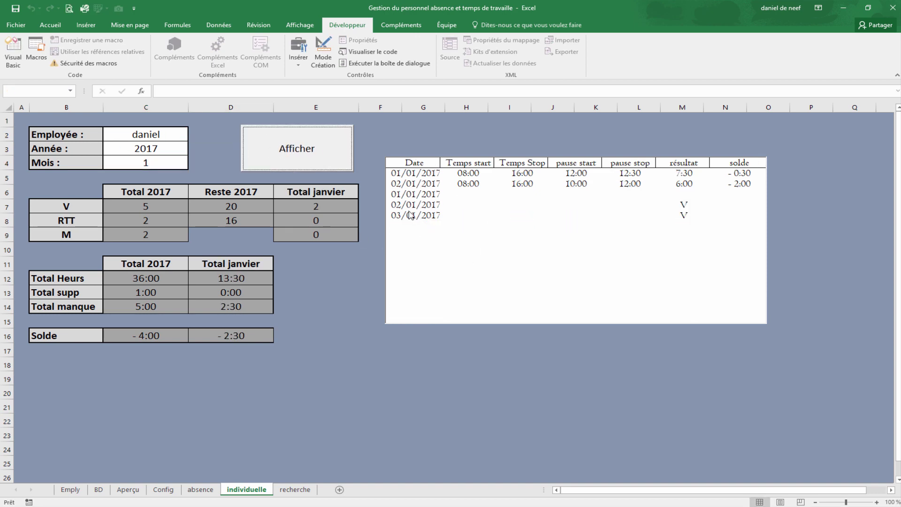
pyautogui.click(166, 161)
pyautogui.write('11')
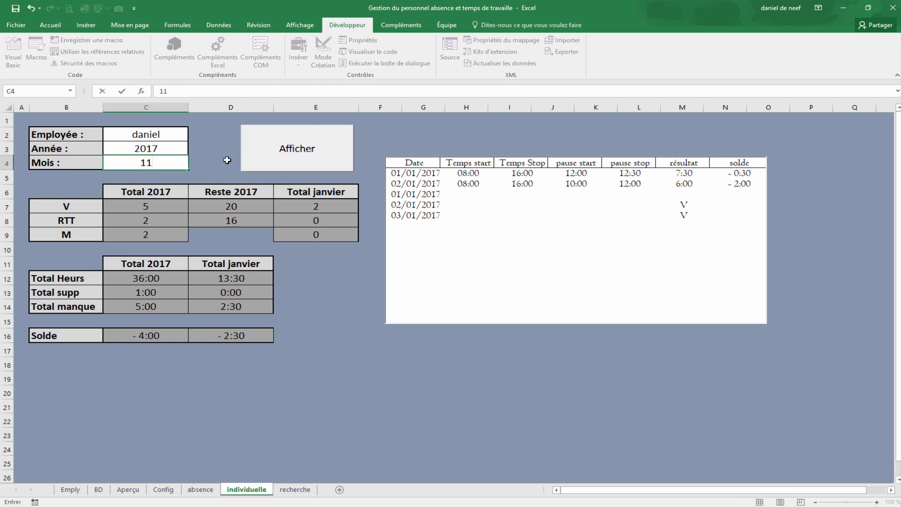
pyautogui.click(261, 159)
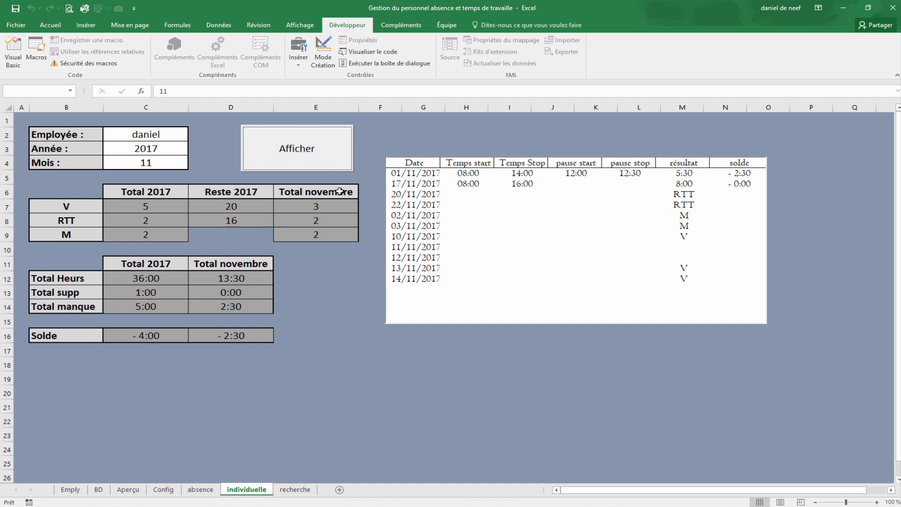
pyautogui.click(179, 162)
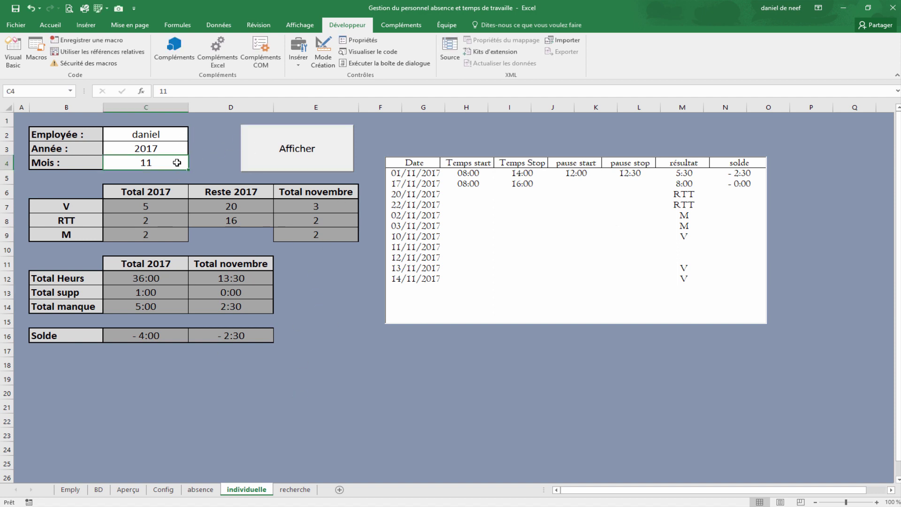
pyautogui.write('10')
pyautogui.click(284, 157)
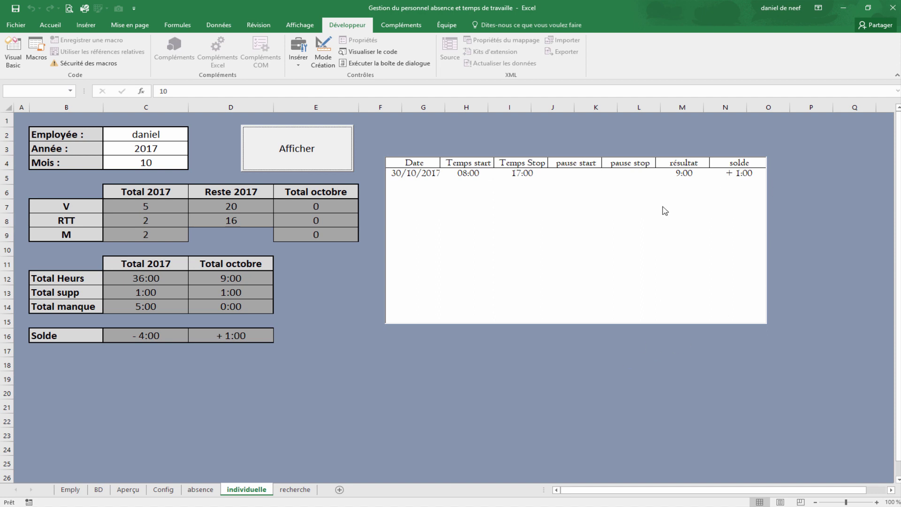
pyautogui.click(690, 175)
pyautogui.click(528, 364)
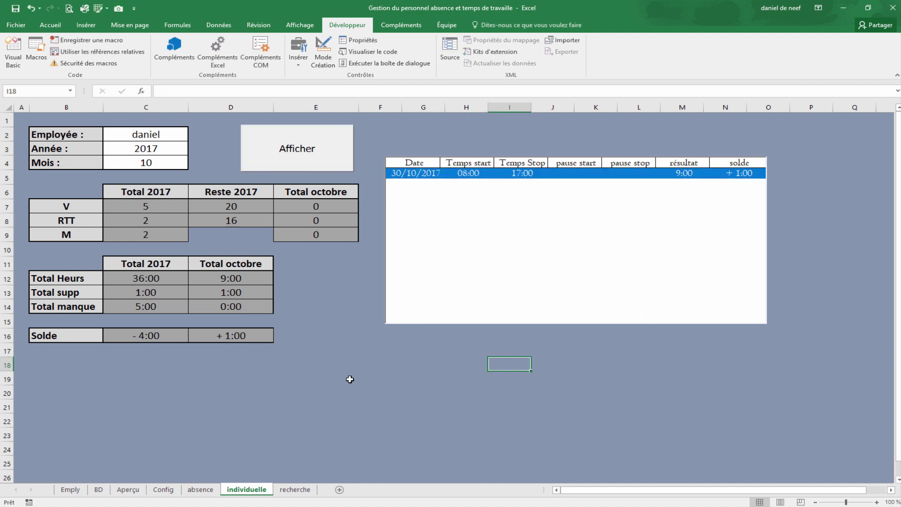
pyautogui.click(350, 379)
pyautogui.press('Up')
pyautogui.press('Up')
pyautogui.press('Up')
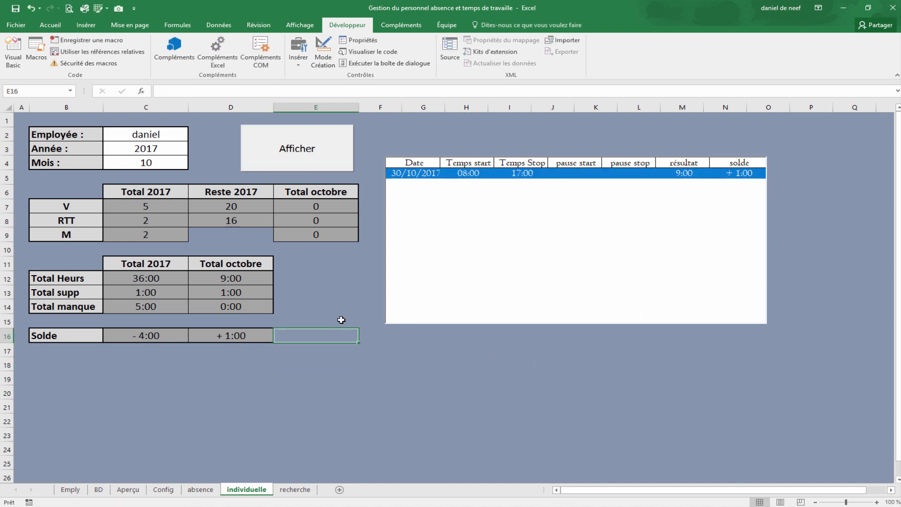
pyautogui.press('Down')
pyautogui.press('Down')
pyautogui.press('Down')
pyautogui.press('Down')
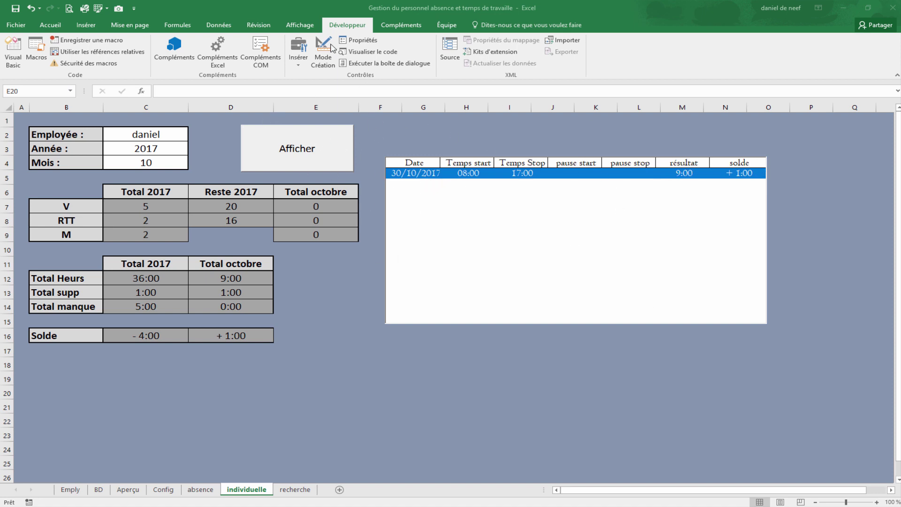
# Insert a command button about 114 wide and 46.5 high just above the Date column of the list box
pyautogui.click(300, 71)
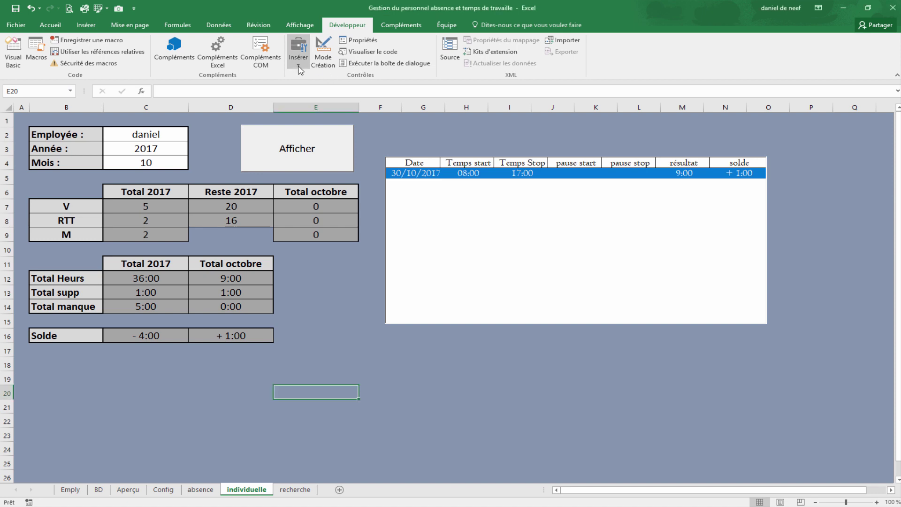
pyautogui.click(295, 120)
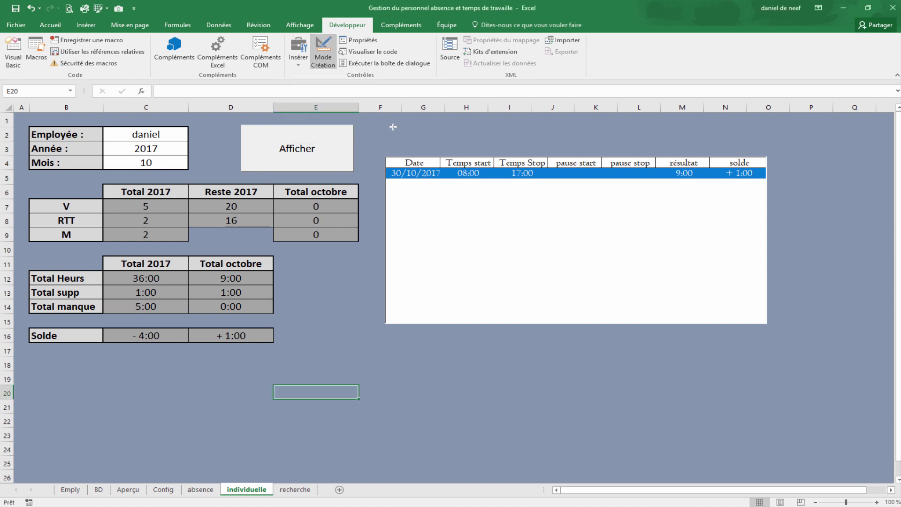
pyautogui.moveTo(389, 122)
pyautogui.mouseDown()
pyautogui.moveTo(469, 153)
pyautogui.moveTo(442, 140)
pyautogui.mouseUp()
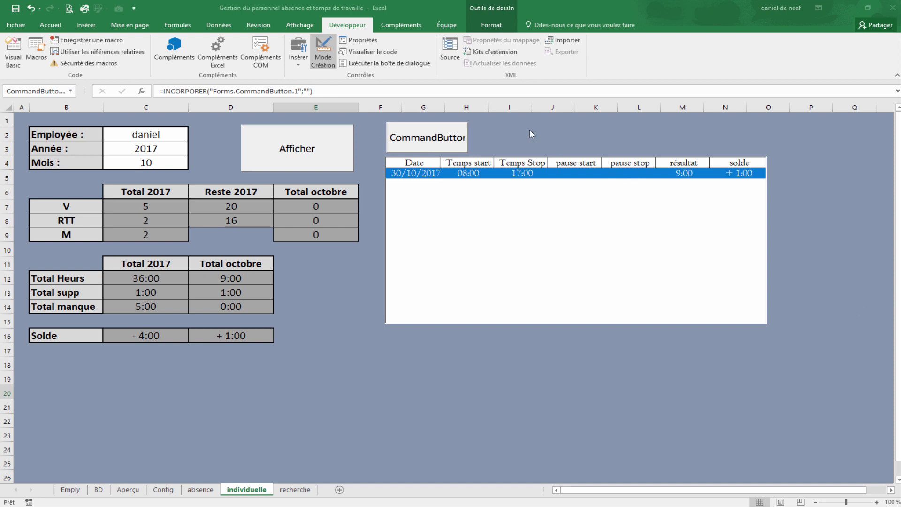
# Show the new command button's properties and set its BackColor to the light violet palette colour &H00FFC0C0&
pyautogui.click(443, 140)
pyautogui.click(362, 41)
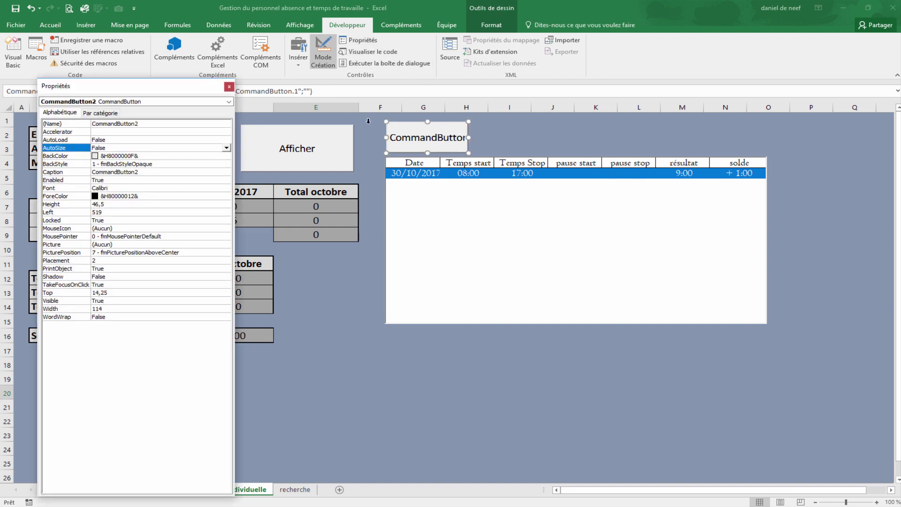
pyautogui.click(207, 156)
pyautogui.click(226, 156)
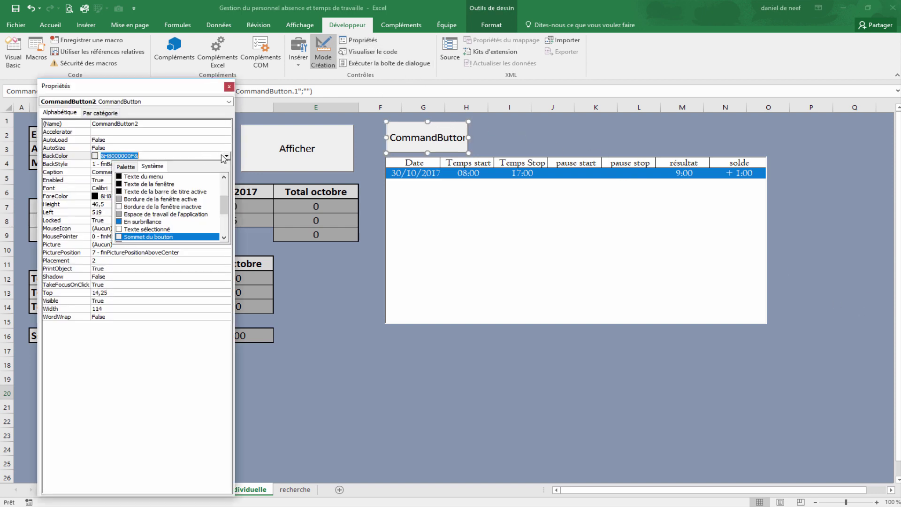
pyautogui.click(125, 166)
pyautogui.click(176, 185)
pyautogui.click(177, 178)
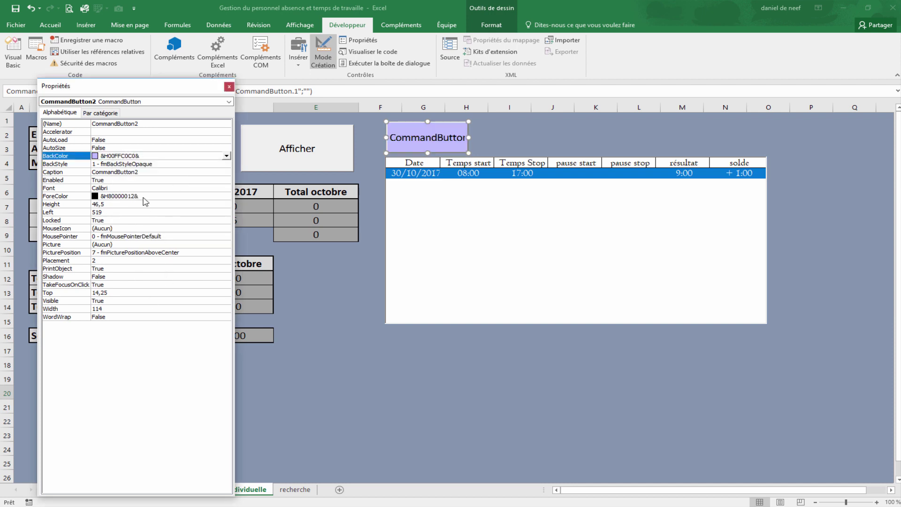
# Set the new command button's Caption to Heurs Supp
pyautogui.click(120, 173)
pyautogui.doubleClick(68, 172)
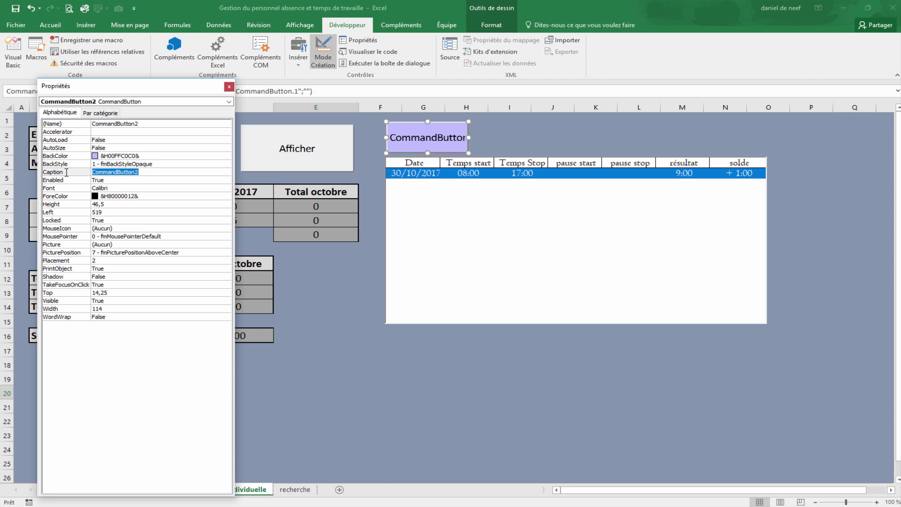
pyautogui.write('Heurs Supp')
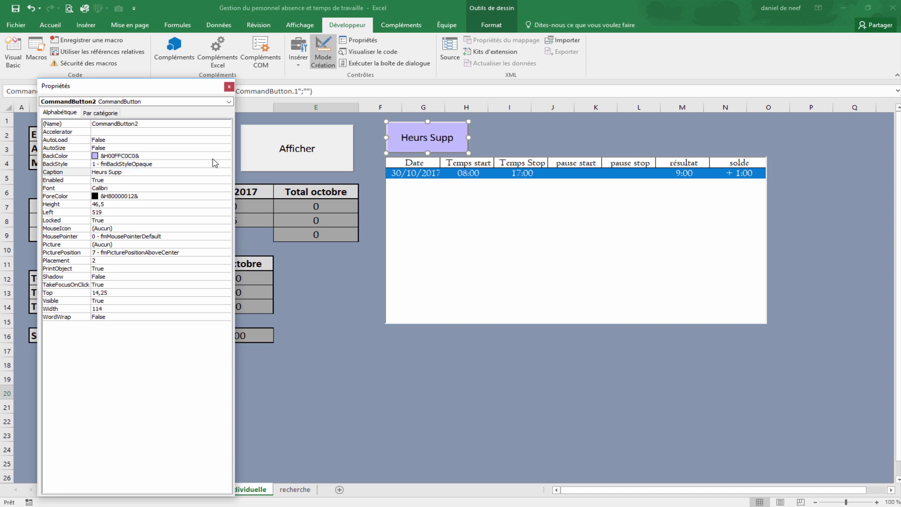
pyautogui.click(449, 356)
# Duplicate the Heurs Supp button directly to its right and set the copy's Caption to Heurs Négatif
pyautogui.click(448, 148)
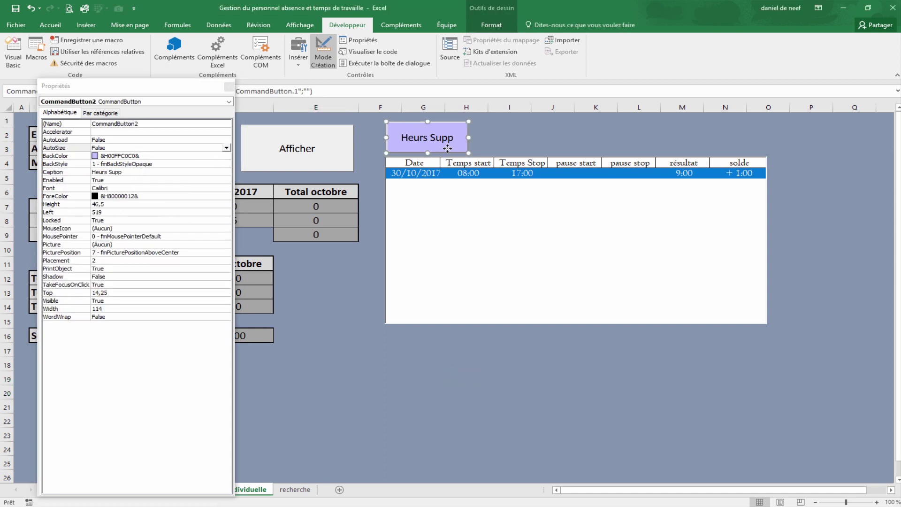
pyautogui.moveTo(447, 148); pyautogui.dragTo(535, 149)
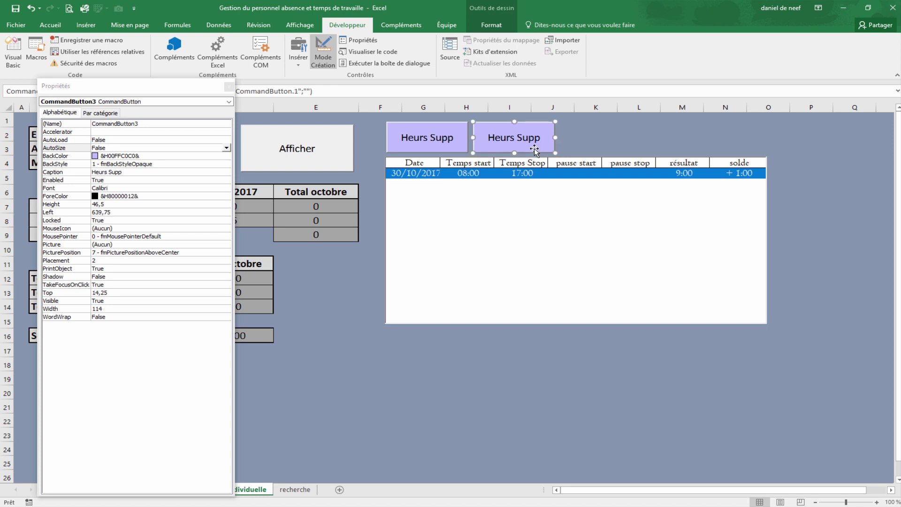
pyautogui.click(136, 164)
pyautogui.moveTo(123, 173); pyautogui.dragTo(112, 174)
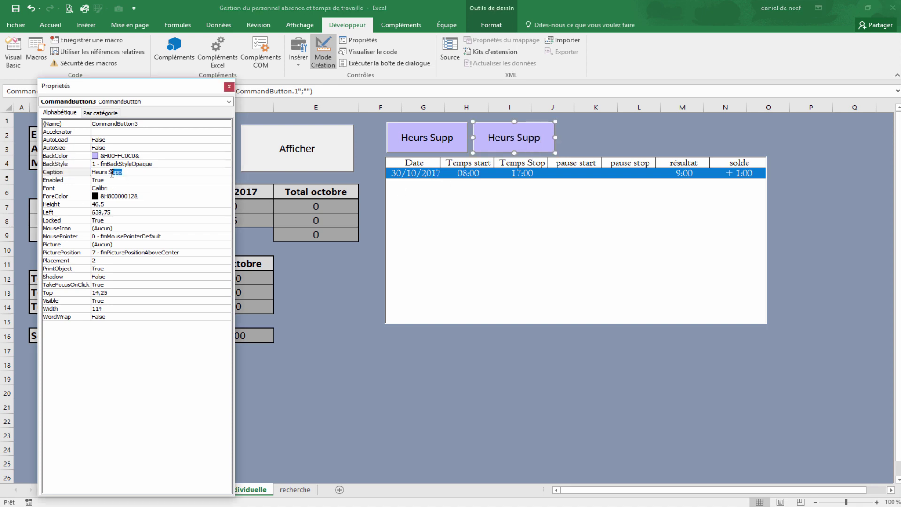
pyautogui.write('n')
pyautogui.press('BackSpace')
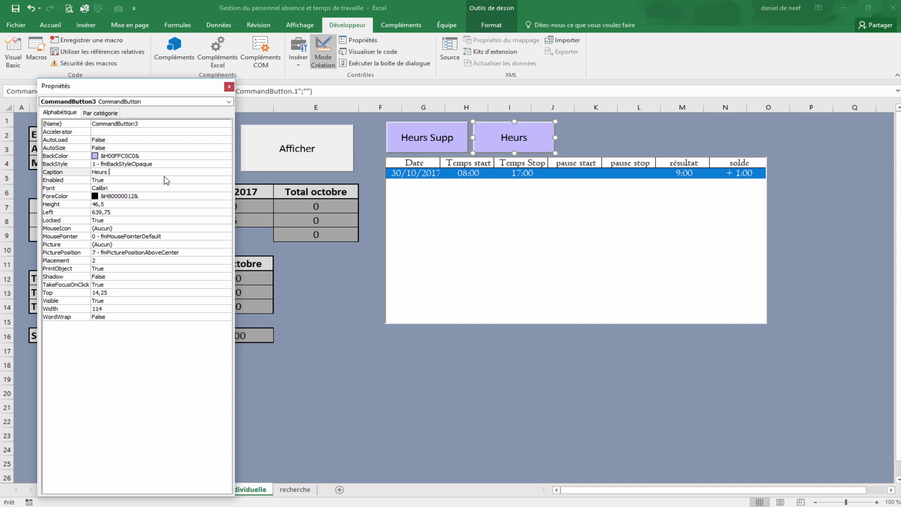
pyautogui.write('Négatif')
# Paste another copy of the Heurs Supp button, align it right of Heurs Négatif, and set its Caption to Vacances
pyautogui.click(594, 136)
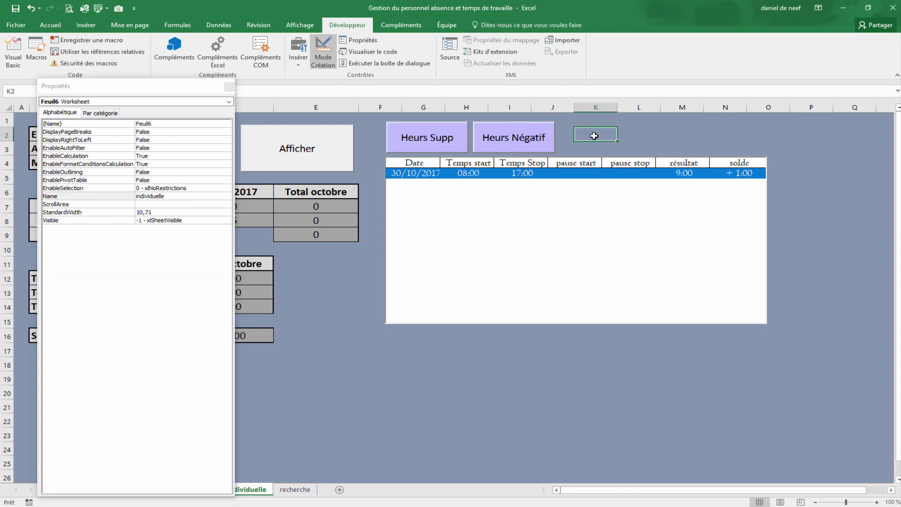
pyautogui.hotkey('ctrl', 'v')
pyautogui.moveTo(610, 138); pyautogui.dragTo(588, 127)
pyautogui.click(588, 126)
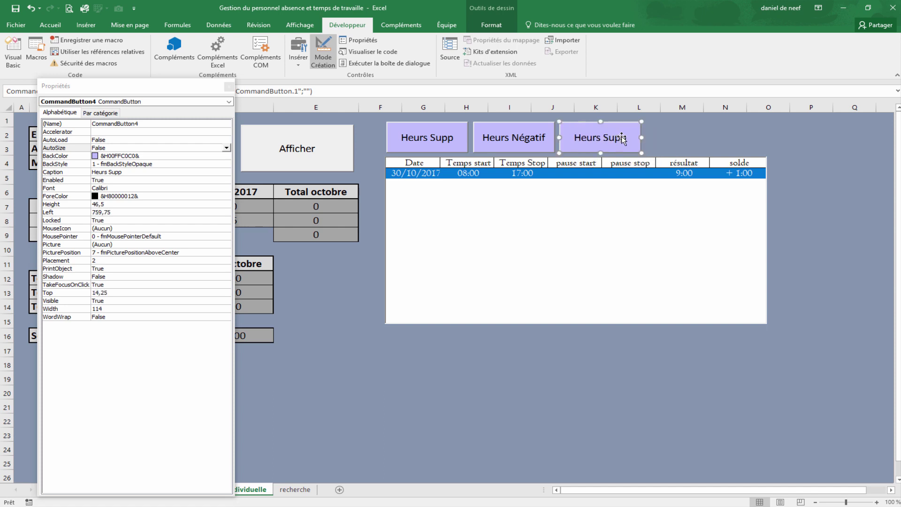
pyautogui.click(128, 173)
pyautogui.click(82, 173)
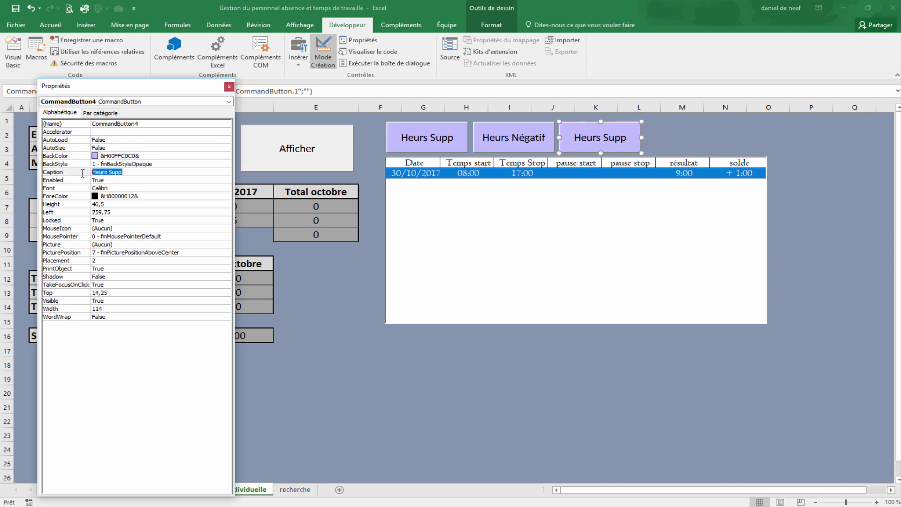
pyautogui.write('Vacances')
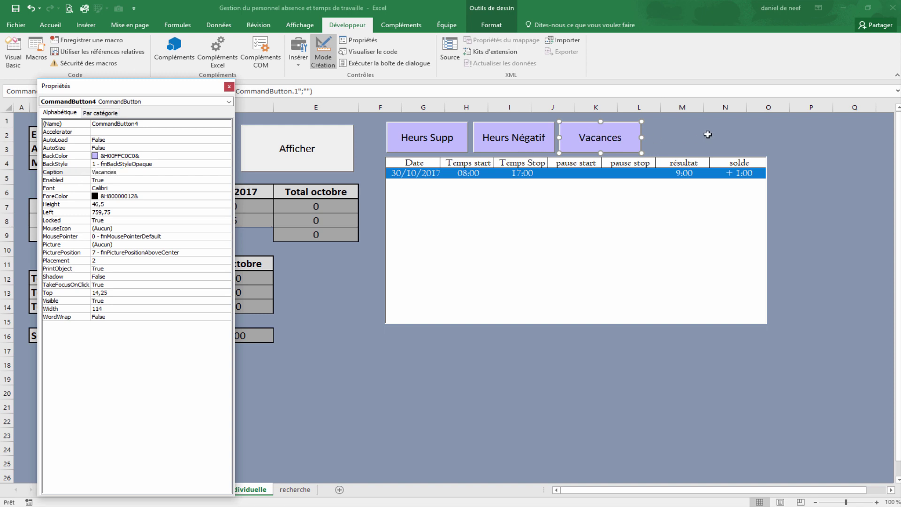
# Paste a further copy of the Heurs Supp button, align it right of Vacances, and set its Caption to RTT
pyautogui.click(669, 134)
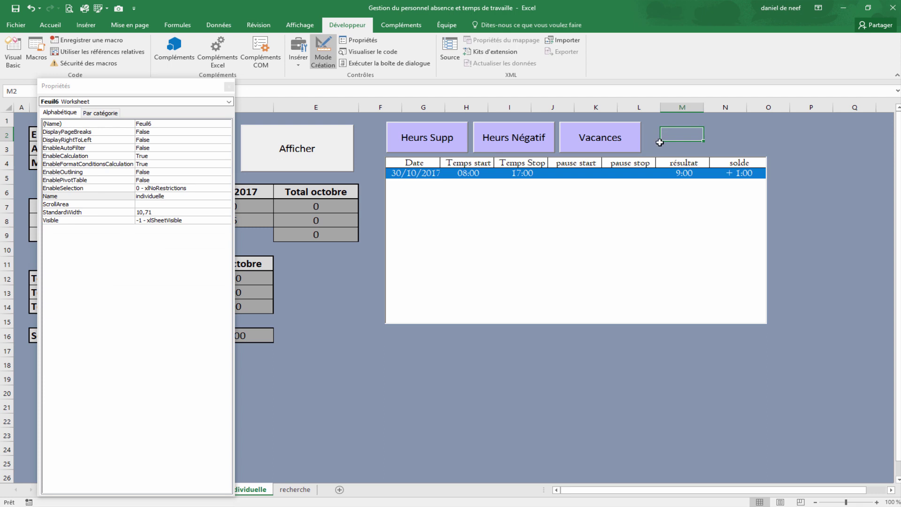
pyautogui.hotkey('ctrl', 'v')
pyautogui.moveTo(736, 145); pyautogui.dragTo(704, 131)
pyautogui.click(134, 188)
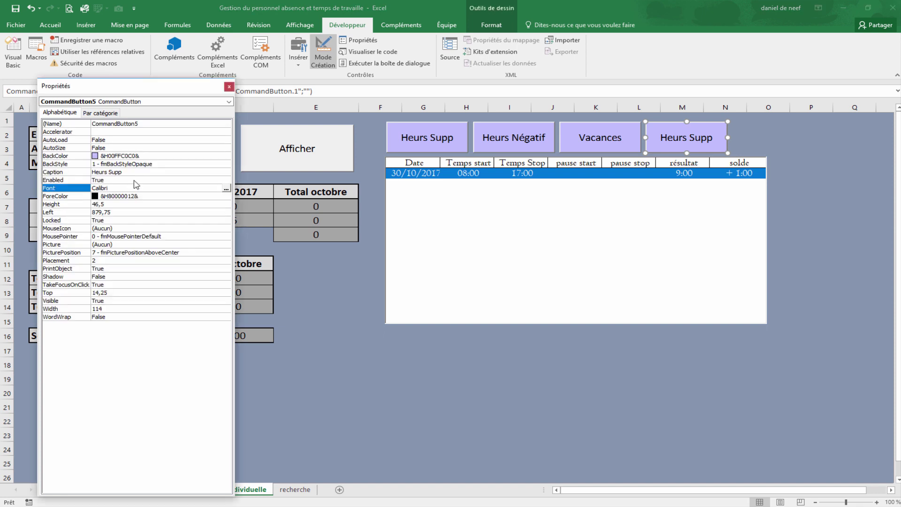
pyautogui.click(132, 181)
pyautogui.click(134, 172)
pyautogui.click(88, 173)
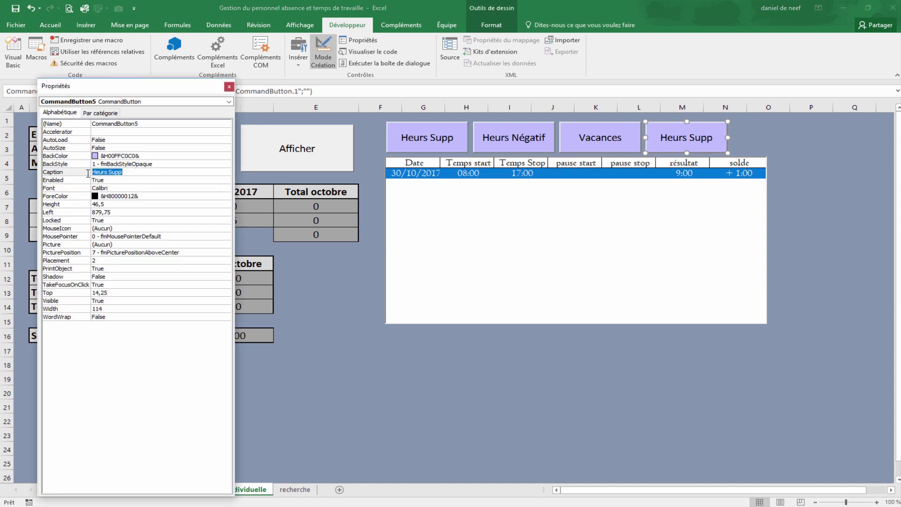
pyautogui.write('RTT')
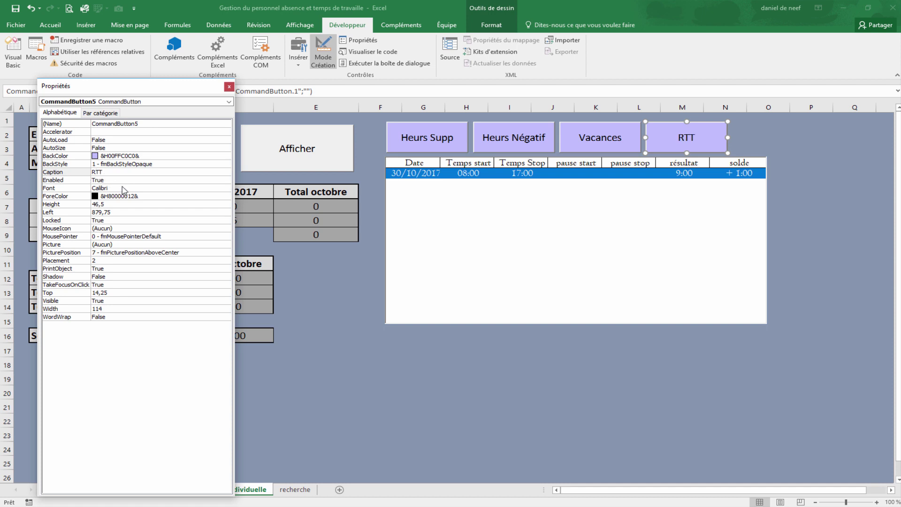
# Paste another copy of the Heurs Supp button, align it right of RTT, and set its Caption to Maladie
pyautogui.click(535, 359)
pyautogui.hotkey('ctrl', 'v')
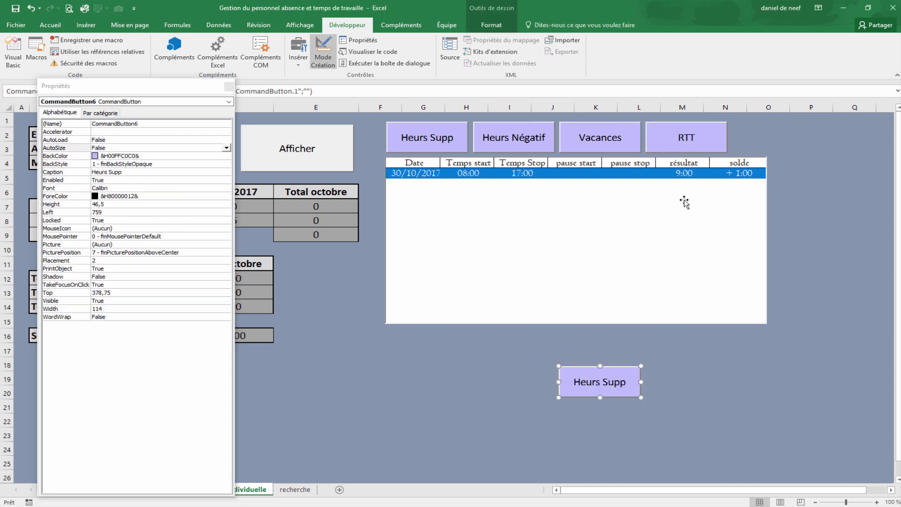
pyautogui.moveTo(577, 379); pyautogui.dragTo(763, 141)
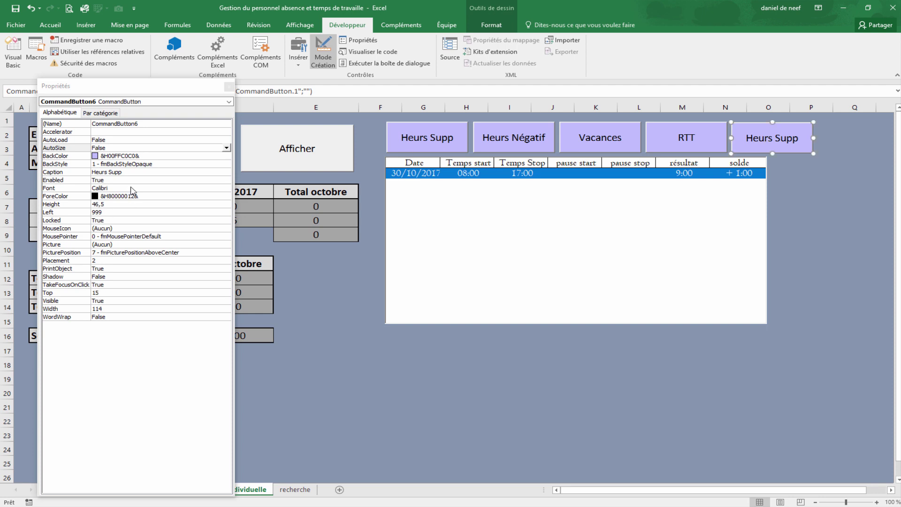
pyautogui.click(61, 171)
pyautogui.write('Maladie')
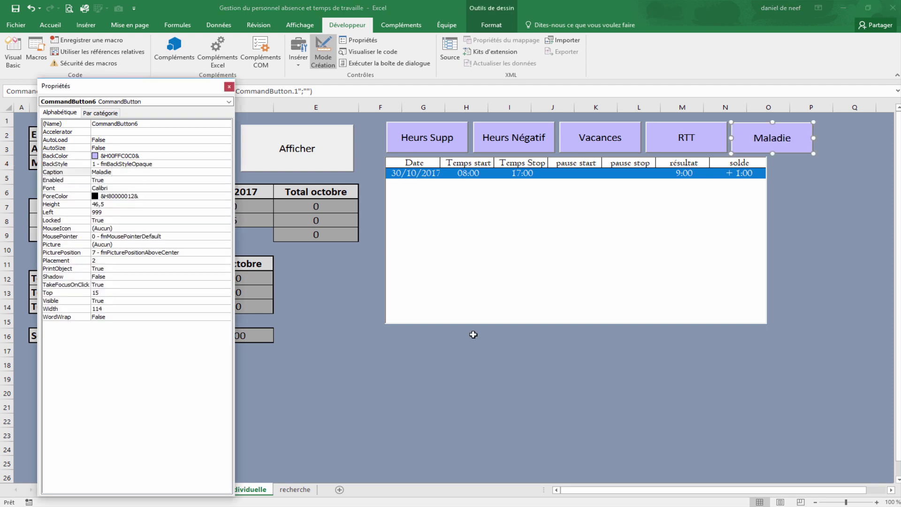
pyautogui.click(465, 409)
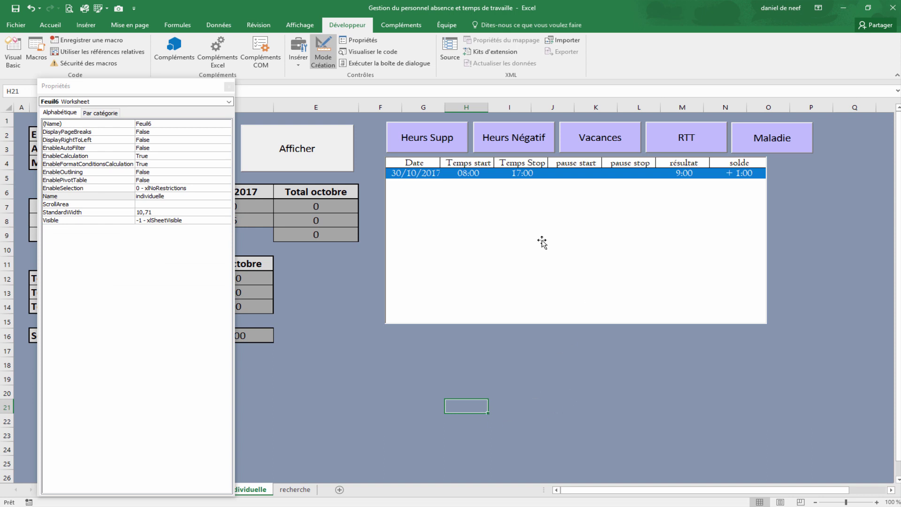
# Align the five category buttons above the list box to their middle and close their properties
pyautogui.click(445, 149)
pyautogui.keyDown('shift'); pyautogui.click(517, 140); pyautogui.keyUp('shift')
pyautogui.keyDown('shift'); pyautogui.click(627, 143); pyautogui.keyUp('shift')
pyautogui.keyDown('shift'); pyautogui.click(700, 143); pyautogui.keyUp('shift')
pyautogui.keyDown('shift'); pyautogui.click(771, 143); pyautogui.keyUp('shift')
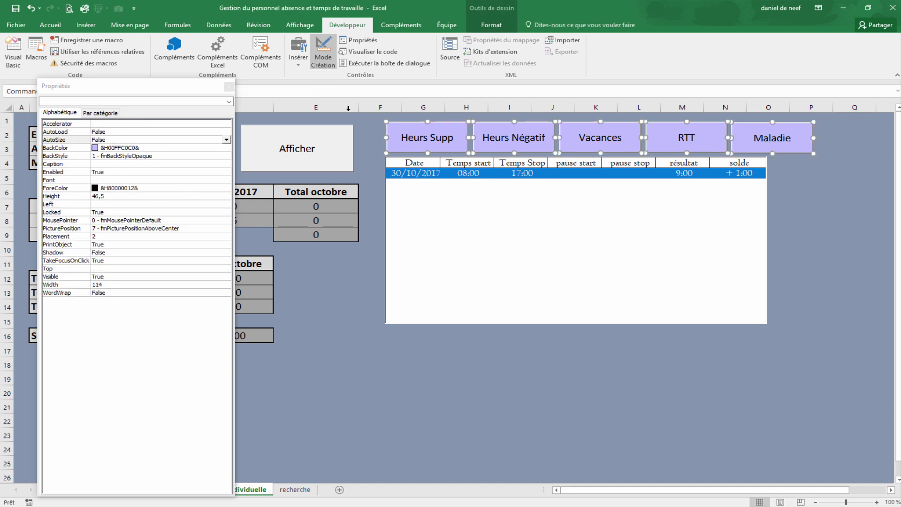
pyautogui.click(492, 25)
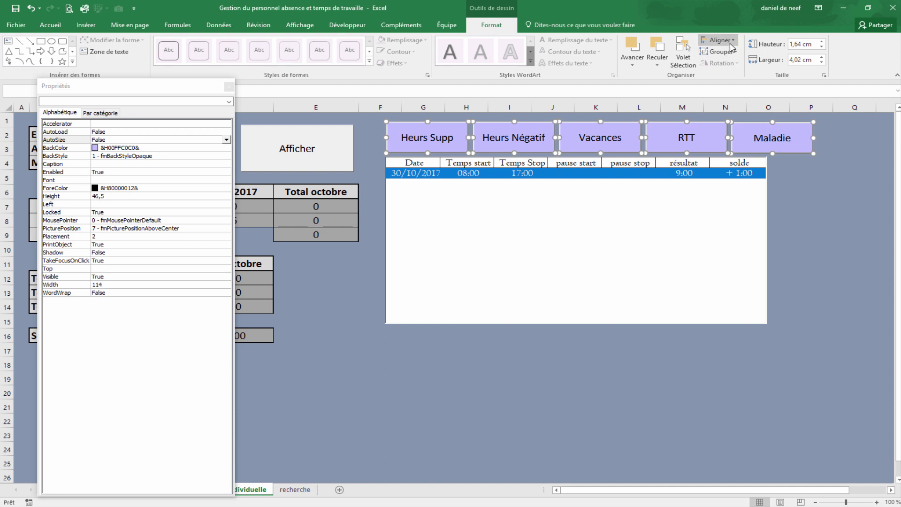
pyautogui.click(717, 40)
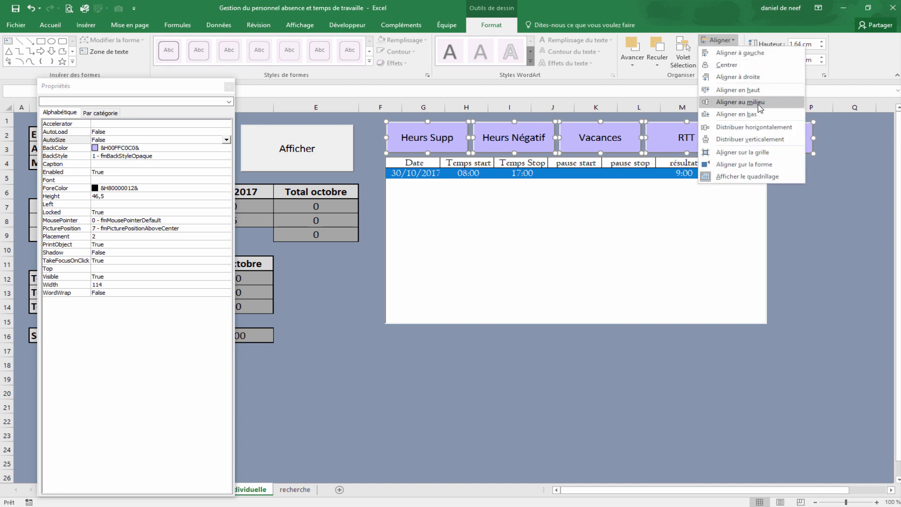
pyautogui.click(780, 103)
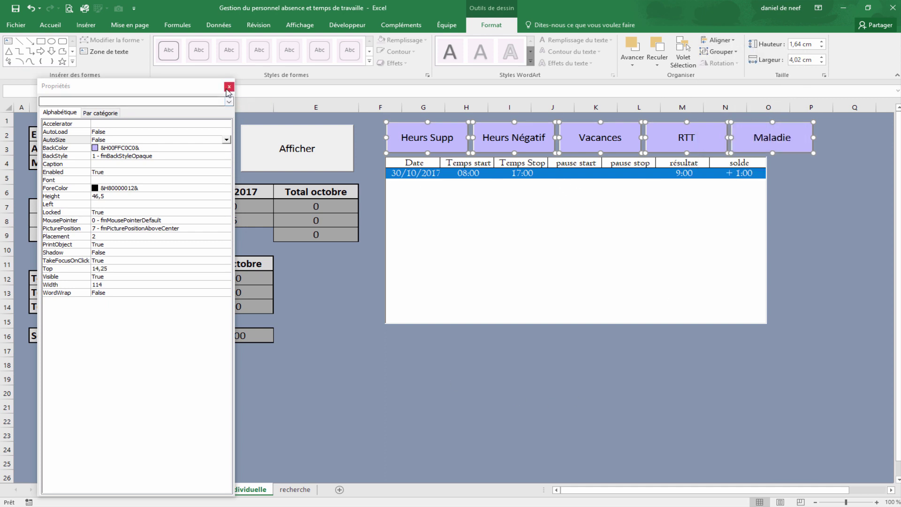
pyautogui.click(228, 87)
pyautogui.click(517, 421)
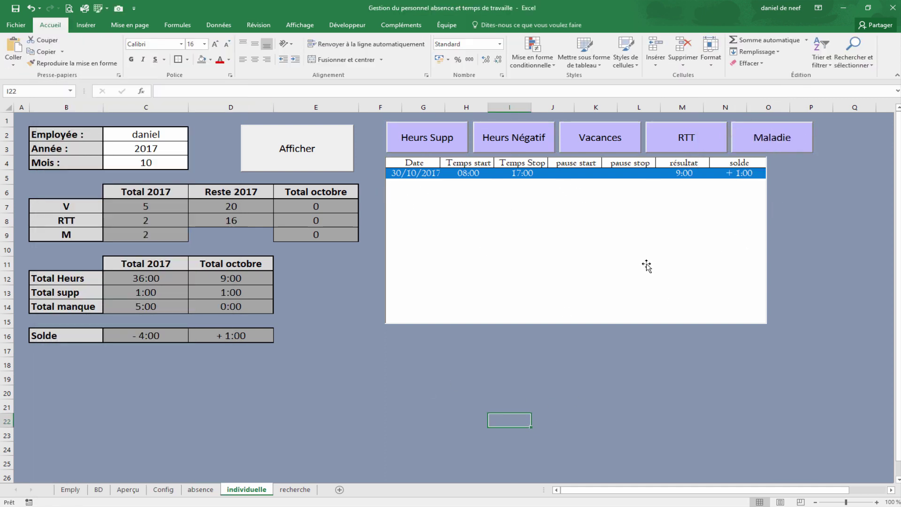
# Narrow all five category buttons together to a width of 3,2 cm
pyautogui.click(451, 145)
pyautogui.keyDown('ctrl'); pyautogui.click(517, 143); pyautogui.keyUp('ctrl')
pyautogui.keyDown('ctrl'); pyautogui.click(620, 144); pyautogui.keyUp('ctrl')
pyautogui.keyDown('ctrl'); pyautogui.click(690, 146); pyautogui.keyUp('ctrl')
pyautogui.keyDown('ctrl'); pyautogui.click(754, 145); pyautogui.keyUp('ctrl')
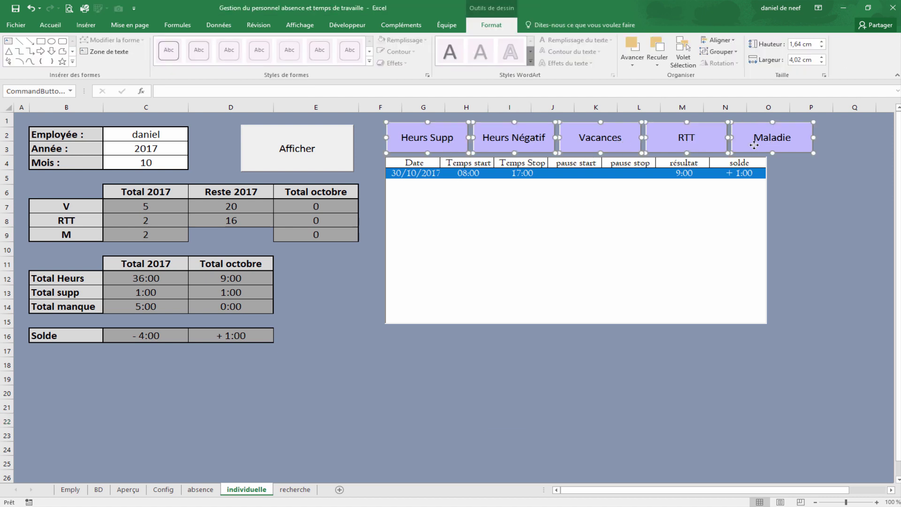
pyautogui.moveTo(466, 138); pyautogui.dragTo(452, 138)
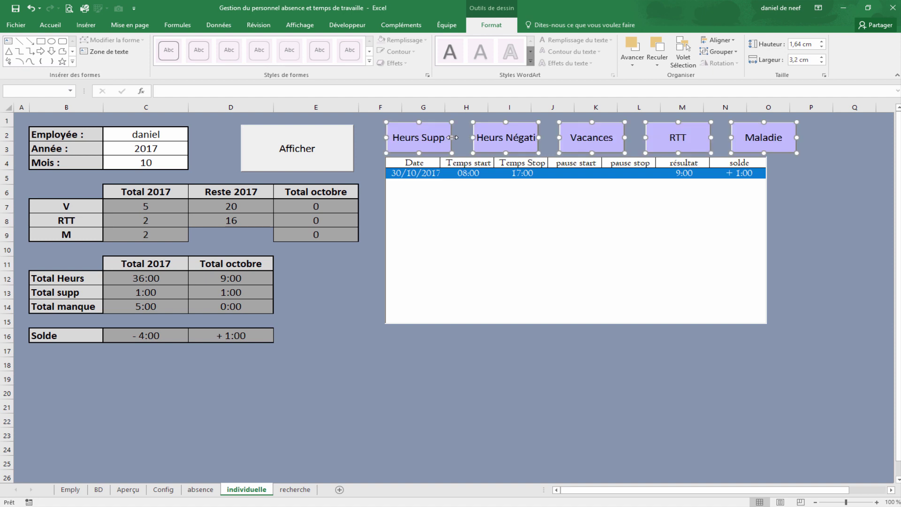
pyautogui.click(532, 359)
# Move the Heurs Négatif, Vacances, RTT and Maladie buttons closer together so the row fits above the list box
pyautogui.moveTo(528, 149); pyautogui.dragTo(511, 148)
pyautogui.moveTo(587, 149); pyautogui.dragTo(557, 148)
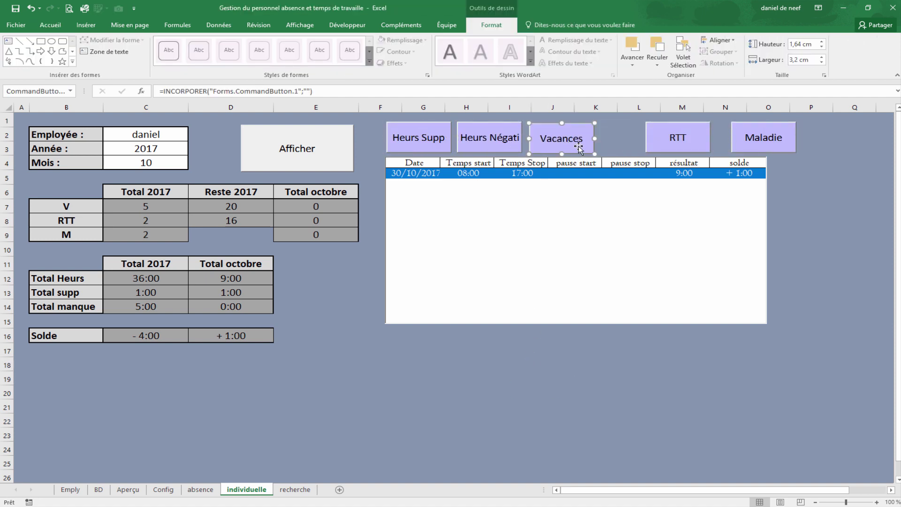
pyautogui.moveTo(667, 147); pyautogui.dragTo(614, 144)
pyautogui.moveTo(762, 145); pyautogui.dragTo(711, 145)
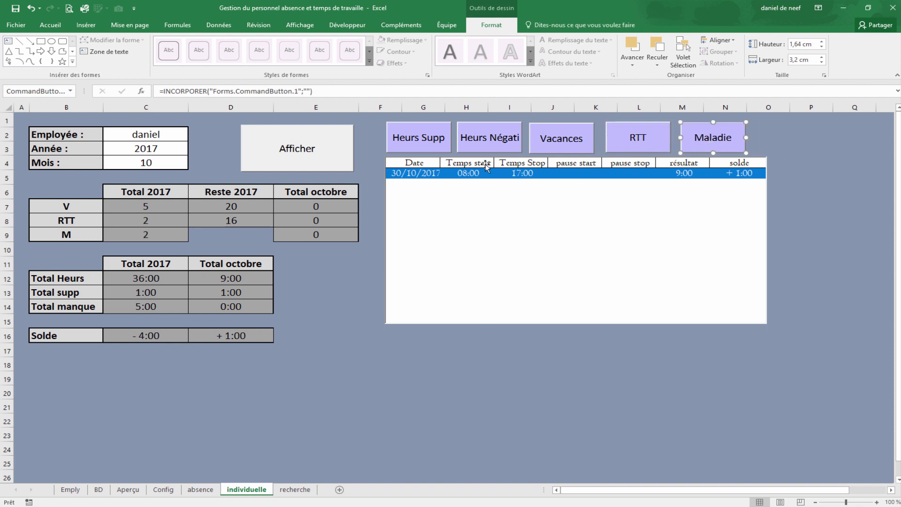
# Align the five category buttons along their bottom edges and shift the whole row slightly right to centre it over the list box
pyautogui.keyDown('ctrl'); pyautogui.click(442, 141); pyautogui.keyUp('ctrl')
pyautogui.keyDown('ctrl'); pyautogui.click(480, 140); pyautogui.keyUp('ctrl')
pyautogui.keyDown('ctrl'); pyautogui.click(572, 140); pyautogui.keyUp('ctrl')
pyautogui.keyDown('ctrl'); pyautogui.click(654, 141); pyautogui.keyUp('ctrl')
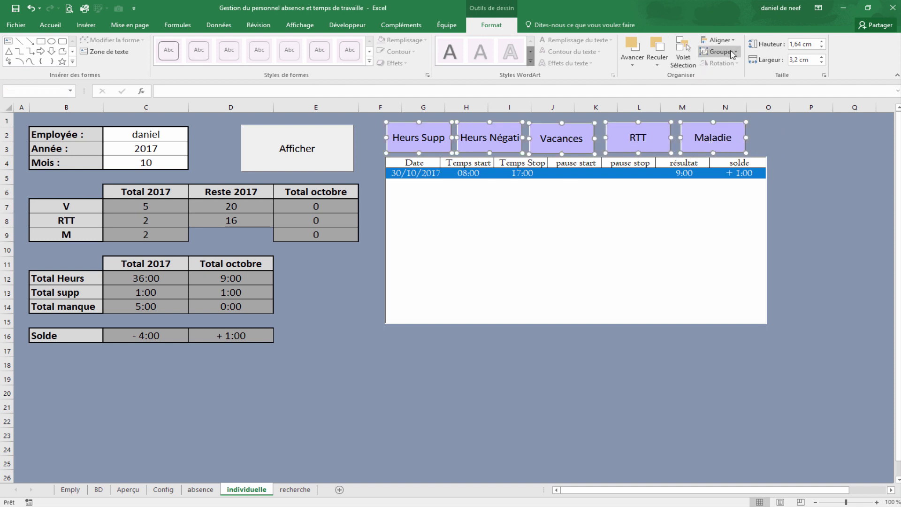
pyautogui.click(719, 39)
pyautogui.click(765, 117)
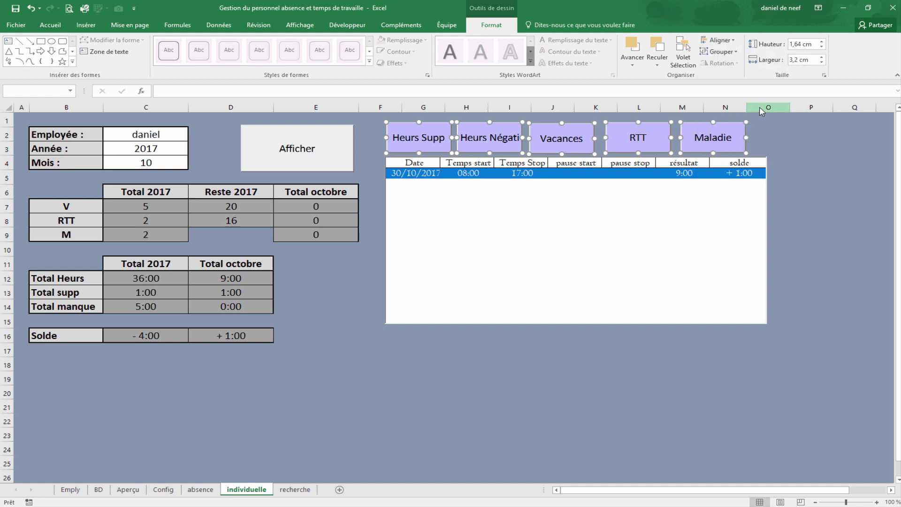
pyautogui.moveTo(730, 150); pyautogui.dragTo(740, 152)
pyautogui.click(732, 366)
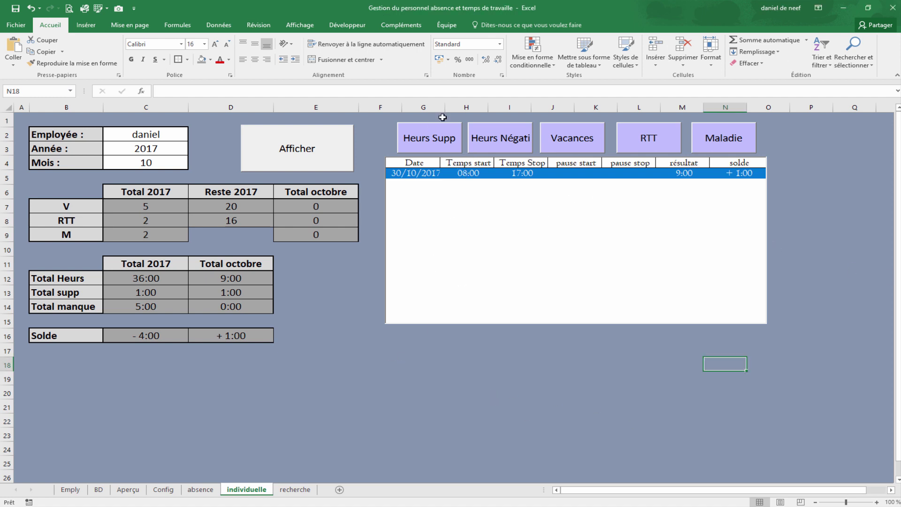
# Open the click procedure of the Heurs Supp button in the code editor
pyautogui.click(404, 27)
pyautogui.click(348, 25)
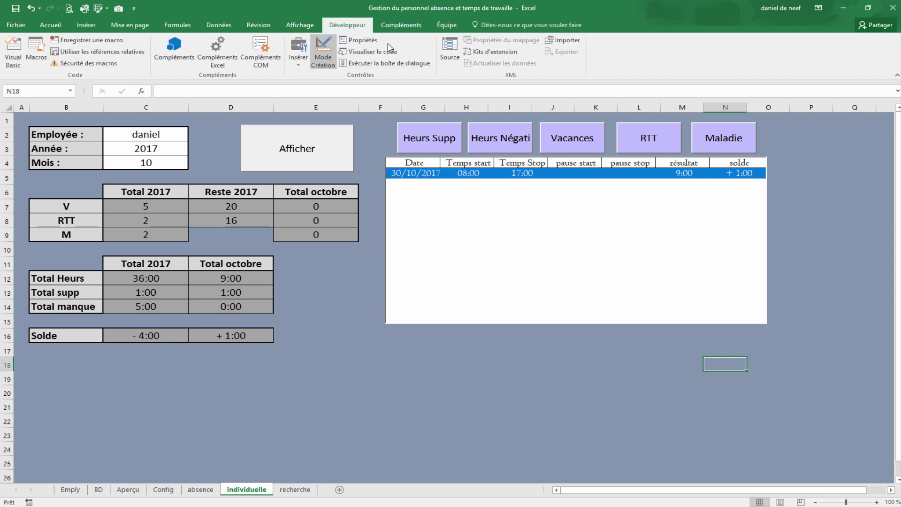
pyautogui.click(324, 49)
pyautogui.doubleClick(429, 138)
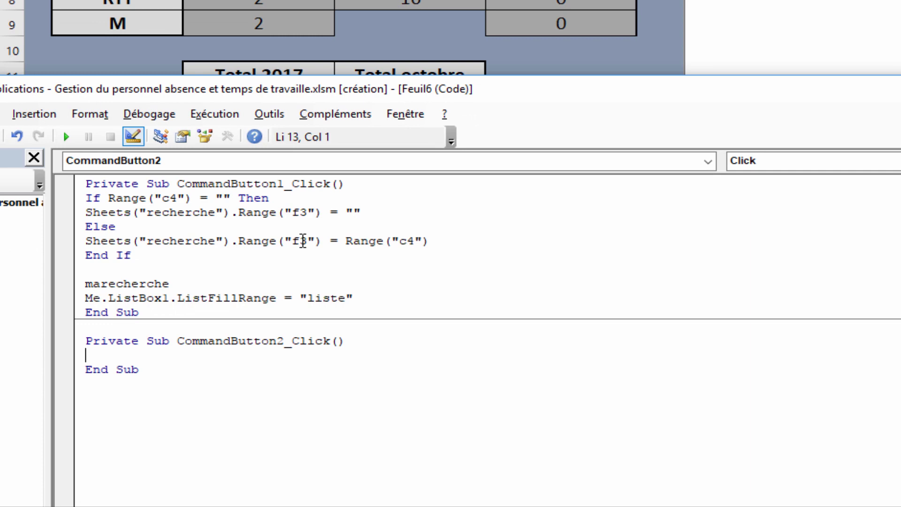
# Write Sheets("recherche").Range("c3") = "" in CommandButton2_Click, checking the criteria cells on the recherche sheet for the reference
pyautogui.write('sheets("recherche')
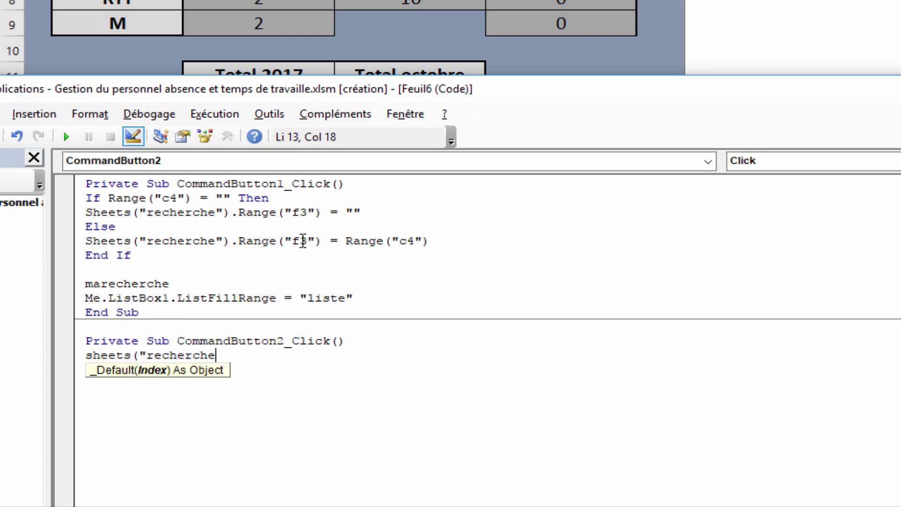
pyautogui.write('").')
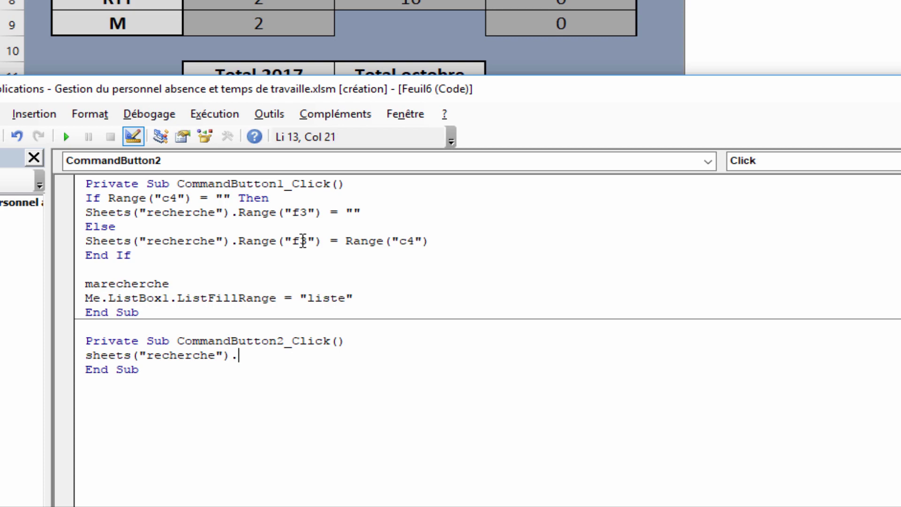
pyautogui.write('range("')
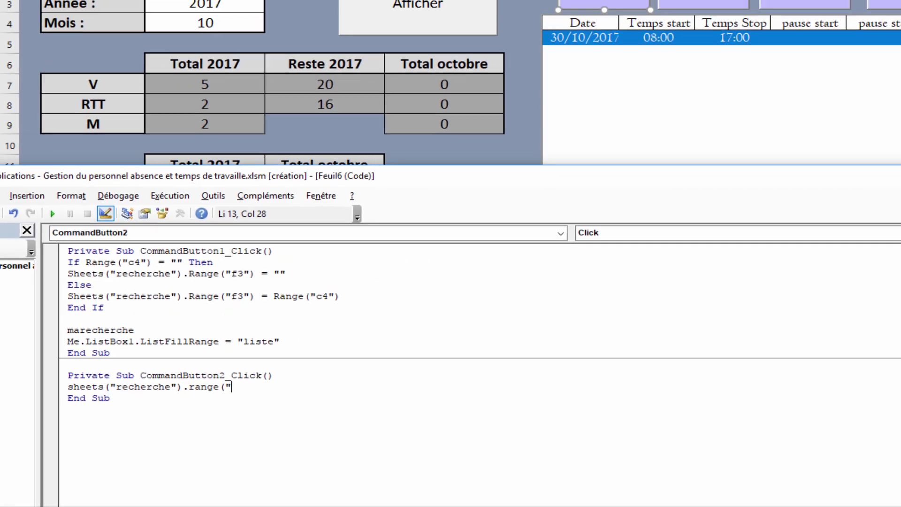
pyautogui.hotkey('alt', 'F11')
pyautogui.click(352, 487)
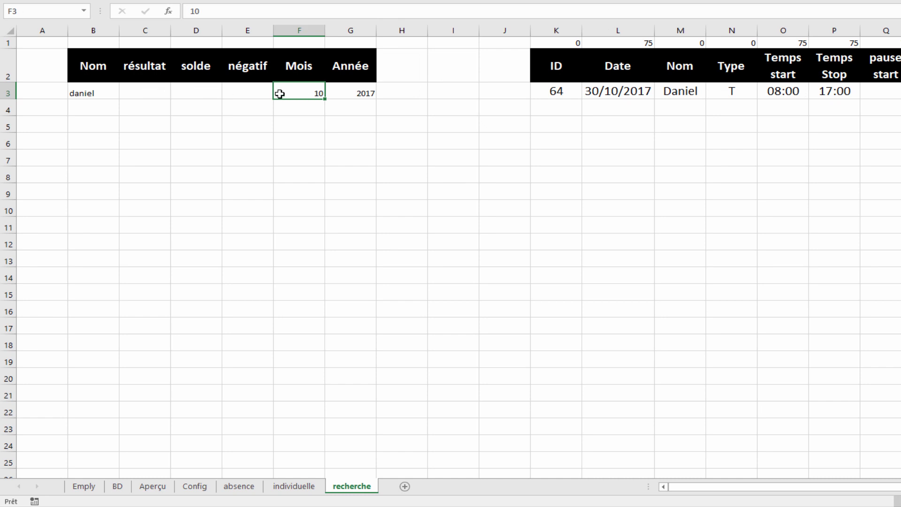
pyautogui.click(263, 91)
pyautogui.keyDown('shift'); pyautogui.click(144, 91); pyautogui.keyUp('shift')
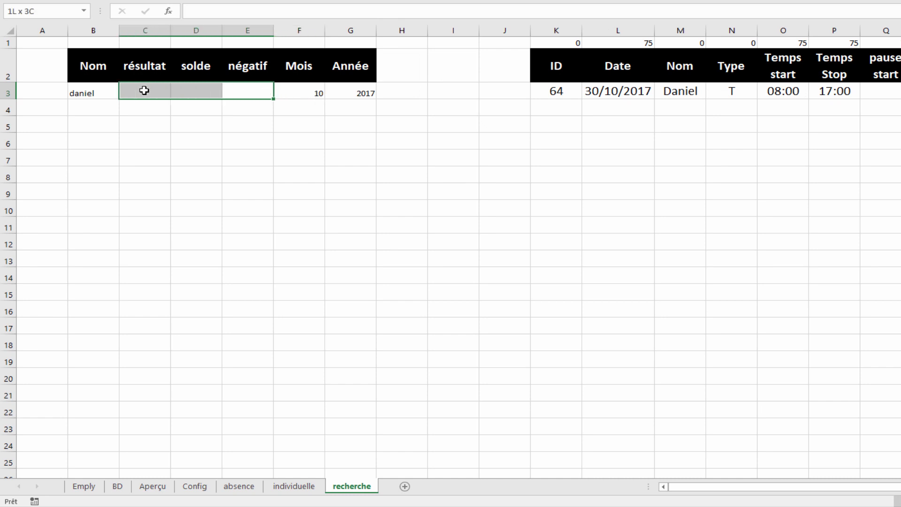
pyautogui.click(145, 90)
pyautogui.keyDown('ctrl'); pyautogui.click(236, 94); pyautogui.keyUp('ctrl')
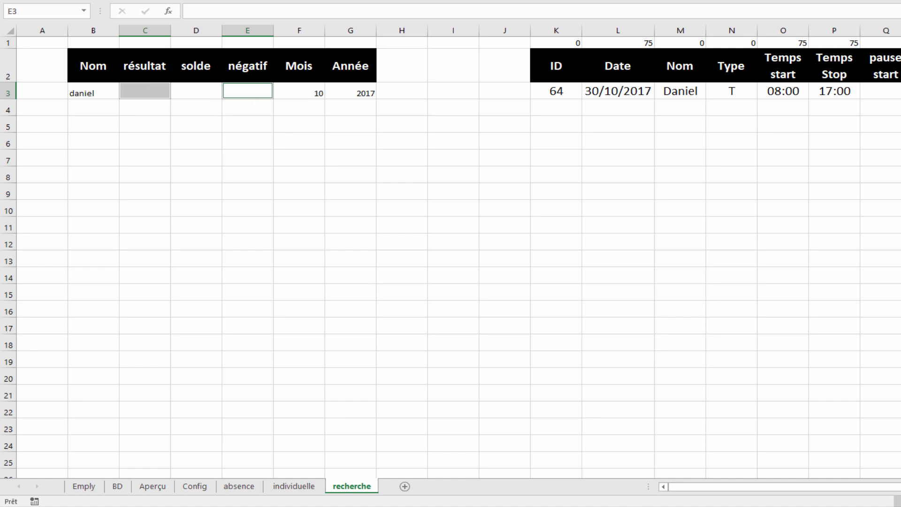
pyautogui.hotkey('alt', 'F11')
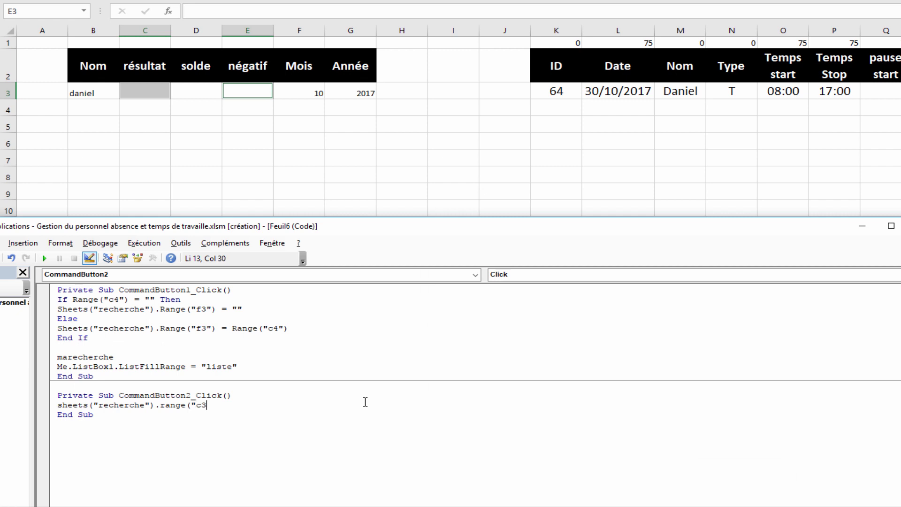
pyautogui.write('")="')
pyautogui.press('Return')
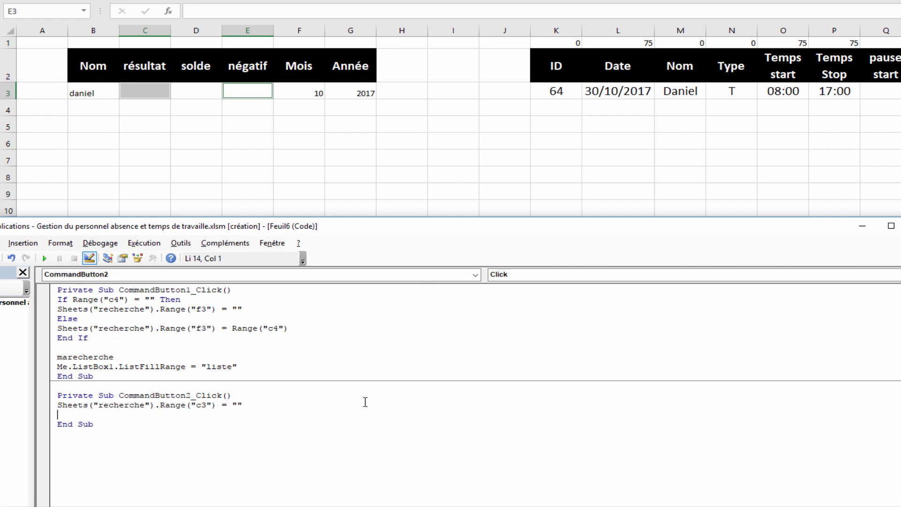
# Duplicate the c3 clearing line below itself, change the copy's reference to E3, and move the code window clear of the criteria cells
pyautogui.press('Up')
pyautogui.press('Right')
pyautogui.hotkey('shift', 'End')
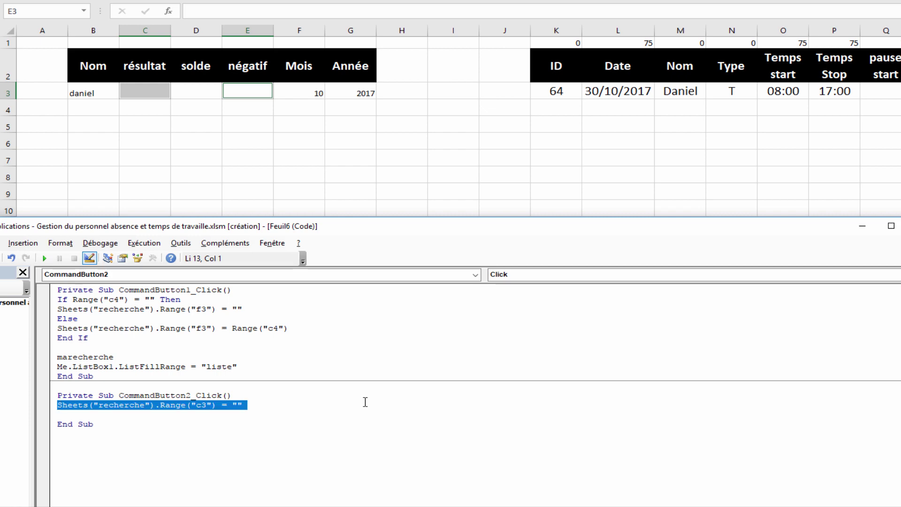
pyautogui.hotkey('ctrl', 'c')
pyautogui.press('Down')
pyautogui.hotkey('ctrl', 'v')
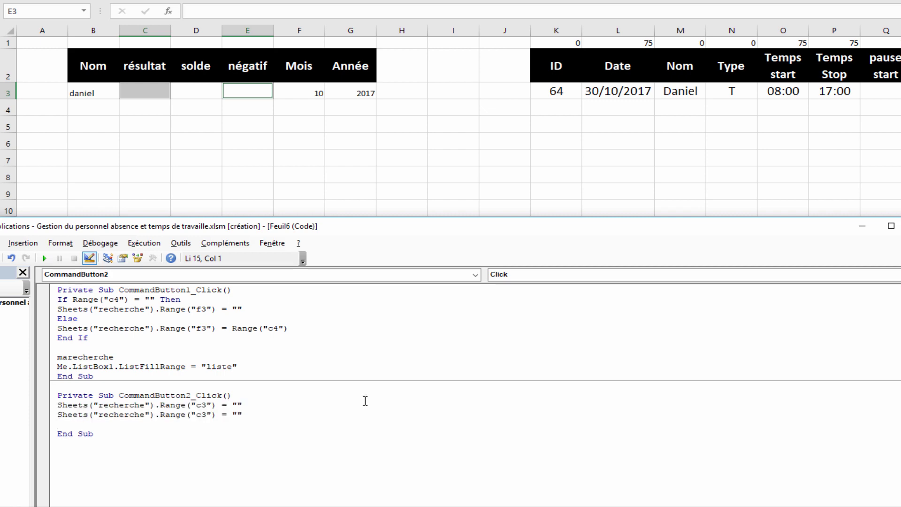
pyautogui.moveTo(358, 229); pyautogui.dragTo(480, 61)
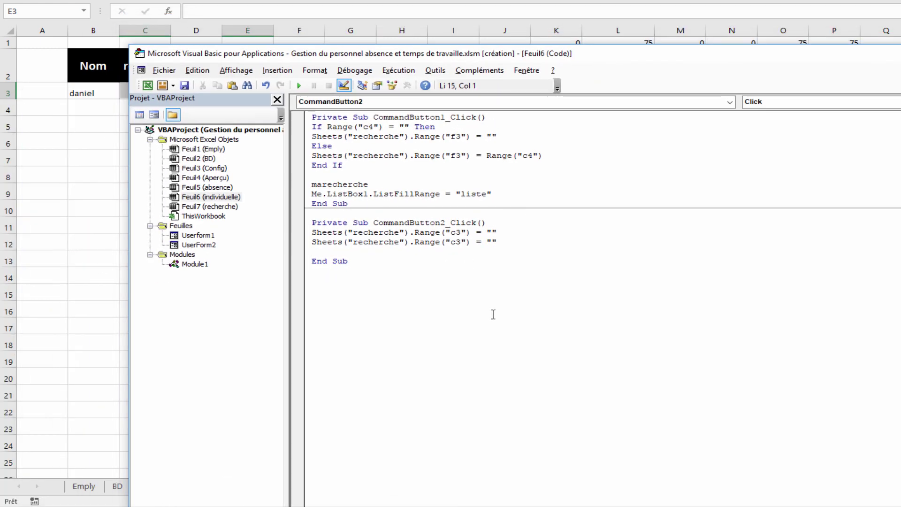
pyautogui.doubleClick(456, 242)
pyautogui.write('E3')
pyautogui.moveTo(491, 242); pyautogui.dragTo(512, 247)
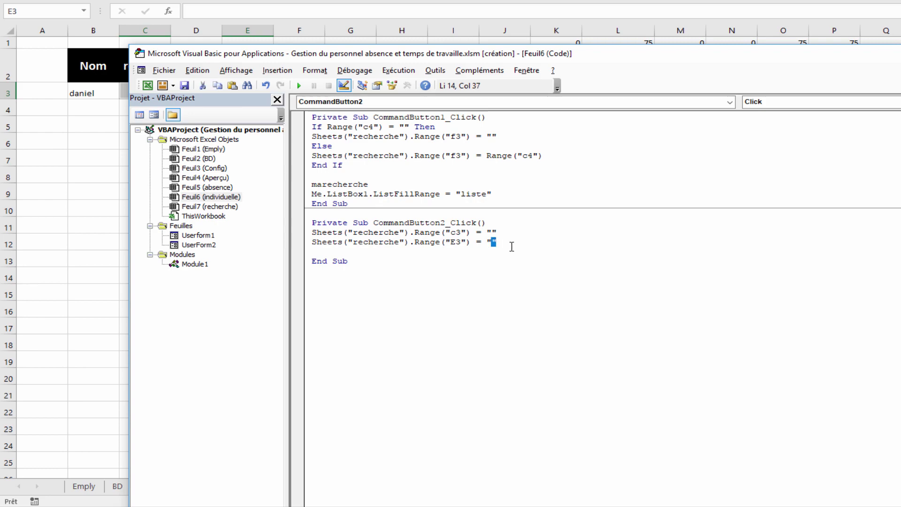
pyautogui.moveTo(656, 67); pyautogui.dragTo(586, 125)
pyautogui.press('Up')
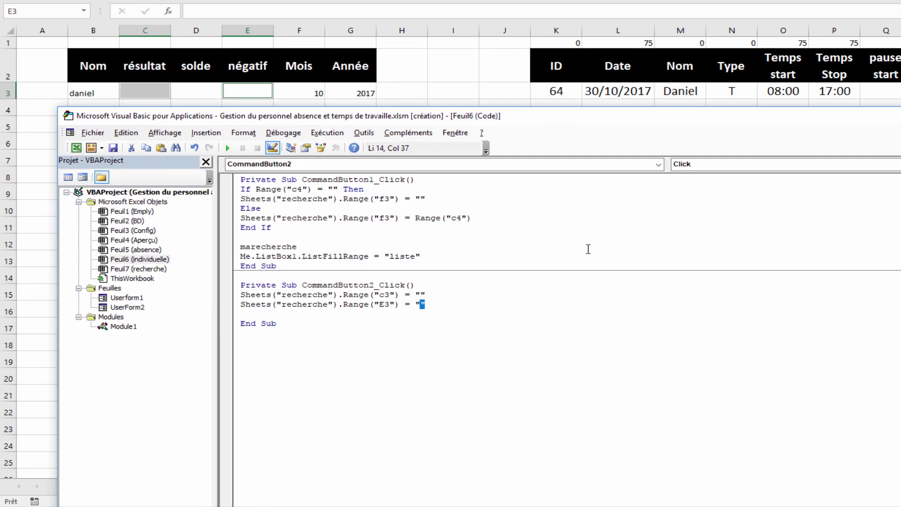
# Add the line Sheets("recherche").Range("d3") = ">0" to CommandButton2_Click, separated by a blank line from the c3 and E3 clearing lines
pyautogui.click(545, 358)
pyautogui.press('Return')
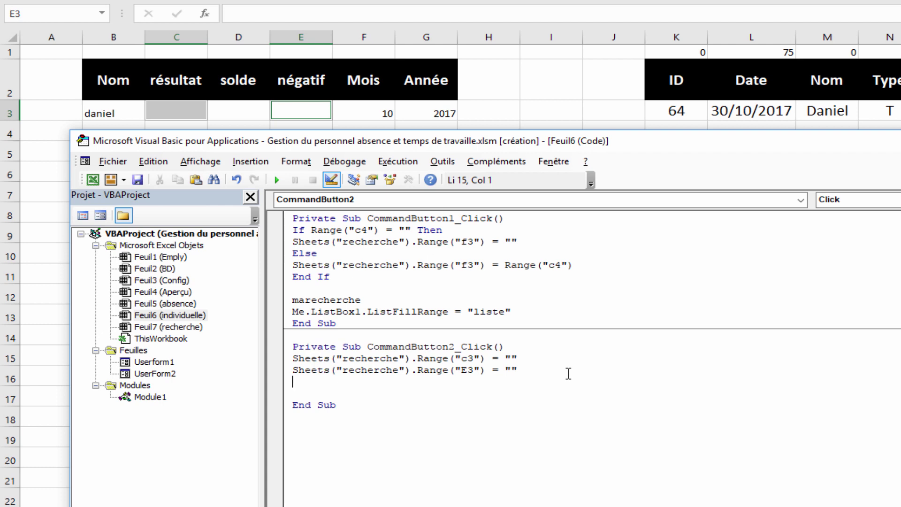
pyautogui.press('Return')
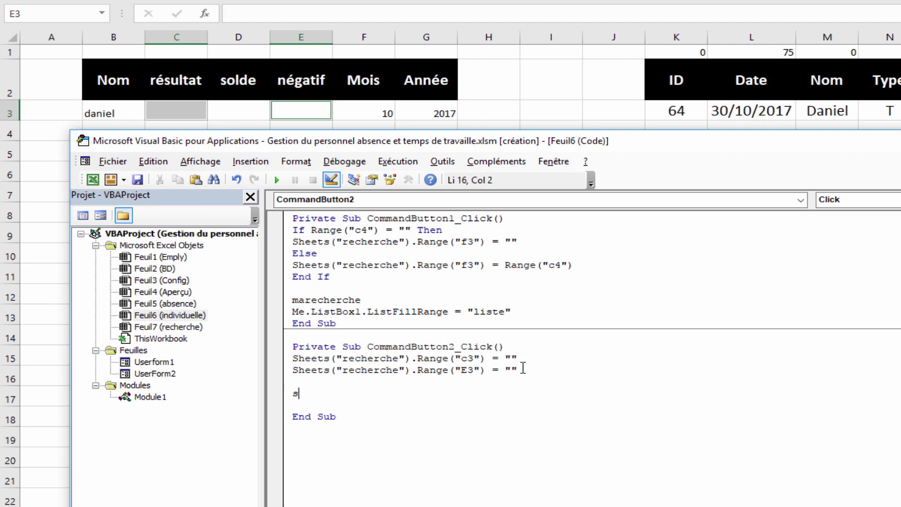
pyautogui.hotkey('ctrl', 'v')
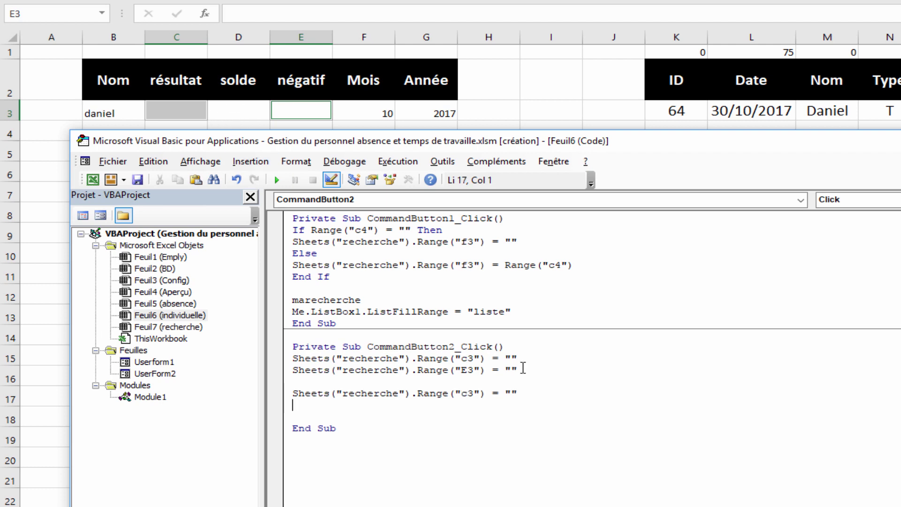
pyautogui.moveTo(473, 393); pyautogui.dragTo(460, 394)
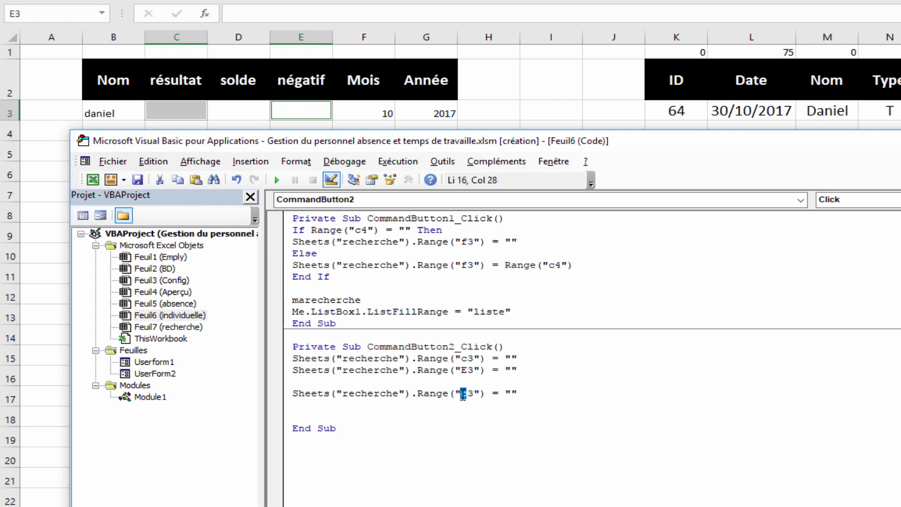
pyautogui.write('d')
pyautogui.moveTo(517, 393); pyautogui.dragTo(507, 394)
pyautogui.write('>0"')
pyautogui.click(504, 395)
pyautogui.write('"')
pyautogui.click(586, 412)
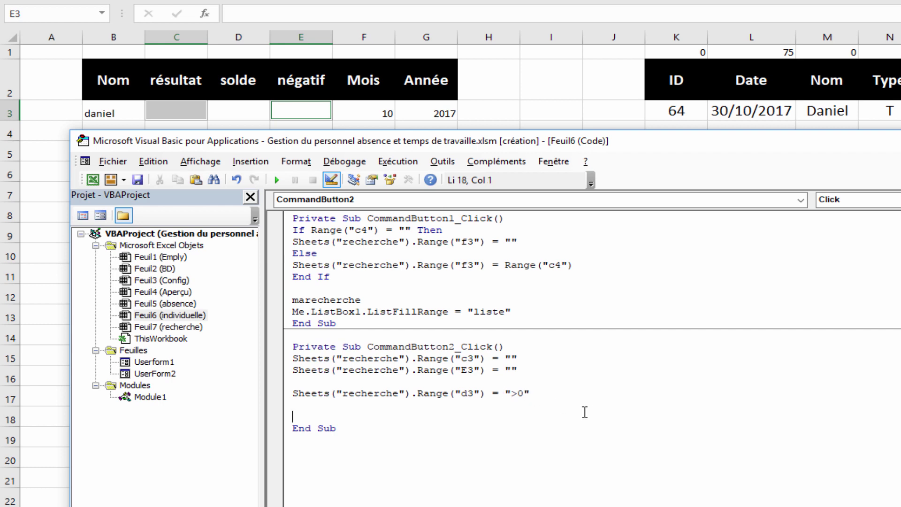
# Add a call to marecherche below the d3 criterion line, with a blank line between them
pyautogui.click(569, 396)
pyautogui.press('Return')
pyautogui.press('Return')
pyautogui.write('marecherche')
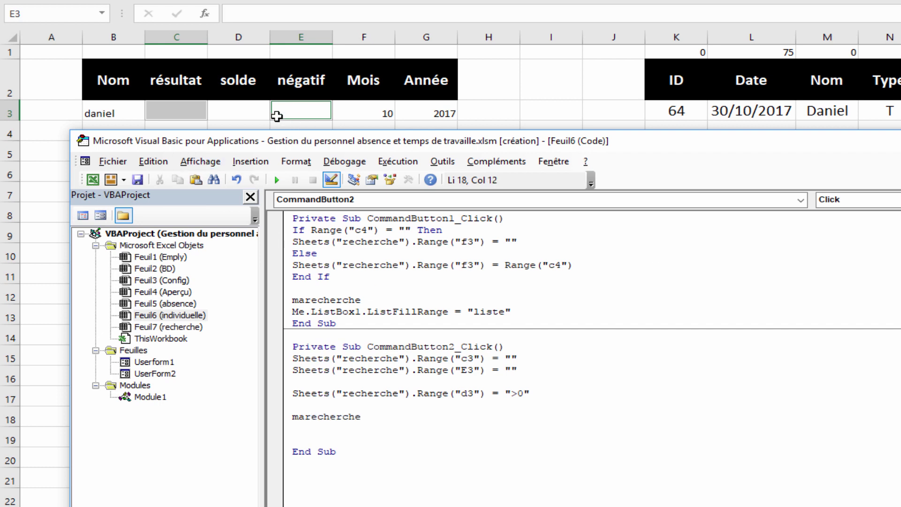
# Write Me.ListBox1.ListFillRange = "liste" on the line directly below the marecherche call in CommandButton2_Click
pyautogui.click(413, 410)
pyautogui.click(410, 416)
pyautogui.press('Return')
pyautogui.write('me.')
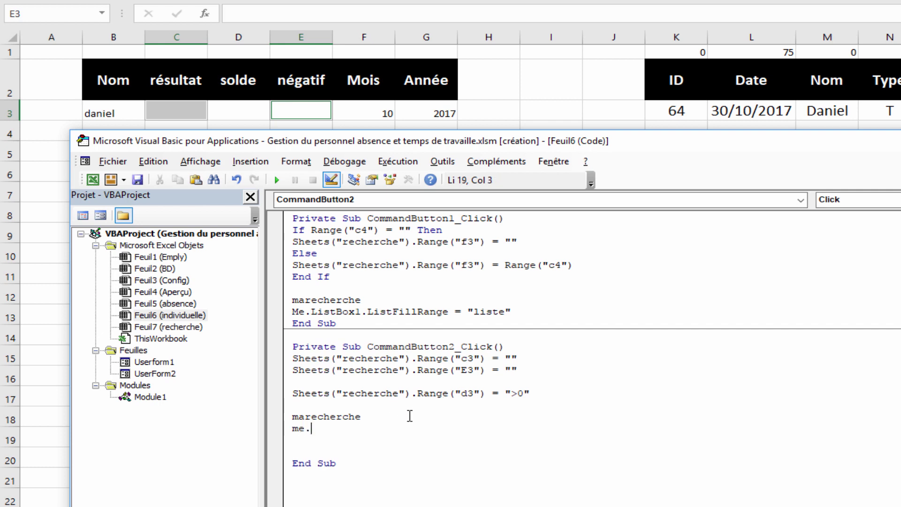
pyautogui.write('ListBox1.lis')
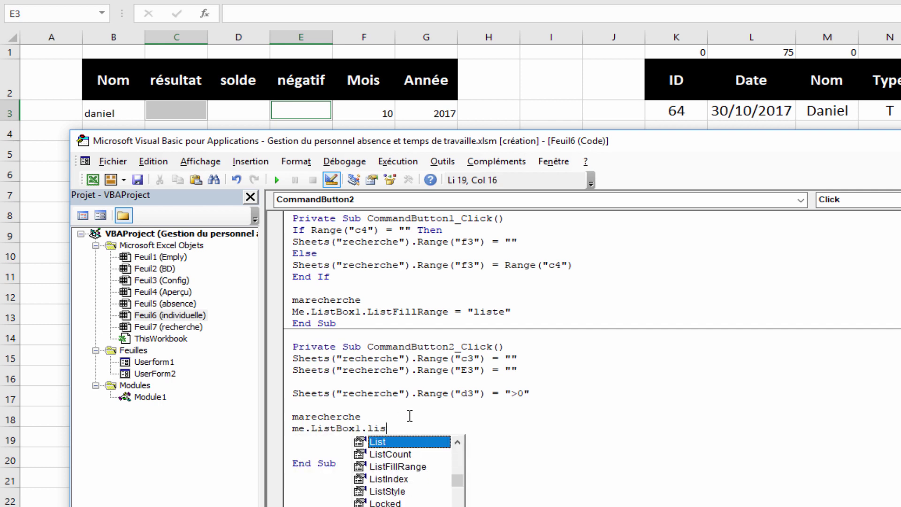
pyautogui.press('Down')
pyautogui.press('Down')
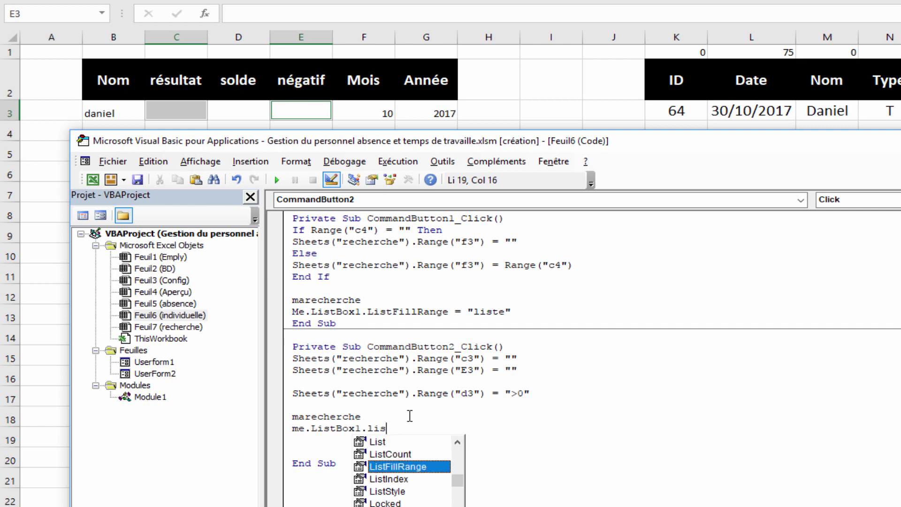
pyautogui.press('Tab')
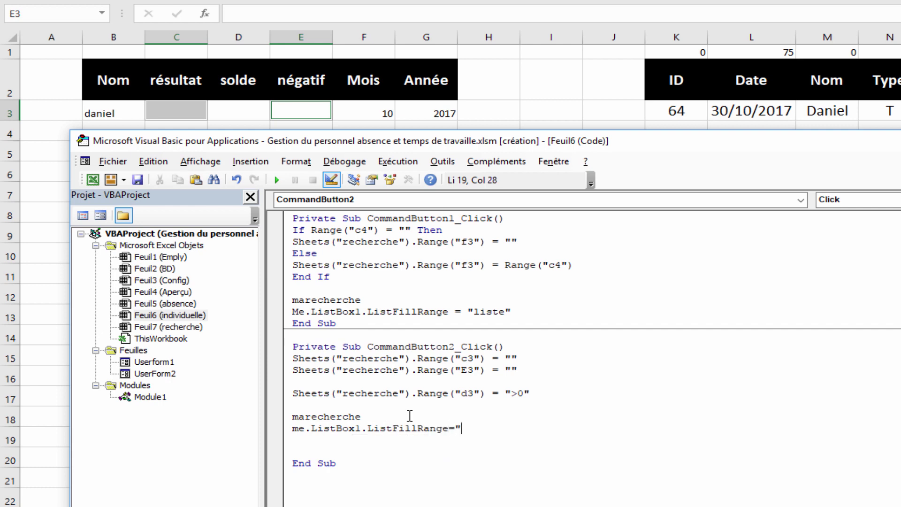
pyautogui.write('="liste')
pyautogui.press('Down')
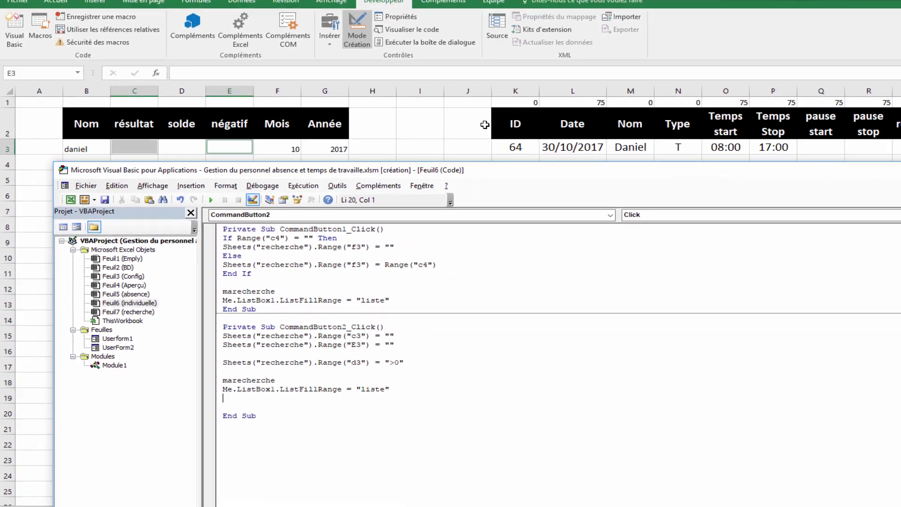
# Return to the individuelle sheet in Excel and clear the Mois value in C4
pyautogui.click(613, 80)
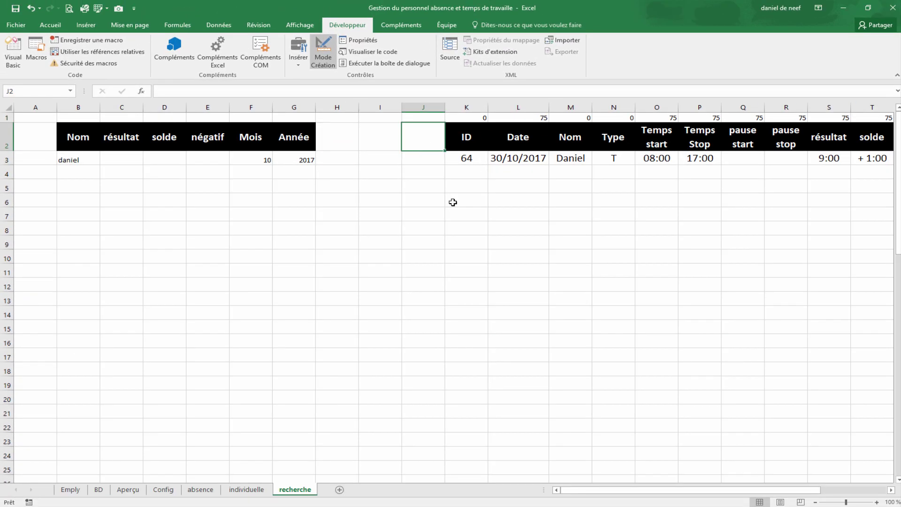
pyautogui.click(271, 490)
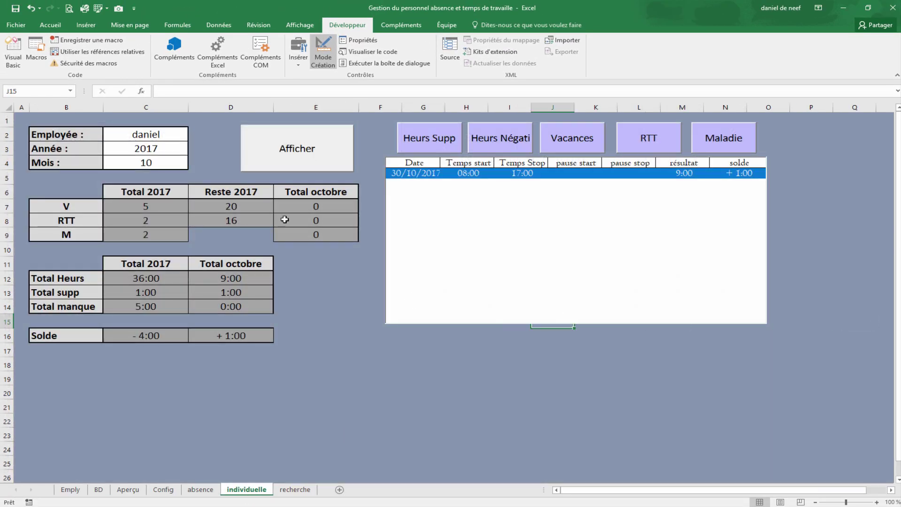
pyautogui.click(160, 169)
pyautogui.press('Delete')
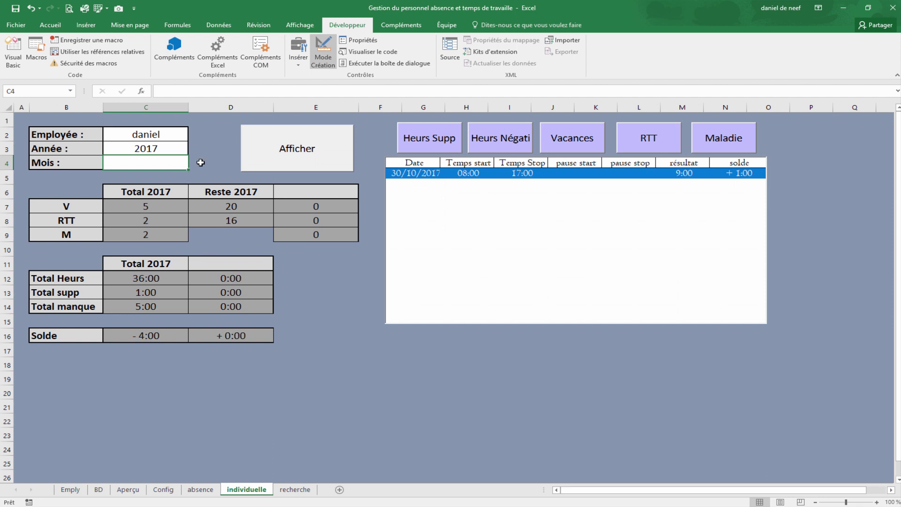
# Leave design mode and run Afficher to list the employee's records for the whole year, selecting the 30/10/2017 entry
pyautogui.click(209, 149)
pyautogui.click(288, 154)
pyautogui.click(323, 51)
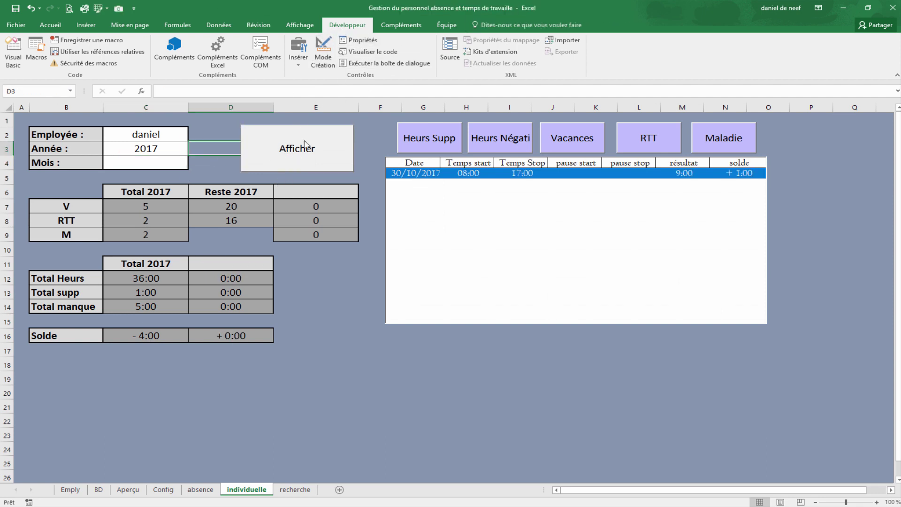
pyautogui.click(323, 155)
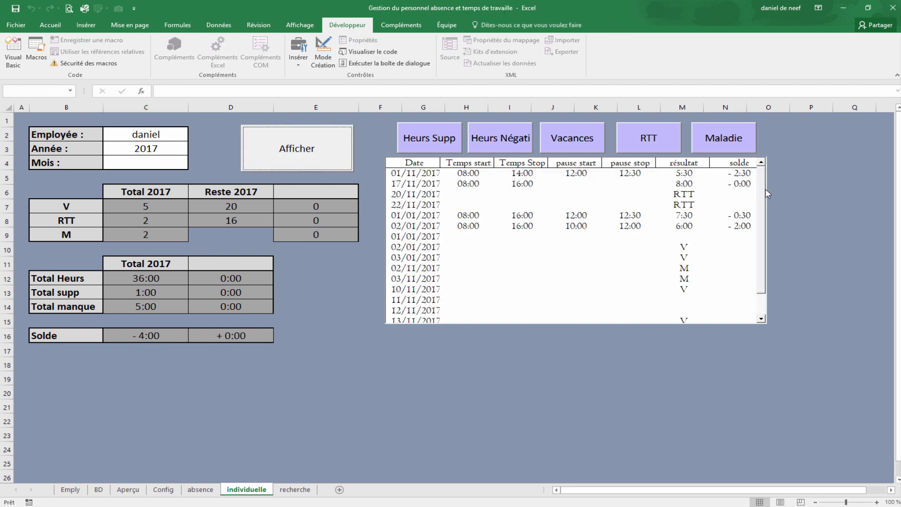
pyautogui.scroll(-1, 768, 194)
pyautogui.click(737, 322)
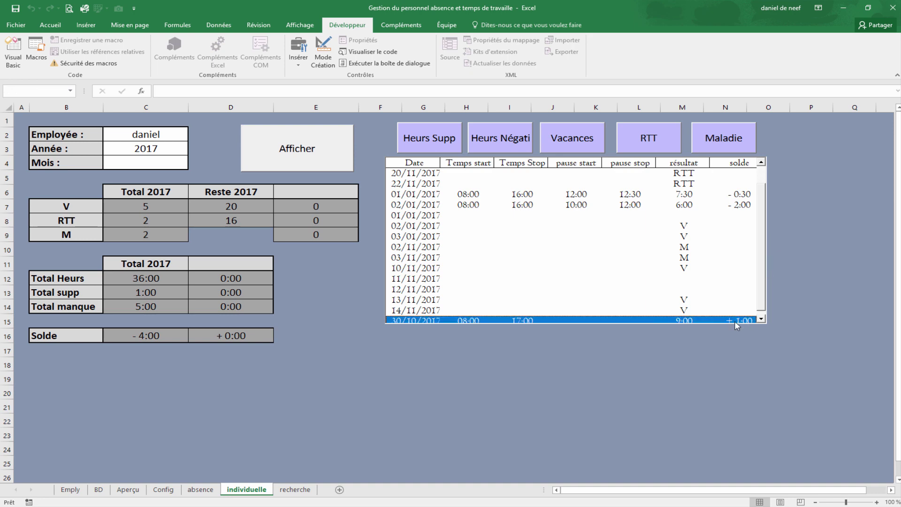
pyautogui.click(296, 297)
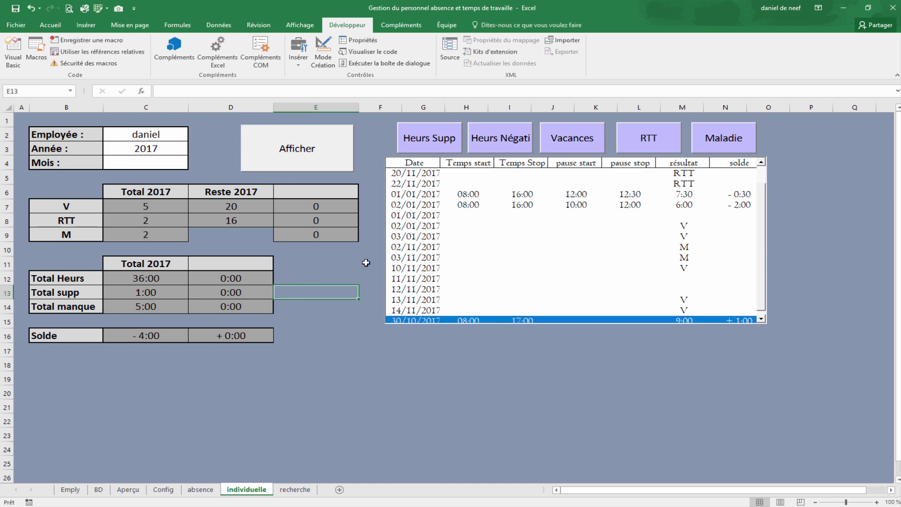
# Test the Heurs Supp button and debug its procedure by re-entering Me.ListBox1.ListFillRange = "liste" one blank line below marecherche and rerunning it
pyautogui.click(429, 141)
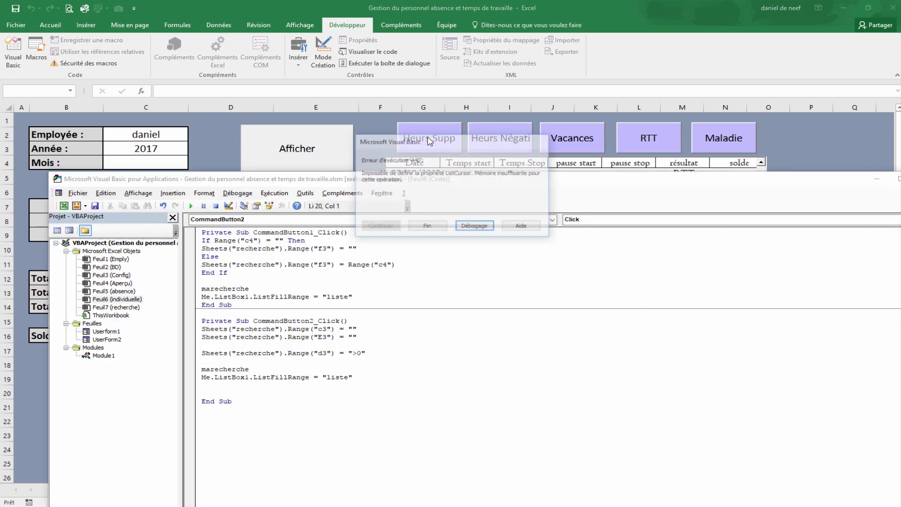
pyautogui.click(476, 226)
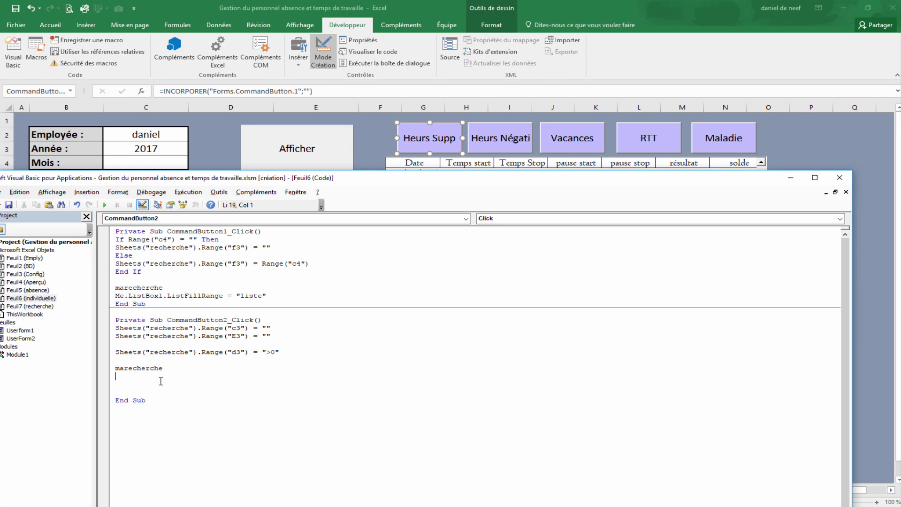
pyautogui.write('Me.ListBox1.ListFillRange = "liste"')
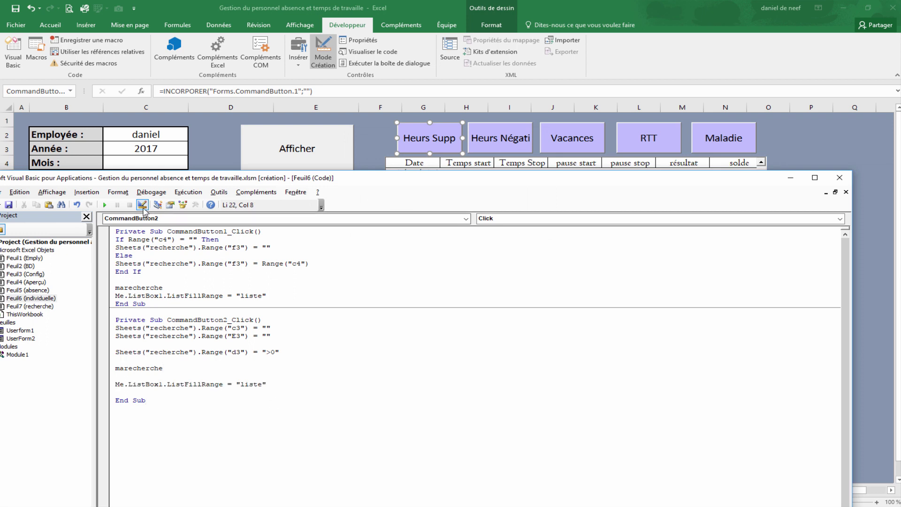
pyautogui.click(106, 205)
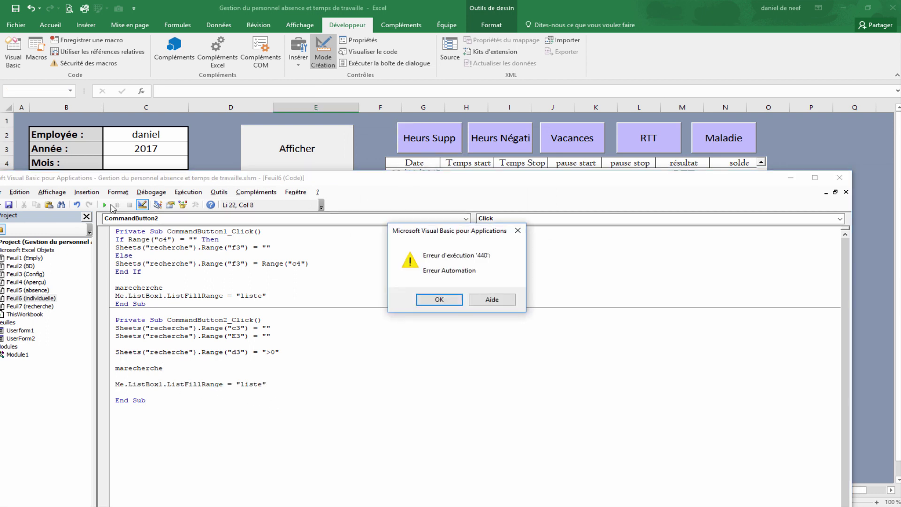
pyautogui.click(439, 300)
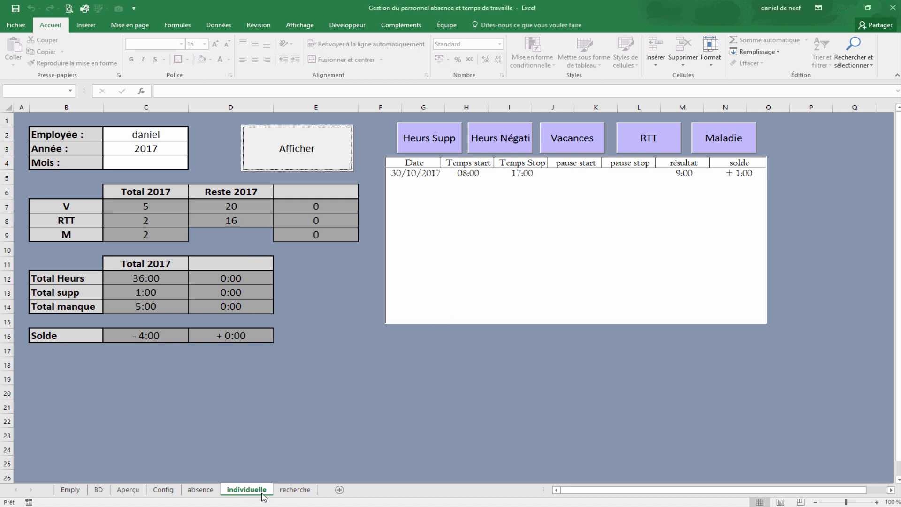
# Check the solde criterion in D3 on the recherche sheet and clear that cell
pyautogui.click(284, 494)
pyautogui.click(168, 159)
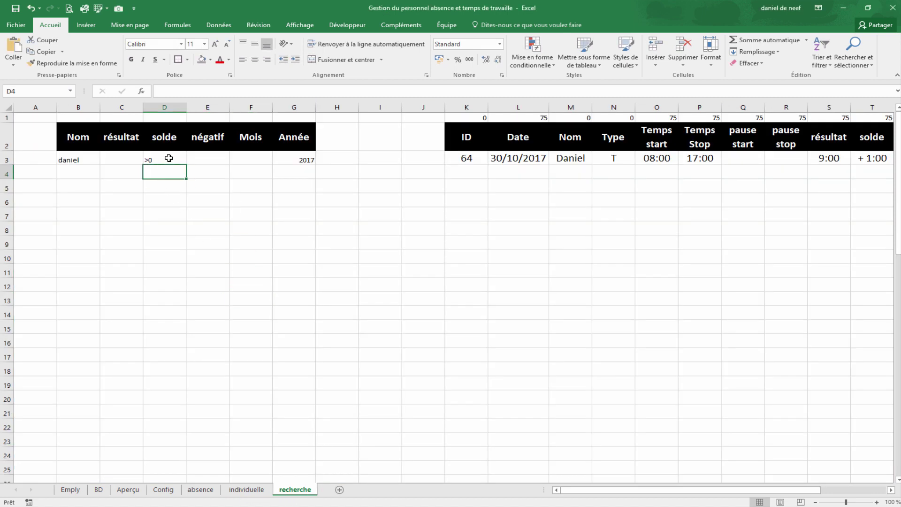
pyautogui.click(188, 162)
pyautogui.click(183, 161)
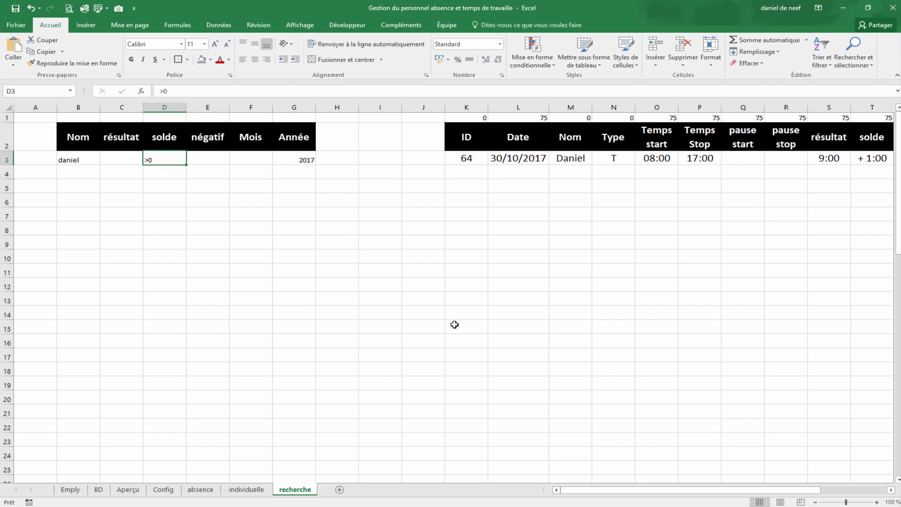
pyautogui.write('<')
pyautogui.write('0')
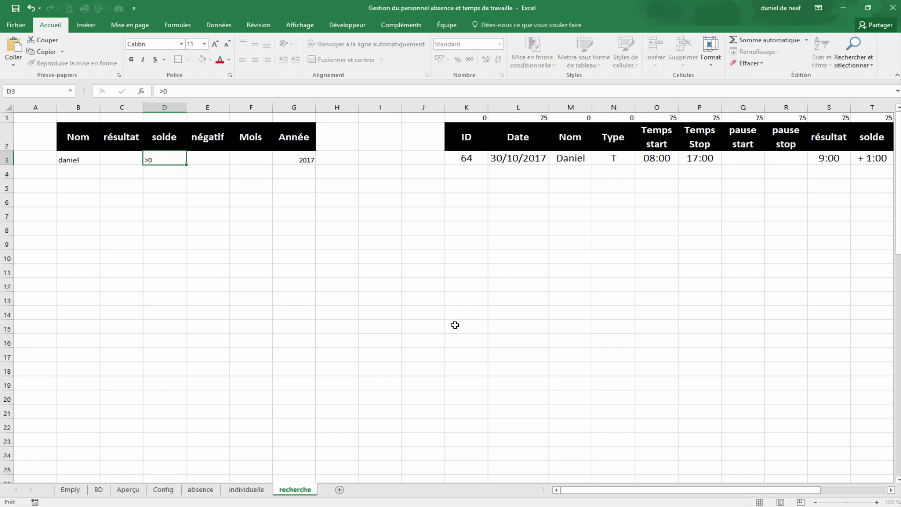
pyautogui.press('Return')
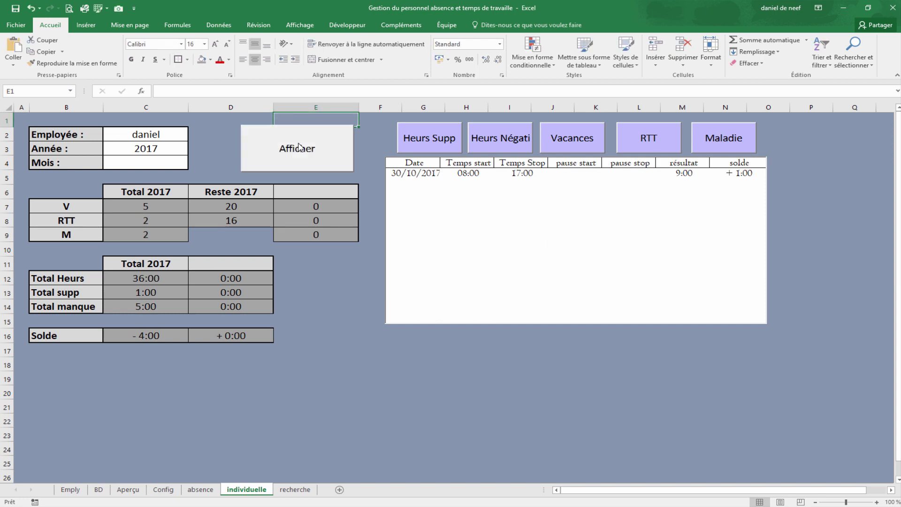
# List all records again with Afficher, checking the criteria on the recherche sheet, and test the Heurs Supp button's filter
pyautogui.click(296, 155)
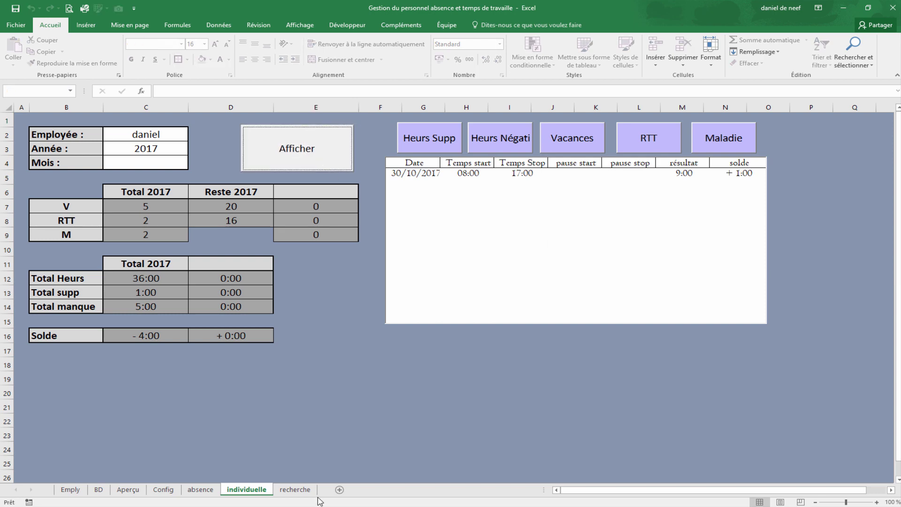
pyautogui.click(301, 491)
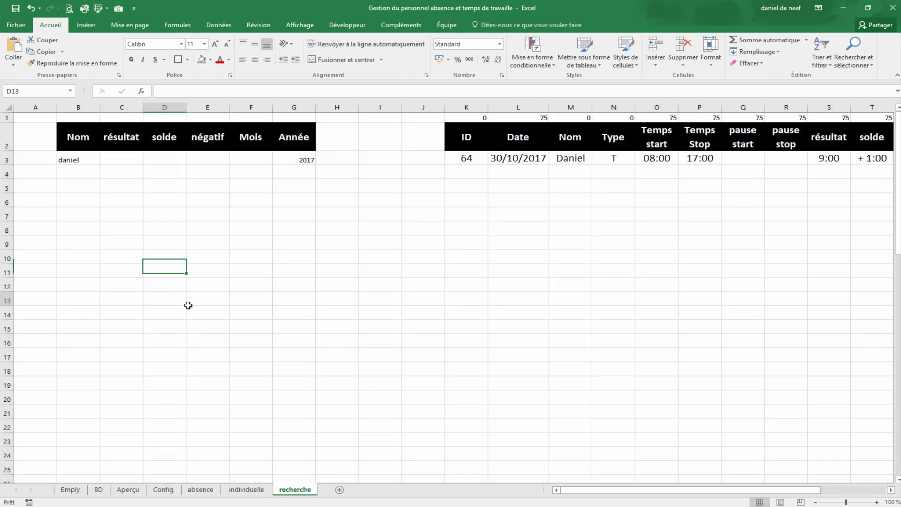
pyautogui.click(246, 490)
pyautogui.click(288, 150)
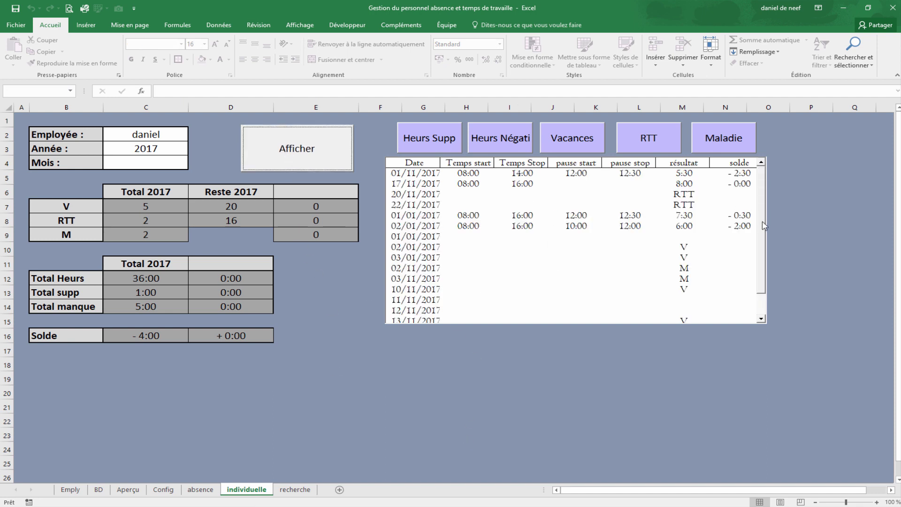
pyautogui.scroll(-2, 763, 232)
pyautogui.scroll(2, 763, 232)
pyautogui.click(429, 143)
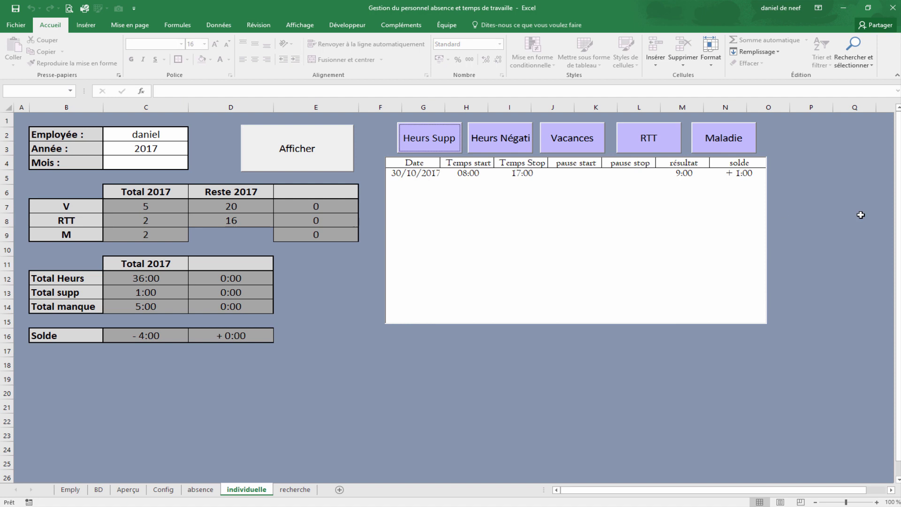
pyautogui.click(466, 434)
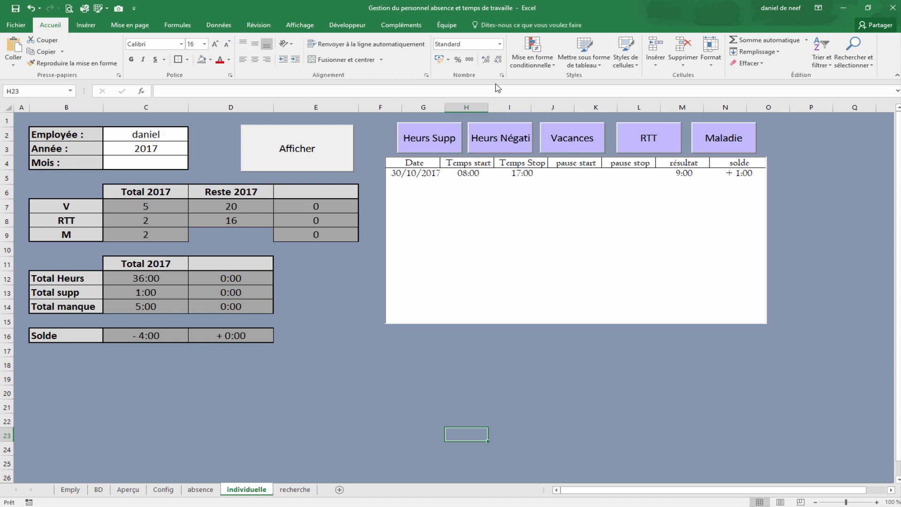
# Turn design mode back on for the individuelle sheet's controls
pyautogui.click(304, 26)
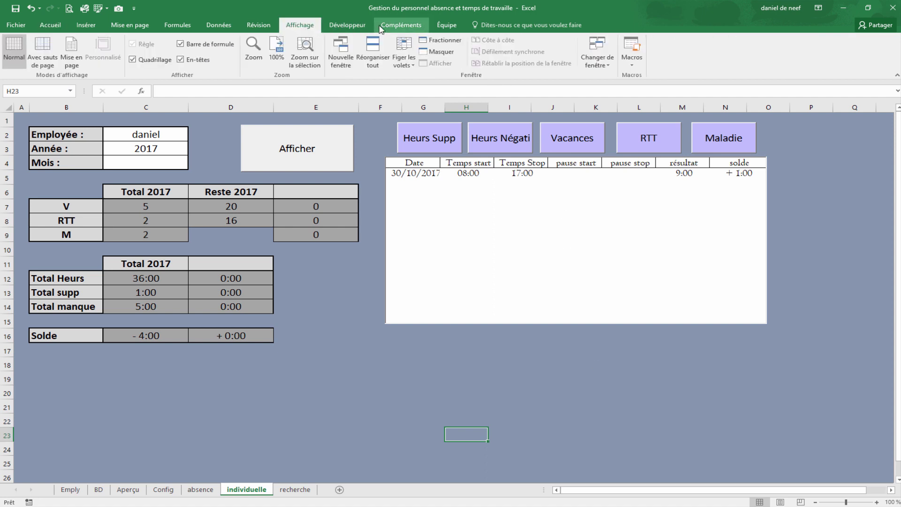
pyautogui.click(400, 26)
pyautogui.click(369, 27)
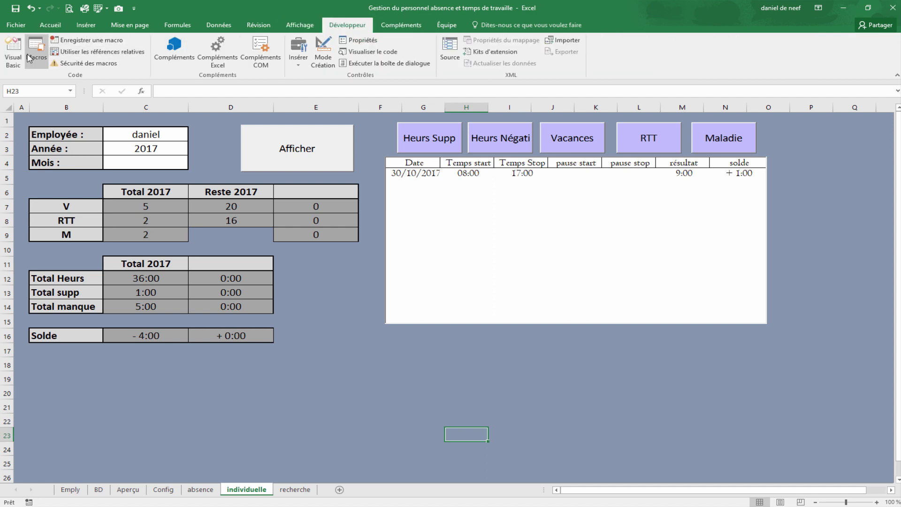
pyautogui.click(323, 52)
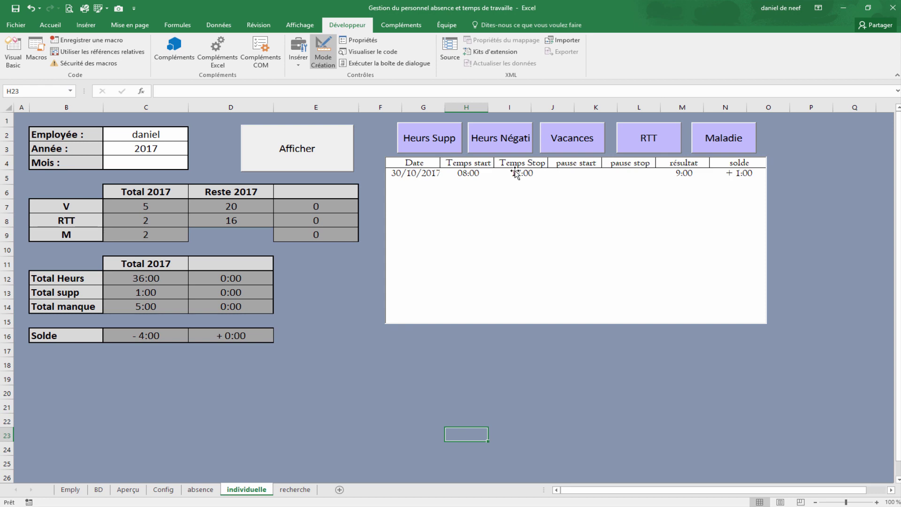
# Create the Heurs Négatif button's CommandButton3_Click procedure and fill it with a copy of the CommandButton2_Click code
pyautogui.doubleClick(518, 144)
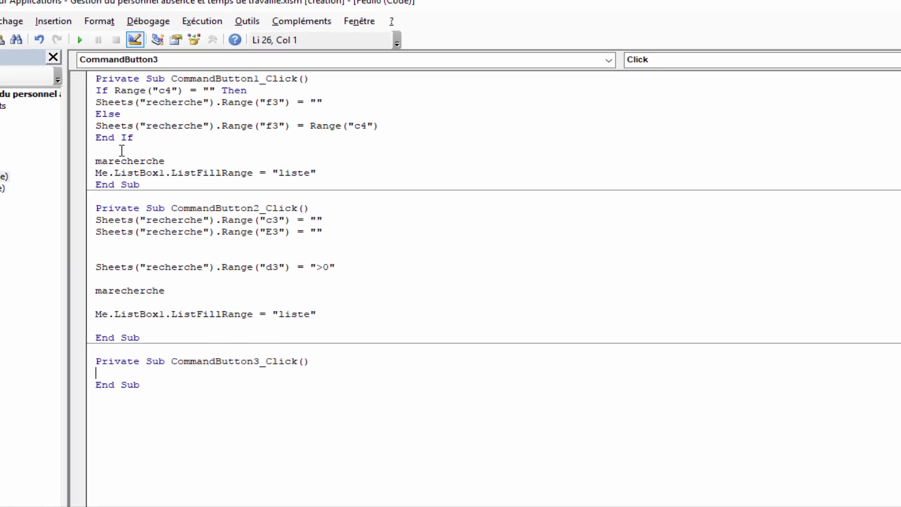
pyautogui.click(318, 167)
pyautogui.moveTo(320, 315); pyautogui.dragTo(86, 207)
pyautogui.hotkey('ctrl', 'c')
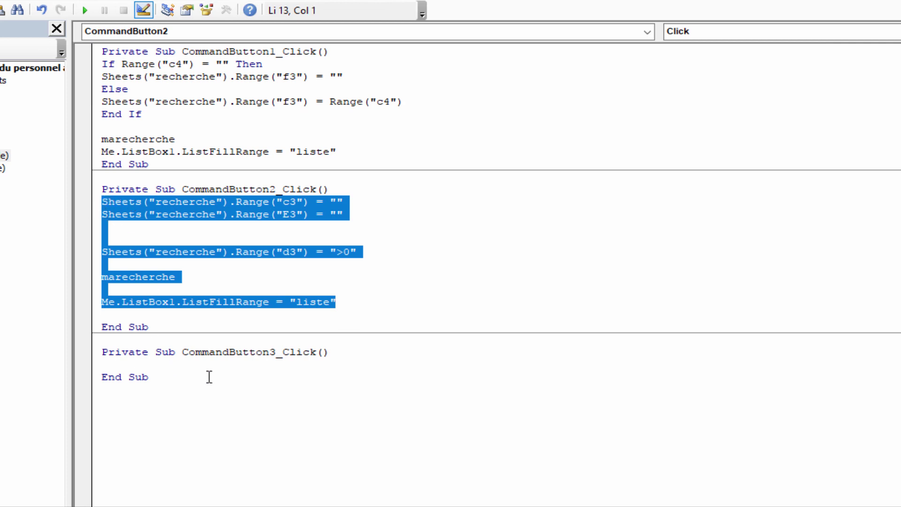
pyautogui.click(161, 368)
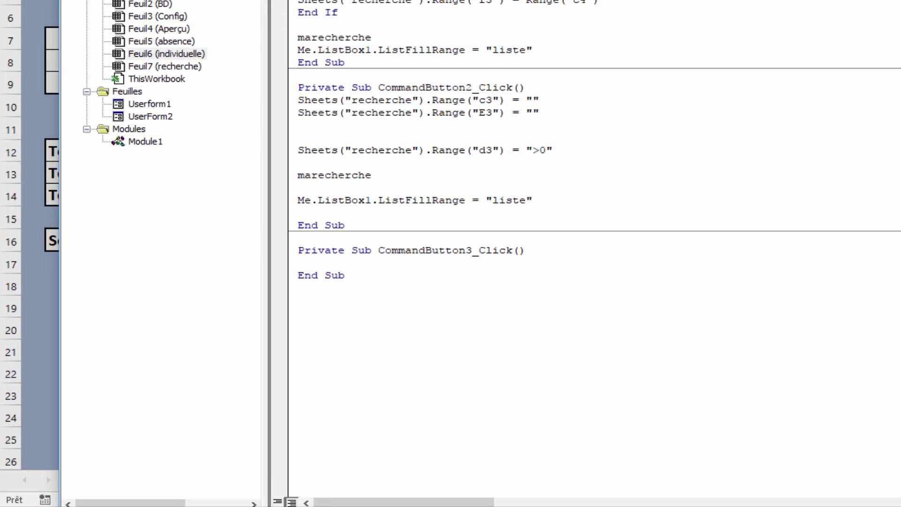
pyautogui.hotkey('ctrl', 'v')
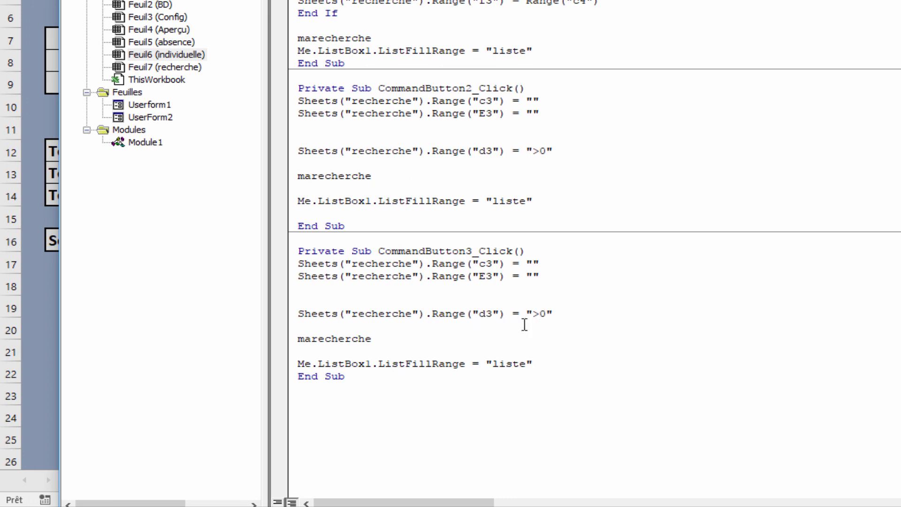
# Check the négatif criterion cell on the recherche sheet and make CommandButton2_Click clear D3 and write ">0" to E3
pyautogui.click(41, 300)
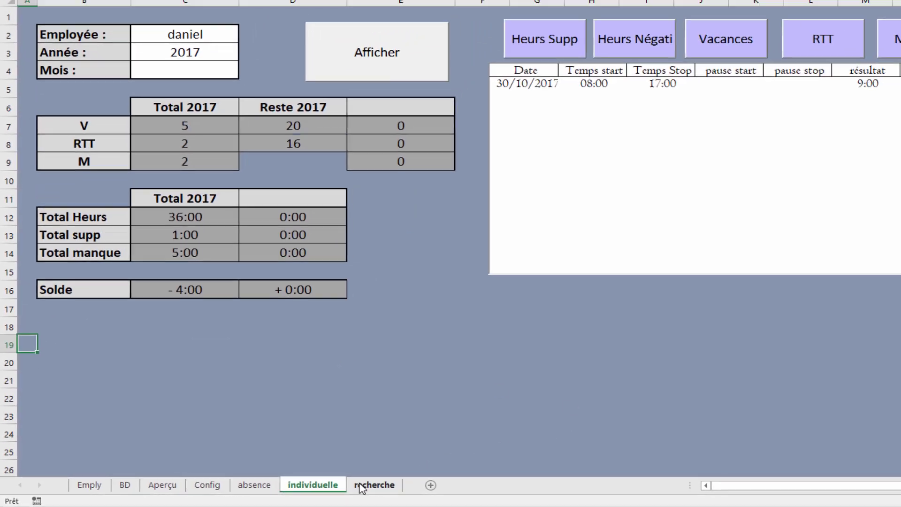
pyautogui.click(362, 486)
pyautogui.click(262, 70)
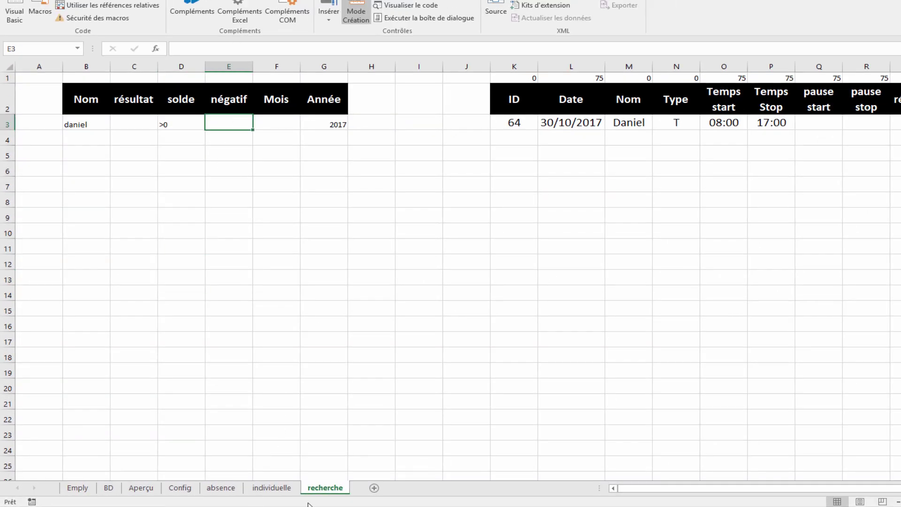
pyautogui.click(265, 493)
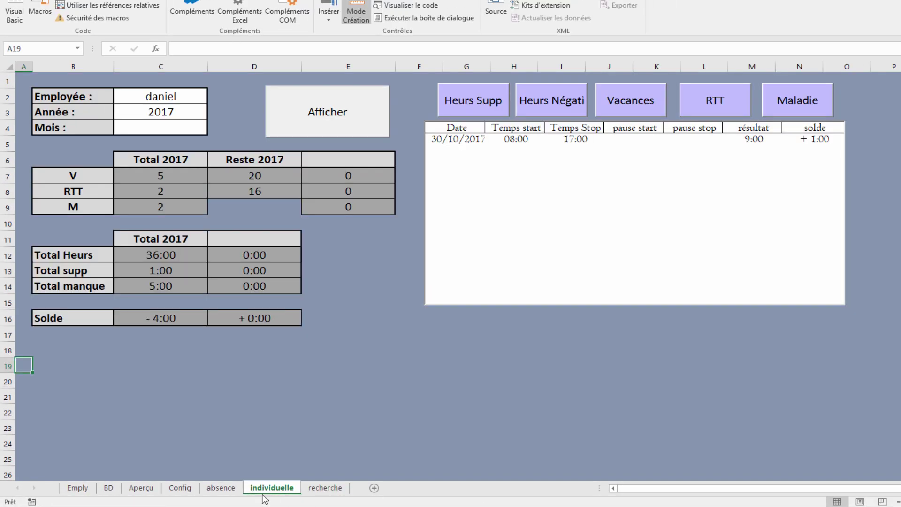
pyautogui.click(329, 494)
pyautogui.moveTo(503, 505)
pyautogui.click(528, 488)
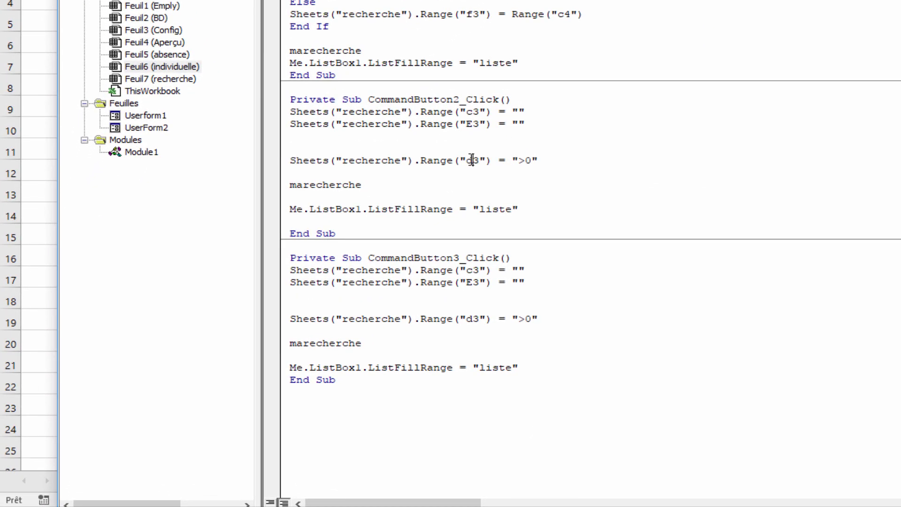
pyautogui.moveTo(472, 160); pyautogui.dragTo(466, 160)
pyautogui.write('E')
pyautogui.moveTo(473, 123); pyautogui.dragTo(467, 123)
pyautogui.write('D')
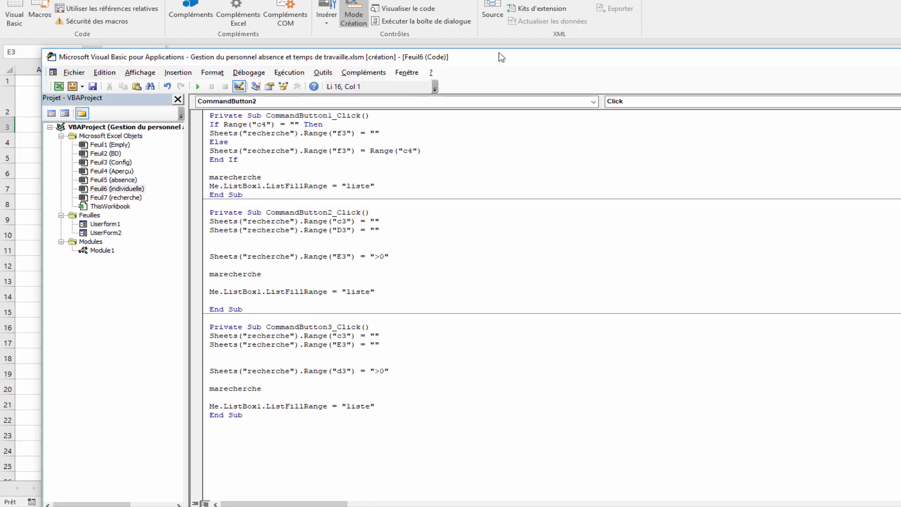
# Return to the individuelle sheet, turn design mode off and test the Heurs Négatif button's filter
pyautogui.moveTo(504, 55); pyautogui.dragTo(514, 354)
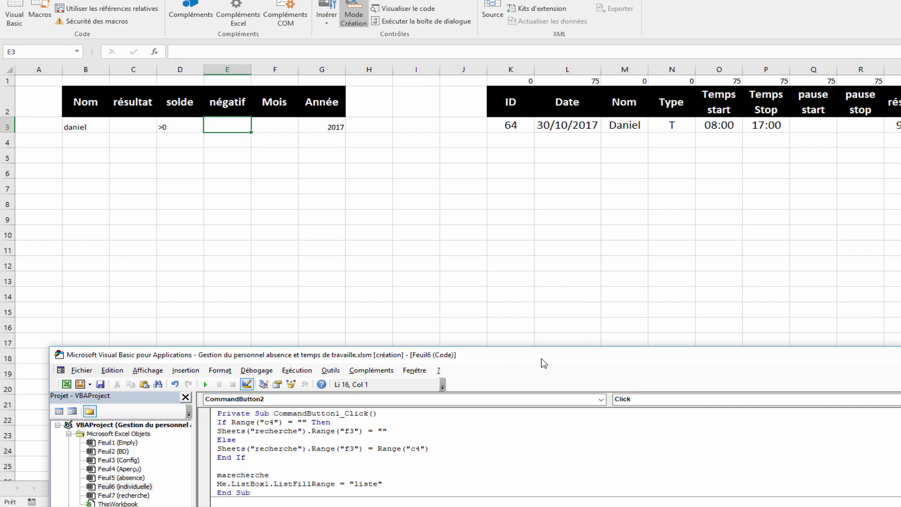
pyautogui.moveTo(543, 364); pyautogui.dragTo(521, 314)
pyautogui.click(511, 249)
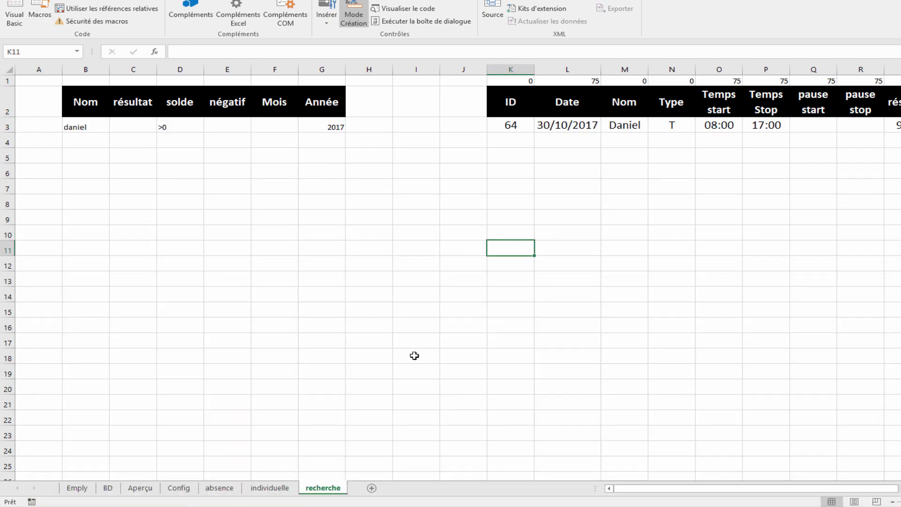
pyautogui.click(276, 489)
pyautogui.click(610, 366)
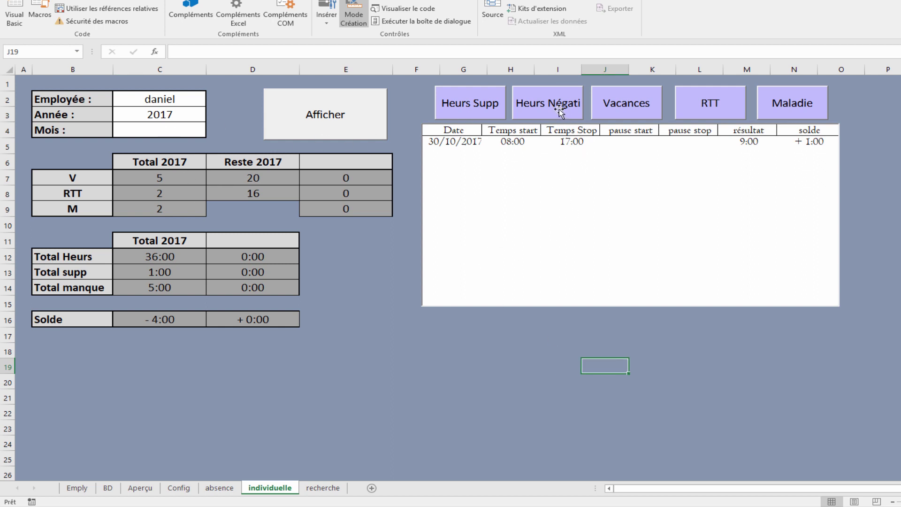
pyautogui.click(354, 19)
pyautogui.click(553, 105)
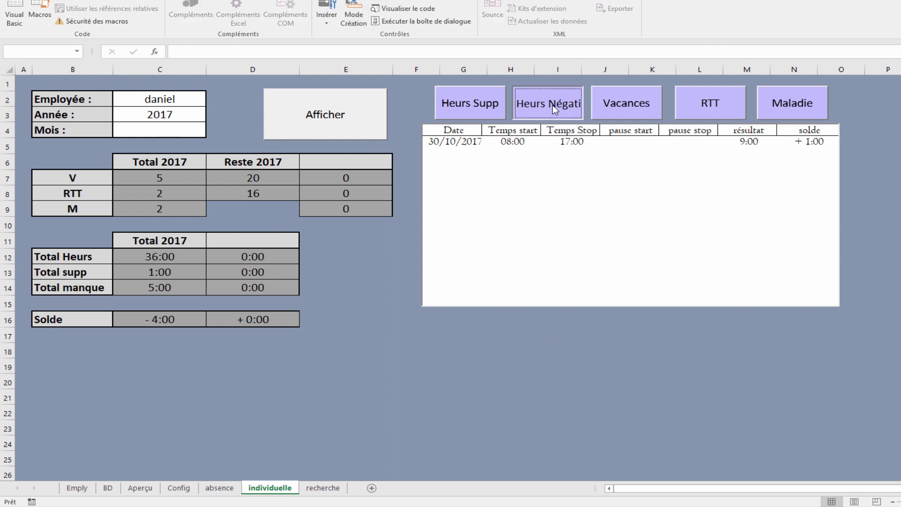
pyautogui.click(553, 105)
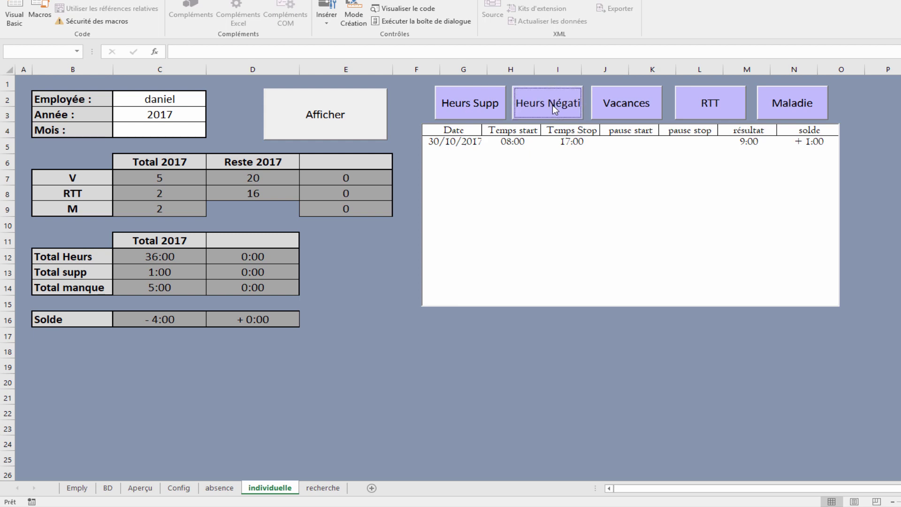
pyautogui.click(553, 105)
# Make CommandButton3_Click clear d3 and write ">0" to e3 on the recherche sheet
pyautogui.hotkey('alt', 'F11')
pyautogui.doubleClick(385, 390)
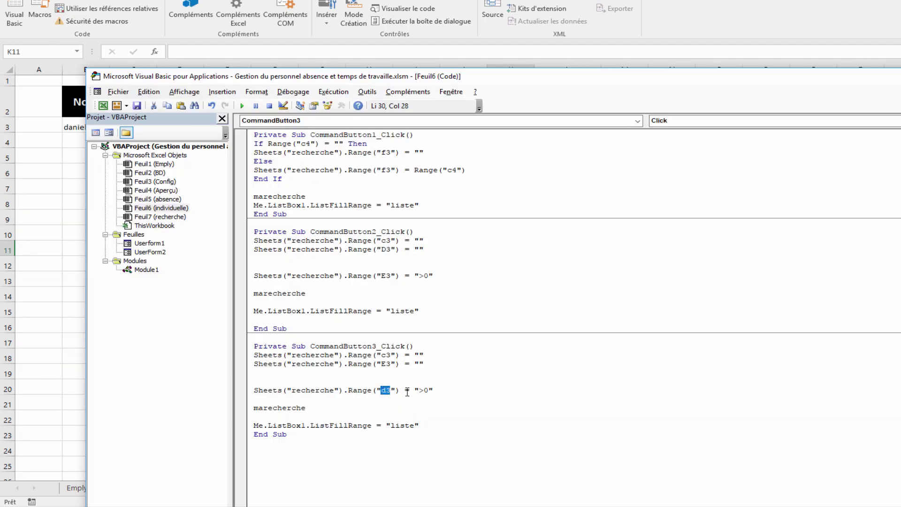
pyautogui.write('e3')
pyautogui.doubleClick(385, 364)
pyautogui.write('d3')
pyautogui.click(475, 396)
# Filter the individuelle list box with the Heurs Négatif button using the corrected procedure
pyautogui.hotkey('alt', 'F11')
pyautogui.click(610, 280)
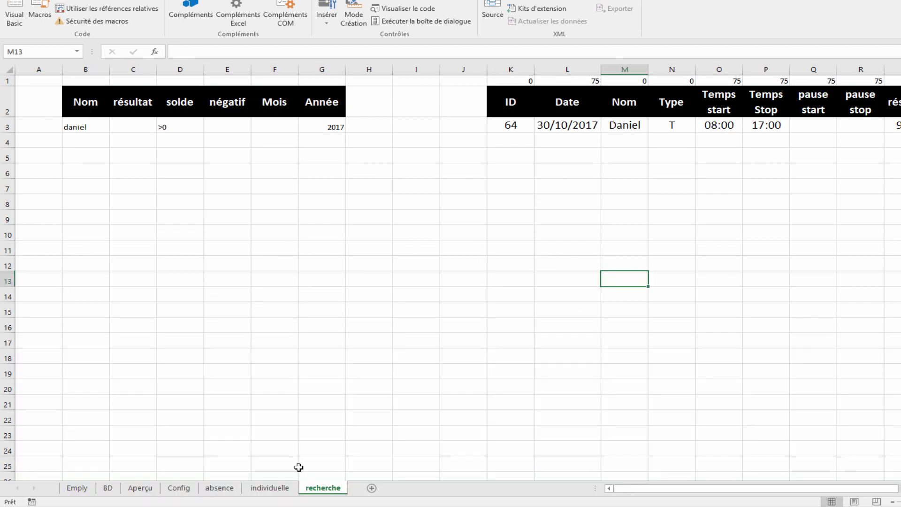
pyautogui.click(270, 488)
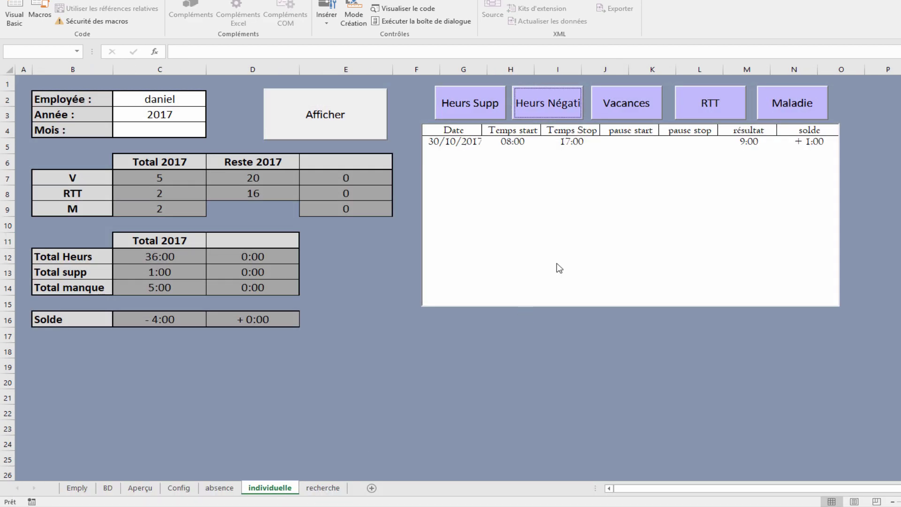
pyautogui.click(573, 103)
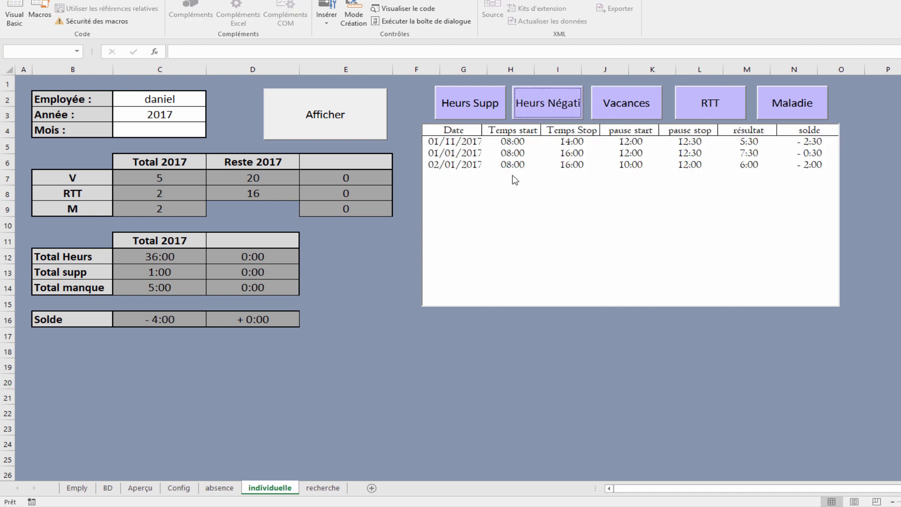
# Try to list all records again with Afficher, alternating it with the Heurs Négatif filter
pyautogui.click(360, 101)
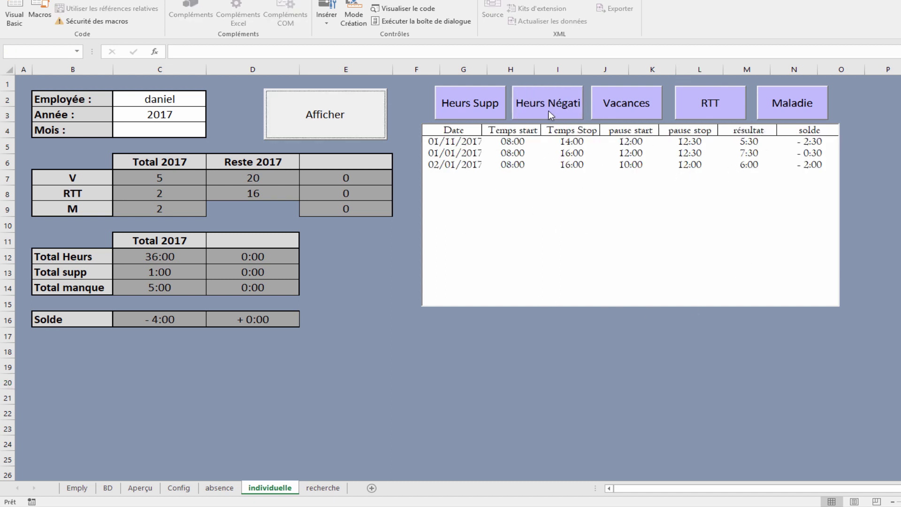
pyautogui.click(345, 133)
pyautogui.click(338, 125)
pyautogui.click(554, 109)
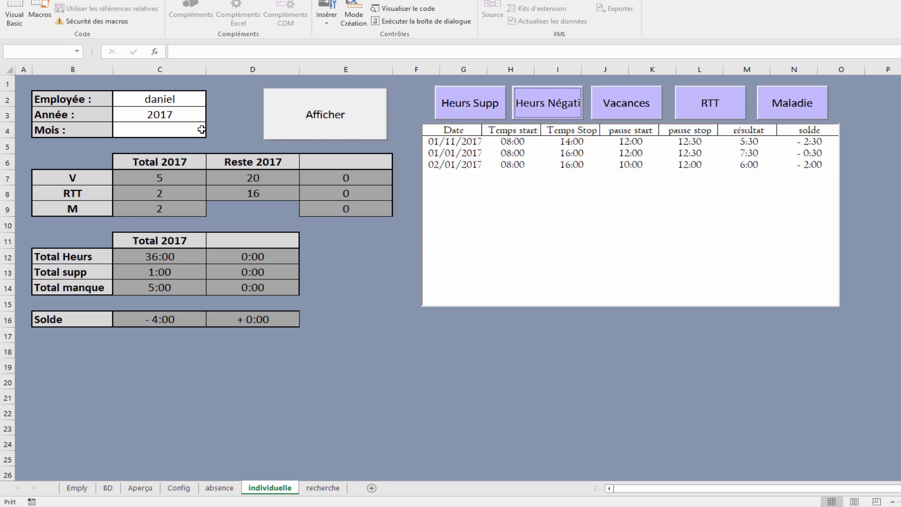
pyautogui.click(378, 138)
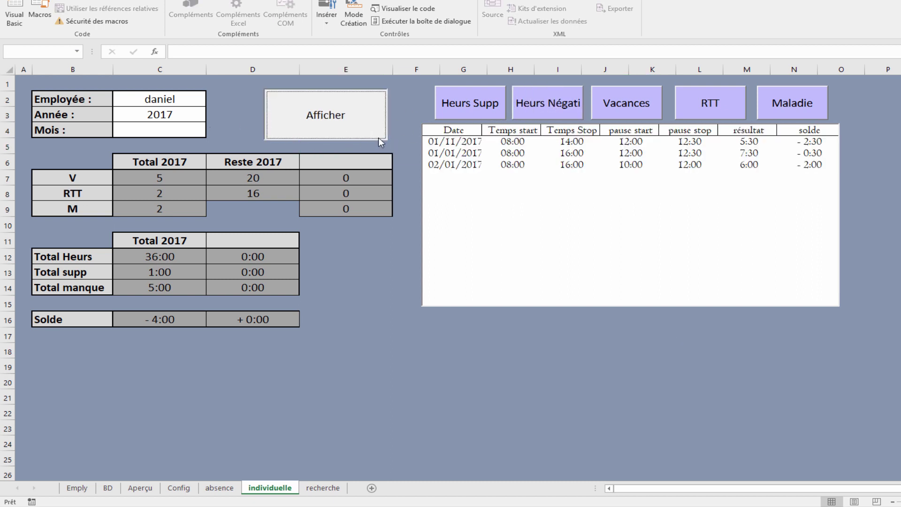
pyautogui.click(543, 425)
pyautogui.click(346, 162)
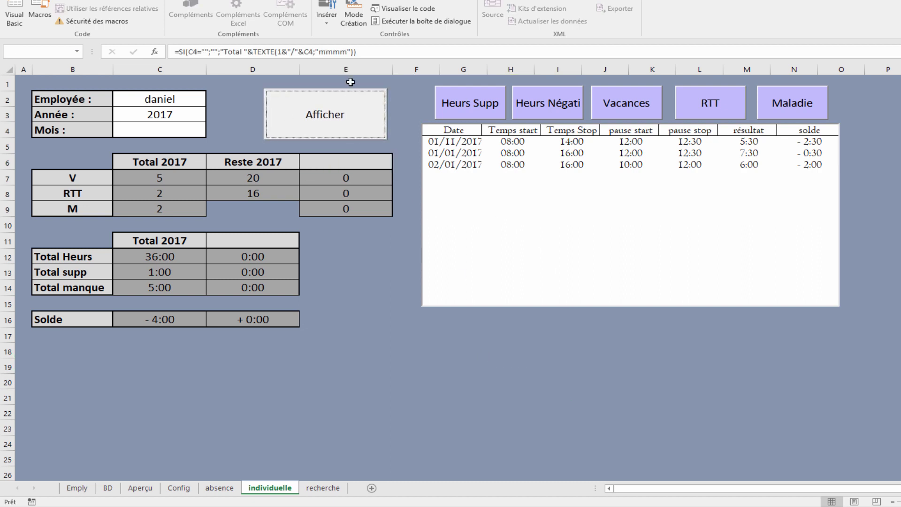
# Examine the criteria in row 3 of the recherche sheet, particularly résultat, solde and négatif in C3:E3
pyautogui.click(219, 487)
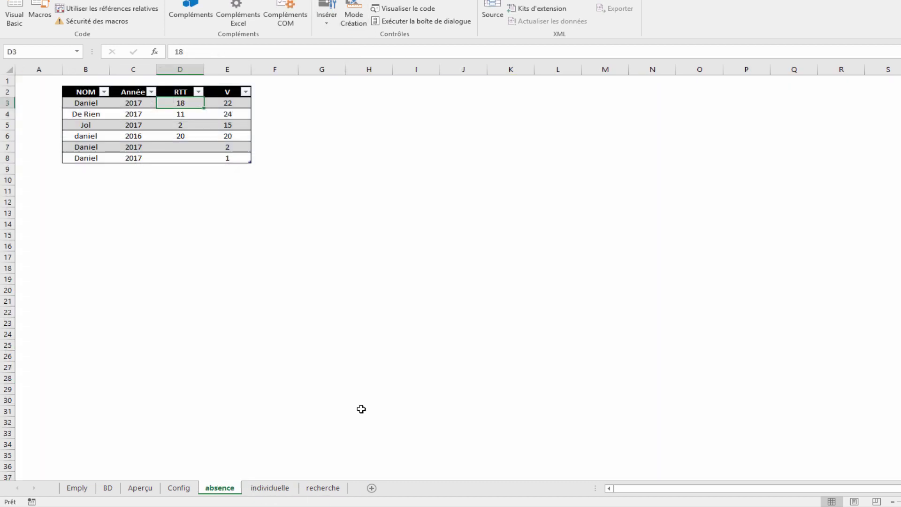
pyautogui.click(321, 488)
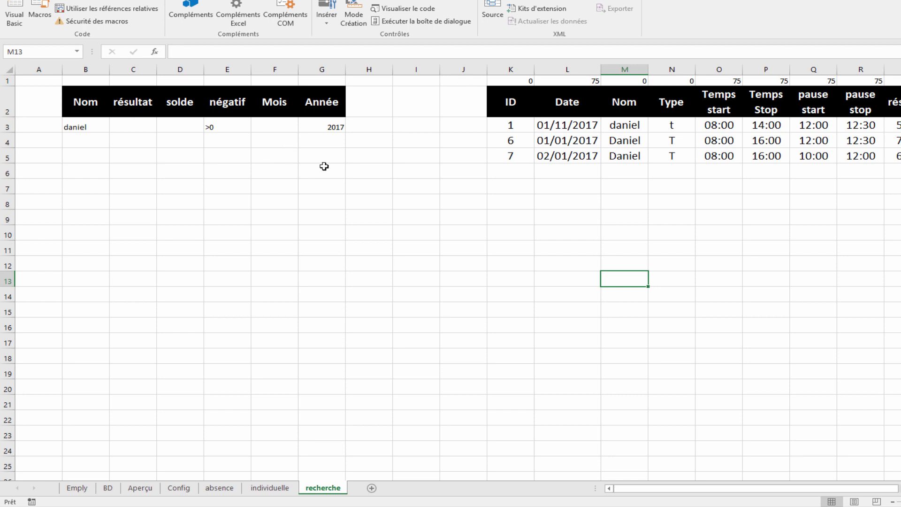
pyautogui.click(86, 124)
pyautogui.click(268, 123)
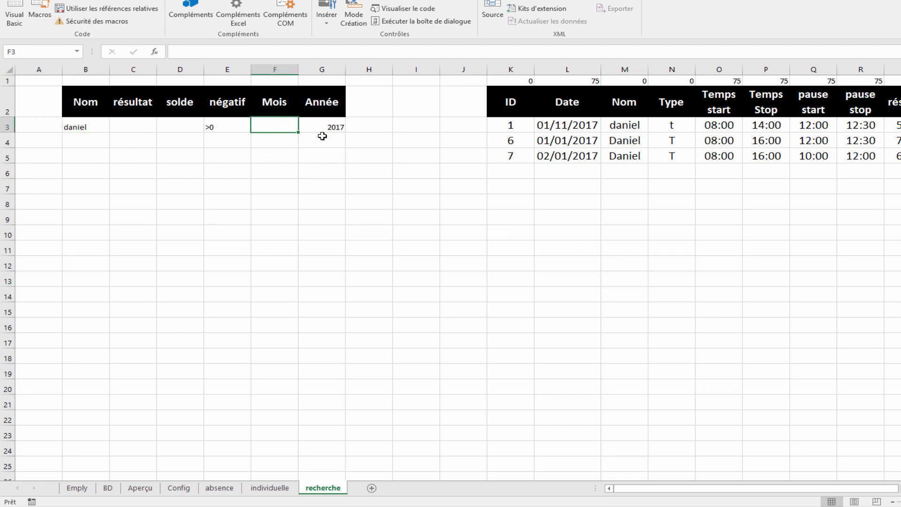
pyautogui.click(368, 127)
pyautogui.click(132, 130)
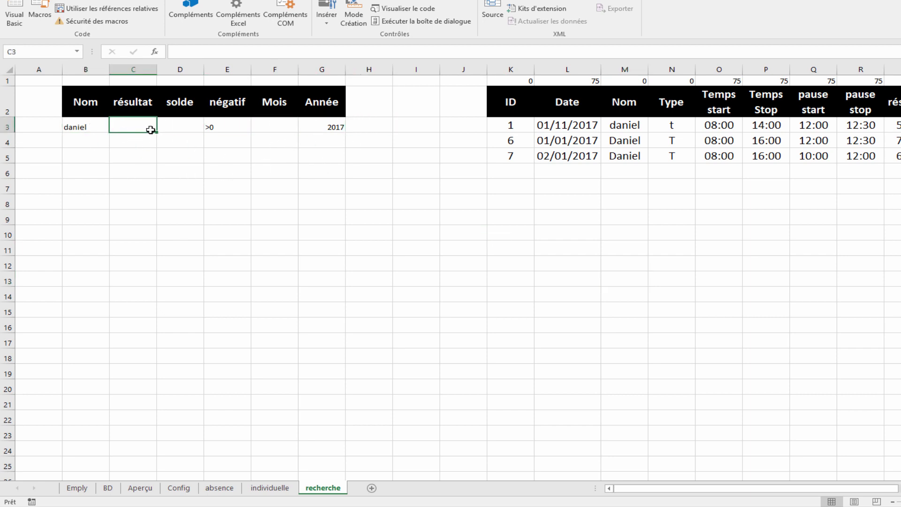
pyautogui.click(173, 127)
pyautogui.click(223, 128)
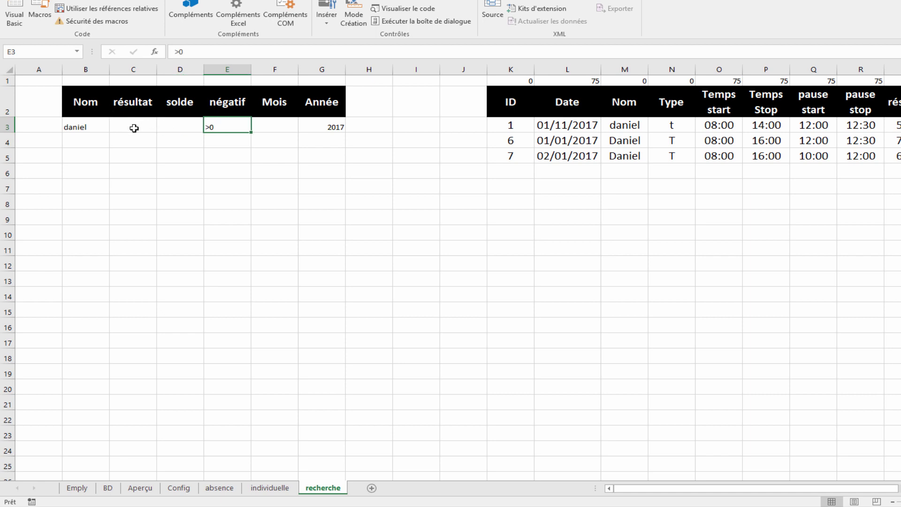
pyautogui.moveTo(134, 128); pyautogui.dragTo(230, 129)
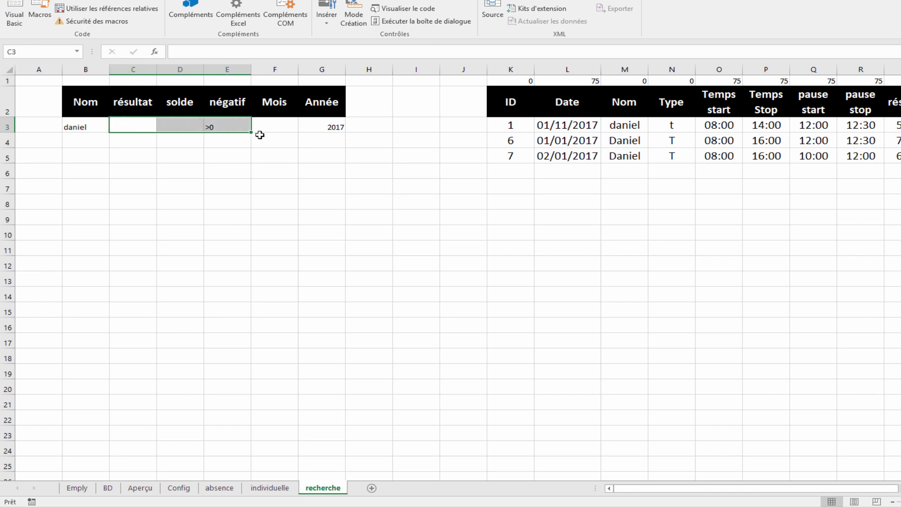
# Open the Afficher button's click procedure from the individuelle sheet in the code editor
pyautogui.click(270, 488)
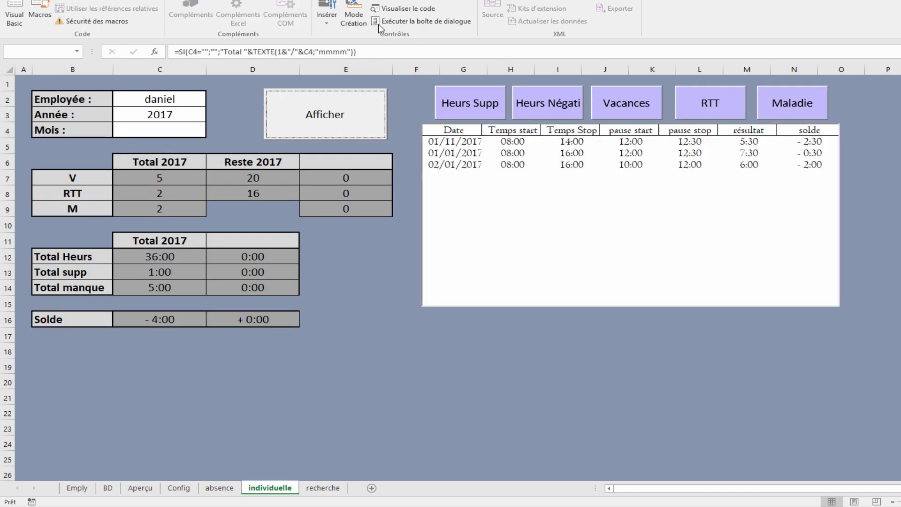
pyautogui.click(353, 16)
pyautogui.doubleClick(357, 120)
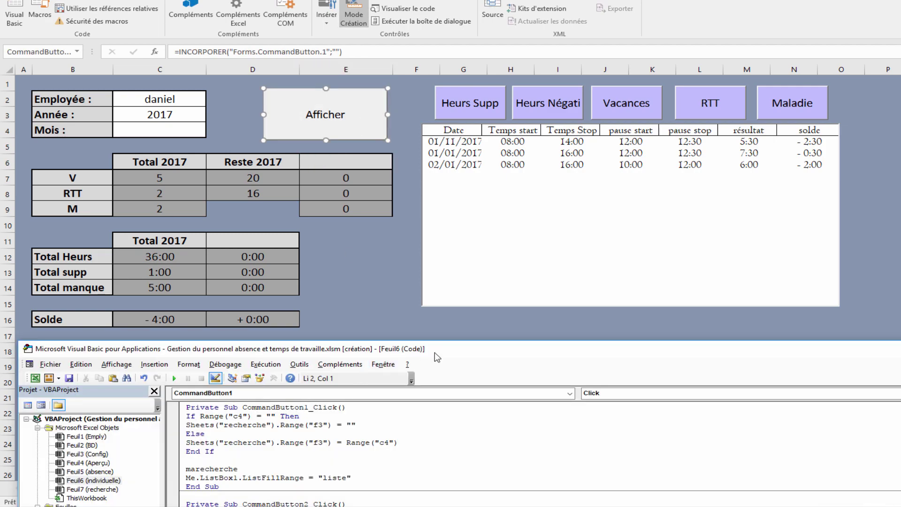
pyautogui.moveTo(437, 357); pyautogui.dragTo(505, 53)
pyautogui.click(423, 110)
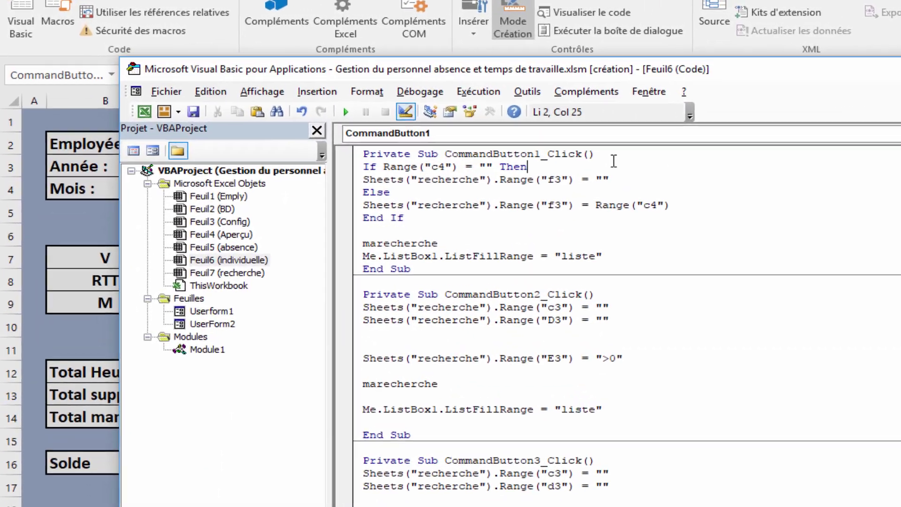
# Insert sheets("recheche").range("c3")="" as the first line of CommandButton1_Click
pyautogui.click(688, 162)
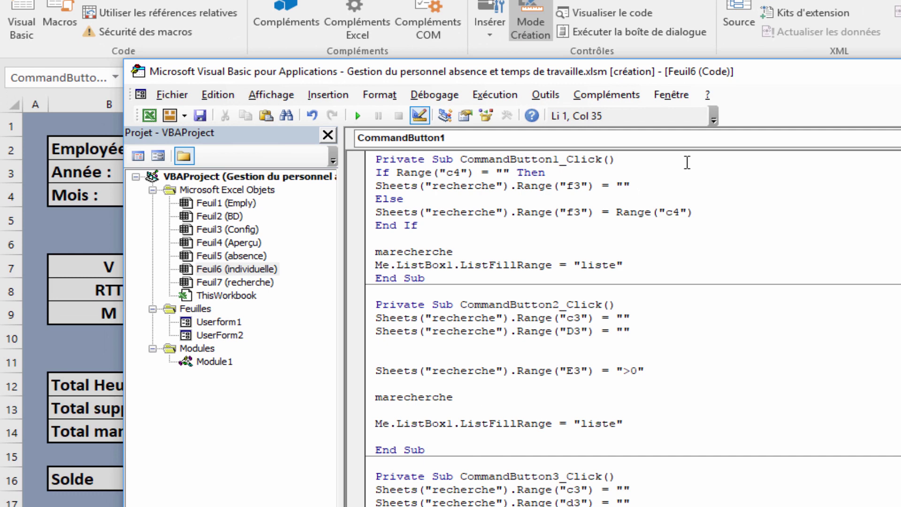
pyautogui.press('Return')
pyautogui.write('sh')
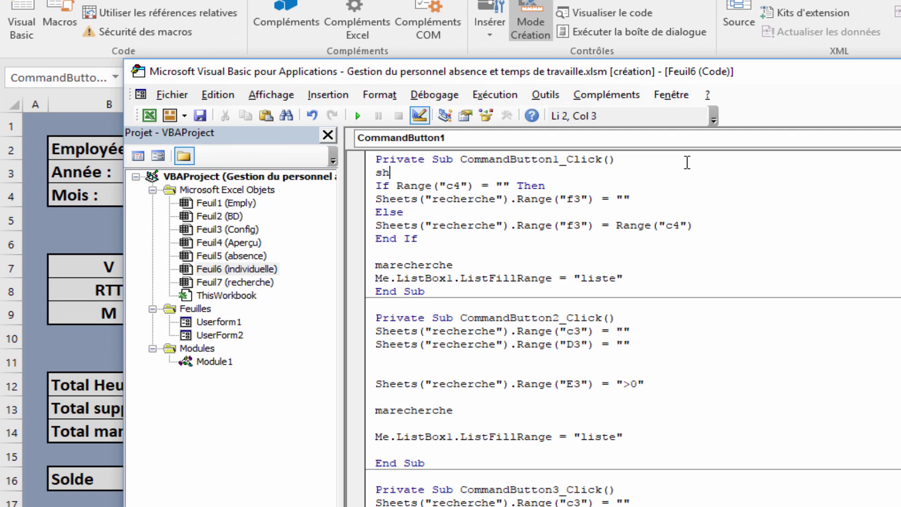
pyautogui.write('eets("re')
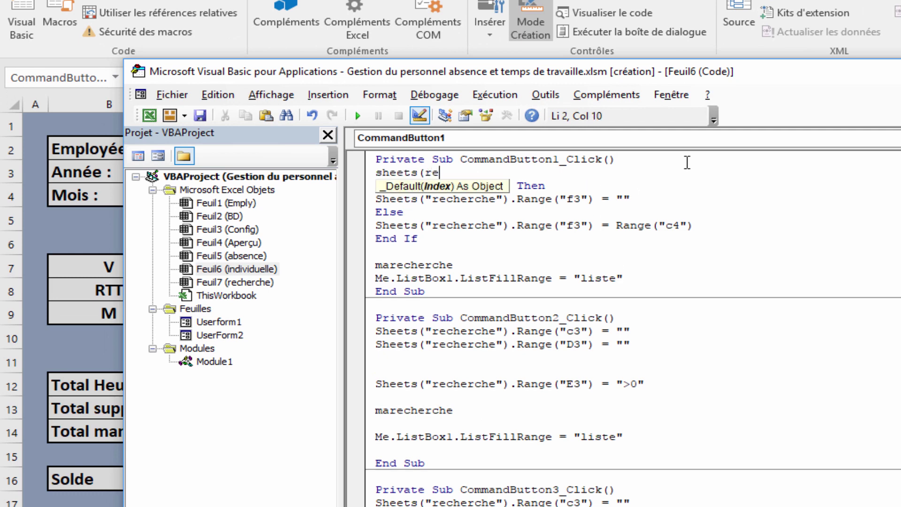
pyautogui.press('BackSpace')
pyautogui.press('BackSpace')
pyautogui.write('"recheche").')
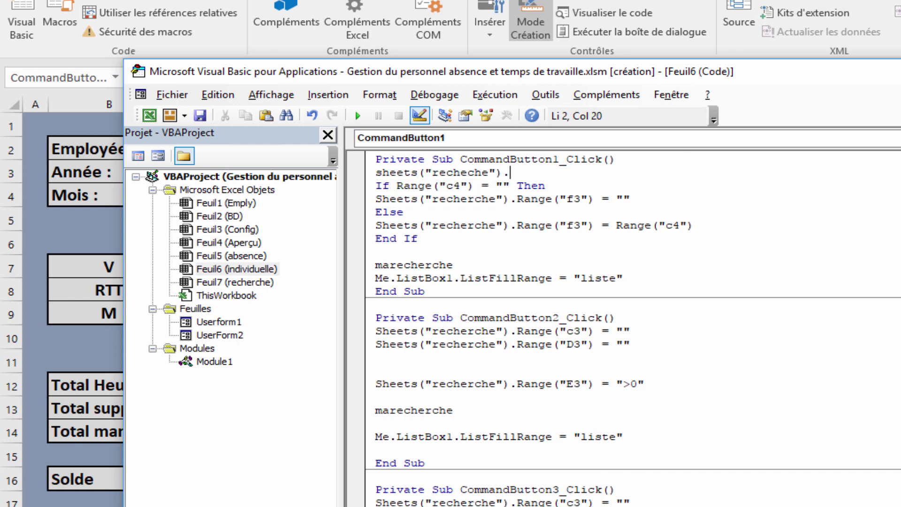
pyautogui.write('range("c3")=""')
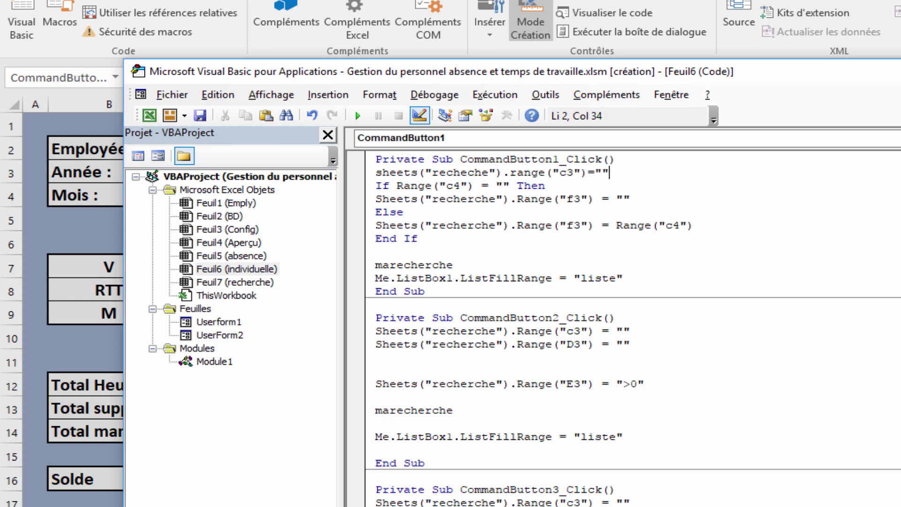
pyautogui.hotkey('shift', 'Left')
pyautogui.hotkey('shift', 'Left')
pyautogui.hotkey('shift', 'Left')
pyautogui.hotkey('shift', 'Left')
pyautogui.hotkey('shift', 'Left')
pyautogui.hotkey('shift', 'Left')
pyautogui.hotkey('shift', 'Left')
pyautogui.hotkey('shift', 'Left')
pyautogui.hotkey('shift', 'Left')
pyautogui.hotkey('shift', 'Left')
pyautogui.hotkey('shift', 'Left')
pyautogui.hotkey('shift', 'Left')
pyautogui.hotkey('shift', 'Left')
pyautogui.hotkey('shift', 'Left')
pyautogui.hotkey('shift', 'Left')
pyautogui.hotkey('shift', 'Left')
pyautogui.hotkey('shift', 'Left')
pyautogui.hotkey('shift', 'Left')
pyautogui.hotkey('shift', 'Left')
pyautogui.hotkey('shift', 'Left')
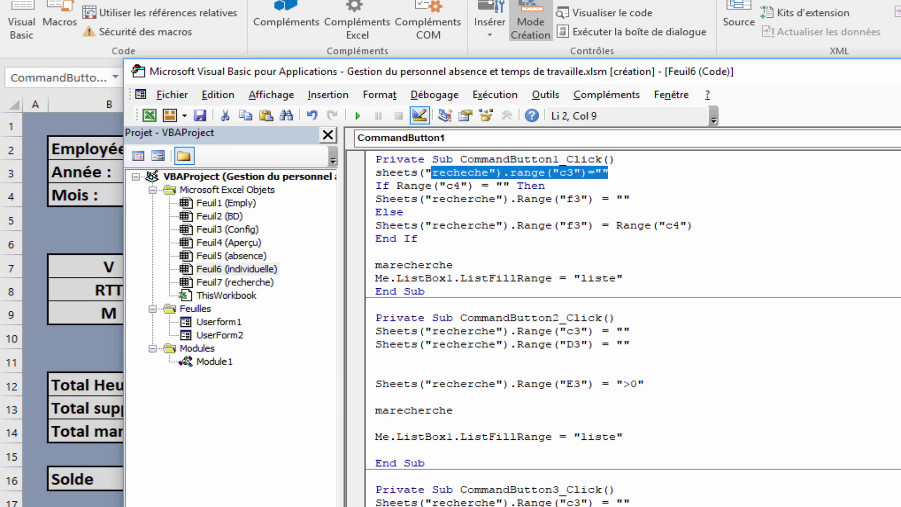
pyautogui.hotkey('shift', 'Left')
pyautogui.hotkey('shift', 'Left')
pyautogui.write('Sheets("recherche").Range("c3") = "" Sheets("recherche").Range("E3") = ""   Sheets("recherche").Range("d3") = ">0"  marecherche  Me.ListBox1.ListFillRange = "liste"')
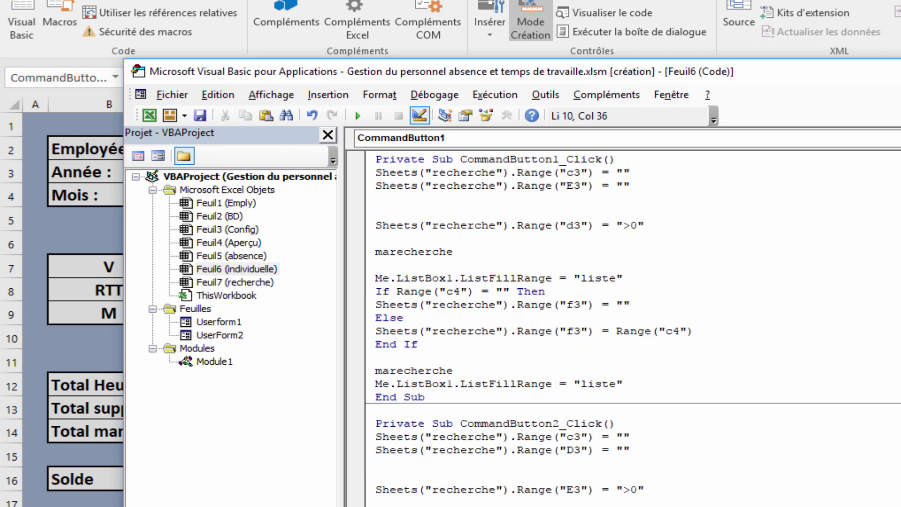
pyautogui.hotkey('ctrl', 'z')
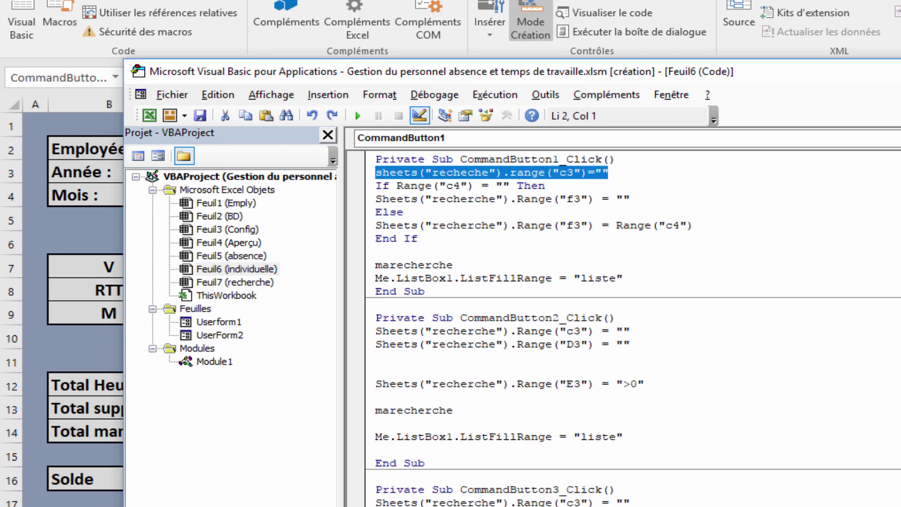
# Duplicate the c3 clearing line in CommandButton1_Click and make the copy clear d3
pyautogui.click(677, 166)
pyautogui.moveTo(614, 175); pyautogui.dragTo(379, 172)
pyautogui.hotkey('ctrl', 'c')
pyautogui.click(610, 175)
pyautogui.hotkey('ctrl', 'v')
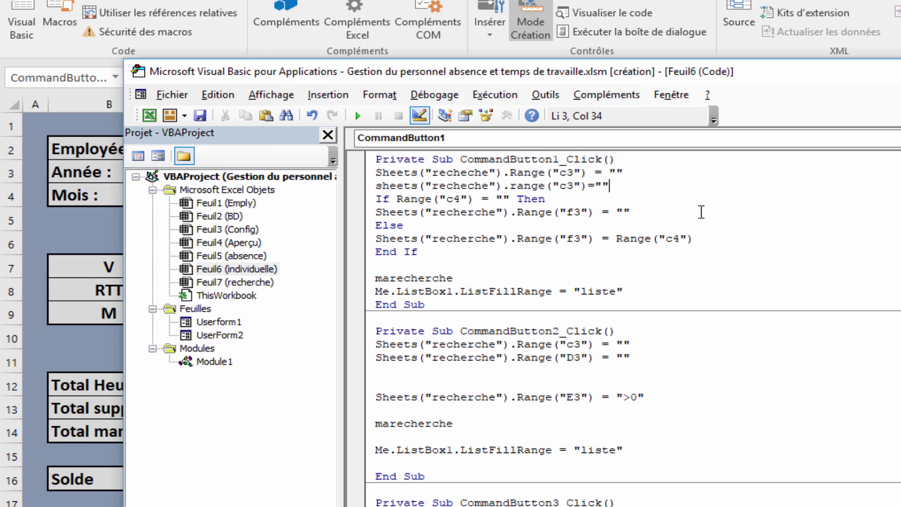
pyautogui.click(566, 187)
pyautogui.press('BackSpace')
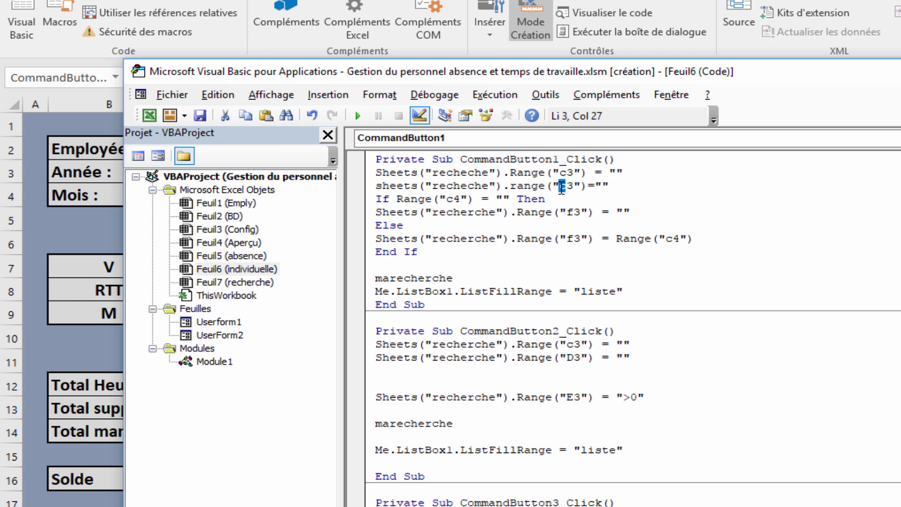
pyautogui.write('d')
# Add another copy of the clearing line below the d3 line and make it clear e3
pyautogui.click(642, 191)
pyautogui.press('Return')
pyautogui.hotkey('ctrl', 'v')
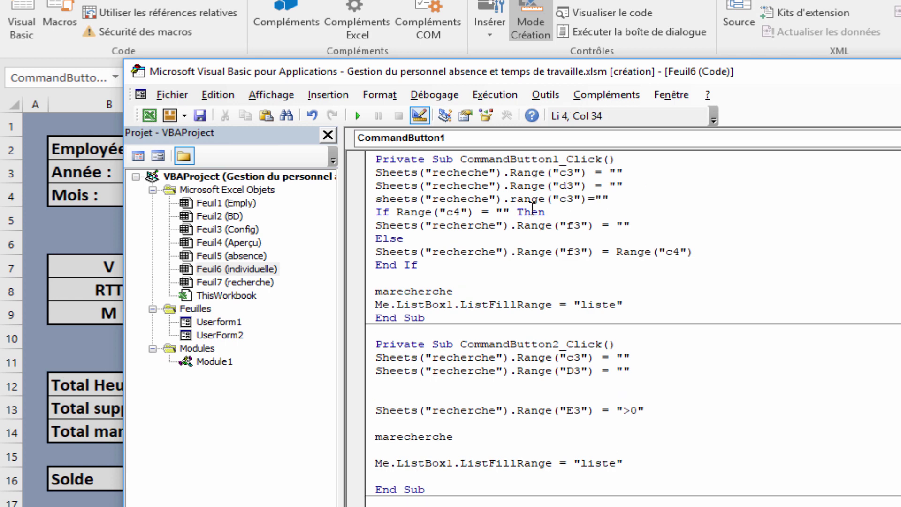
pyautogui.moveTo(577, 199); pyautogui.dragTo(560, 202)
pyautogui.click(566, 202)
pyautogui.write('e')
pyautogui.click(662, 225)
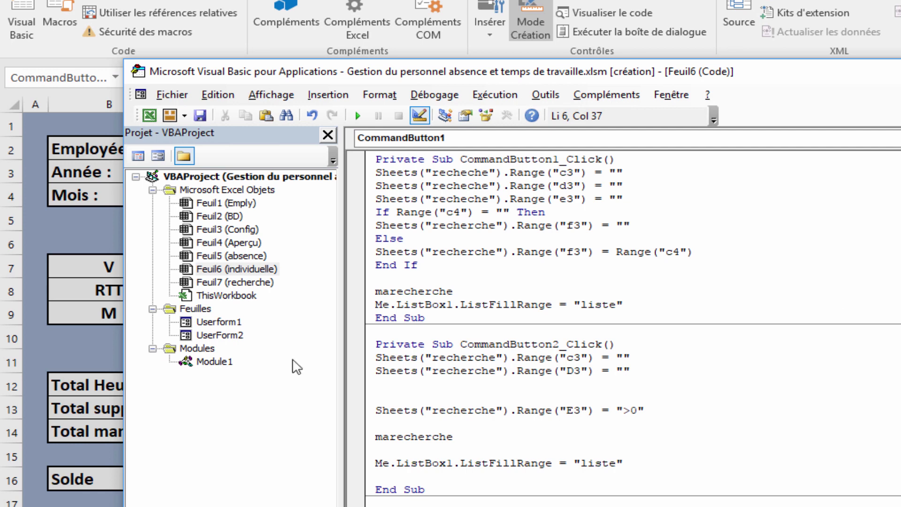
# Test the Afficher button on the individuelle sheet with the new code and debug the line where it stops
pyautogui.hotkey('alt', 'F11')
pyautogui.hotkey('ctrl', 'pagedown')
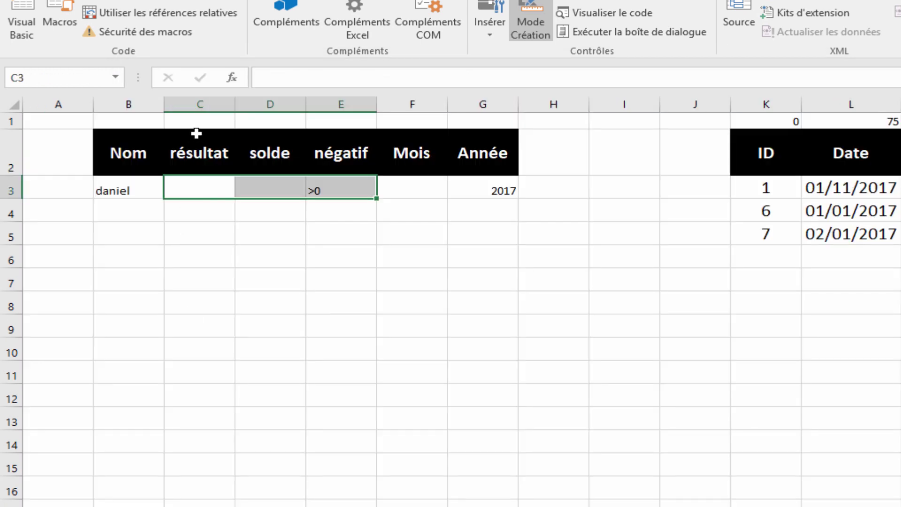
pyautogui.hotkey('ctrl', 'pageup')
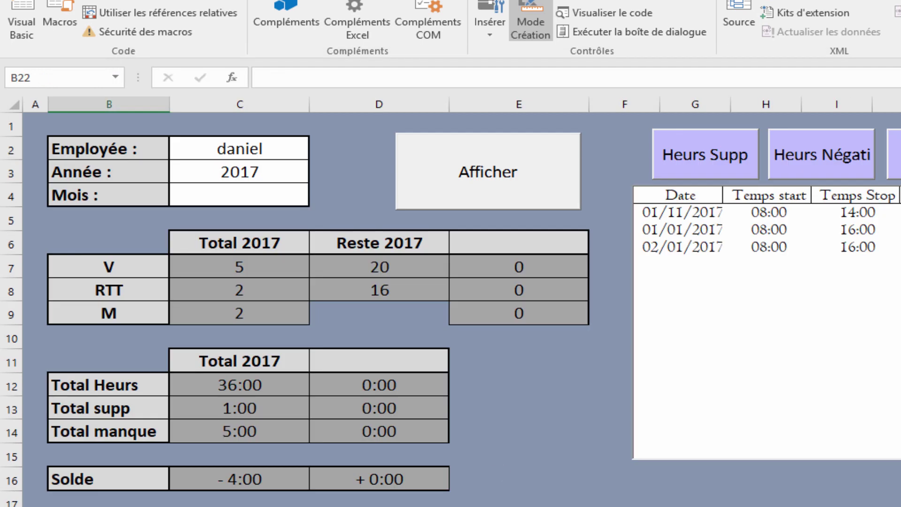
pyautogui.click(526, 160)
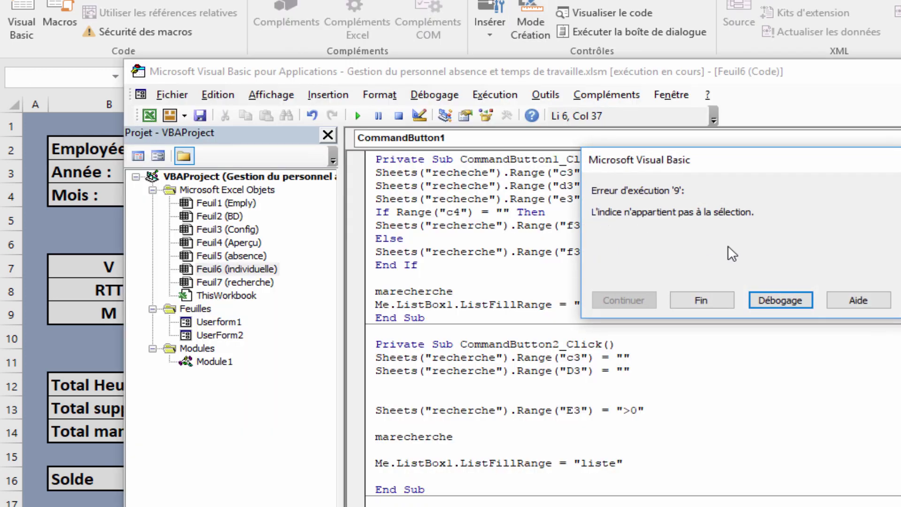
pyautogui.click(780, 300)
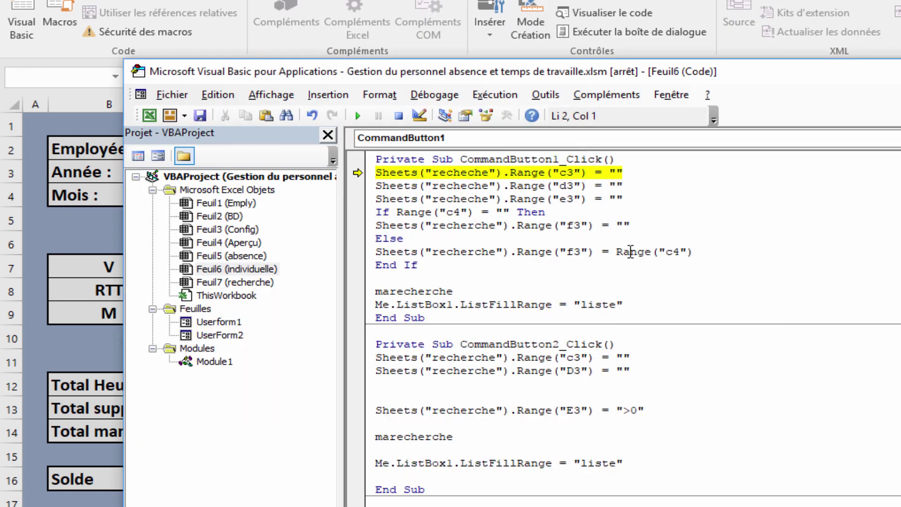
# Correct the sheet name to "recherche" in the c3, d3 and e3 clearing lines and resume the procedure
pyautogui.click(468, 172)
pyautogui.write('r')
pyautogui.click(468, 185)
pyautogui.write('r')
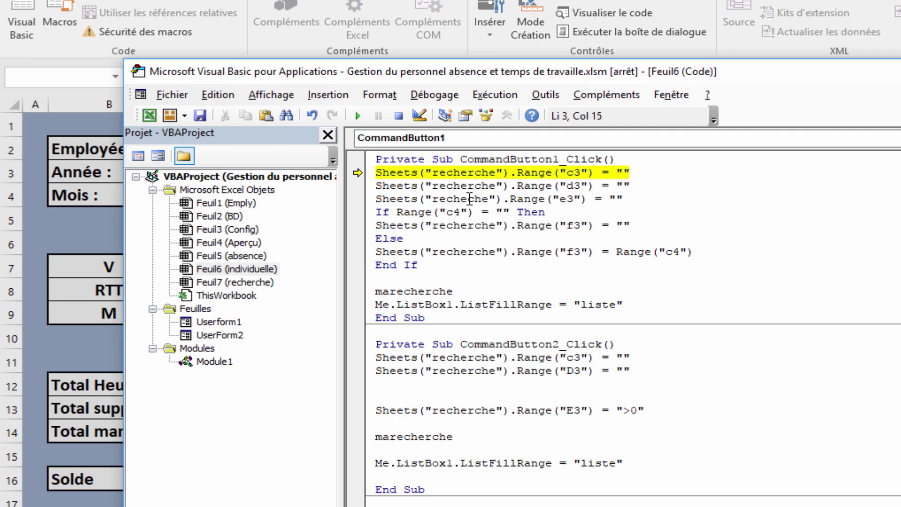
pyautogui.click(468, 199)
pyautogui.write('r')
pyautogui.click(547, 212)
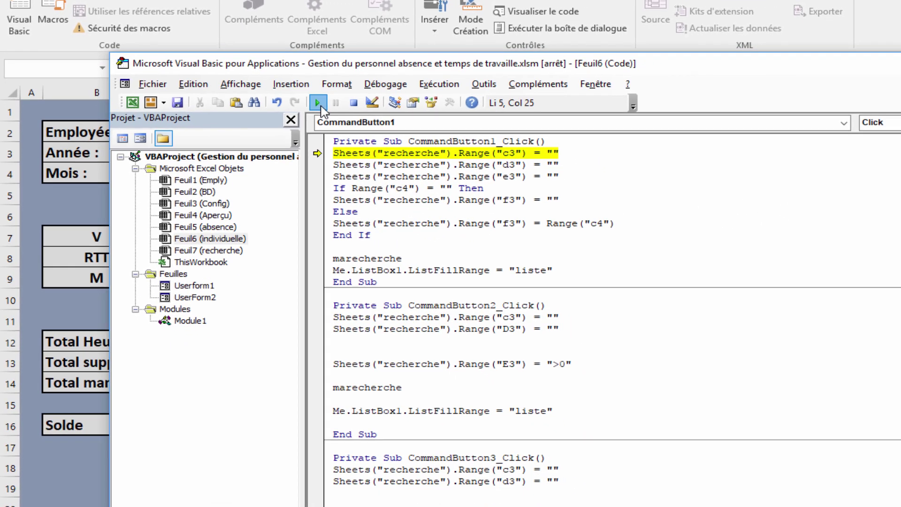
pyautogui.click(318, 103)
pyautogui.moveTo(794, 62); pyautogui.dragTo(730, 506)
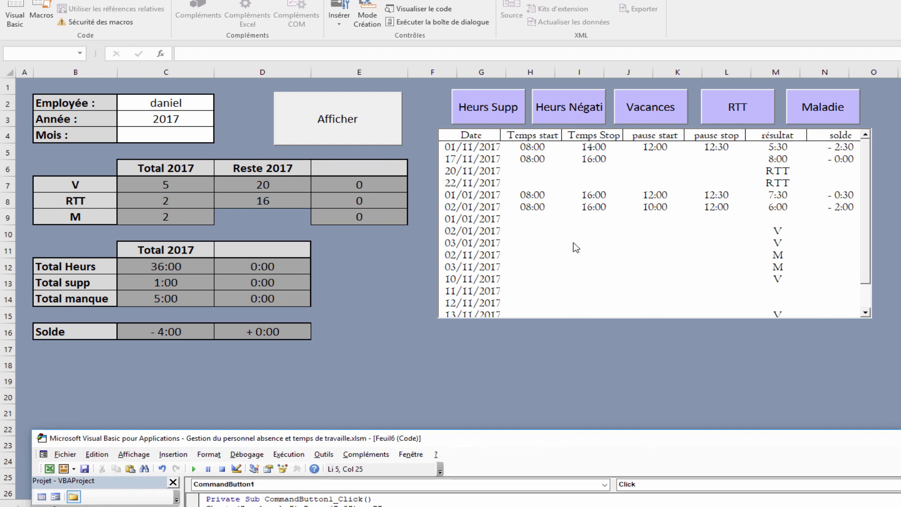
# Compare the list box records produced by the Heurs Supp and Heurs Négatif buttons
pyautogui.click(492, 113)
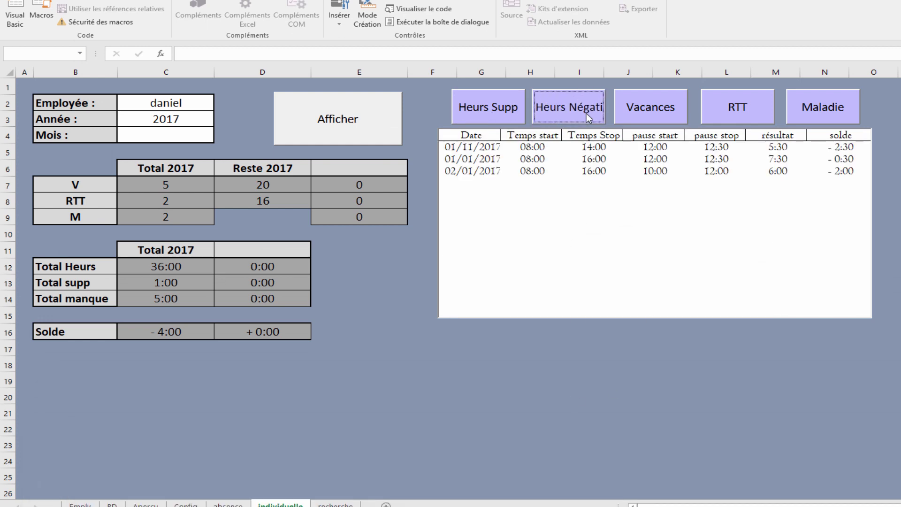
pyautogui.click(519, 108)
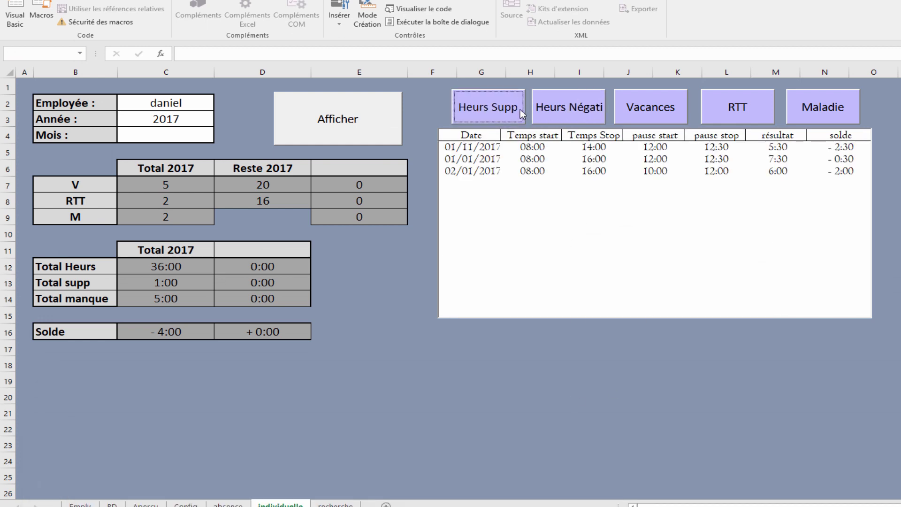
pyautogui.click(587, 111)
# Make CommandButton2_Click clear e3 and write ">0" to d3 on the recherche sheet, then close the code editor
pyautogui.hotkey('alt', 'F11')
pyautogui.click(354, 283)
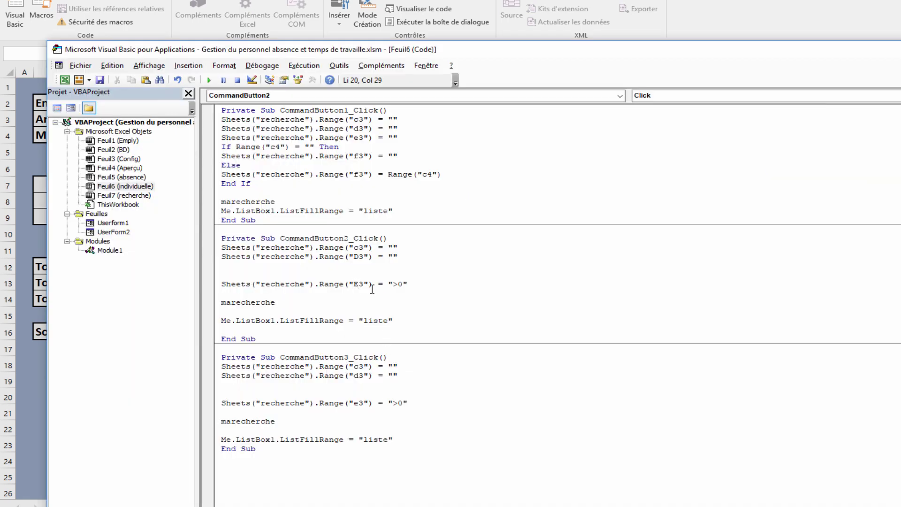
pyautogui.moveTo(361, 284); pyautogui.dragTo(354, 256)
pyautogui.write('d')
pyautogui.write('e')
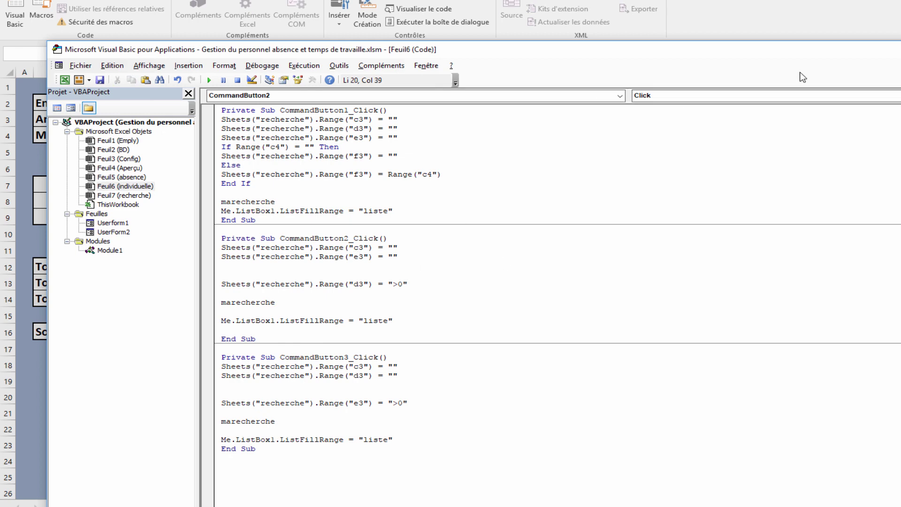
pyautogui.moveTo(758, 52); pyautogui.dragTo(824, 136)
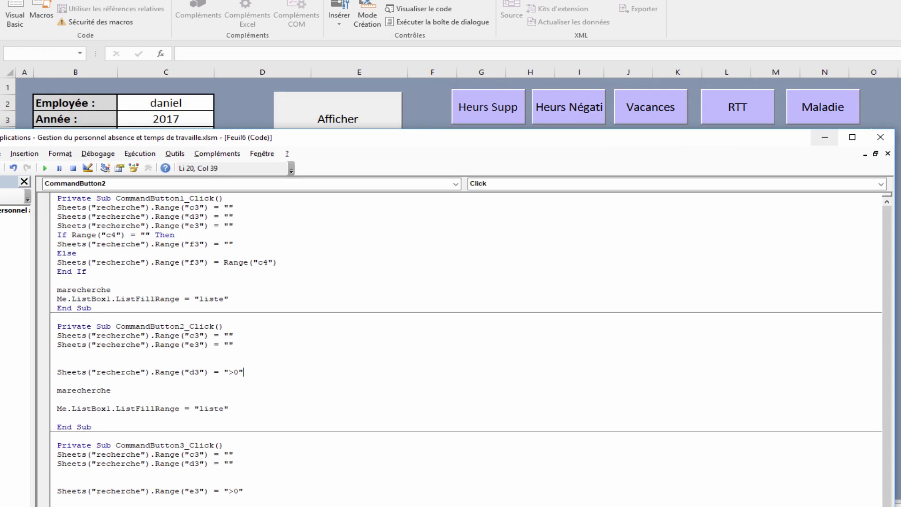
pyautogui.click(880, 137)
# Test the Heurs Supp and Heurs Négatif filters, then list all of the year's records with Afficher and no month
pyautogui.click(492, 108)
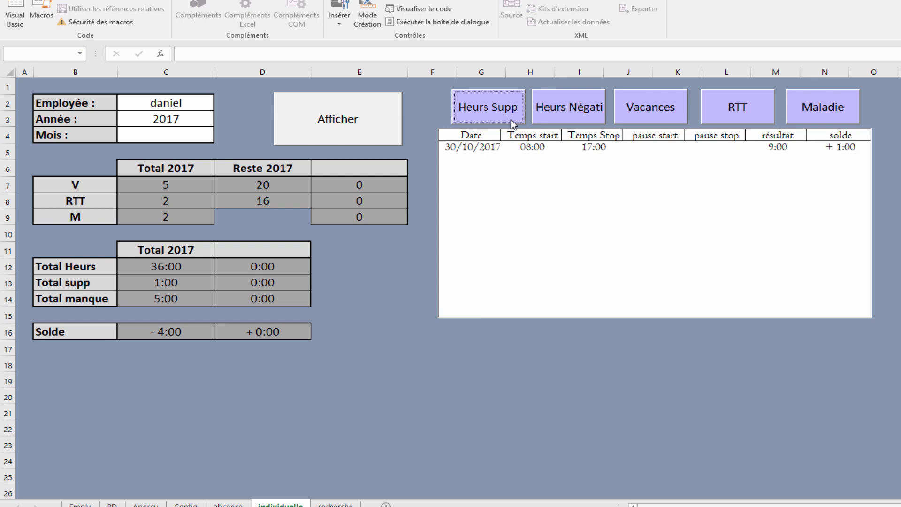
pyautogui.click(548, 99)
pyautogui.click(371, 143)
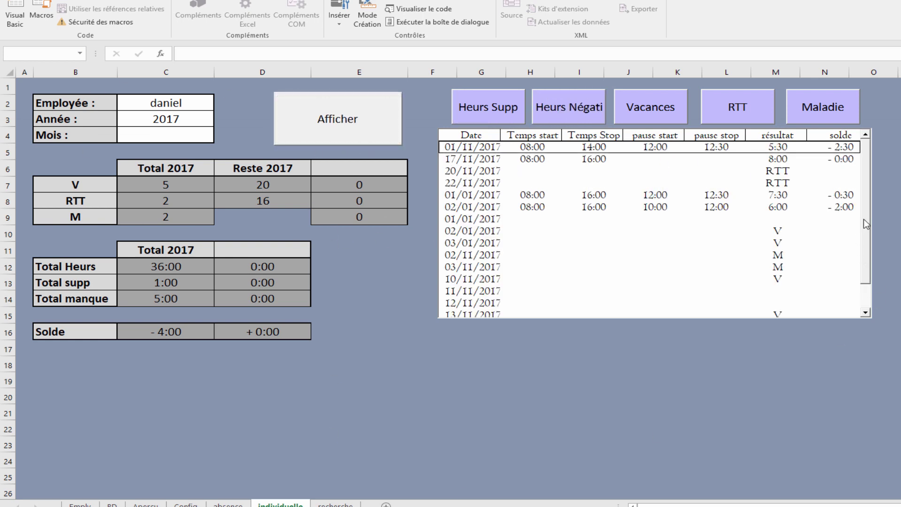
pyautogui.click(188, 135)
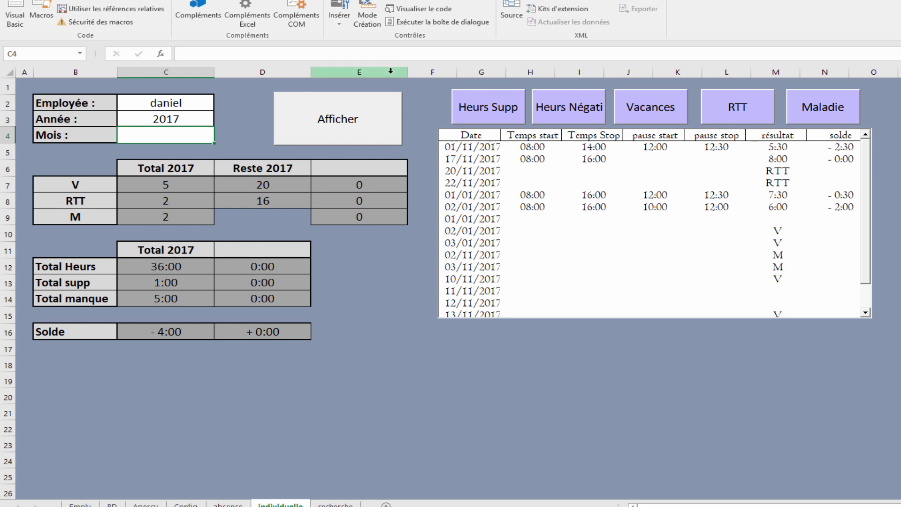
pyautogui.click(382, 115)
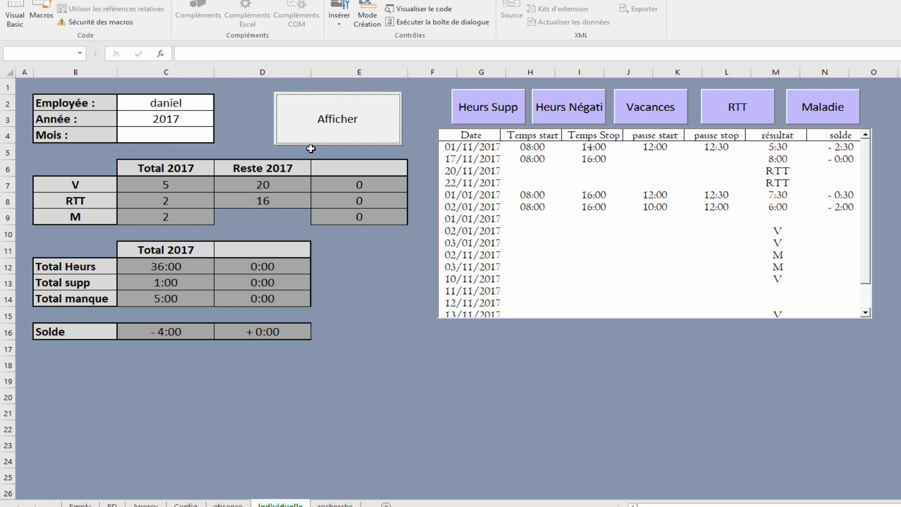
# Set Mois to 11 on the individuelle sheet and list that month's records with Afficher
pyautogui.click(147, 138)
pyautogui.write('11')
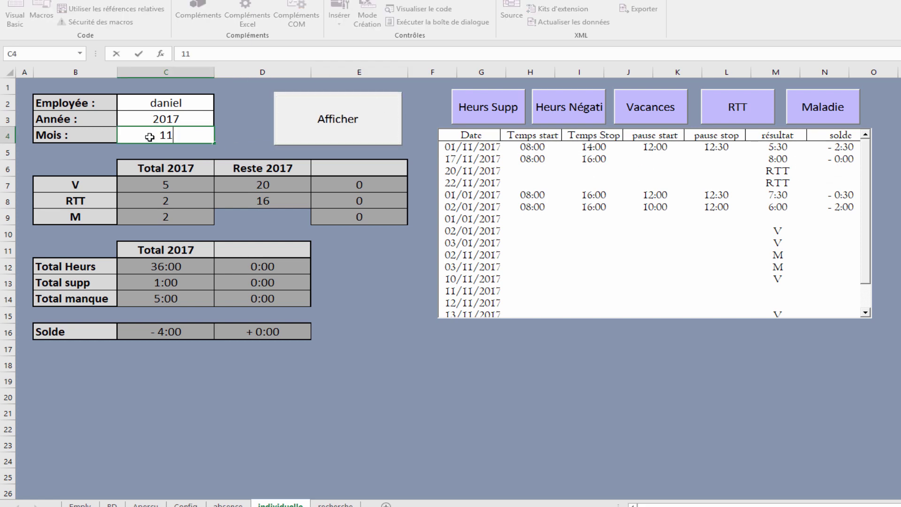
pyautogui.click(311, 125)
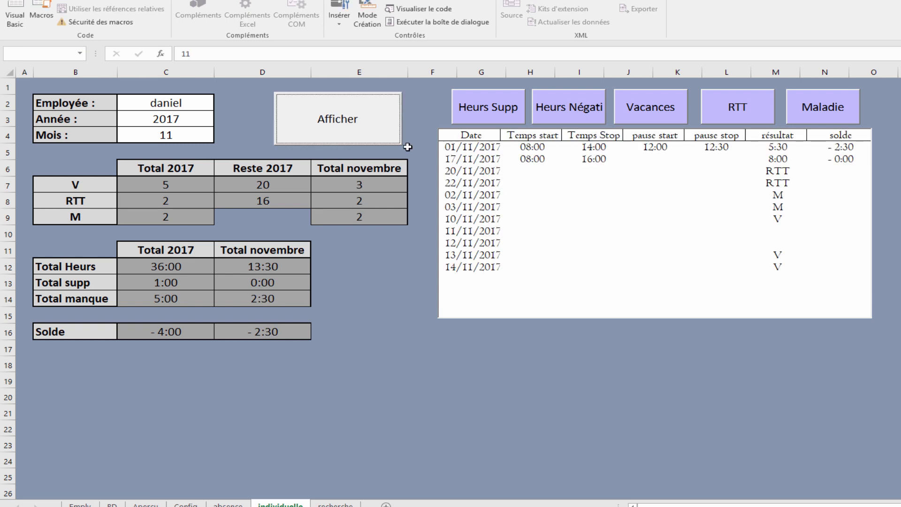
# Test the Heurs Supp and Heurs Négatif filters for month 11, then list the month's records again with Afficher
pyautogui.click(477, 105)
pyautogui.click(555, 118)
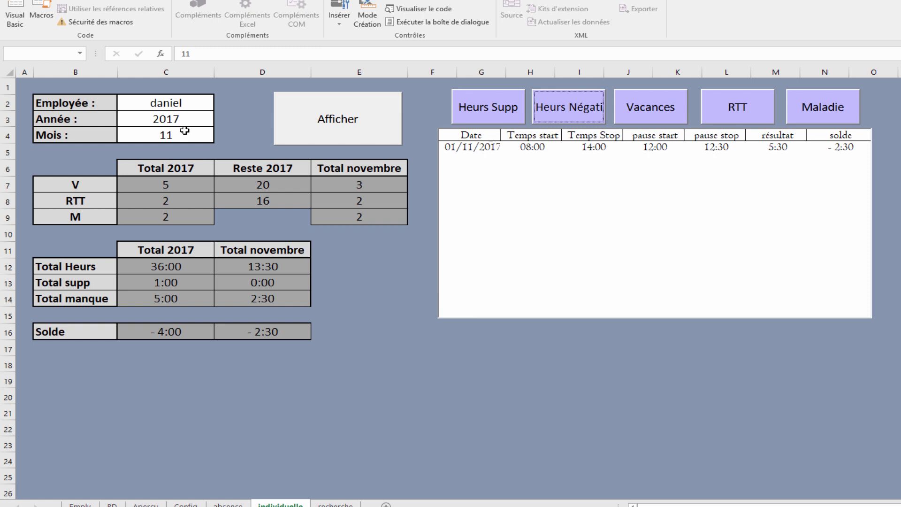
pyautogui.click(318, 126)
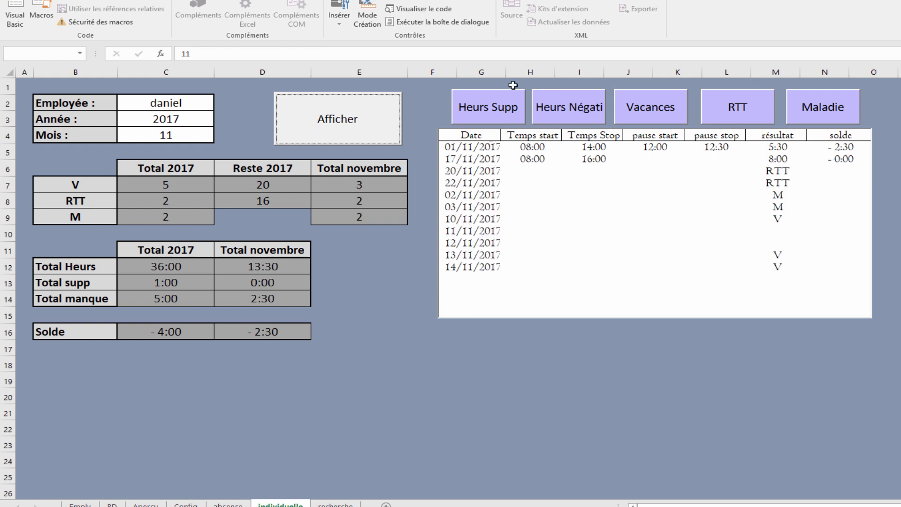
# Set Mois to 10 on the individuelle sheet and list that month's records with Afficher
pyautogui.click(170, 133)
pyautogui.write('10')
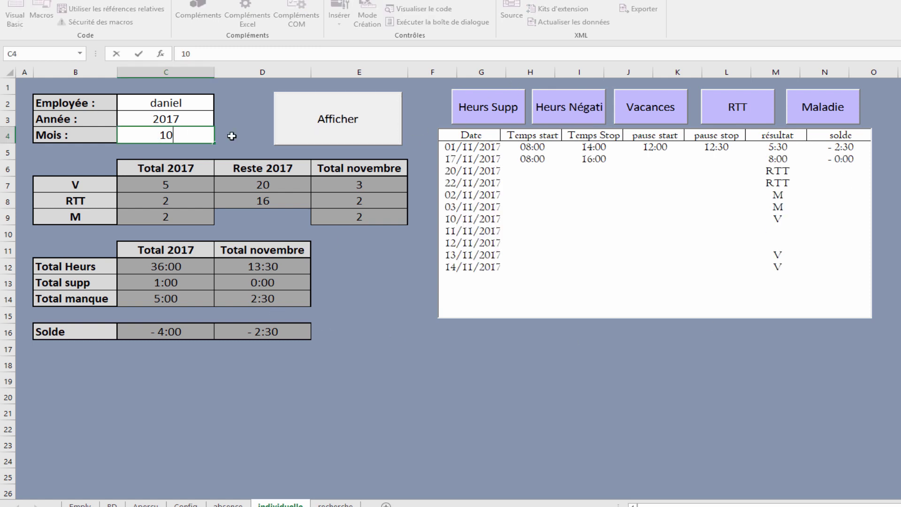
pyautogui.press('Return')
pyautogui.click(359, 116)
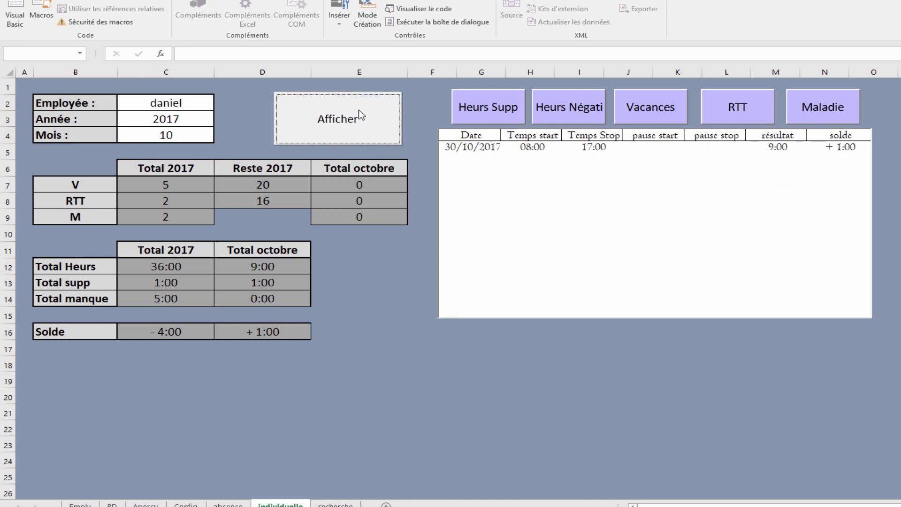
# Test the Heurs Négatif and Heurs Supp filters for month 10, then list the month's records again with Afficher
pyautogui.click(549, 113)
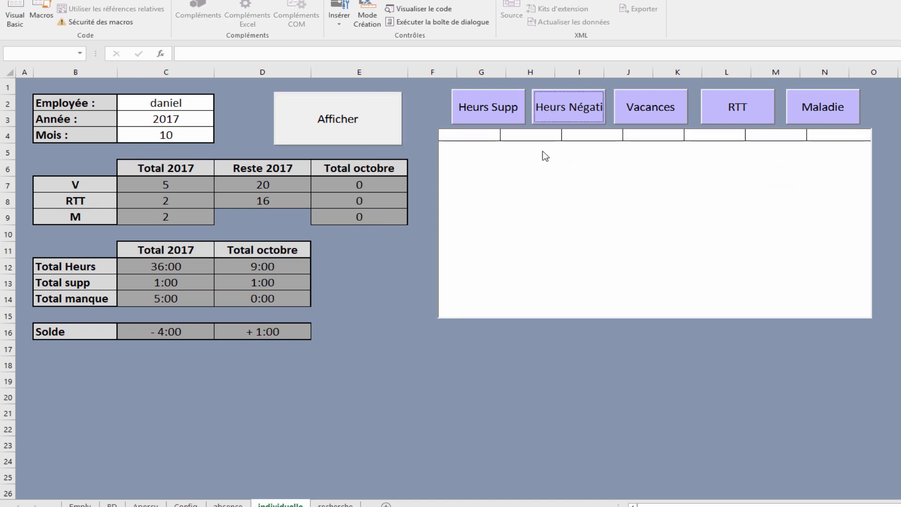
pyautogui.click(488, 107)
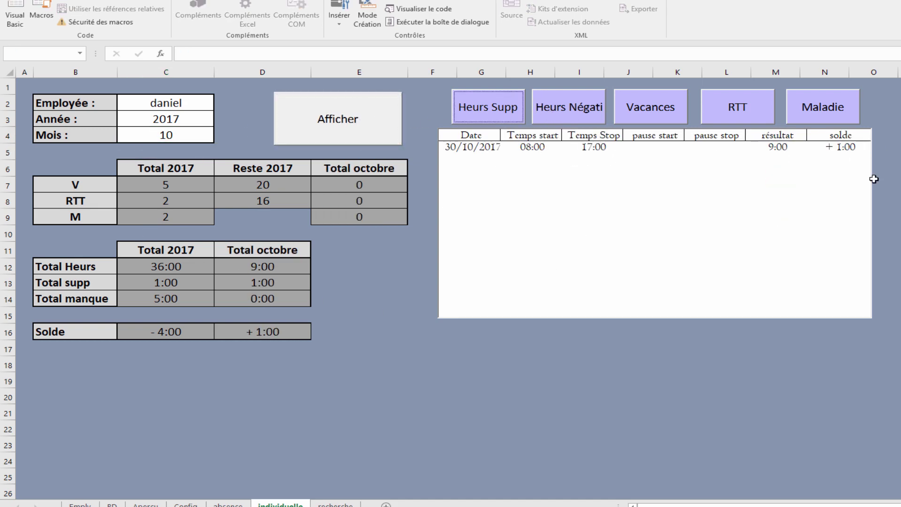
pyautogui.click(630, 390)
pyautogui.click(344, 123)
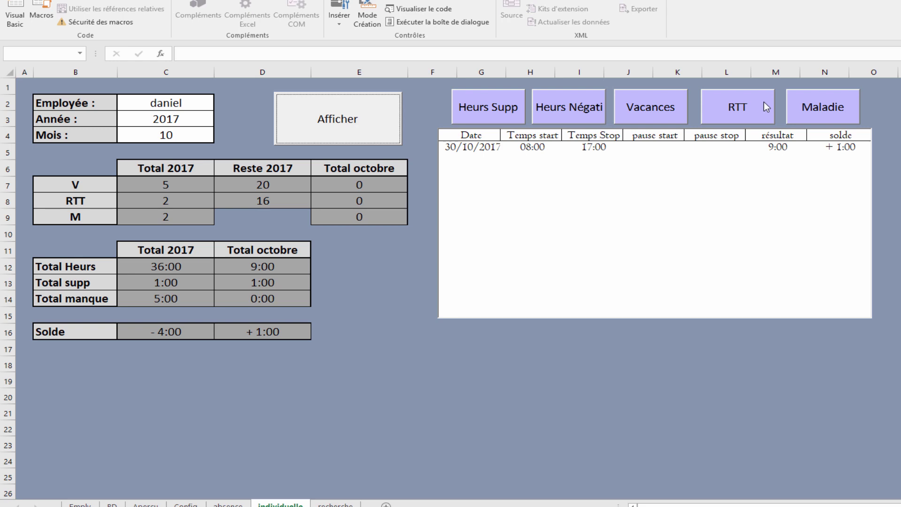
# Create the RTT button's click procedure, CommandButton5_Click, with a line writing "V" to c3 of the recherche sheet
pyautogui.click(368, 19)
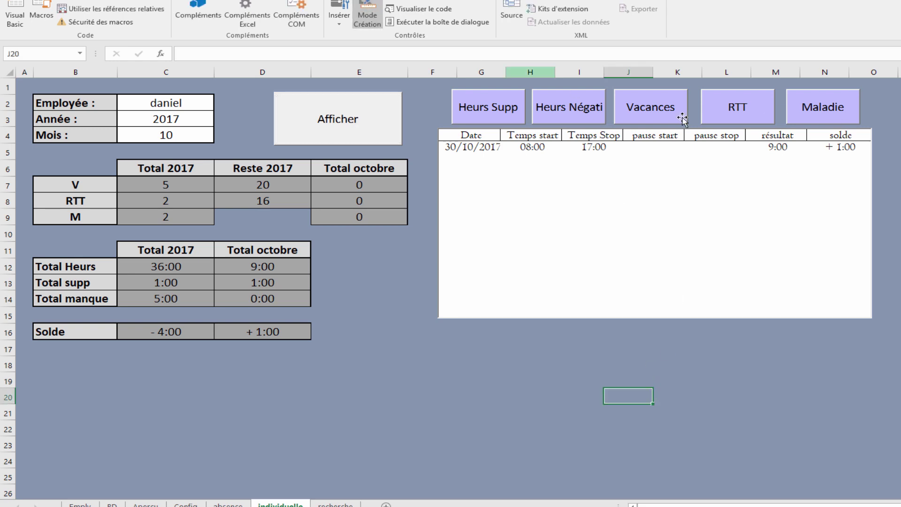
pyautogui.doubleClick(738, 107)
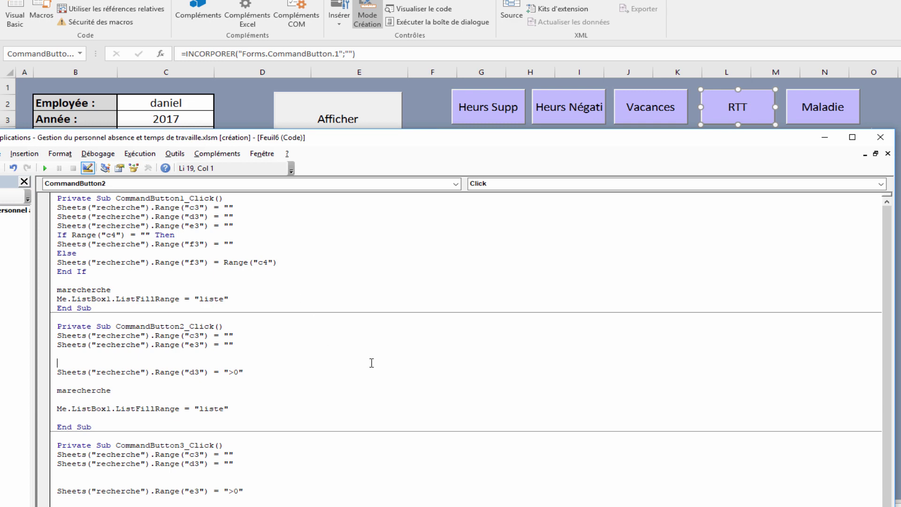
pyautogui.click(366, 402)
pyautogui.moveTo(635, 137); pyautogui.dragTo(766, 44)
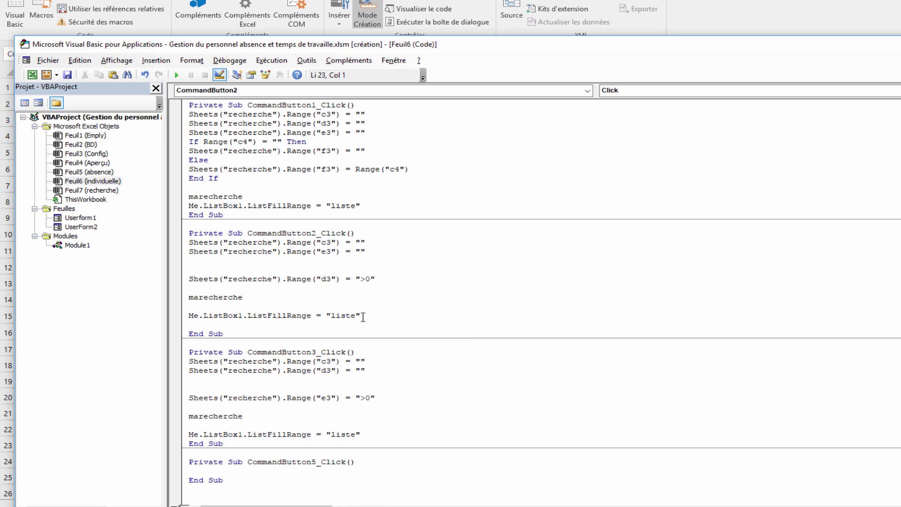
pyautogui.click(287, 472)
pyautogui.click(340, 487)
pyautogui.scroll(-9, 339, 486)
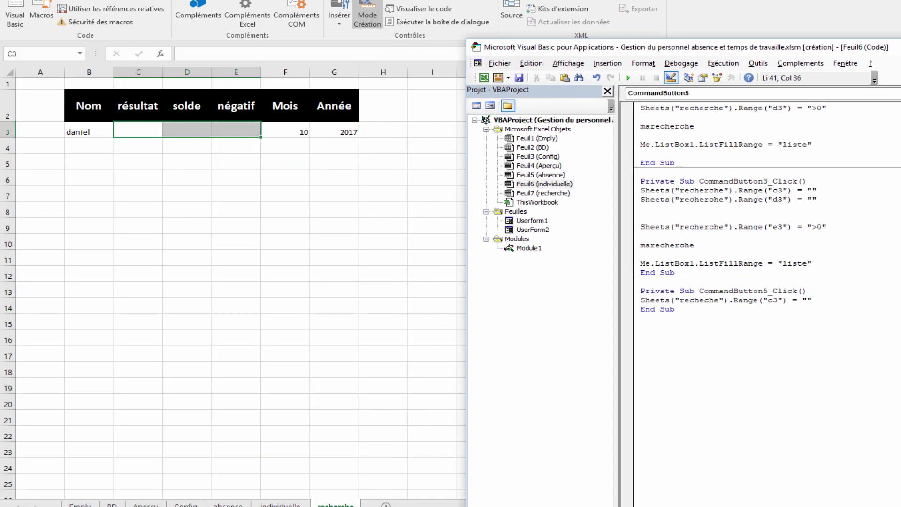
pyautogui.moveTo(897, 47); pyautogui.dragTo(842, 44)
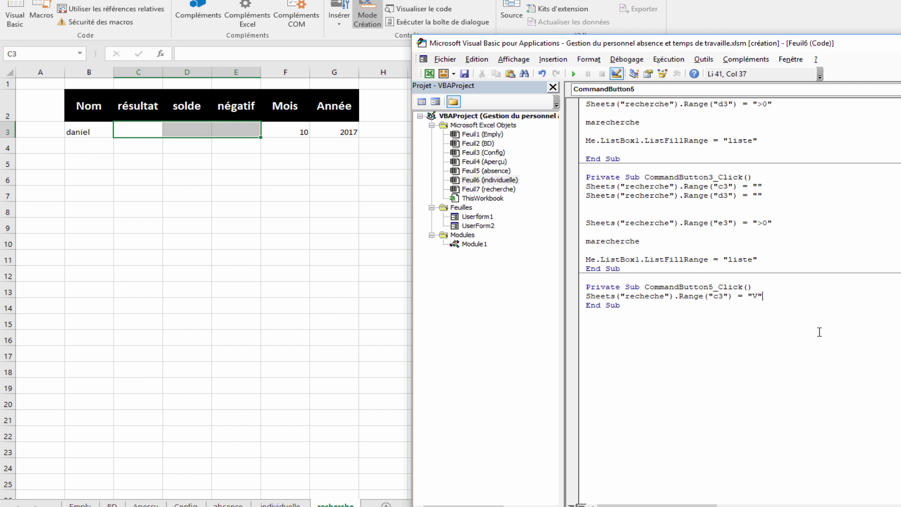
# Add two lines at the start of CommandButton5_Click that clear d3 and e3 on the recherche sheet
pyautogui.press('Return')
pyautogui.press('Return')
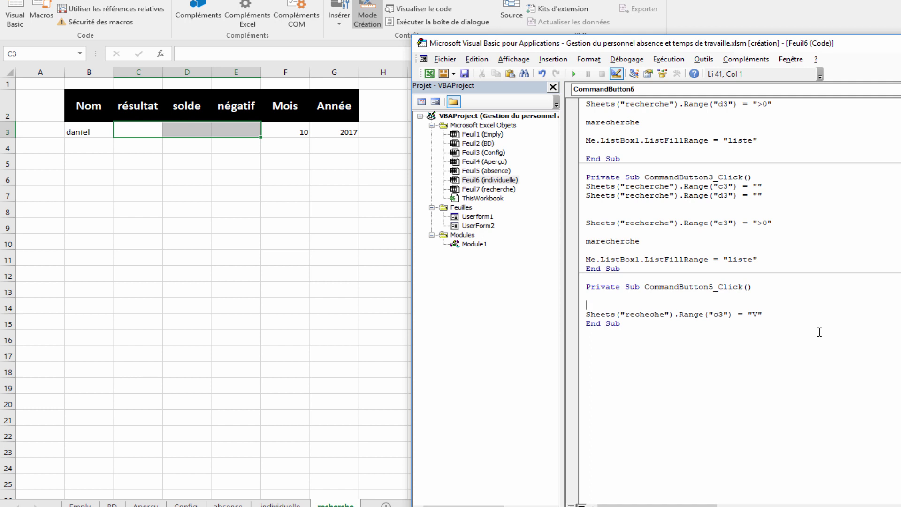
pyautogui.write('sheets("recheche").range("c3")=""')
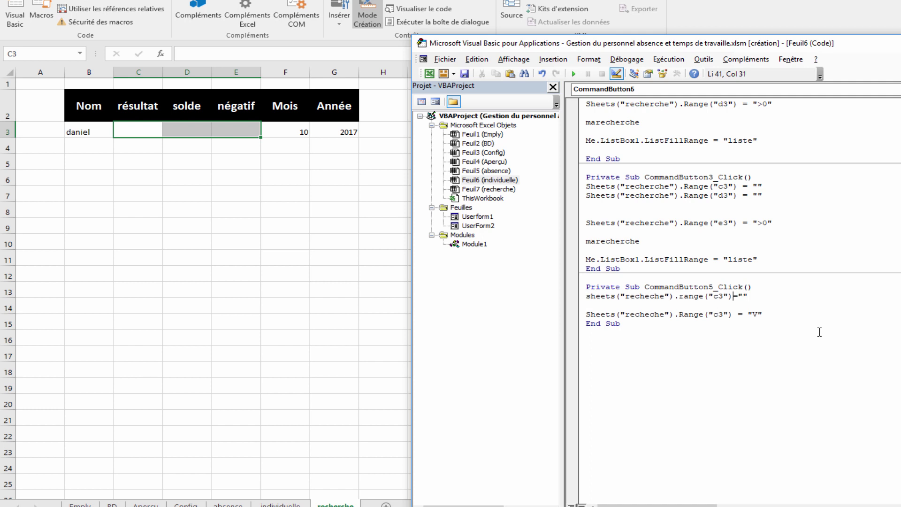
pyautogui.press('BackSpace')
pyautogui.write('d')
pyautogui.press('Return')
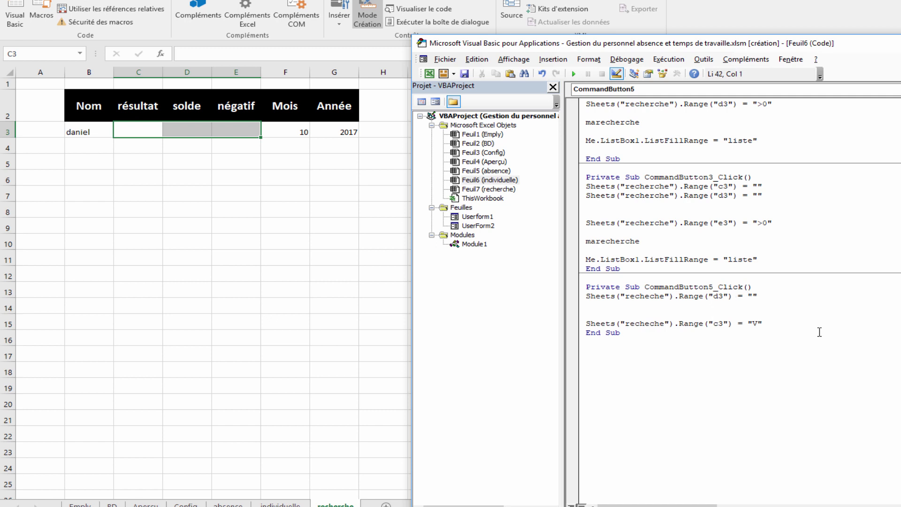
pyautogui.write('sheets("recheche").range("c3")=""')
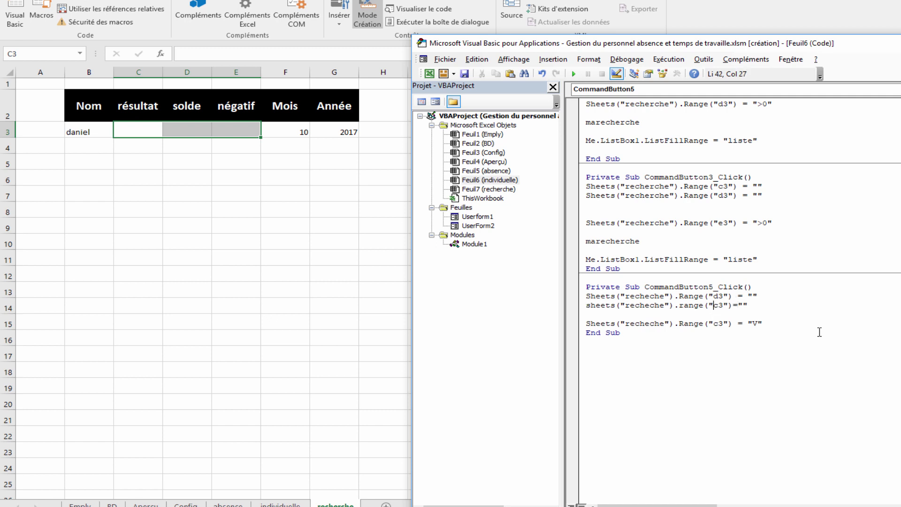
pyautogui.press('BackSpace')
pyautogui.write('e')
pyautogui.press('Right')
pyautogui.press('Down')
# Add a call to marecherche below the c3 line in CommandButton5_Click
pyautogui.click(783, 322)
pyautogui.press('Return')
pyautogui.press('Return')
pyautogui.press('Return')
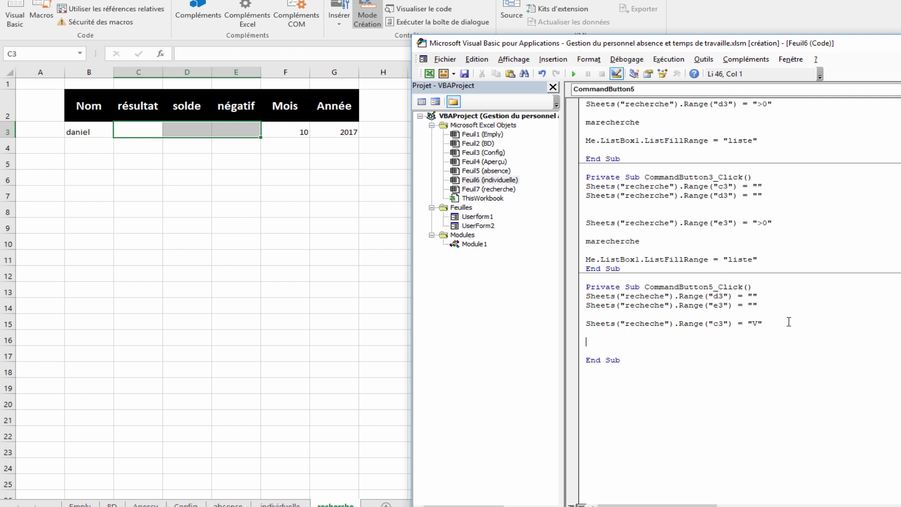
pyautogui.write('marecherche')
pyautogui.press('Return')
pyautogui.press('Return')
# Add a line setting Me.ListBox1.ListFillRange to "liste" after the marecherche call in CommandButton5_Click
pyautogui.write('me')
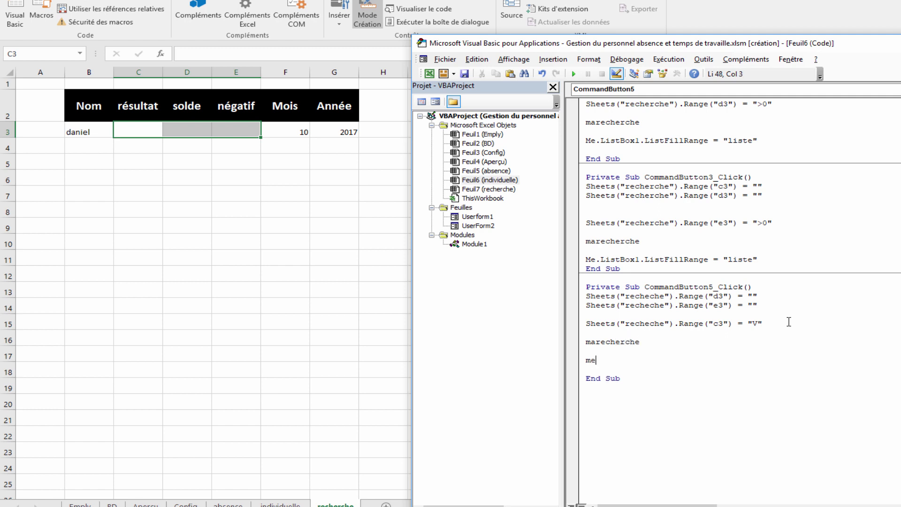
pyautogui.write('.lis')
pyautogui.press('Tab')
pyautogui.write('.lisf')
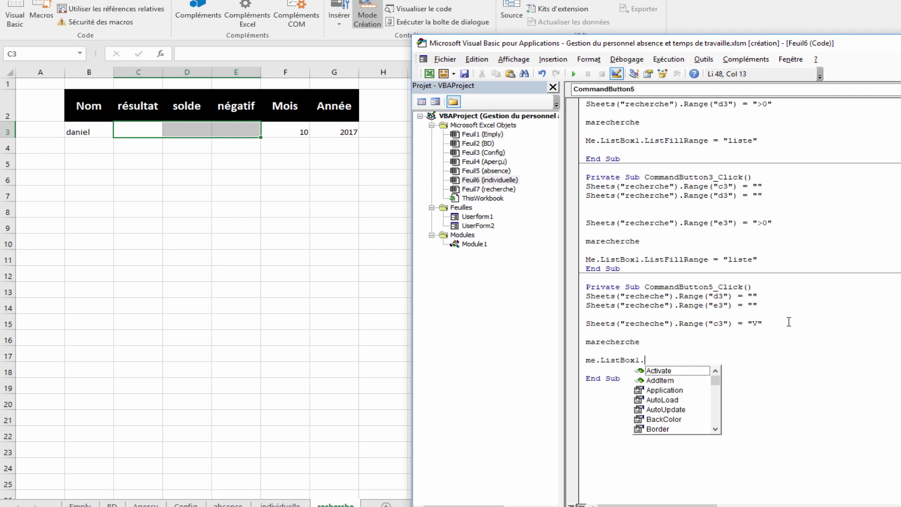
pyautogui.press('Down')
pyautogui.press('Down')
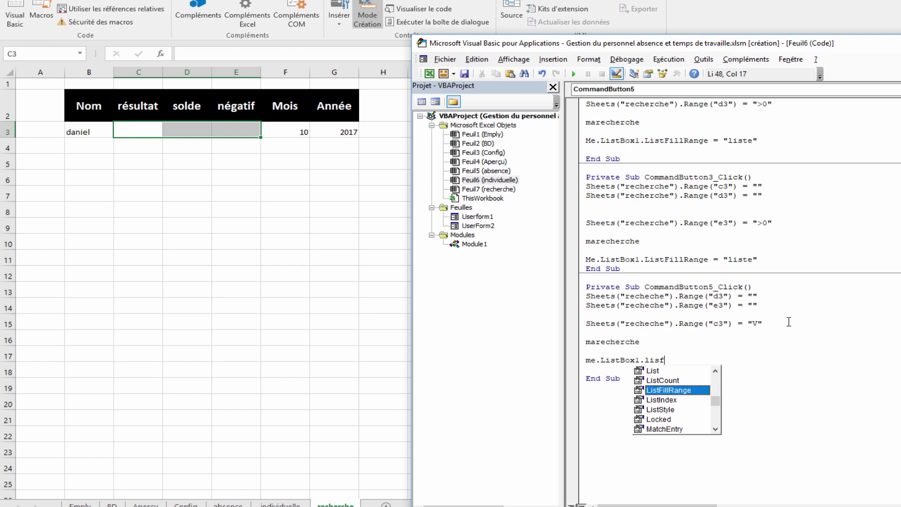
pyautogui.press('Tab')
pyautogui.write('= "lis')
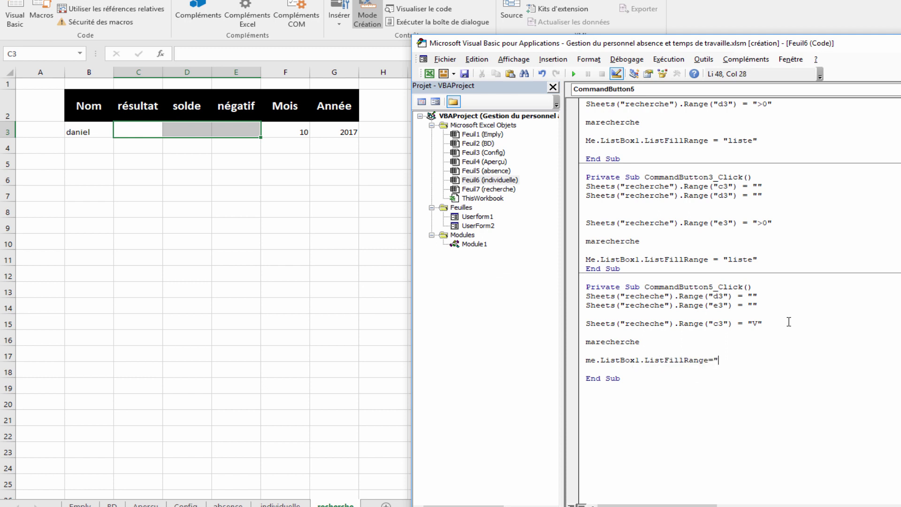
pyautogui.write('te"')
pyautogui.press('Return')
# Exit design mode on the individuelle sheet and clear the Mois value
pyautogui.moveTo(610, 43); pyautogui.dragTo(464, 233)
pyautogui.click(536, 194)
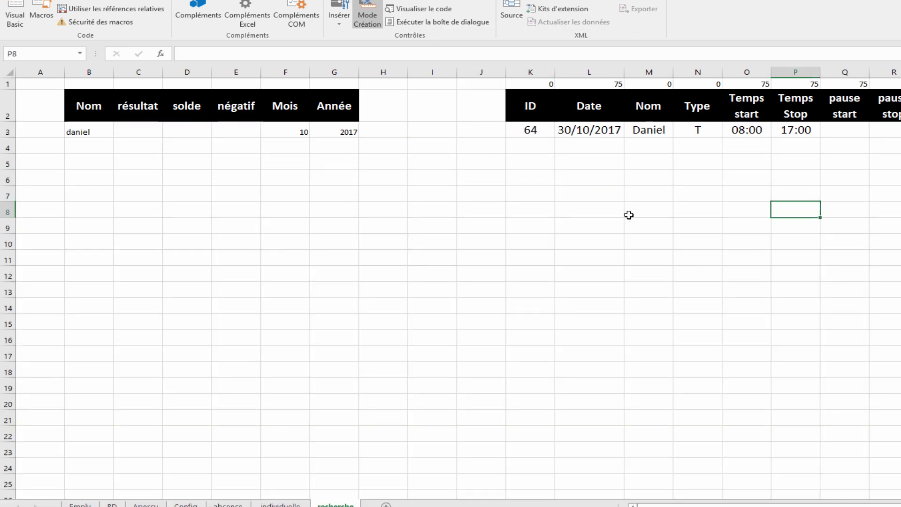
pyautogui.click(277, 504)
pyautogui.click(509, 397)
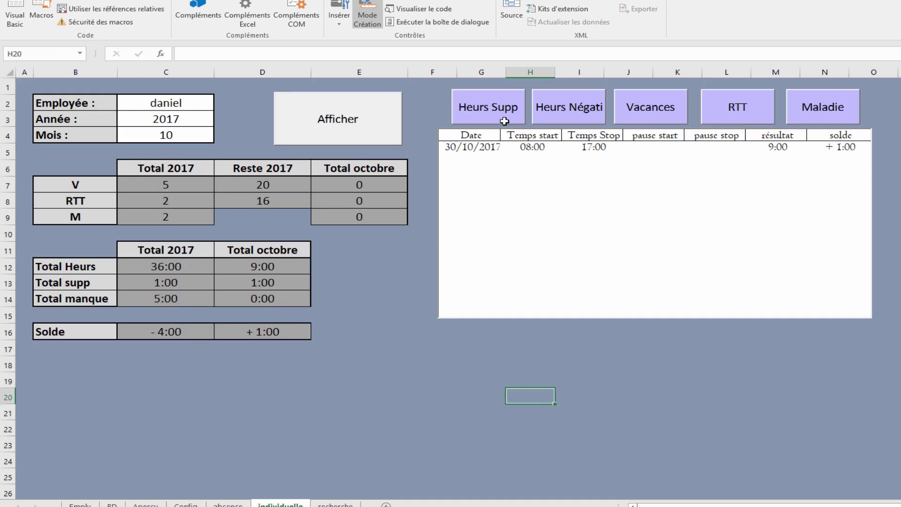
pyautogui.click(373, 12)
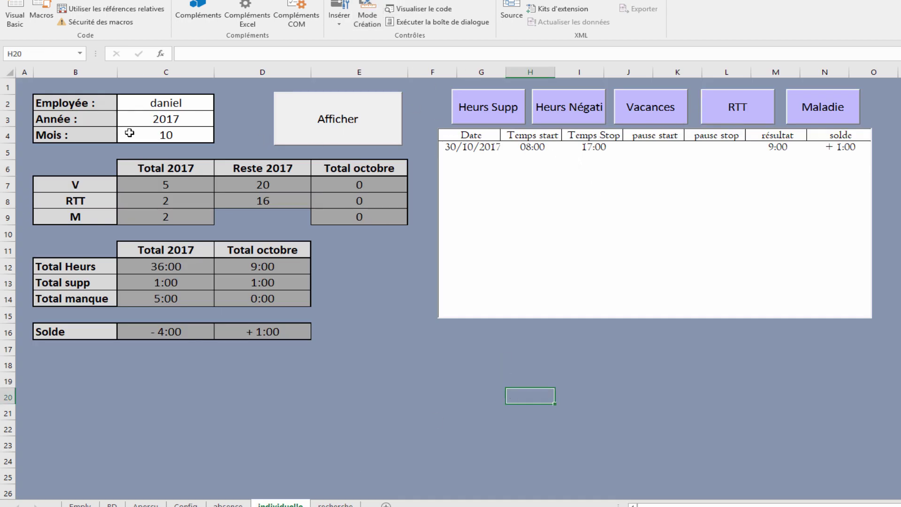
pyautogui.click(129, 133)
pyautogui.press('Delete')
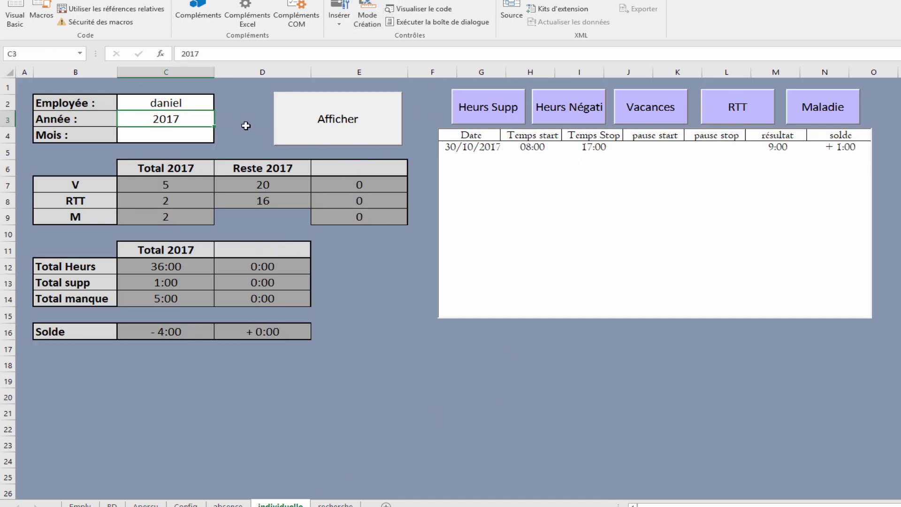
# List the year's records with Afficher and test the RTT and Vacances buttons on the individuelle sheet
pyautogui.click(336, 133)
pyautogui.click(655, 112)
pyautogui.click(334, 124)
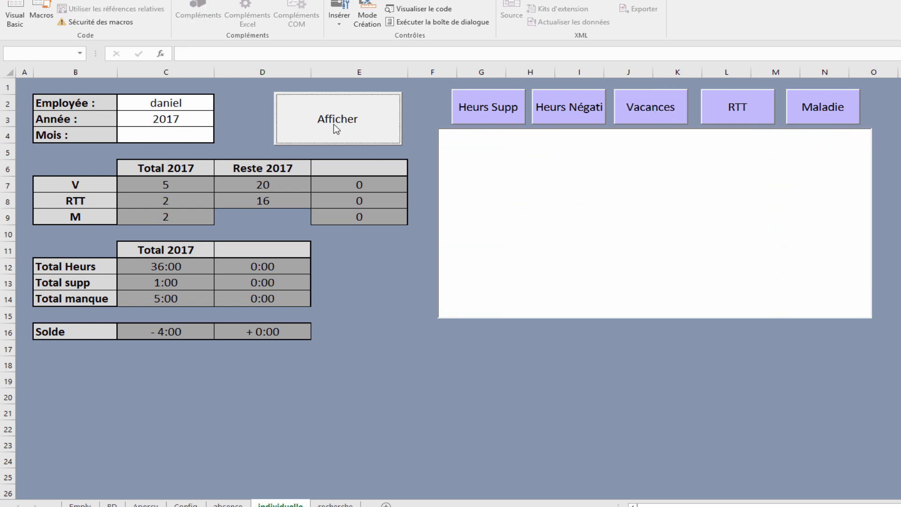
pyautogui.click(721, 114)
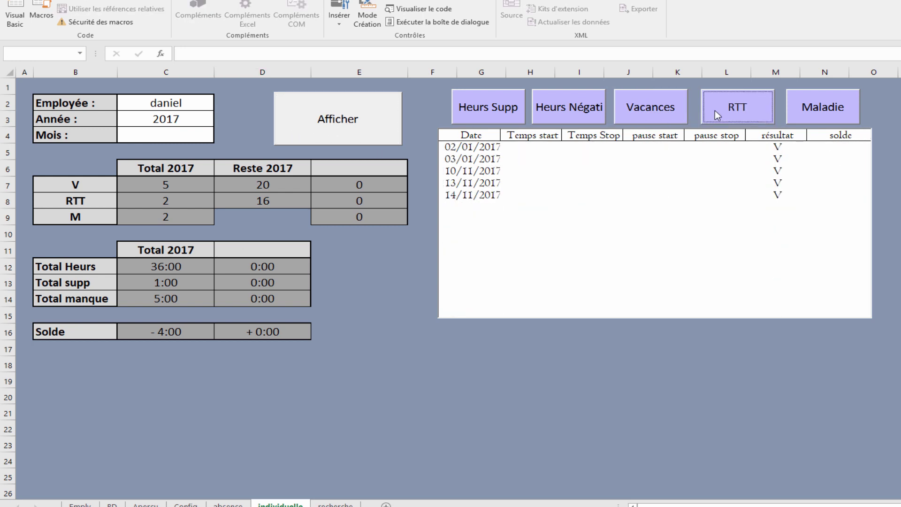
pyautogui.click(658, 112)
pyautogui.click(767, 108)
pyautogui.click(646, 105)
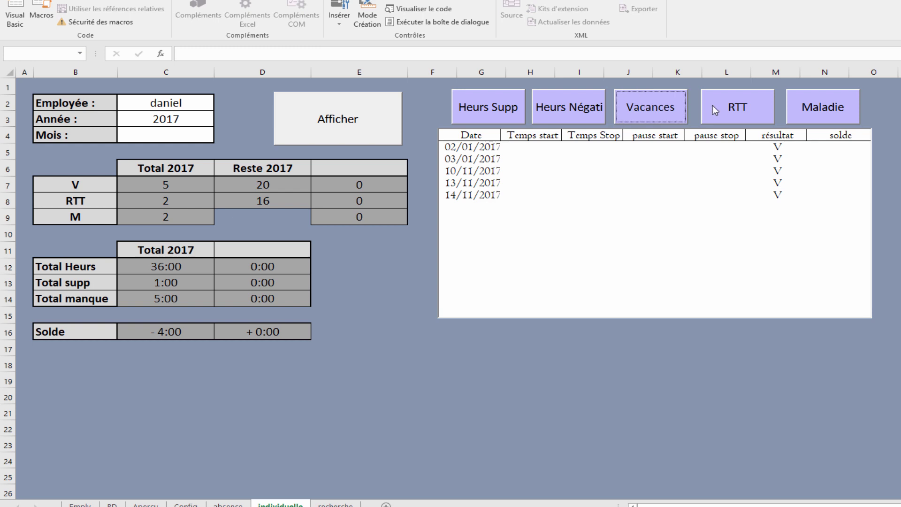
pyautogui.click(677, 109)
# Turn design mode back on and check the Vacances button's properties
pyautogui.click(526, 506)
pyautogui.click(368, 16)
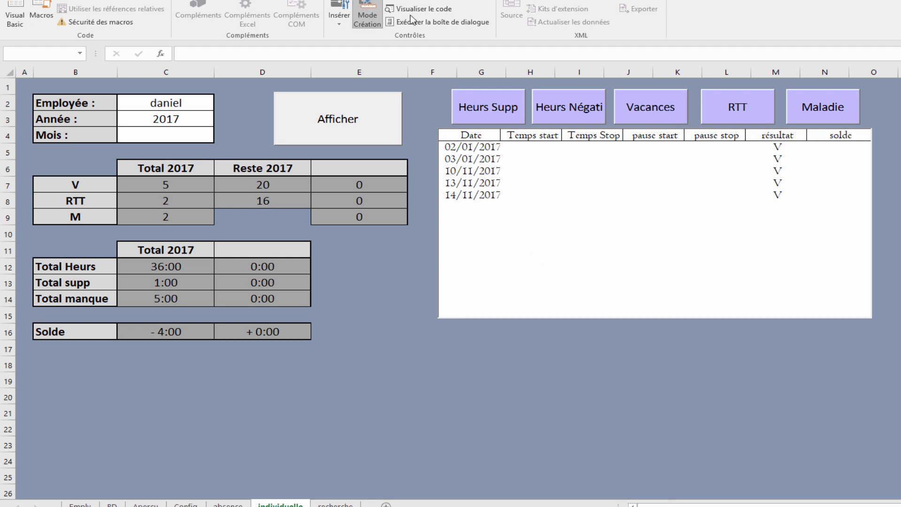
pyautogui.click(637, 109)
pyautogui.click(404, 1)
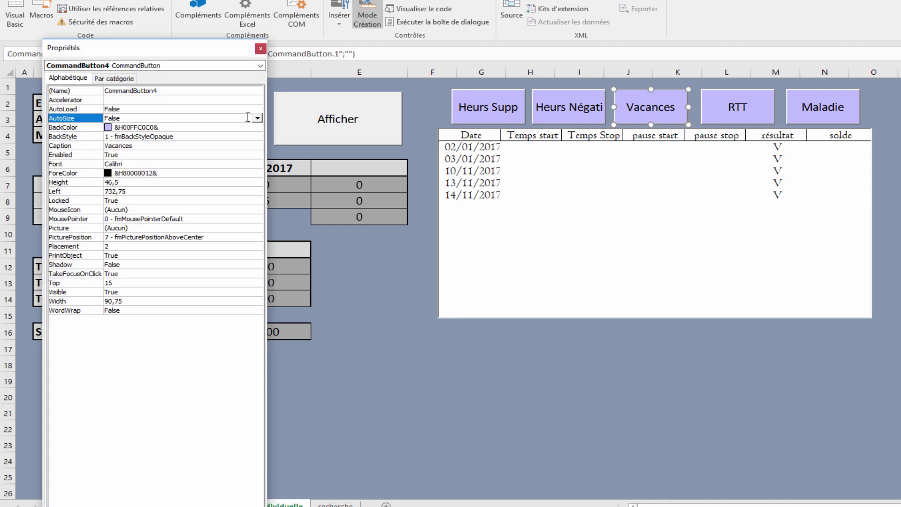
pyautogui.click(260, 48)
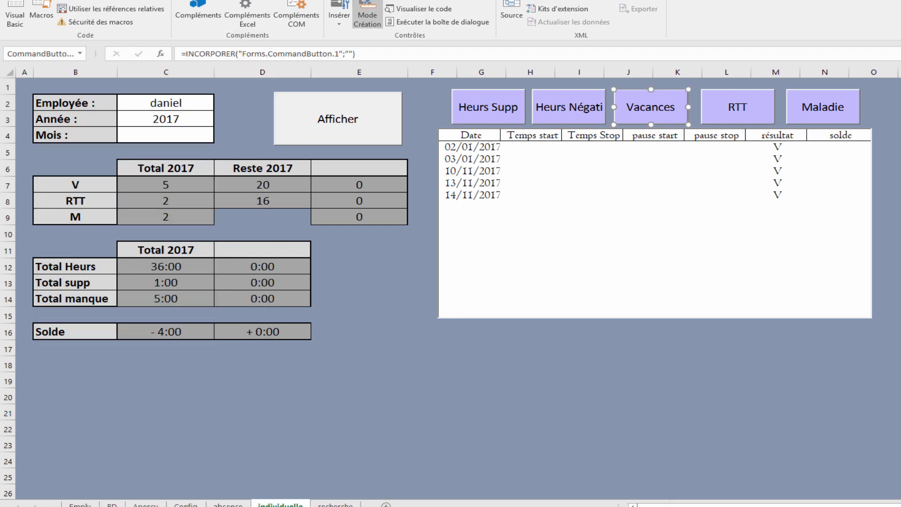
# Change the c3 criterion in CommandButton5_Click to "RTT"
pyautogui.moveTo(525, 504)
pyautogui.click(592, 413)
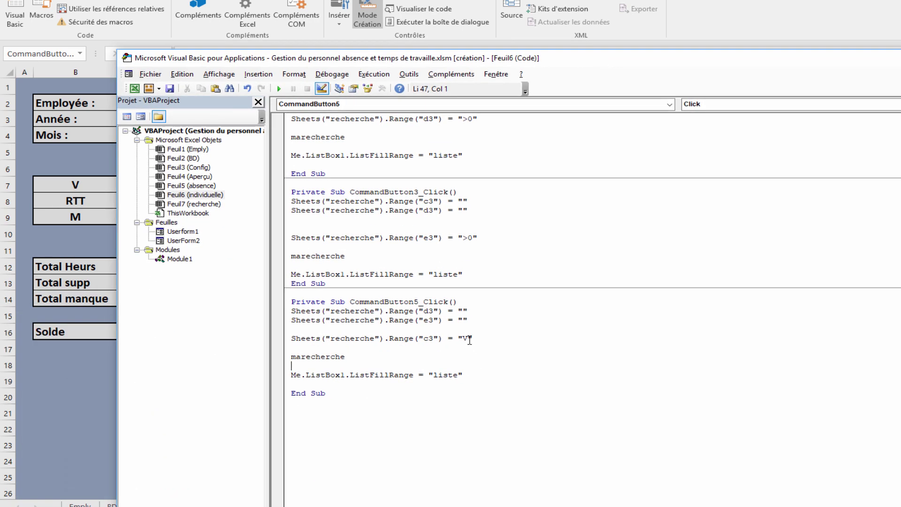
pyautogui.write('TT')
# Copy the body of CommandButton5_Click into the Vacances button's CommandButton4_Click and set its c3 criterion to "V"
pyautogui.moveTo(464, 375); pyautogui.dragTo(290, 310)
pyautogui.hotkey('ctrl', 'c')
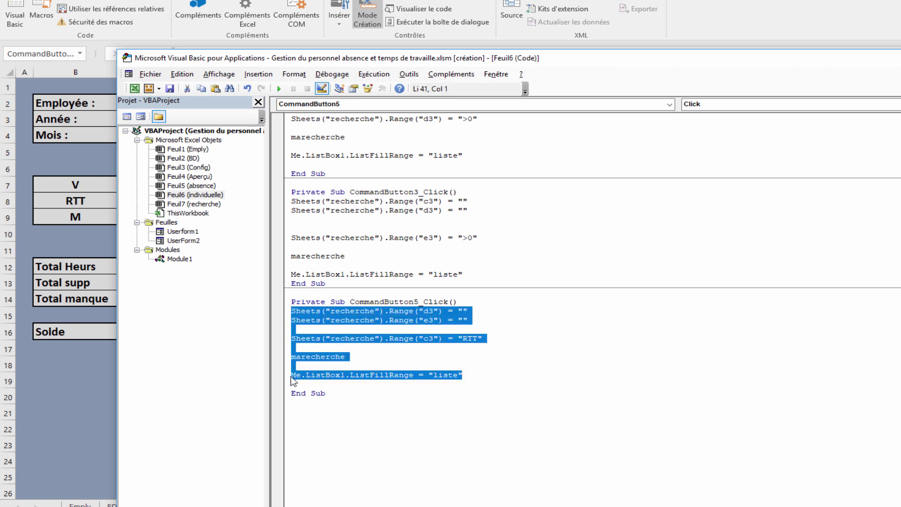
pyautogui.click(143, 422)
pyautogui.click(101, 427)
pyautogui.doubleClick(648, 97)
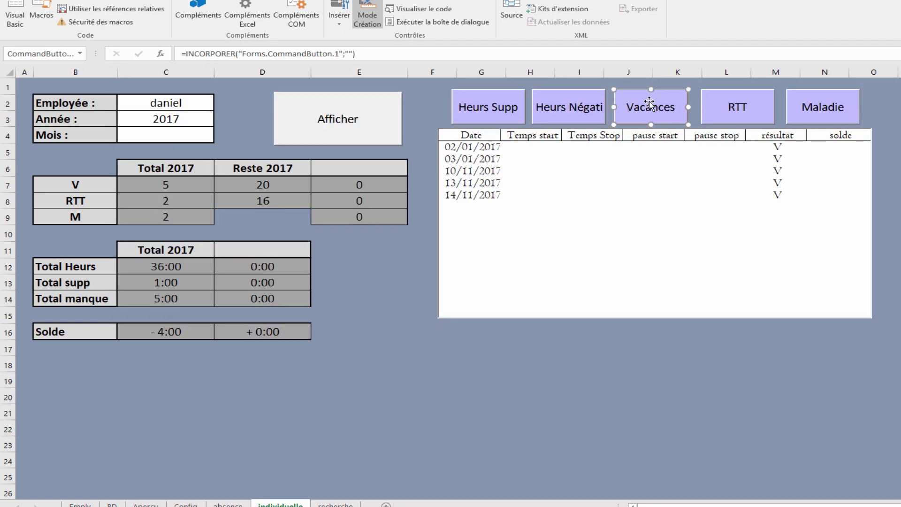
pyautogui.hotkey('ctrl', 'v')
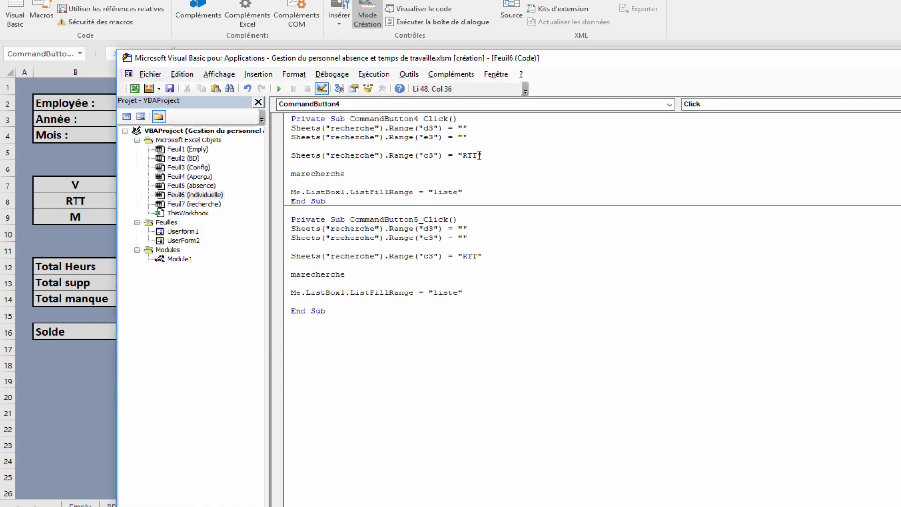
pyautogui.moveTo(480, 156); pyautogui.dragTo(468, 156)
pyautogui.write('V')
# Create the Maladie button's CommandButton6_Click procedure and delete the surplus blank lines above it
pyautogui.click(97, 382)
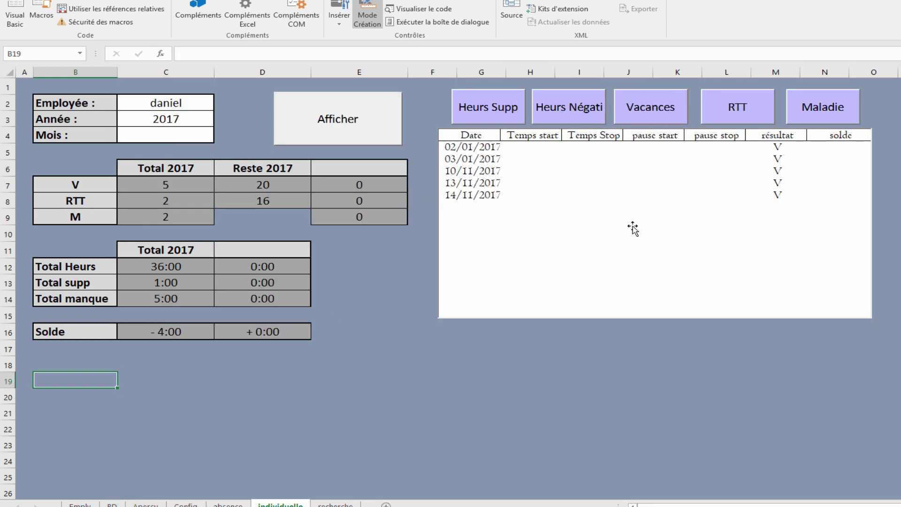
pyautogui.doubleClick(792, 118)
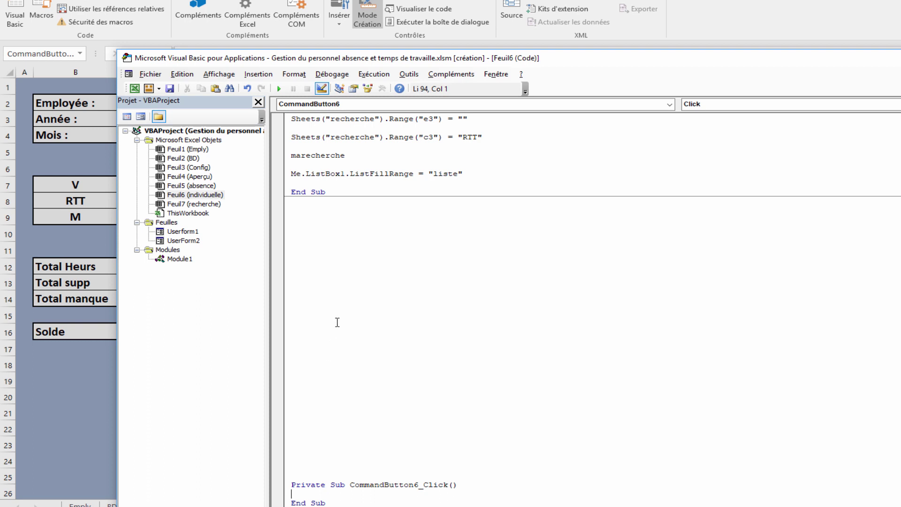
pyautogui.click(310, 211)
pyautogui.moveTo(310, 212); pyautogui.dragTo(349, 475)
pyautogui.press('Delete')
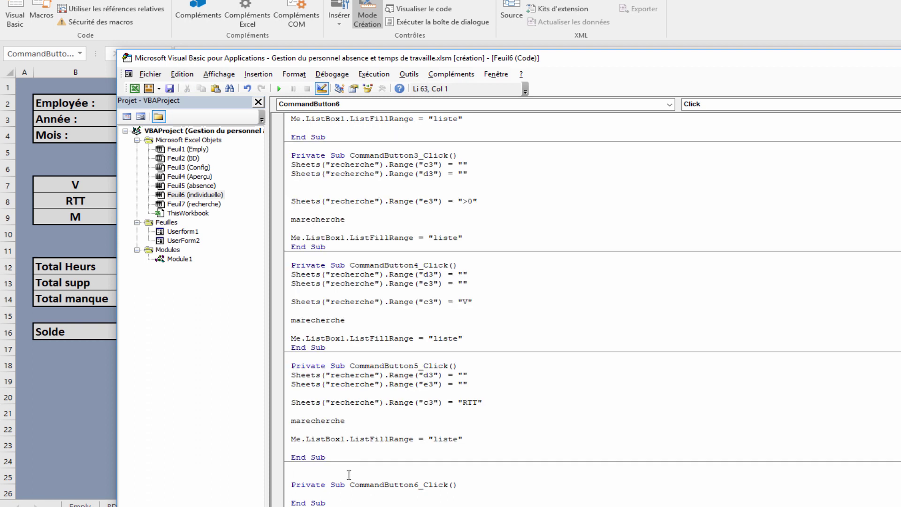
# Paste the filter code from CommandButton5_Click into CommandButton6_Click and replace its c3 criterion with "V"
pyautogui.hotkey('alt', 'F11')
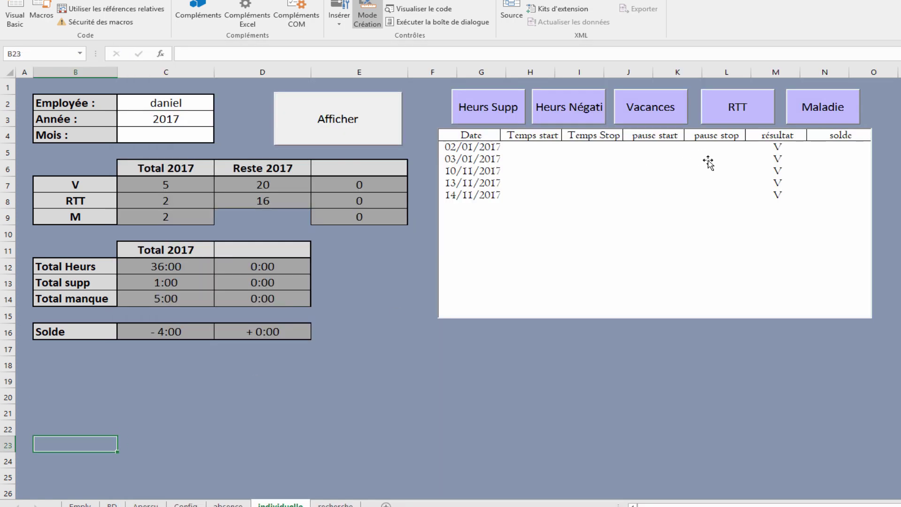
pyautogui.hotkey('alt', 'F11')
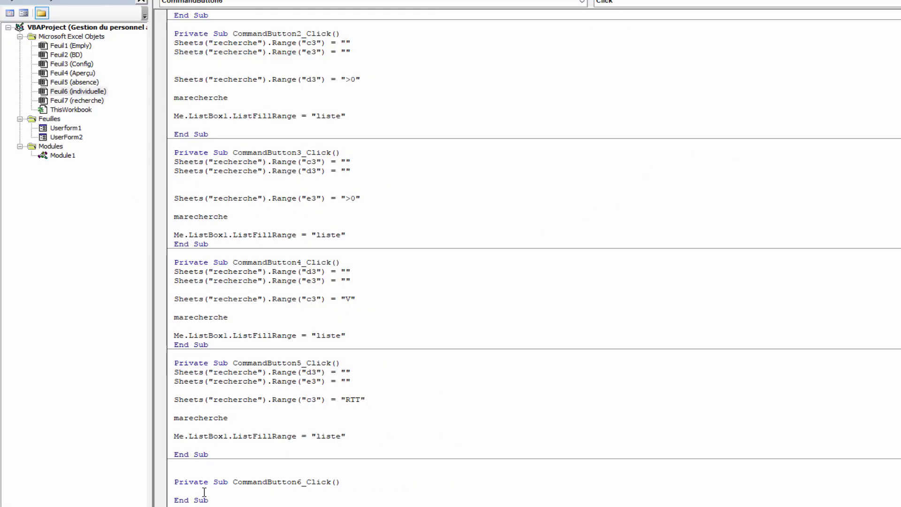
pyautogui.hotkey('ctrl', 'v')
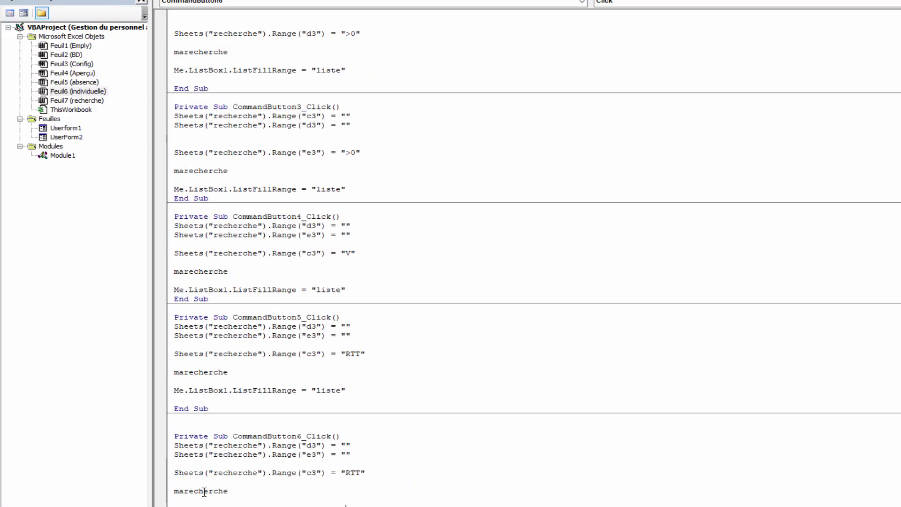
pyautogui.doubleClick(360, 454)
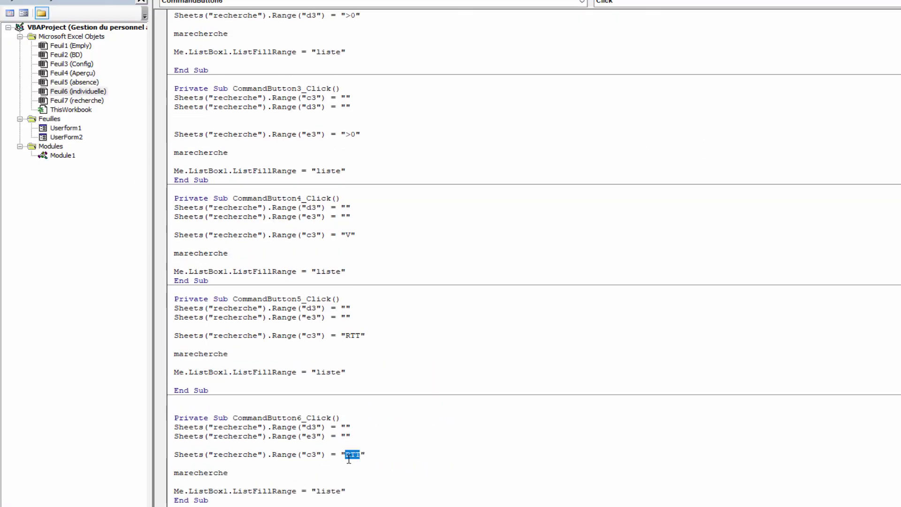
pyautogui.click(366, 455)
pyautogui.press('BackSpace')
pyautogui.press('BackSpace')
pyautogui.press('BackSpace')
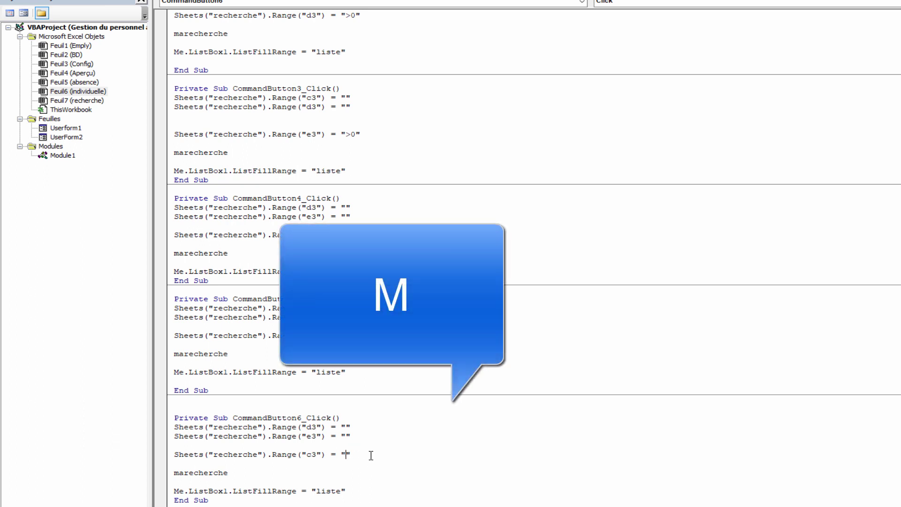
# Leave design mode, list the year's records with Afficher and test the Maladie, RTT and Vacances buttons
pyautogui.hotkey('alt', 'F11')
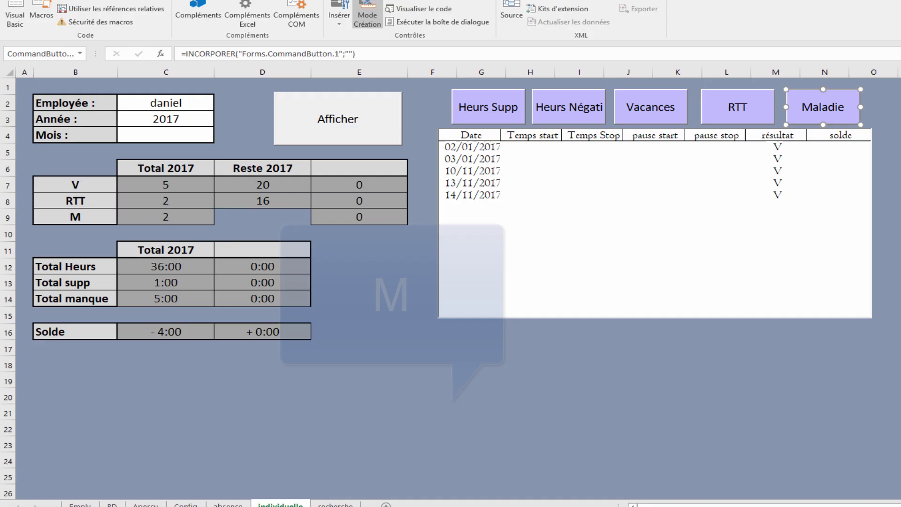
pyautogui.click(528, 402)
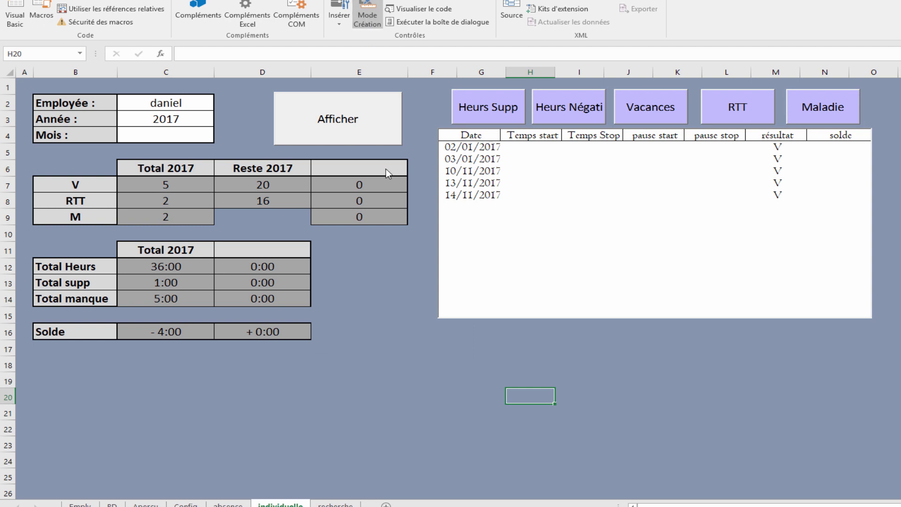
pyautogui.click(341, 119)
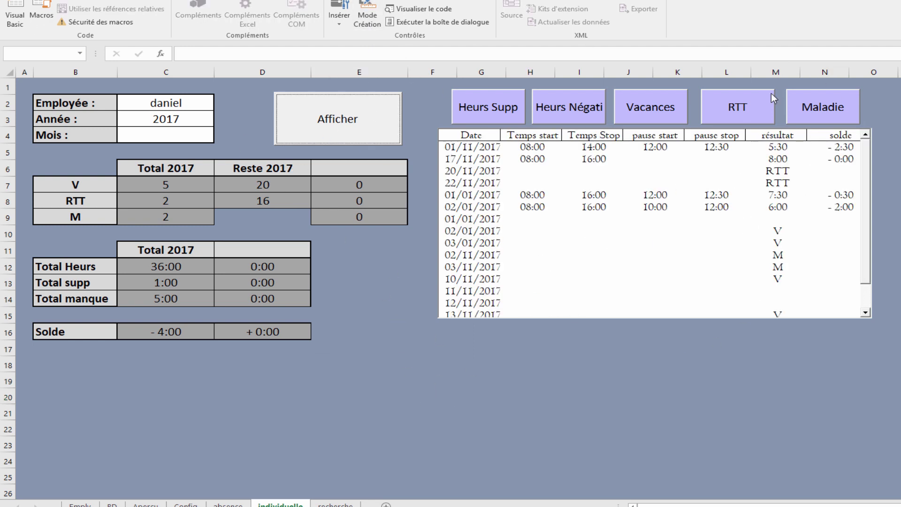
pyautogui.click(847, 106)
pyautogui.click(823, 107)
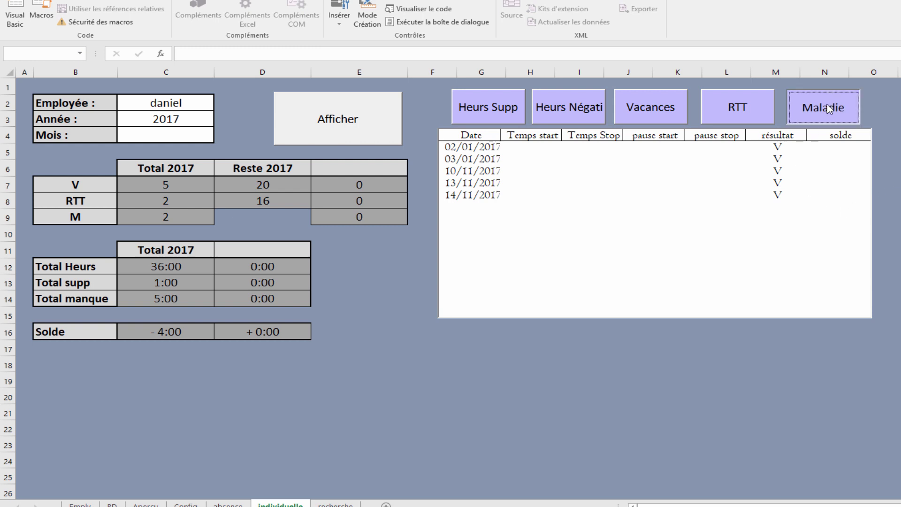
pyautogui.click(760, 112)
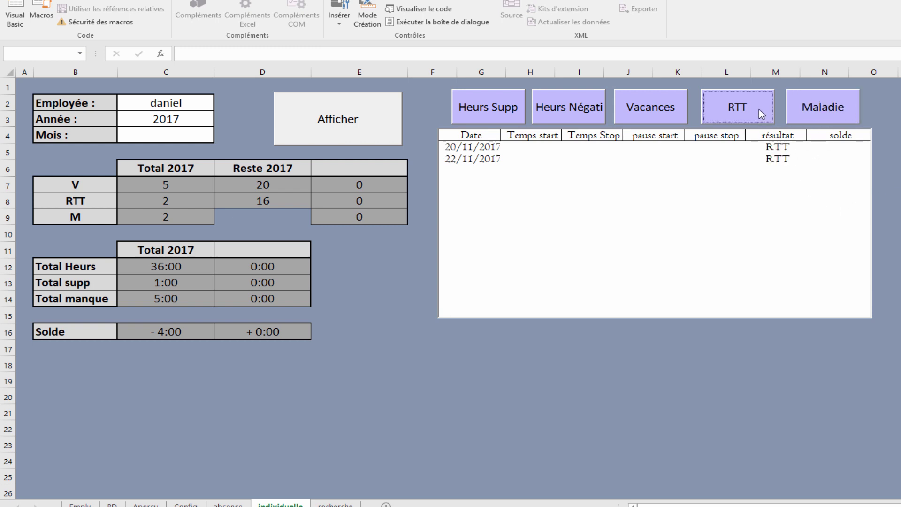
pyautogui.click(649, 109)
pyautogui.click(813, 107)
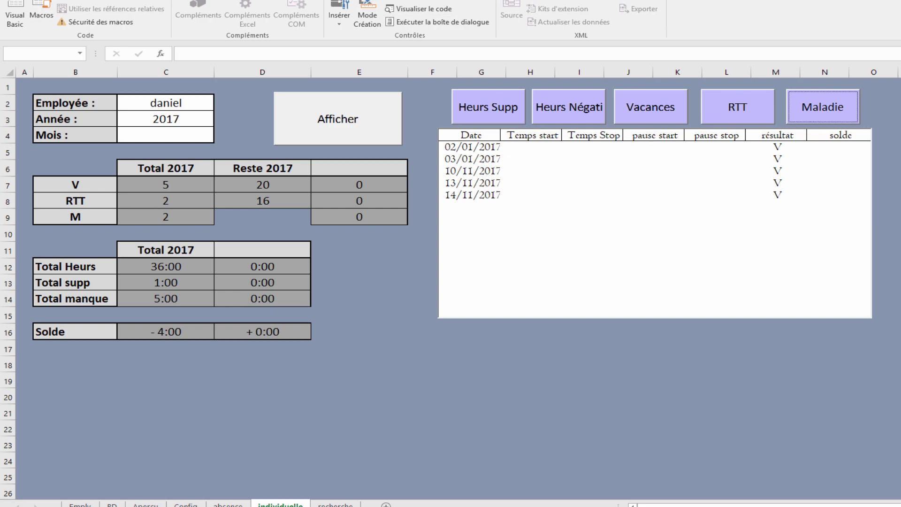
# Turn design mode back on and change the c3 criterion in CommandButton6_Click to "M"
pyautogui.click(367, 15)
pyautogui.doubleClick(791, 103)
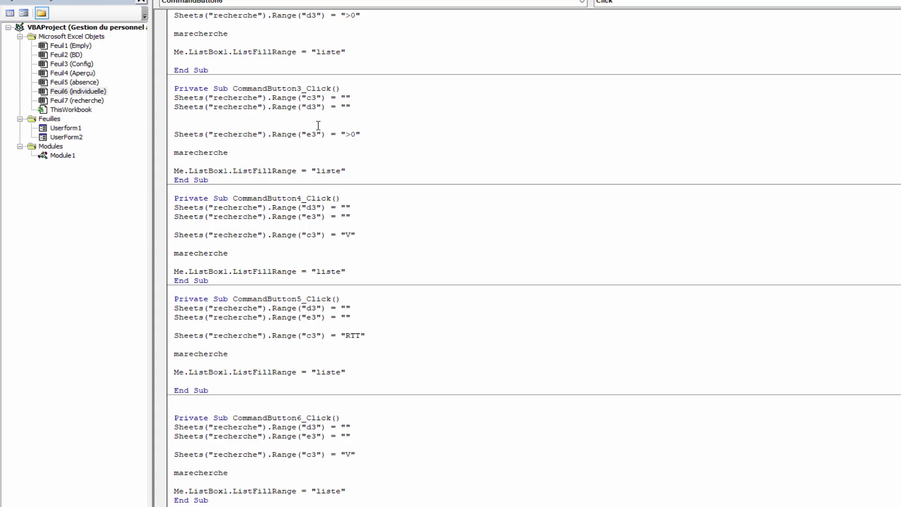
pyautogui.doubleClick(348, 454)
pyautogui.hotkey('alt', 'F11')
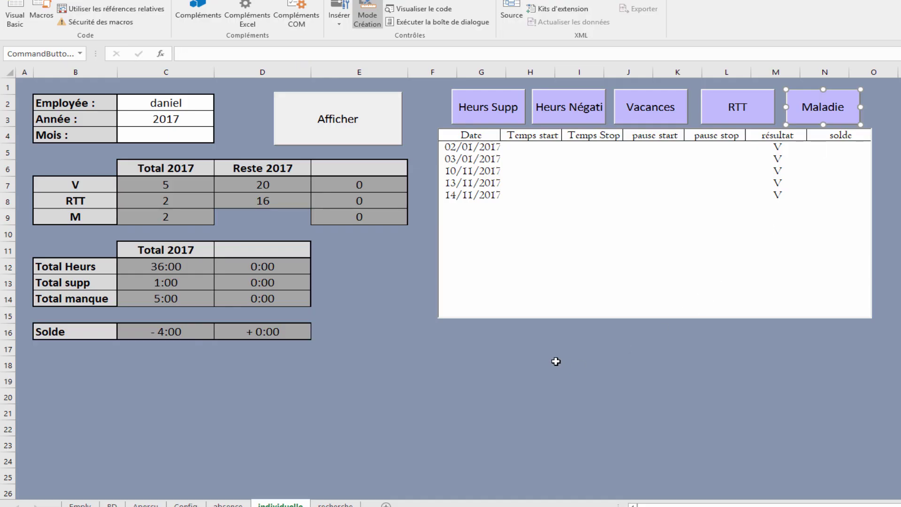
# Leave design mode and test the Maladie, Heurs Supp, Heurs Négatif, Vacances and RTT buttons on the individuelle sheet
pyautogui.click(559, 364)
pyautogui.click(367, 17)
pyautogui.click(857, 114)
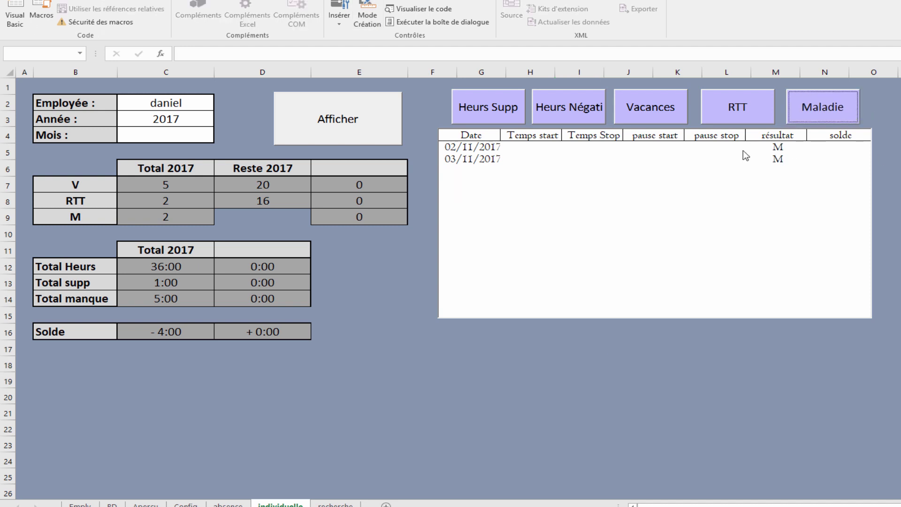
pyautogui.click(475, 119)
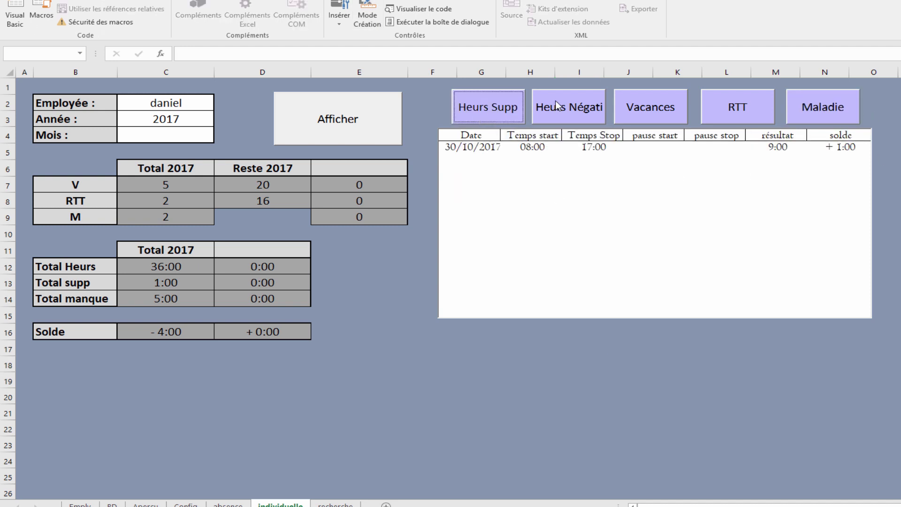
pyautogui.click(556, 105)
pyautogui.click(656, 112)
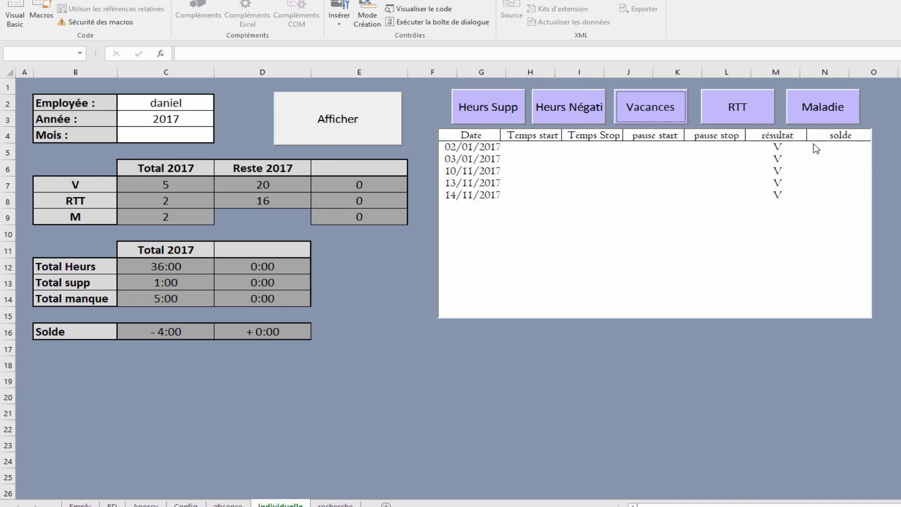
pyautogui.click(736, 108)
pyautogui.click(829, 111)
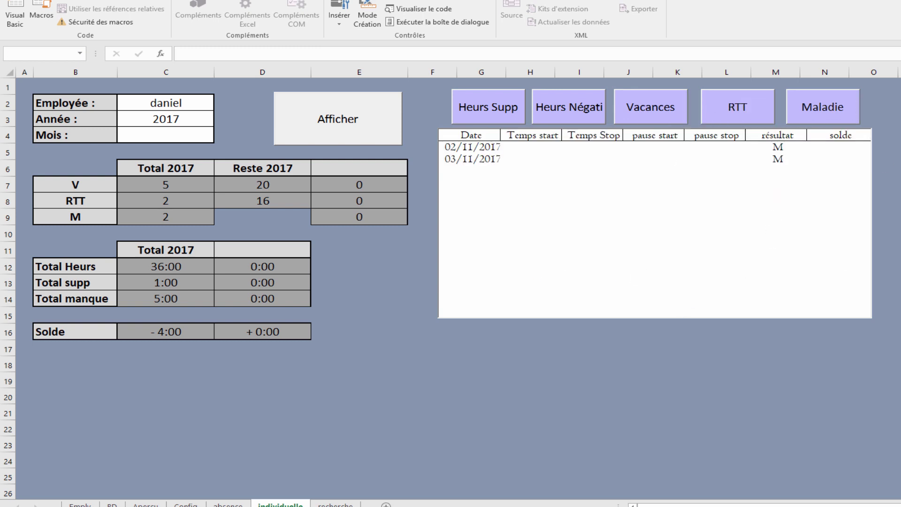
# Choose another employee in cell C2 and list that employee's 2017 records with Afficher
pyautogui.click(155, 104)
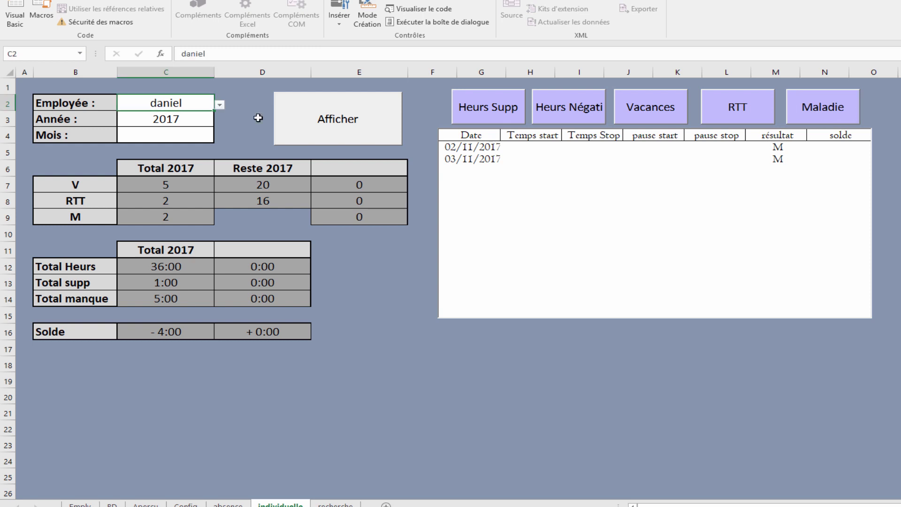
pyautogui.click(220, 104)
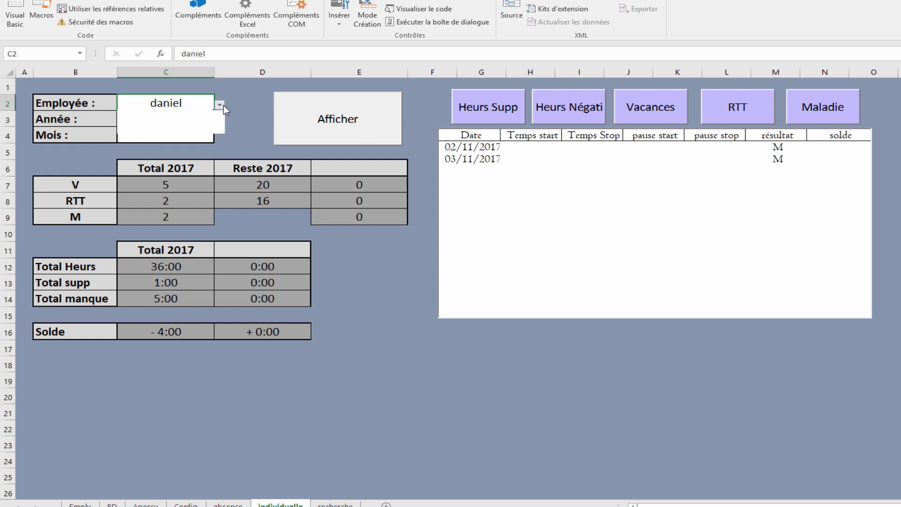
pyautogui.click(140, 122)
pyautogui.click(346, 134)
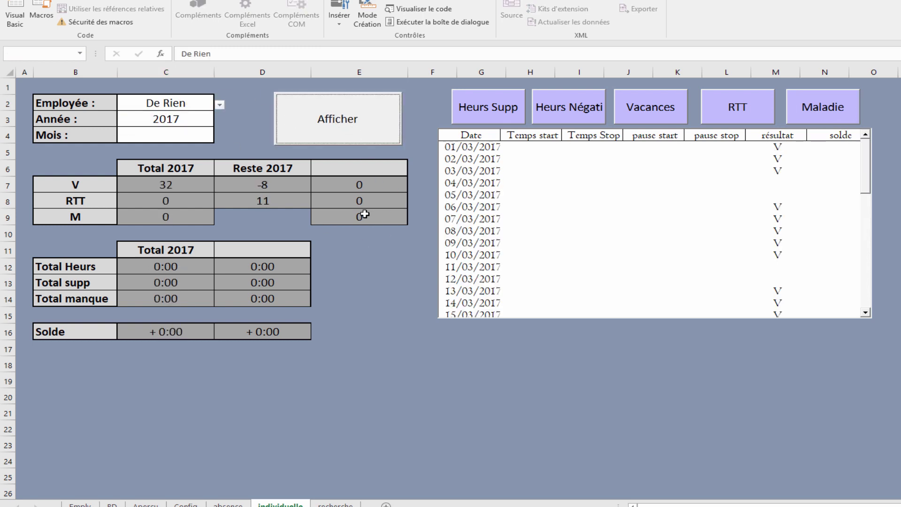
pyautogui.scroll(-2, 793, 282)
pyautogui.scroll(2, 786, 305)
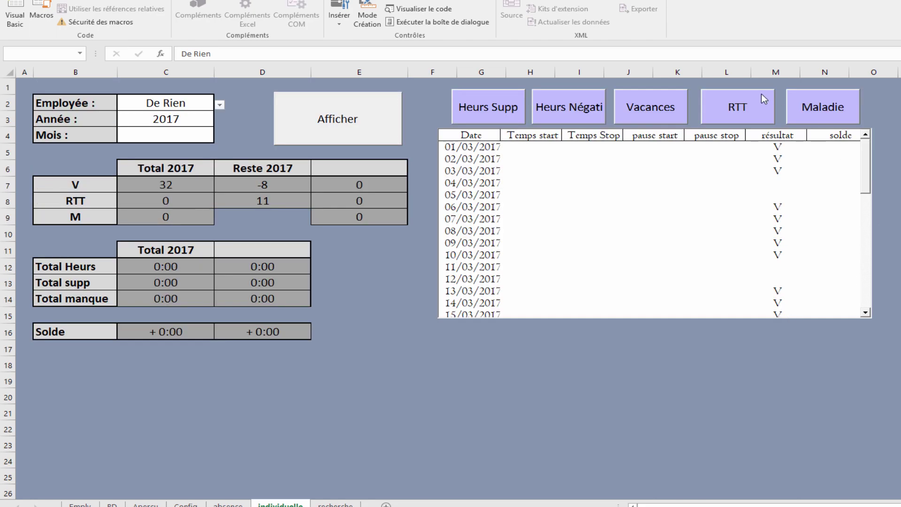
# Filter the list box to the selected employee's Vacances records and look through them
pyautogui.click(657, 113)
pyautogui.scroll(-2, 751, 235)
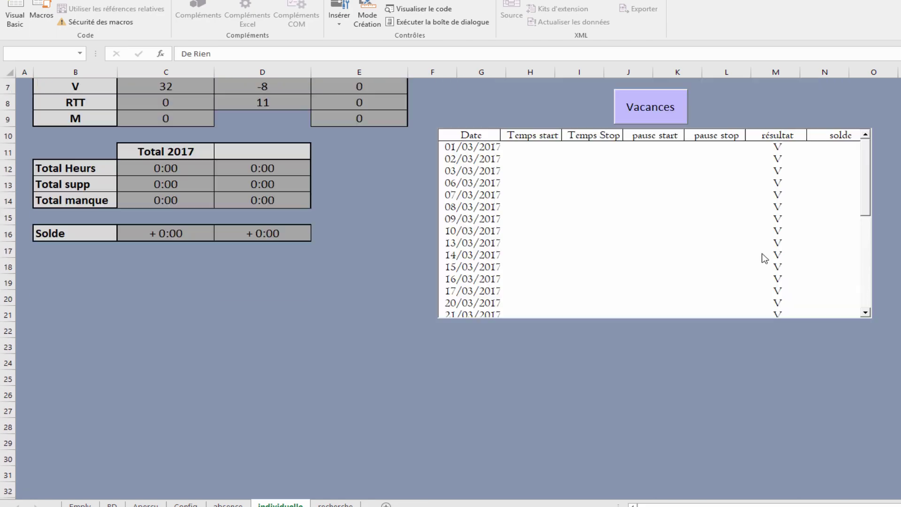
pyautogui.scroll(2, 765, 258)
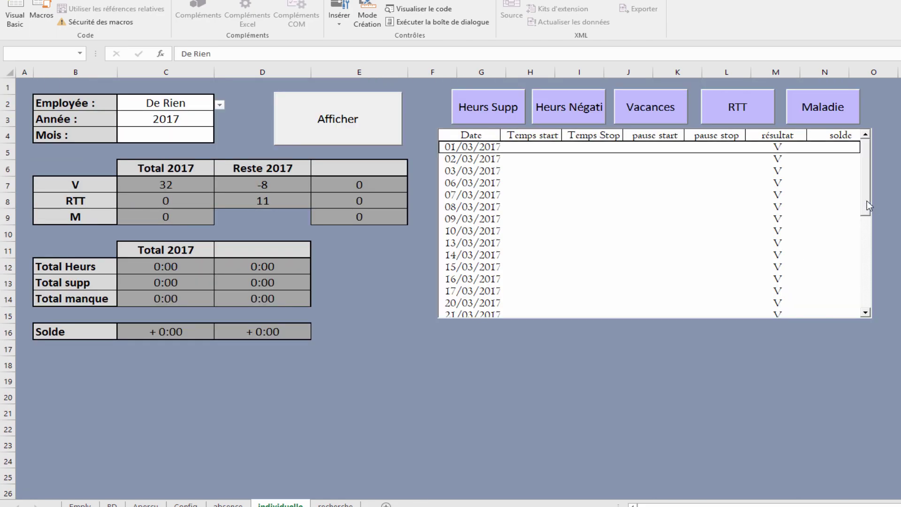
pyautogui.moveTo(867, 201); pyautogui.dragTo(869, 182)
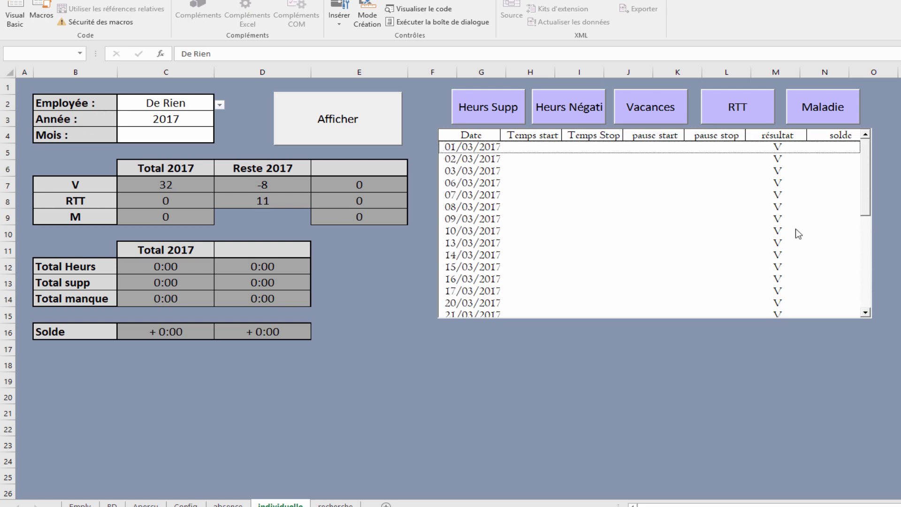
pyautogui.click(549, 370)
# Try all five category buttons for the selected employee, finishing with the Vacances records
pyautogui.click(498, 104)
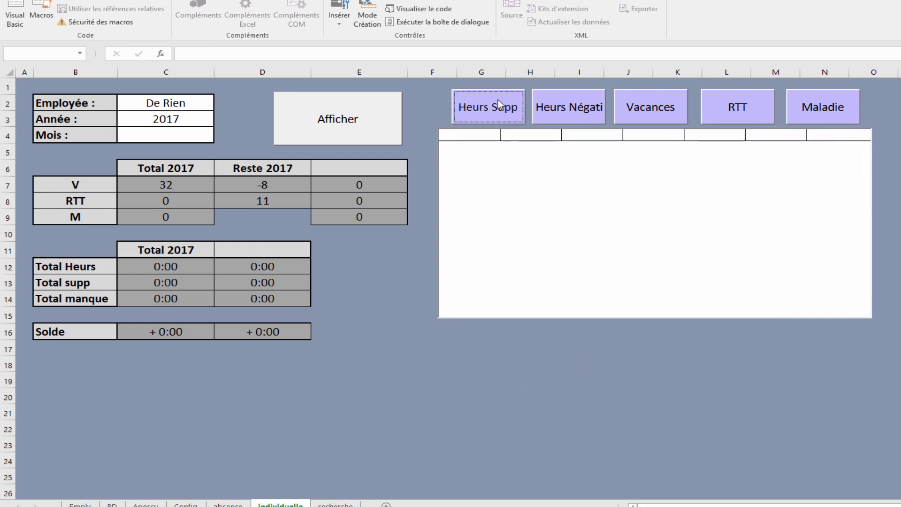
pyautogui.click(564, 111)
pyautogui.click(635, 104)
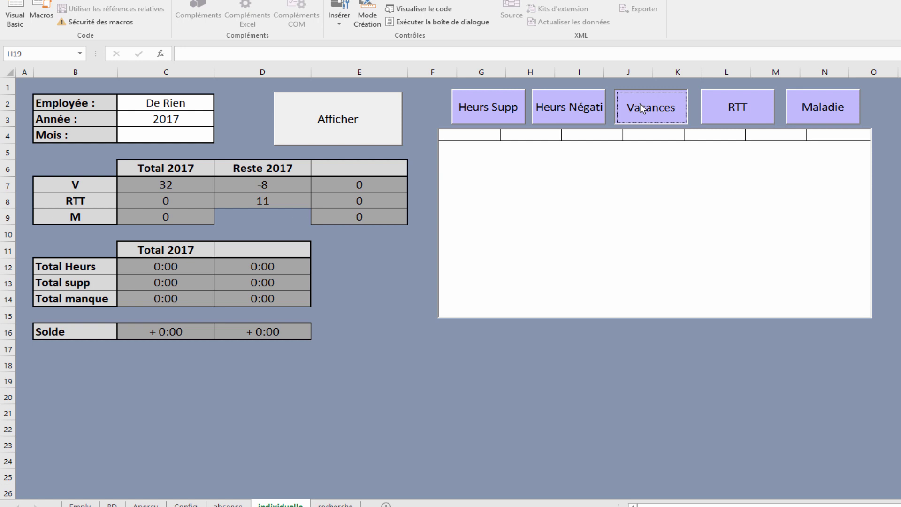
pyautogui.click(750, 118)
pyautogui.click(811, 114)
pyautogui.click(199, 138)
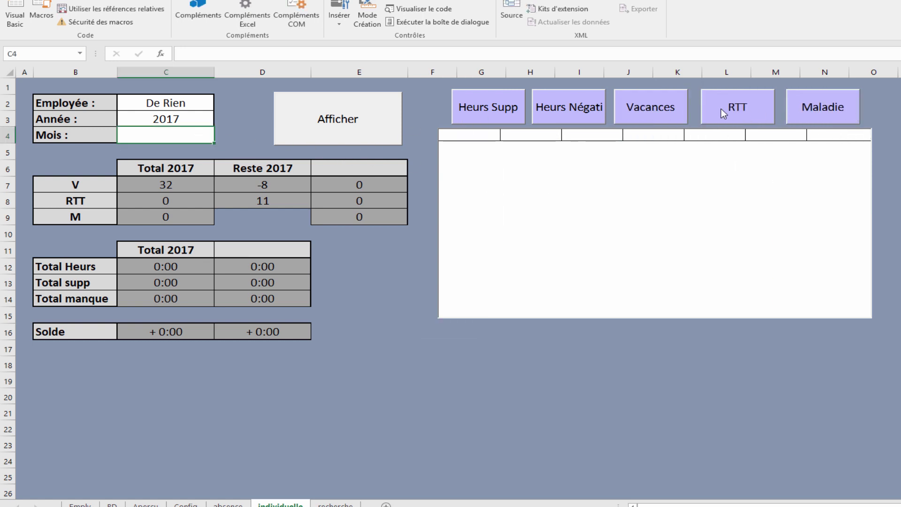
pyautogui.click(655, 118)
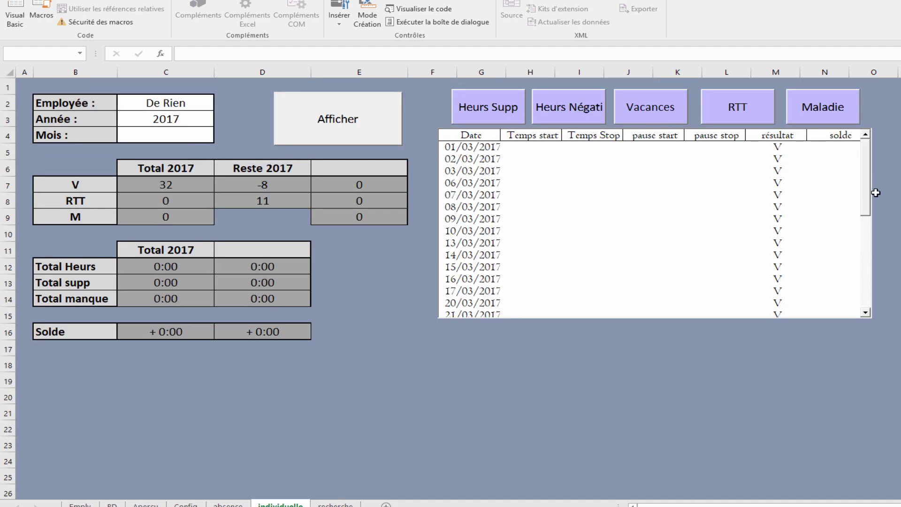
pyautogui.moveTo(868, 193)
pyautogui.mouseDown()
pyautogui.moveTo(866, 278)
pyautogui.moveTo(877, 254)
pyautogui.moveTo(868, 178)
pyautogui.mouseUp()
# Set the Mois in cell C4 to 3 and run the Vacances filter again
pyautogui.click(149, 136)
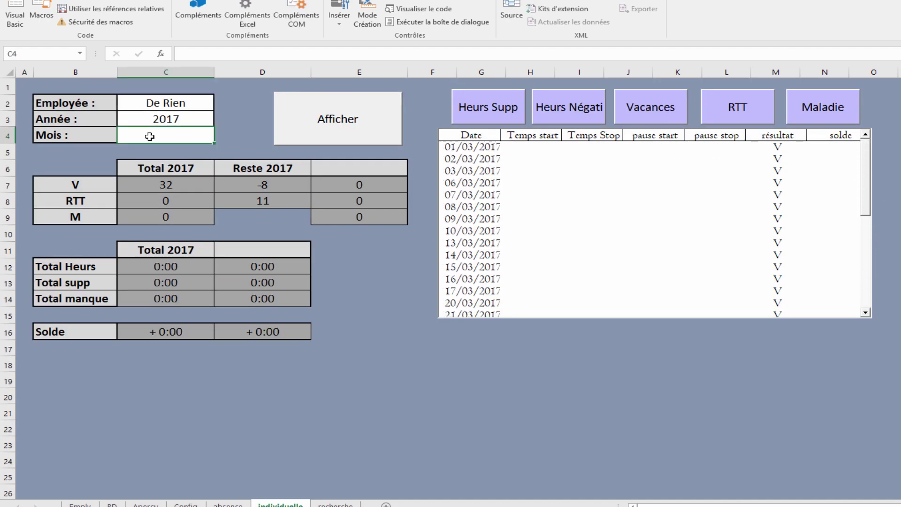
pyautogui.write('3')
pyautogui.press('Return')
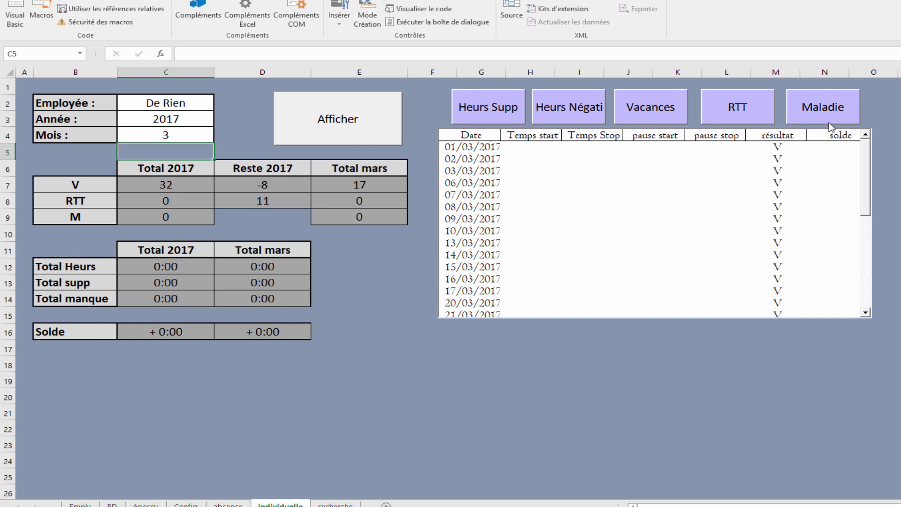
pyautogui.click(645, 108)
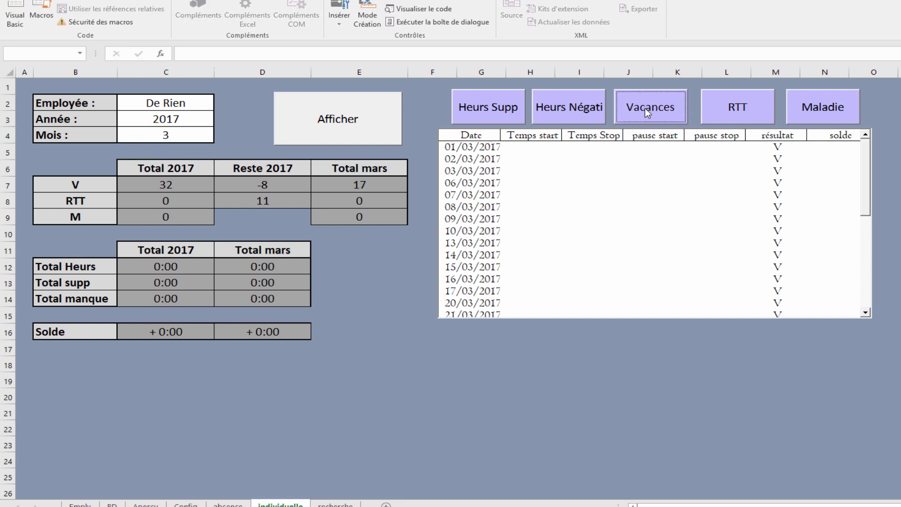
pyautogui.moveTo(865, 176); pyautogui.dragTo(890, 178)
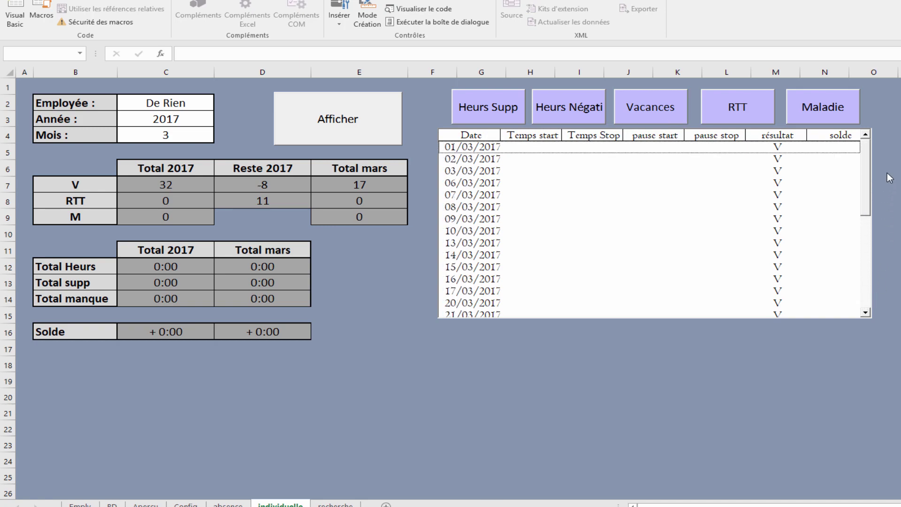
# Open the Heurs Supp button's click procedure in design mode and insert empty lines at its start
pyautogui.click(639, 114)
pyautogui.click(367, 17)
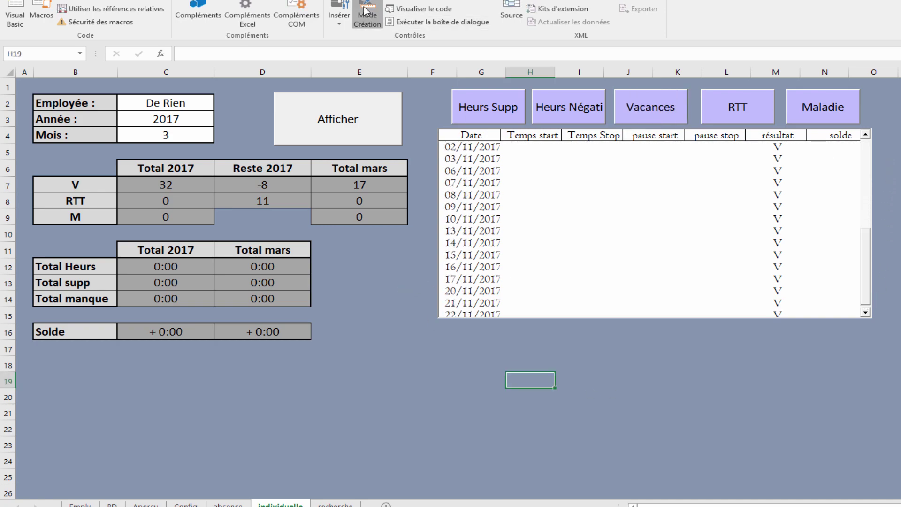
pyautogui.doubleClick(492, 109)
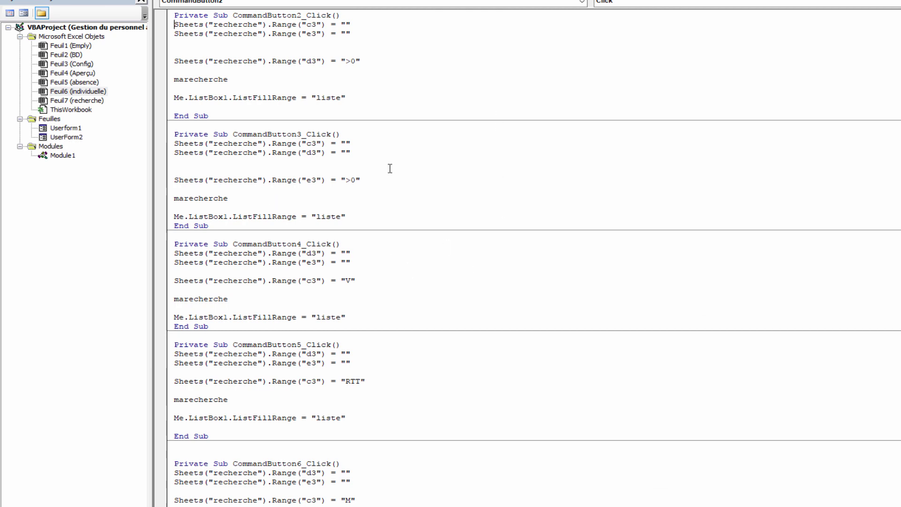
pyautogui.press('Return')
pyautogui.press('Return')
pyautogui.write('si')
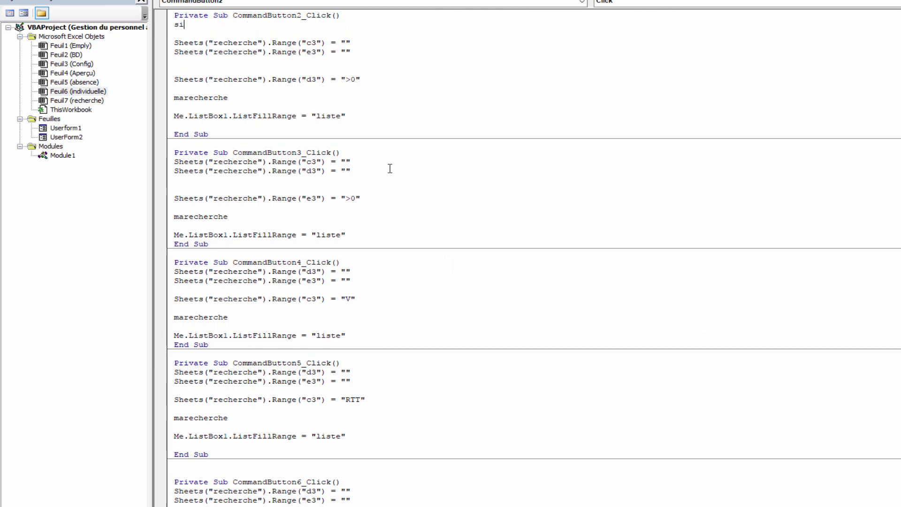
pyautogui.moveTo(527, 14); pyautogui.dragTo(597, 205)
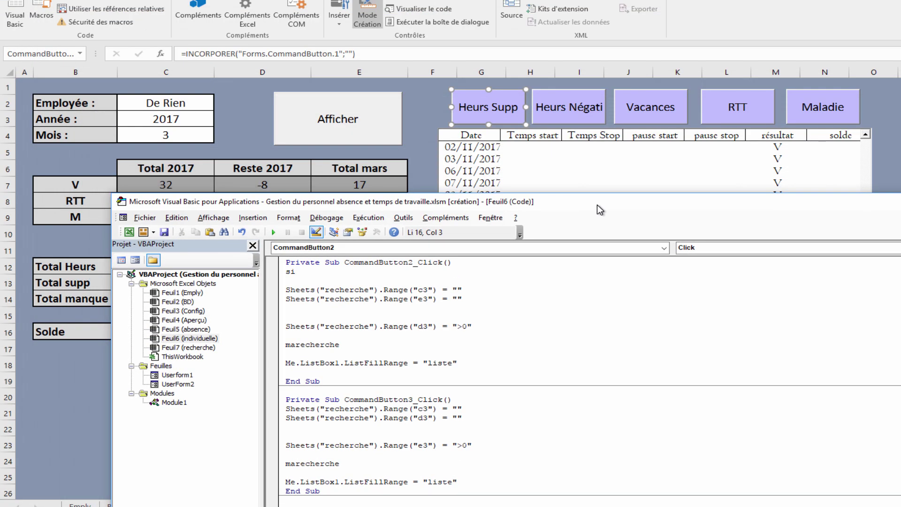
# Begin the Heurs Supp procedure with the condition If Range("c4") = "" Then
pyautogui.press('BackSpace')
pyautogui.press('BackSpace')
pyautogui.write('if C4')
pyautogui.press('BackSpace')
pyautogui.press('BackSpace')
pyautogui.write('range("c4")')
pyautogui.write('= "" Then')
pyautogui.press('Return')
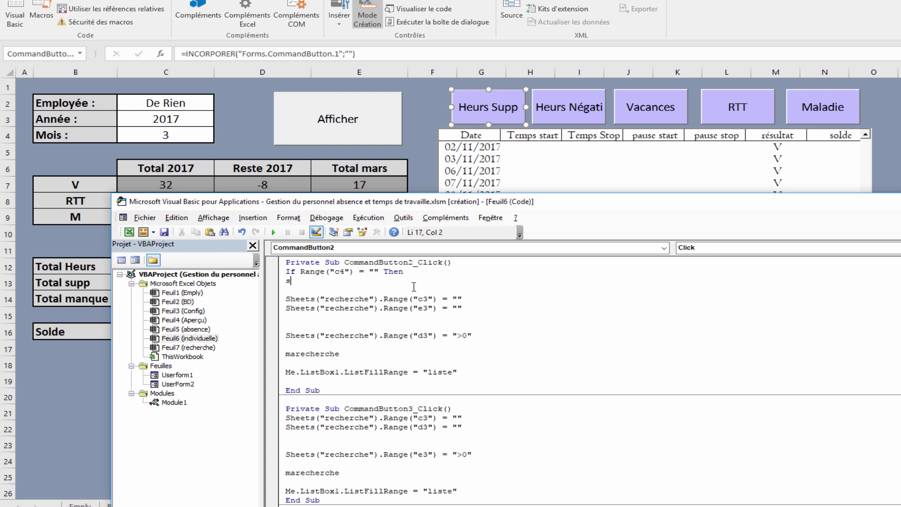
pyautogui.press('BackSpace')
pyautogui.write('Sheets("recherche").Range("d3") = "" Sheets("recherche").Range("e3") = ""  Sheets("recherche").Range("c3") = "RTT"  marecherche  Me.ListBox1.ListFillRange = "liste"')
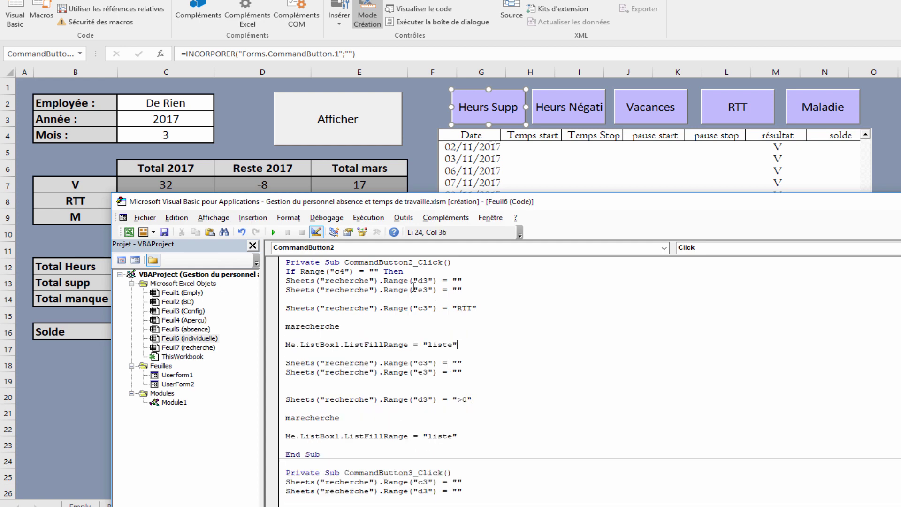
pyautogui.hotkey('ctrl', 'z')
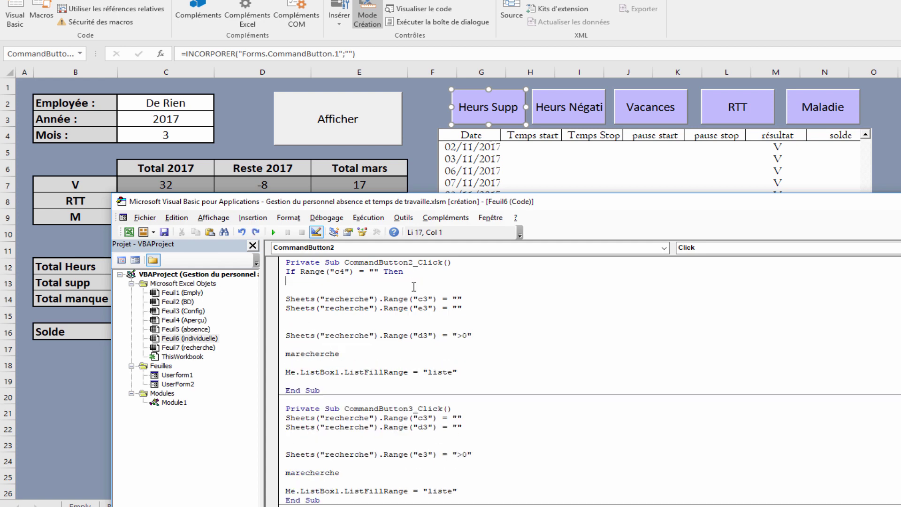
# Check the Mois criterion cell on the recherche sheet and add Sheets("recherche").Range("f3") = "" under the condition
pyautogui.write('sheets("')
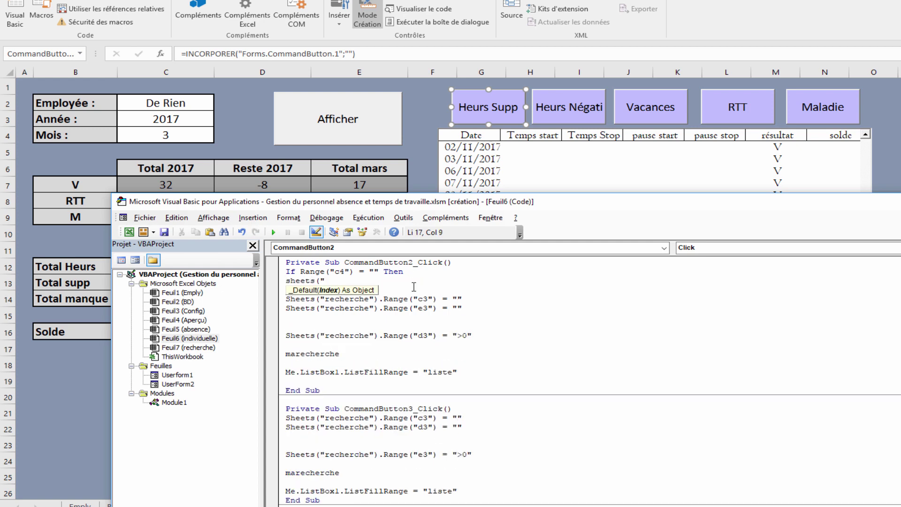
pyautogui.write('recherche")')
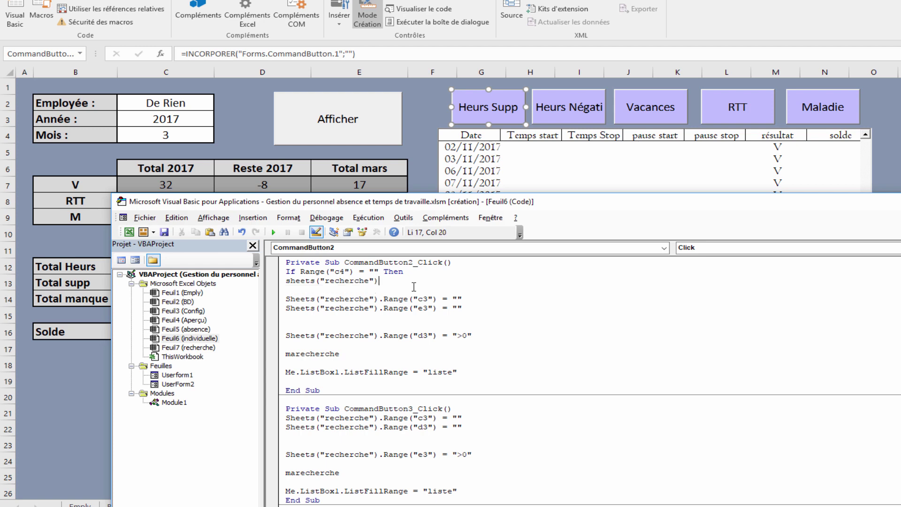
pyautogui.write('.range')
pyautogui.click(80, 437)
pyautogui.click(335, 504)
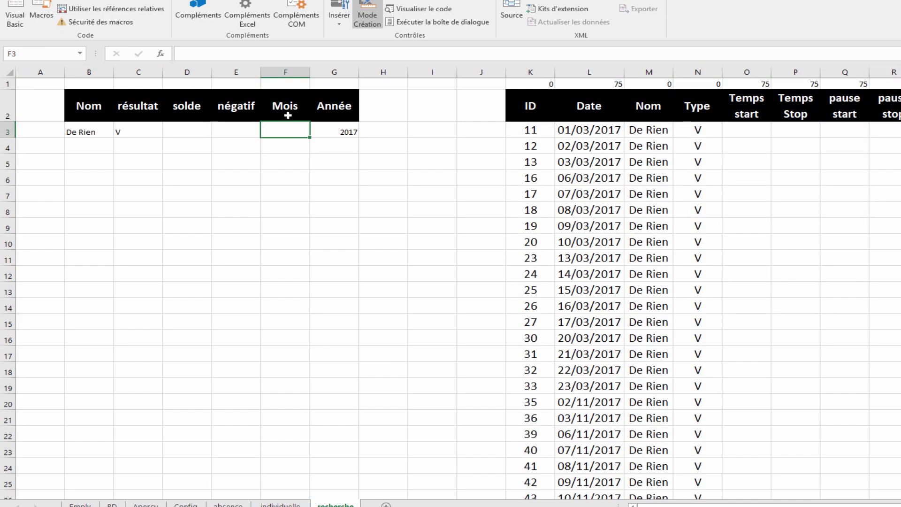
pyautogui.click(280, 504)
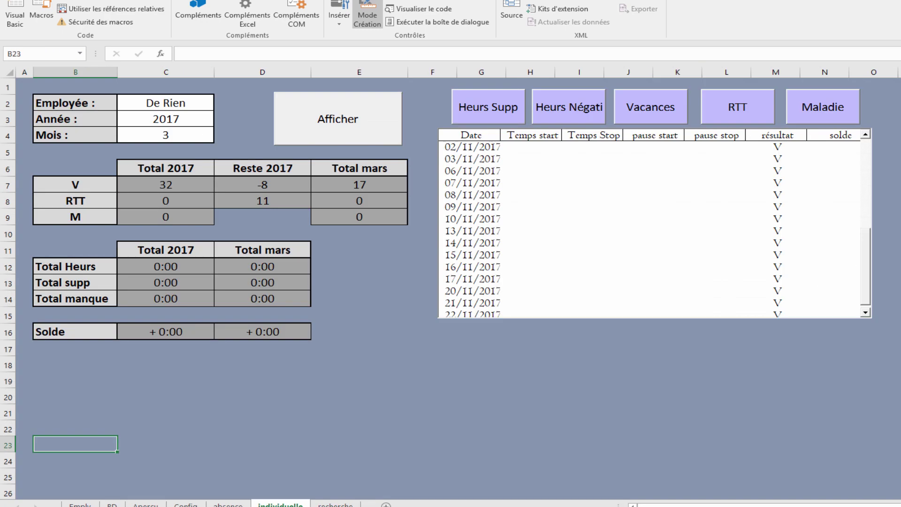
pyautogui.click(562, 472)
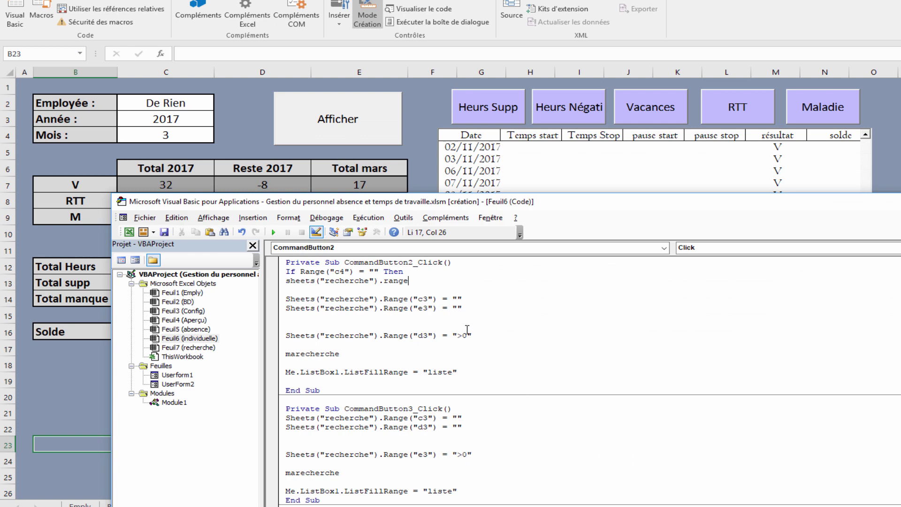
pyautogui.write('("f3") = ""')
pyautogui.press('Return')
# Add an Else branch with Sheets("recherche").Range("f2") = Range("c4") and close the condition with End If
pyautogui.write('else')
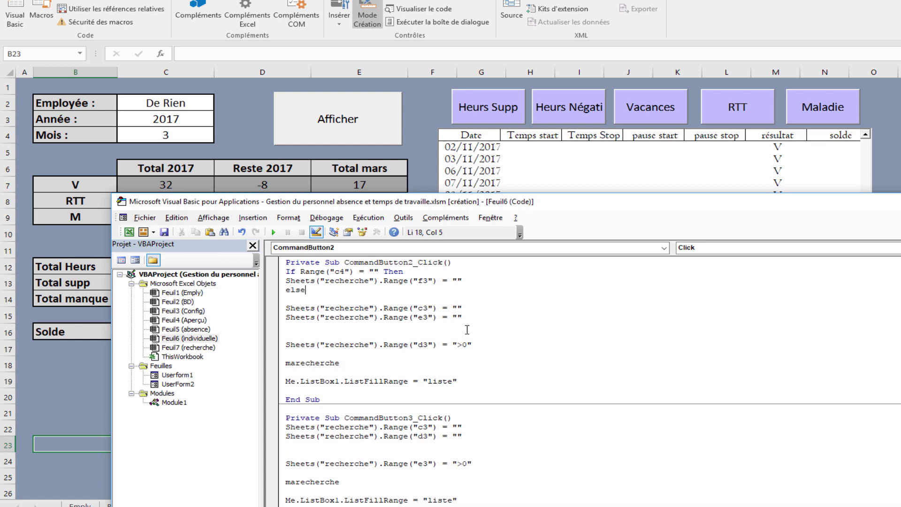
pyautogui.press('Return')
pyautogui.write('s')
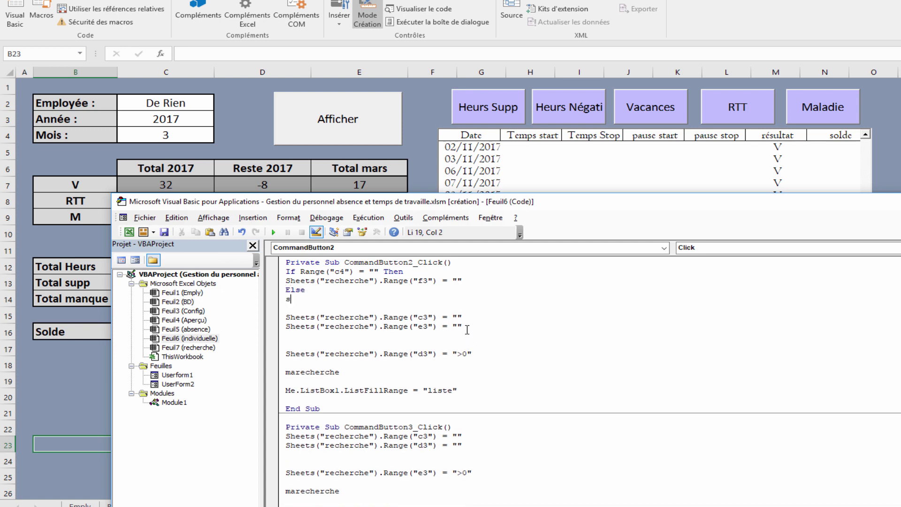
pyautogui.write('heets("recher')
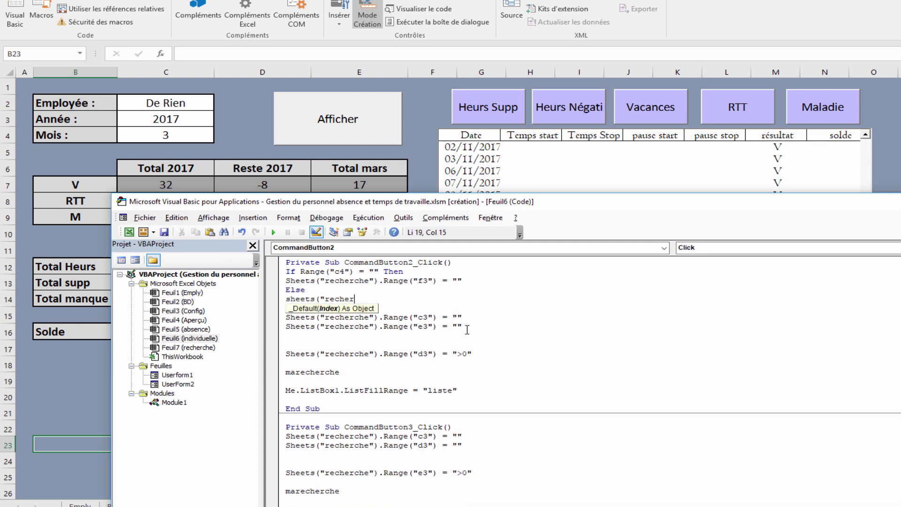
pyautogui.write('che").ran')
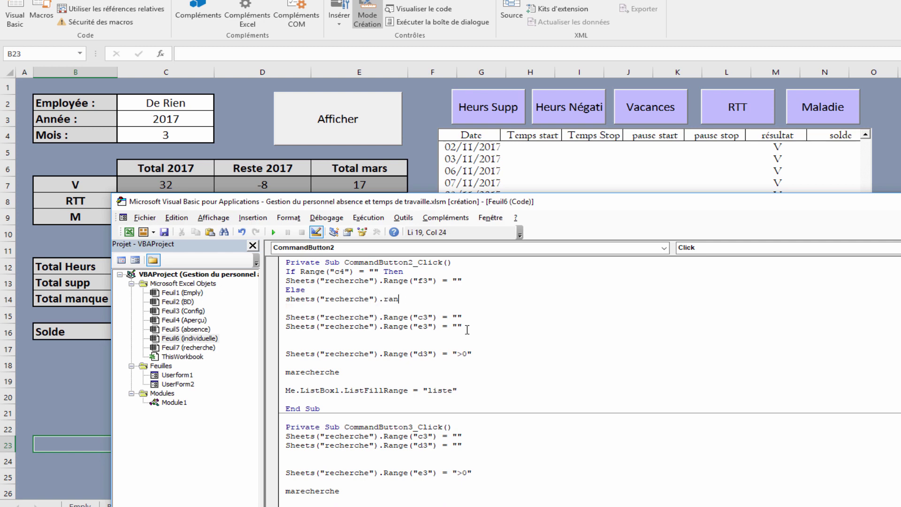
pyautogui.write('ge("f2")=range("c')
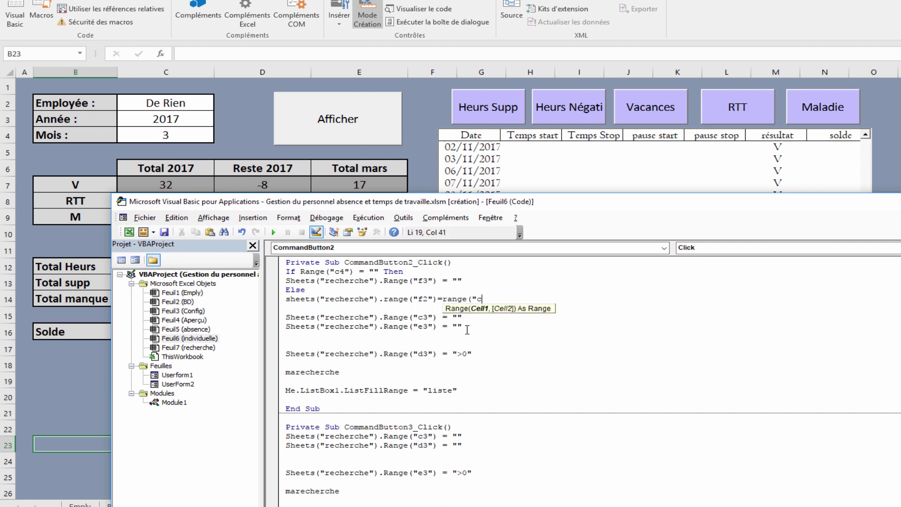
pyautogui.write('4")')
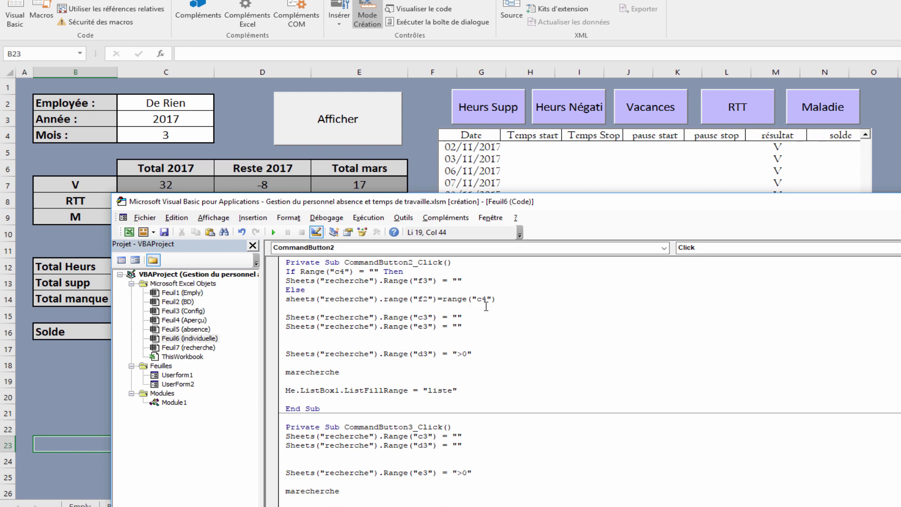
pyautogui.press('Return')
pyautogui.write('end ')
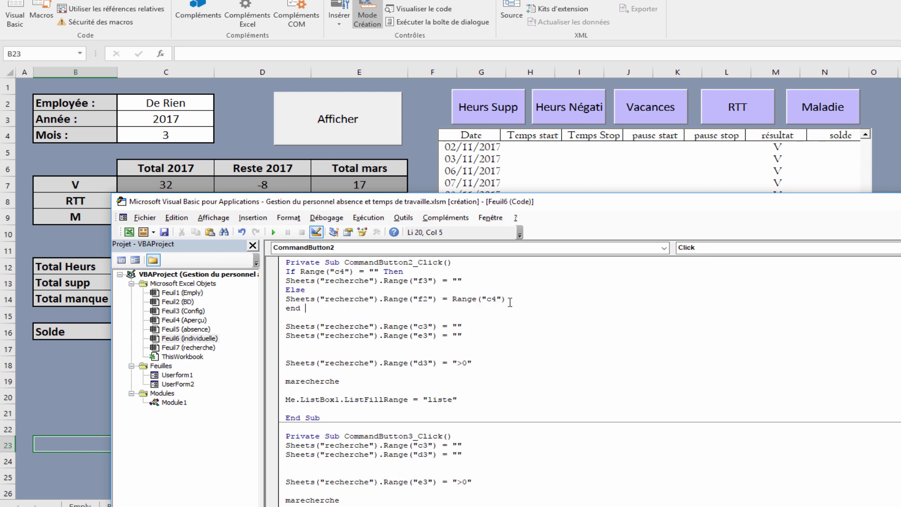
pyautogui.write('If')
pyautogui.click(509, 348)
# Copy the whole If block to the start of the CommandButton3, CommandButton4 and CommandButton5 click procedures
pyautogui.moveTo(334, 309); pyautogui.dragTo(288, 275)
pyautogui.hotkey('ctrl', 'c')
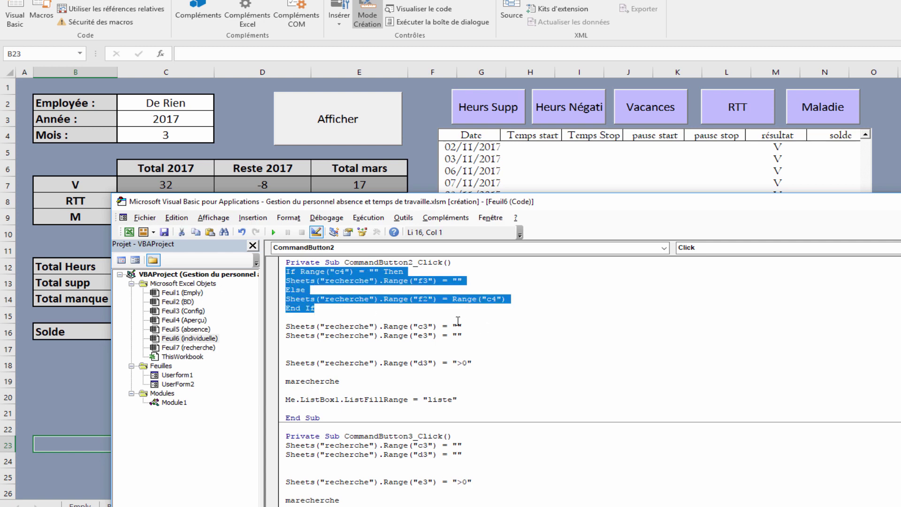
pyautogui.scroll(-3, 462, 338)
pyautogui.click(466, 355)
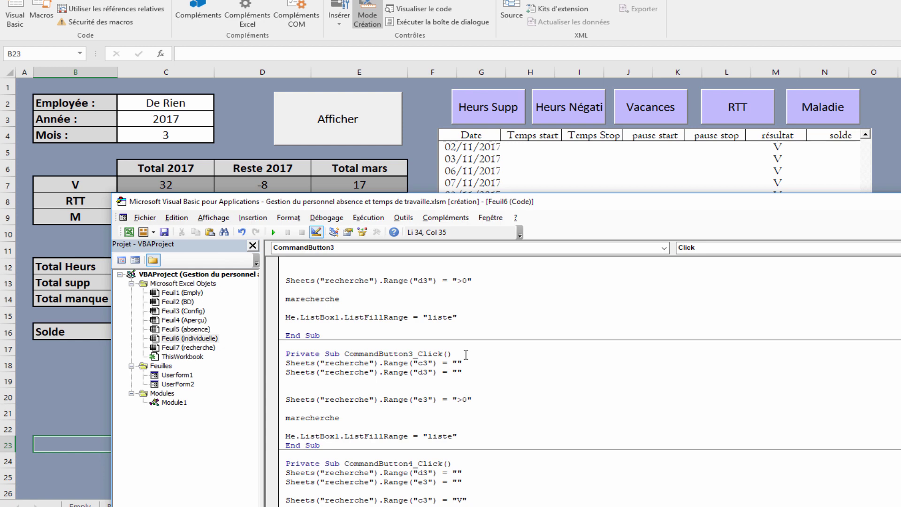
pyautogui.scroll(-4, 466, 355)
pyautogui.click(460, 340)
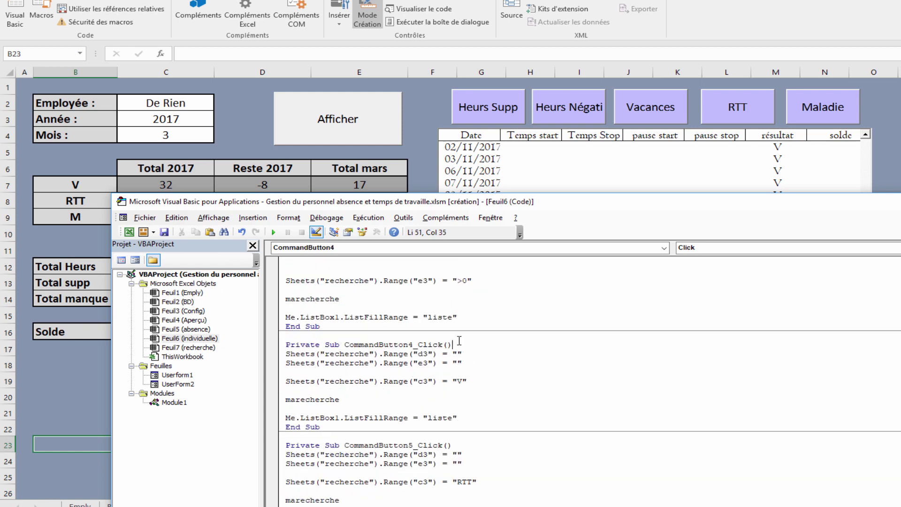
pyautogui.hotkey('ctrl', 'v')
pyautogui.scroll(-2, 457, 352)
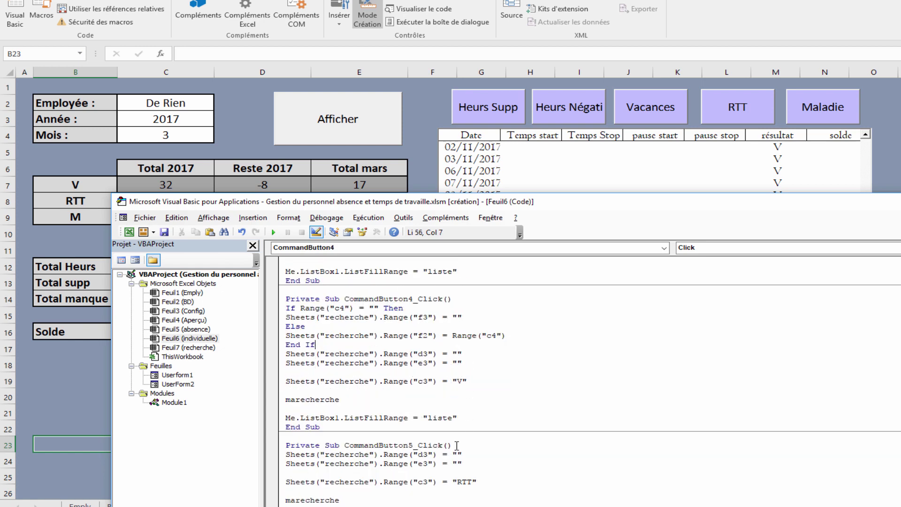
pyautogui.click(456, 446)
pyautogui.hotkey('ctrl', 'v')
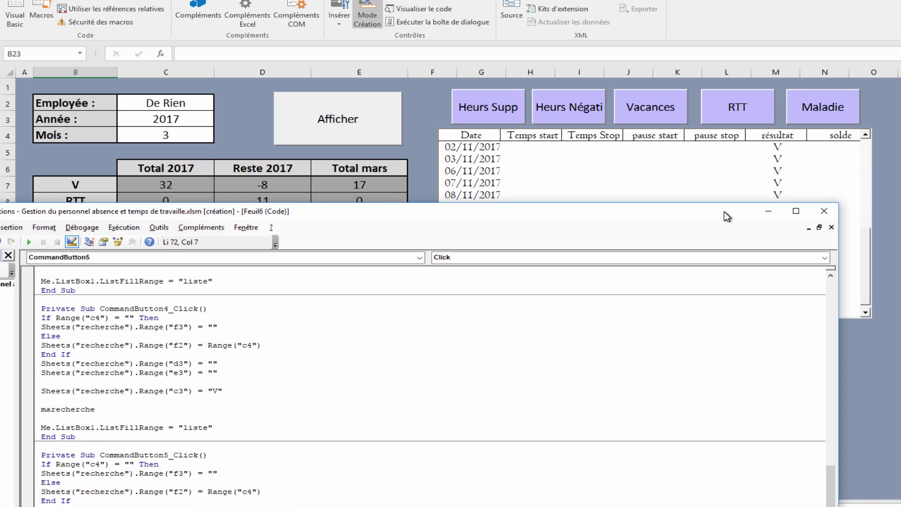
# Leave design mode, run the Vacances filter for month 3 and look through the listed dates
pyautogui.click(899, 201)
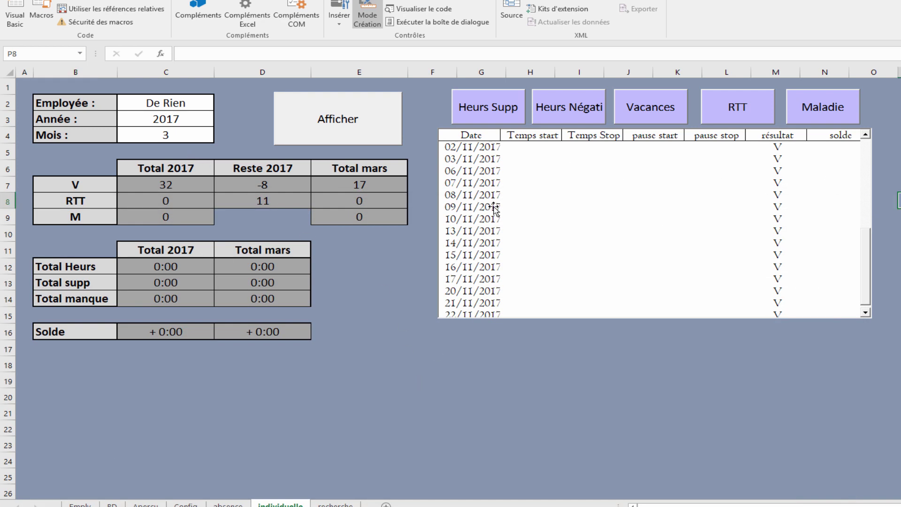
pyautogui.click(366, 14)
pyautogui.moveTo(867, 267); pyautogui.dragTo(866, 146)
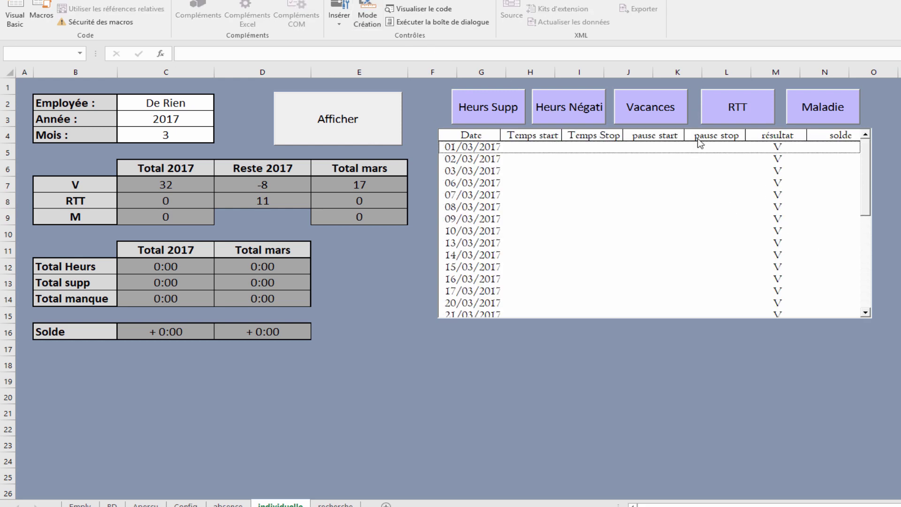
pyautogui.click(667, 107)
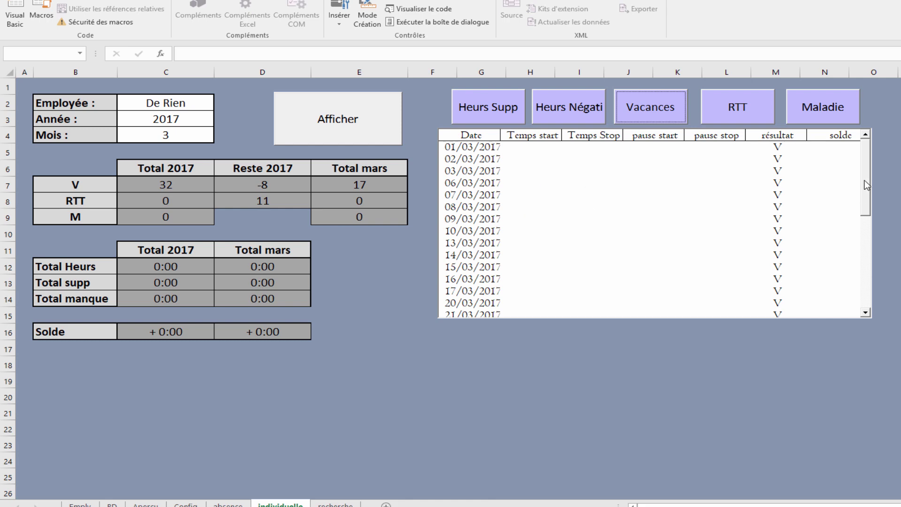
pyautogui.moveTo(867, 185); pyautogui.dragTo(704, 111)
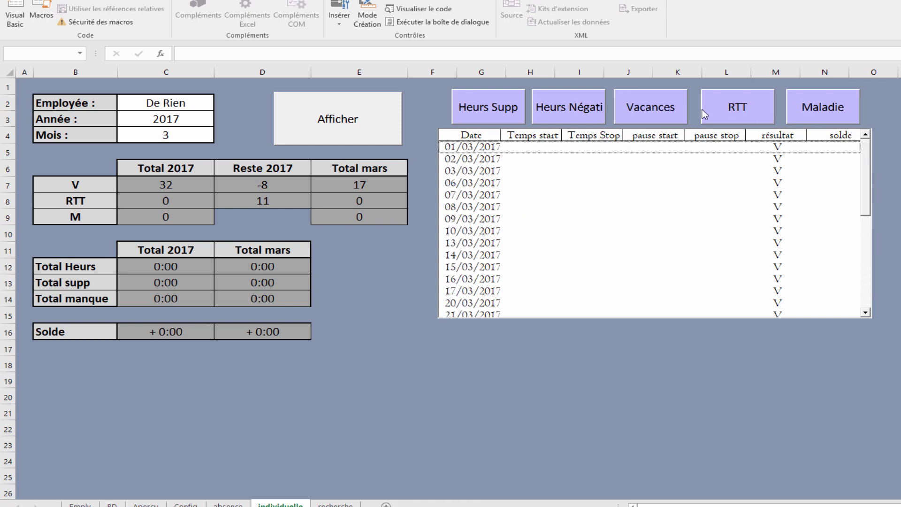
pyautogui.click(656, 104)
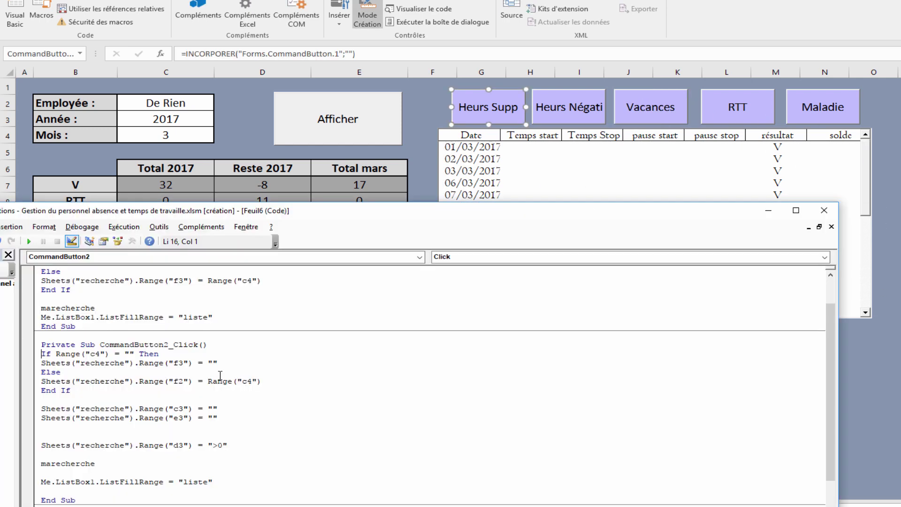
# Change the Else line's target cell to f3 in the CommandButton2 and CommandButton3 procedures
pyautogui.click(184, 381)
pyautogui.press('BackSpace')
pyautogui.write('3')
pyautogui.scroll(-3, 226, 399)
pyautogui.scroll(-3, 226, 399)
pyautogui.click(183, 445)
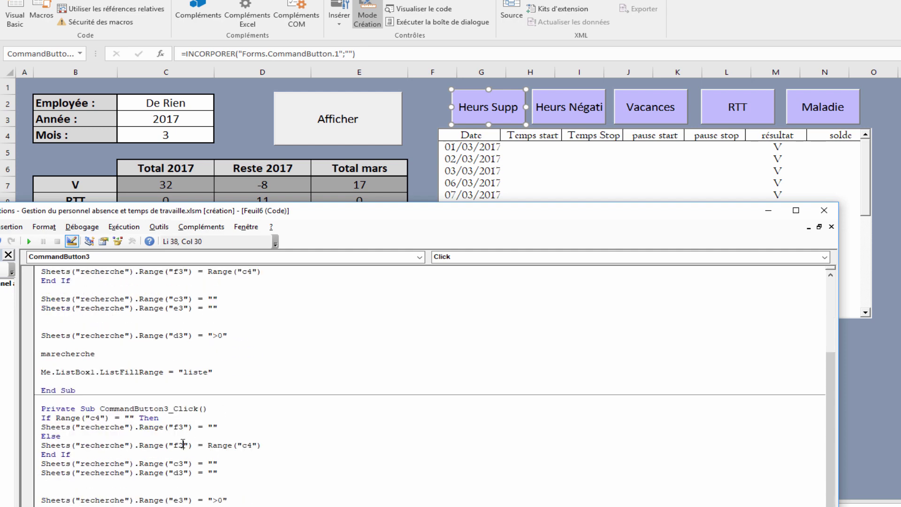
pyautogui.press('BackSpace')
pyautogui.write('3')
# Correct the Else line's target cell to f3 in the CommandButton4 and CommandButton5 procedures
pyautogui.scroll(-4, 183, 443)
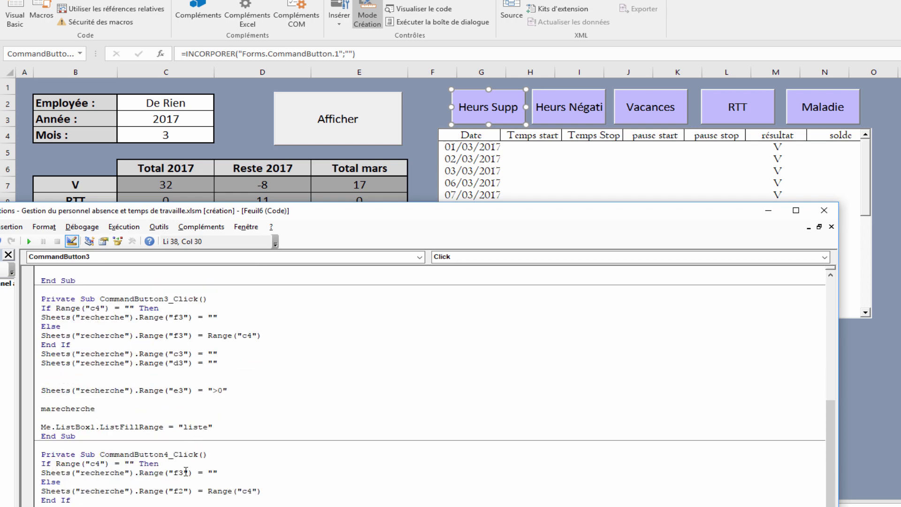
pyautogui.click(185, 488)
pyautogui.press('BackSpace')
pyautogui.write('3')
pyautogui.scroll(-7, 296, 470)
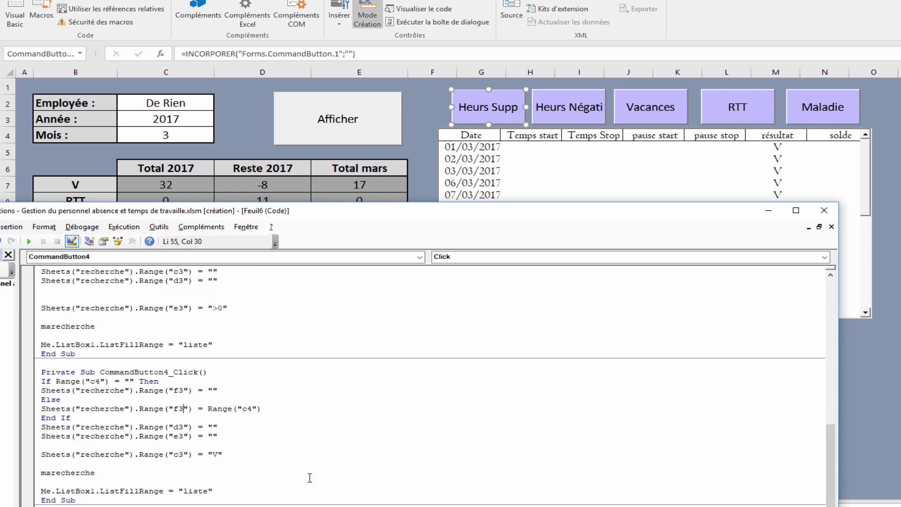
pyautogui.click(188, 445)
pyautogui.press('BackSpace')
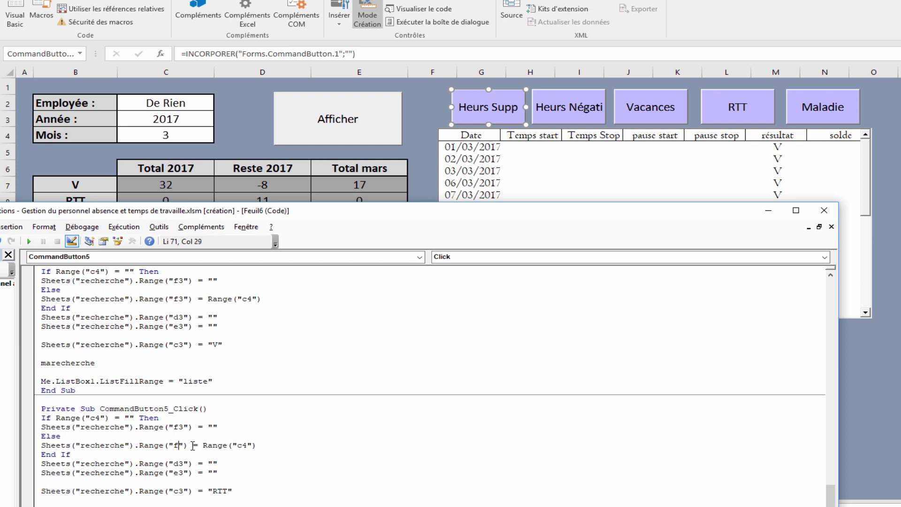
pyautogui.press('Return')
pyautogui.press('Return')
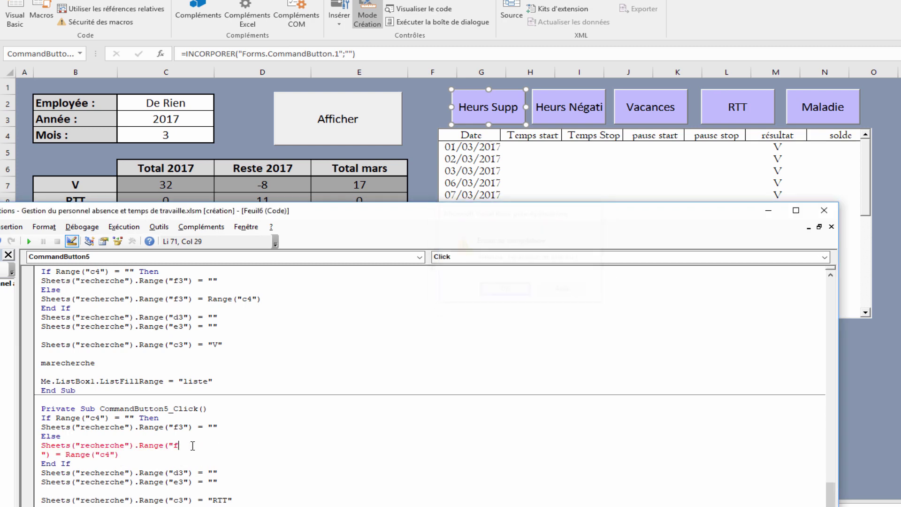
pyautogui.press('Delete')
pyautogui.write('3") = Range("c4')
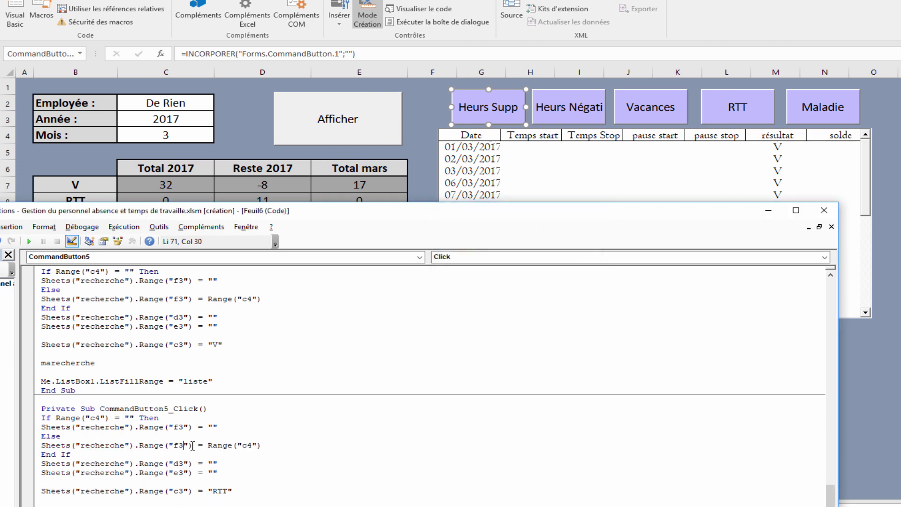
# Review the CommandButton5 procedure, minimize the code editor and leave design mode on the individuelle sheet
pyautogui.click(350, 480)
pyautogui.moveTo(405, 210); pyautogui.dragTo(525, 76)
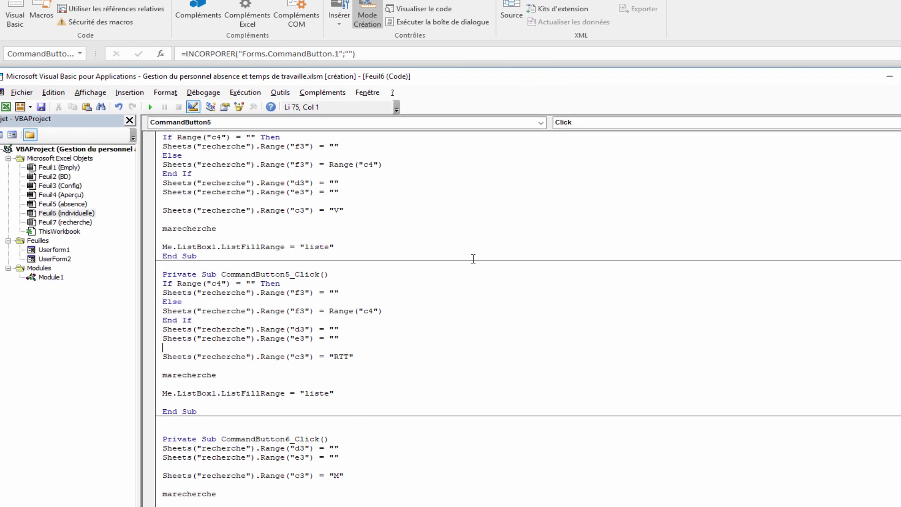
pyautogui.click(890, 76)
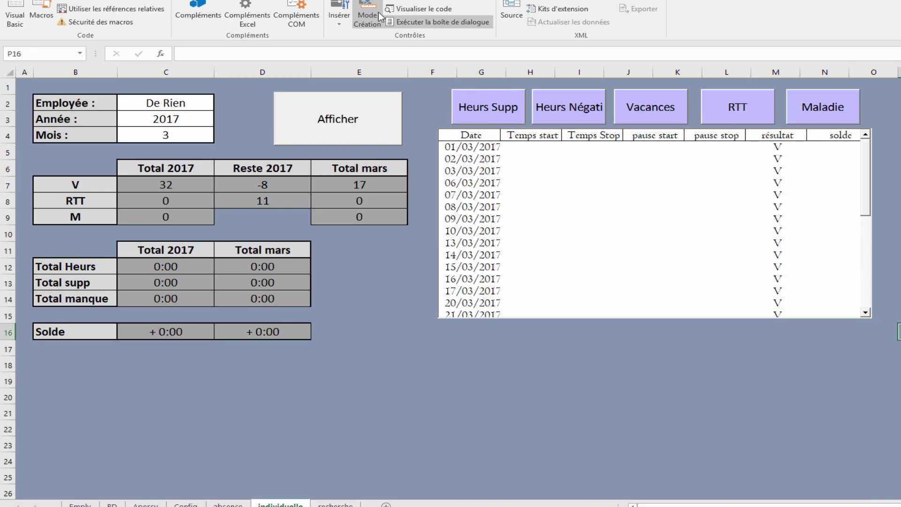
pyautogui.click(368, 17)
# Test the Heurs Supp, Heurs Négati, Vacances, RTT and Maladie filters one after another for month 3 of 2017
pyautogui.click(496, 111)
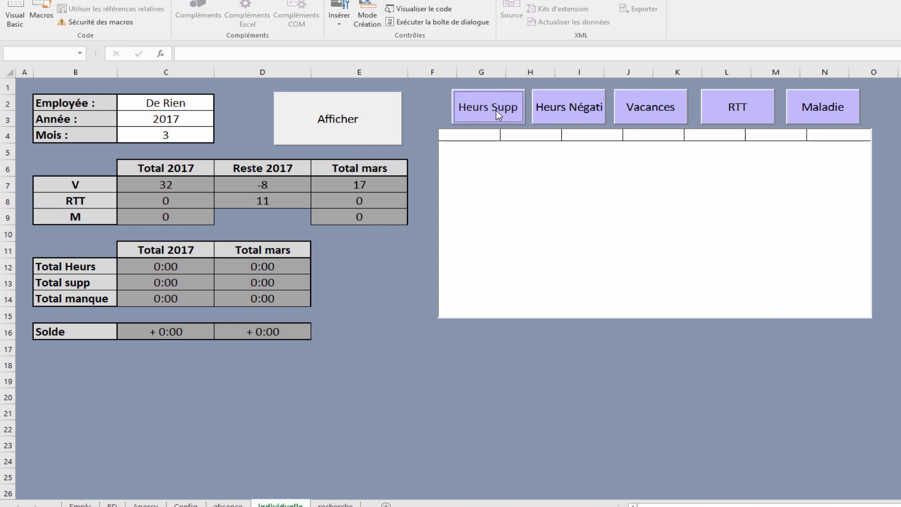
pyautogui.click(543, 111)
pyautogui.click(645, 111)
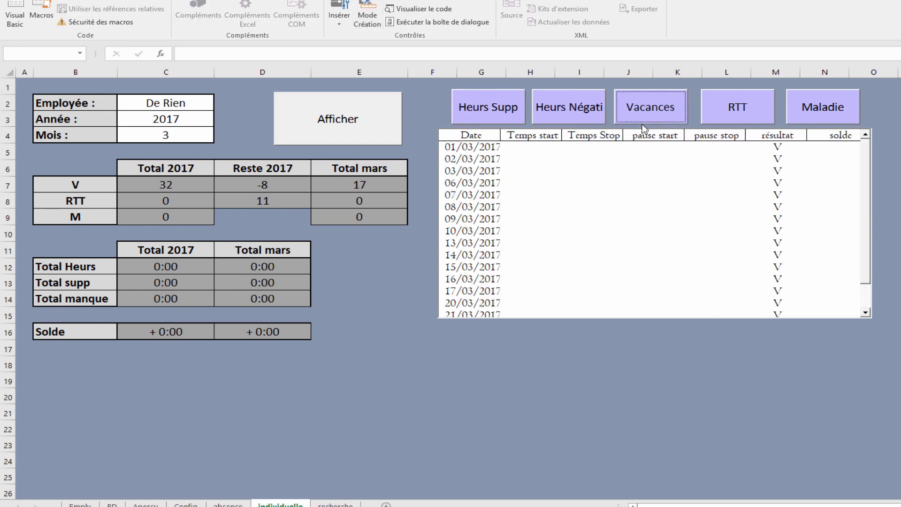
pyautogui.moveTo(865, 165); pyautogui.dragTo(821, 96)
pyautogui.click(747, 106)
pyautogui.click(817, 110)
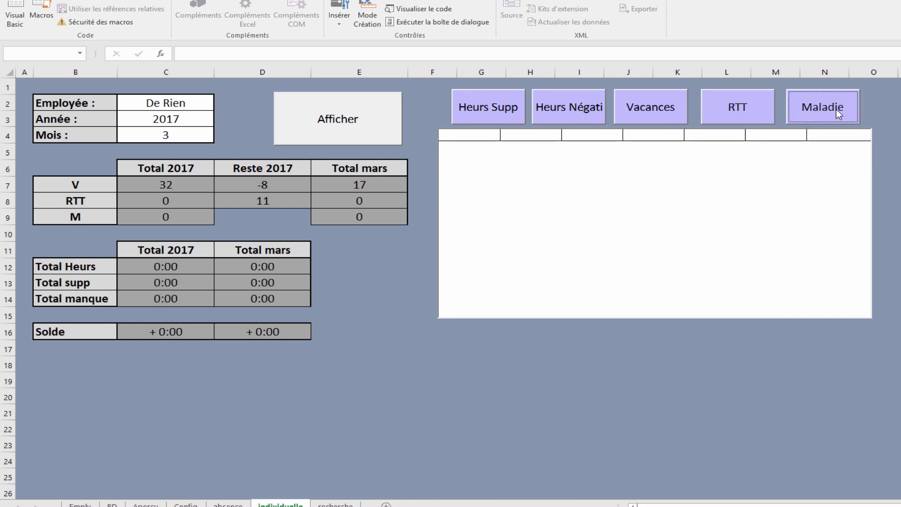
# Set the month to 11, display that month's records, look through the list and filter it by Vacances
pyautogui.click(164, 134)
pyautogui.write('11')
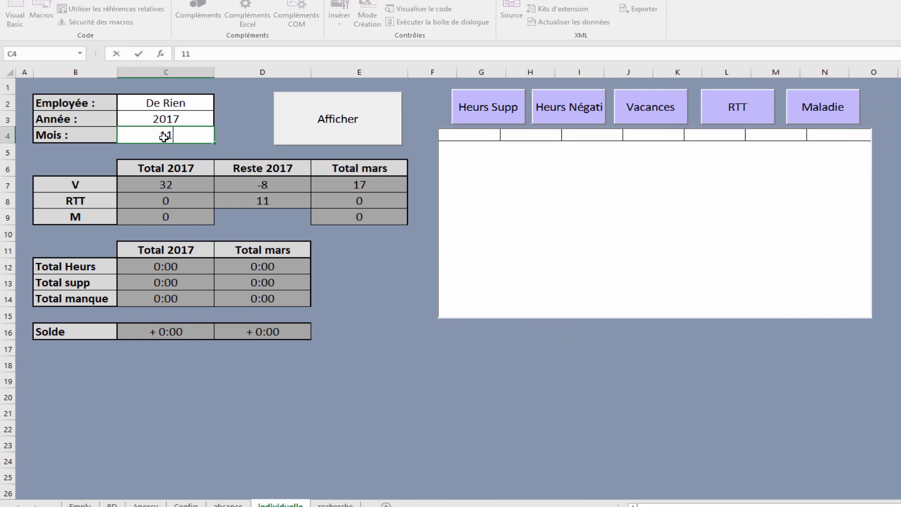
pyautogui.click(347, 127)
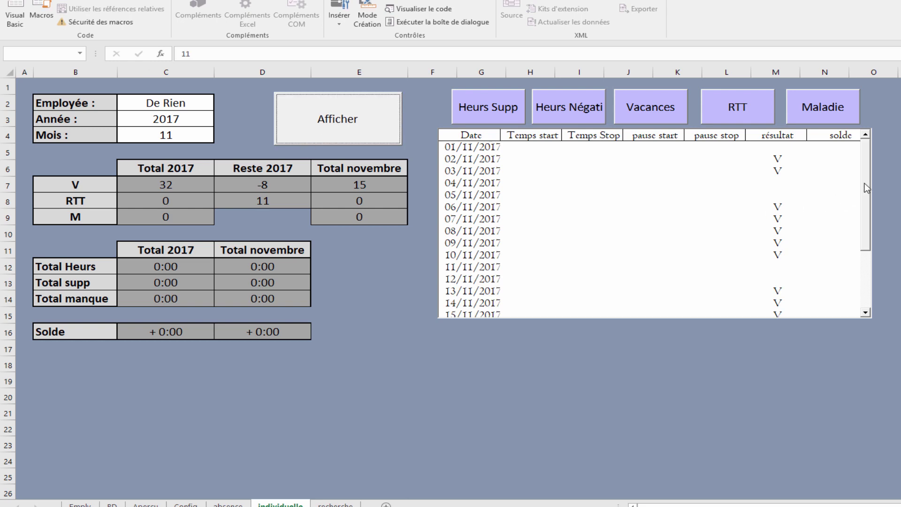
pyautogui.moveTo(867, 188); pyautogui.dragTo(860, 255)
pyautogui.moveTo(869, 207); pyautogui.dragTo(868, 154)
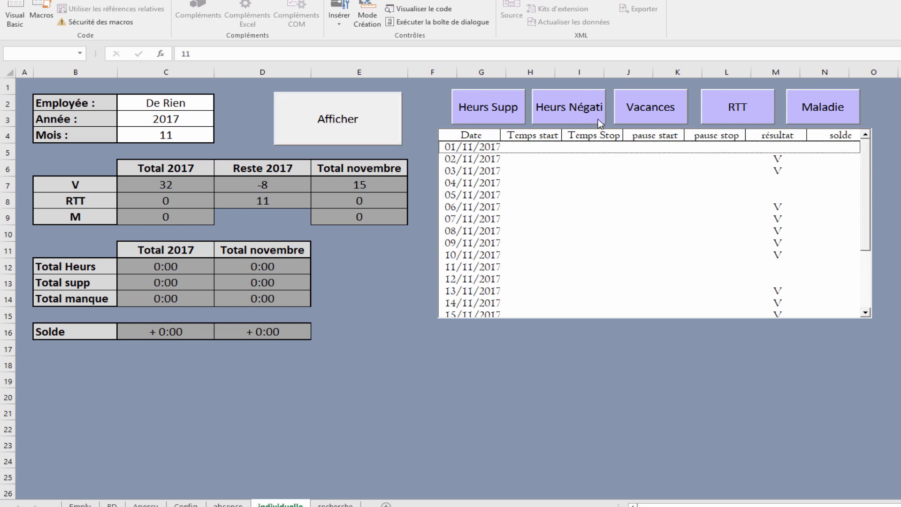
pyautogui.click(666, 121)
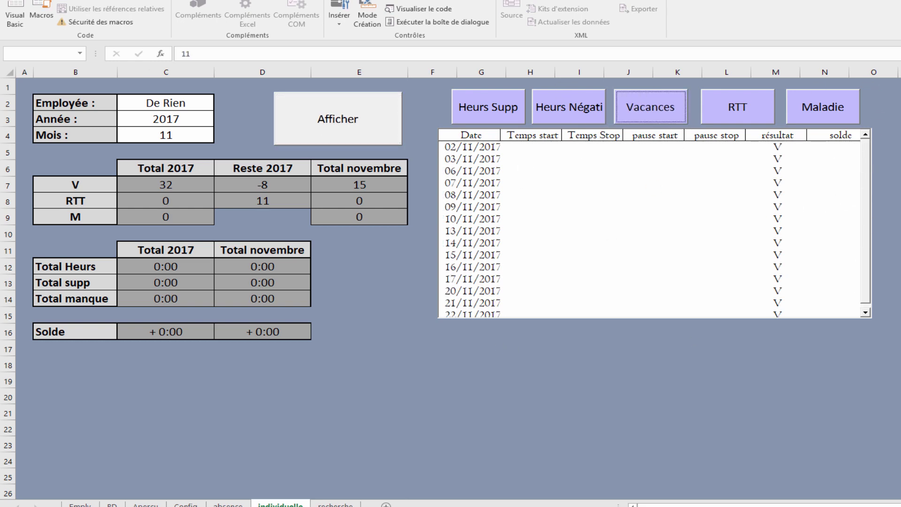